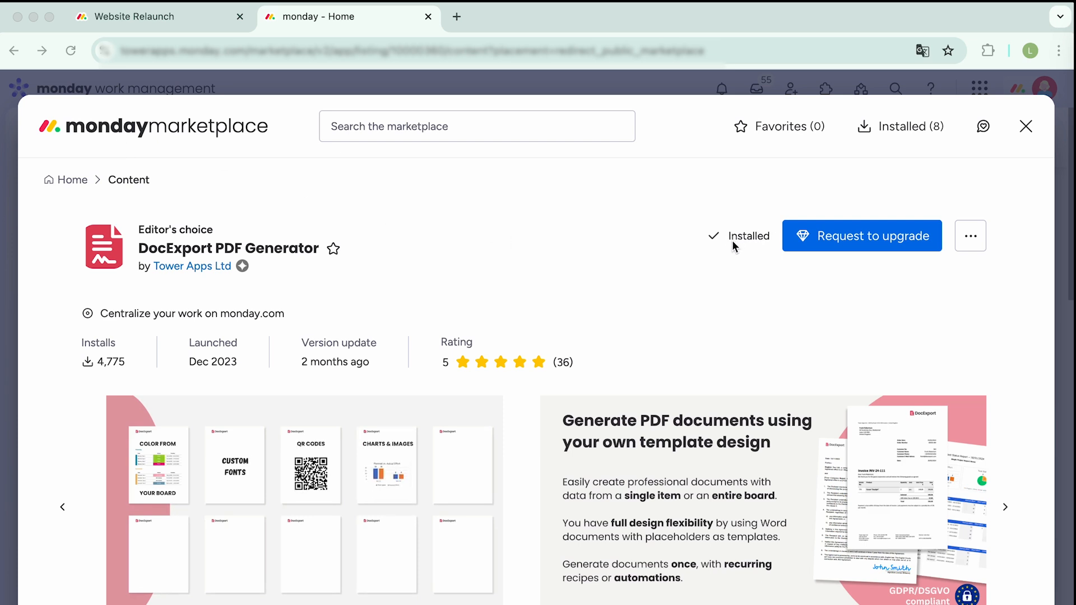
- Search the app catalogue for 'DocExpor' and add DocExport V2 as a Website Relaunch board view
left_click(199, 22)
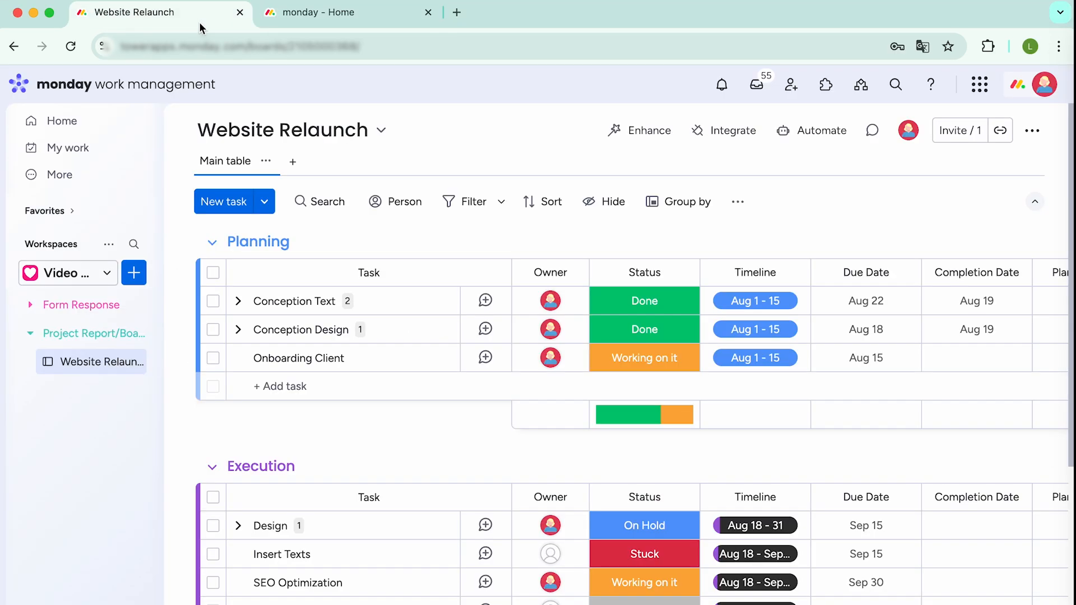
left_click(294, 168)
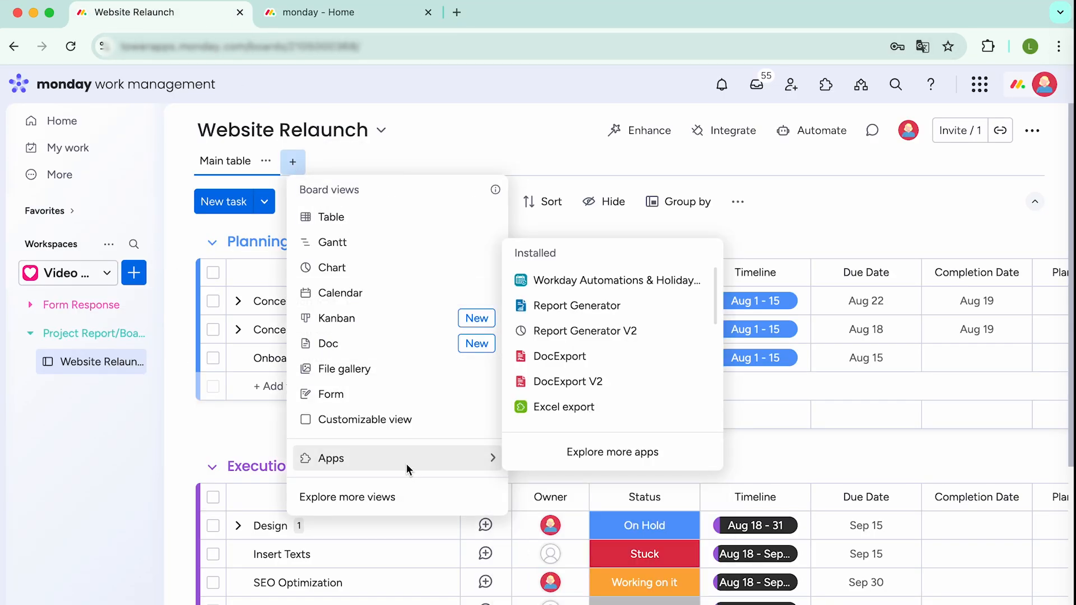
mouse_move(590, 387)
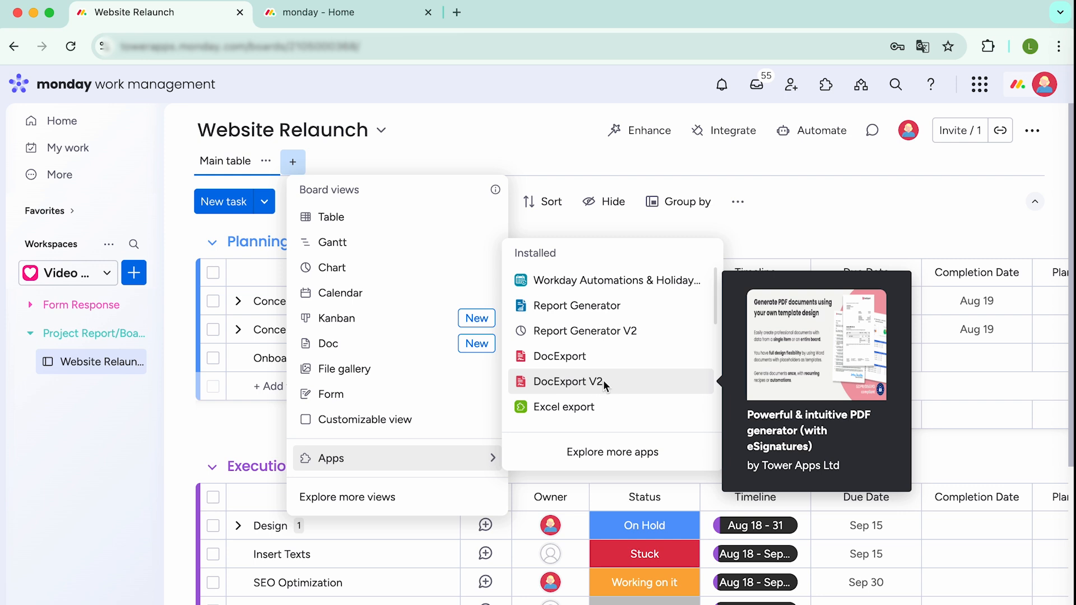
left_click(608, 455)
type("DocE")
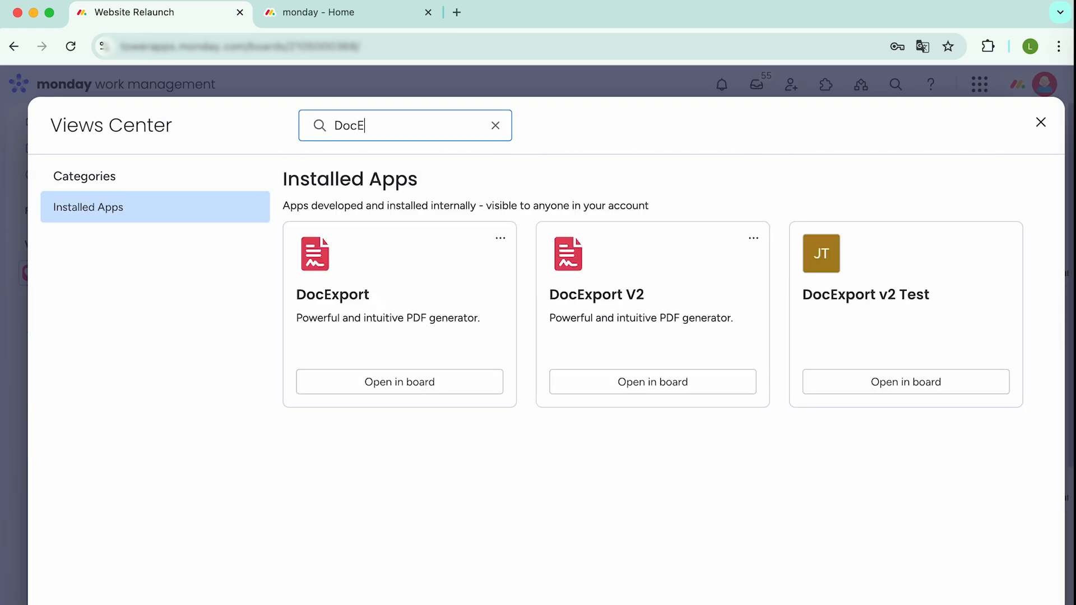
type("xport")
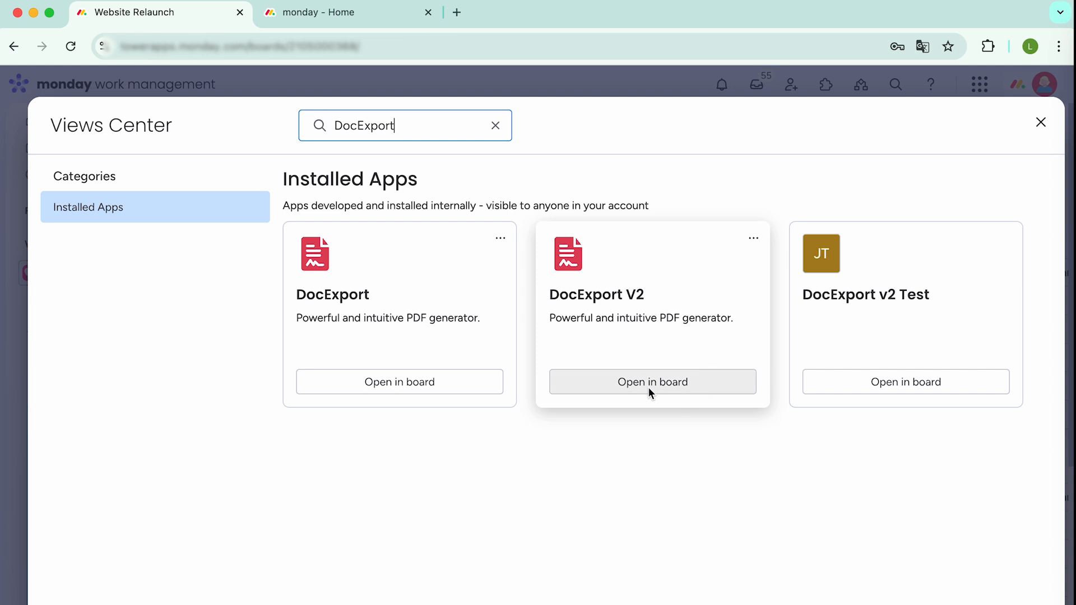
left_click(645, 387)
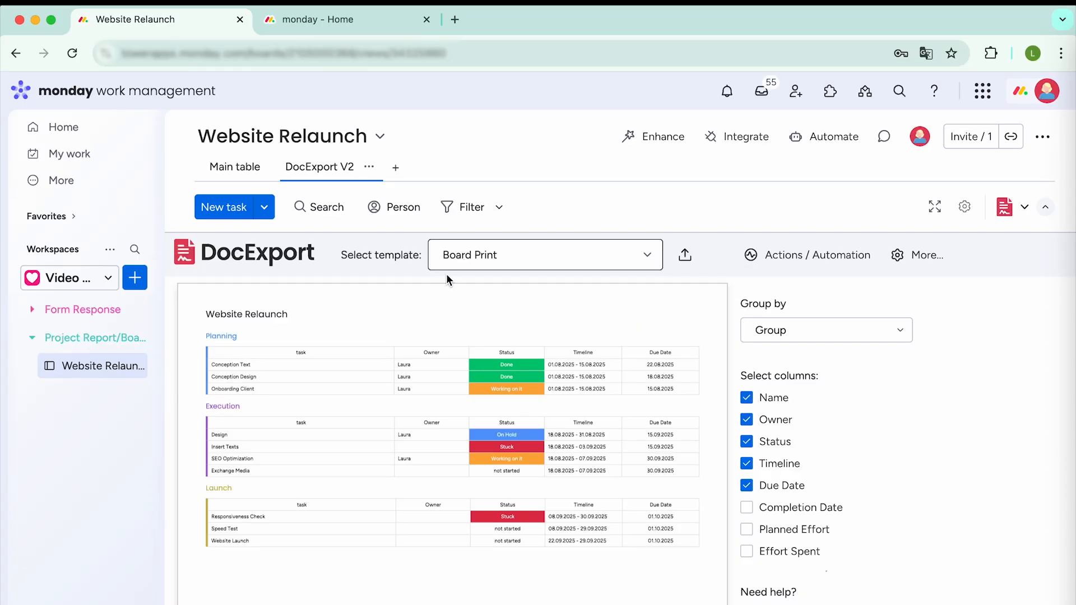
mouse_move(416, 396)
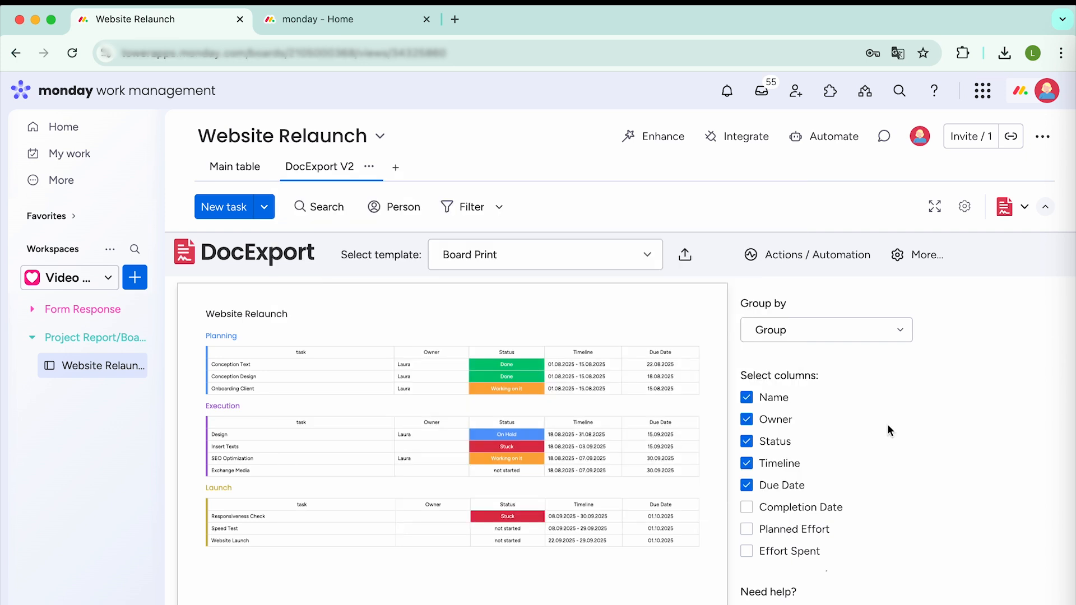
- Switch to the Main table and collapse the left navigation panel to show more columns
left_click(237, 176)
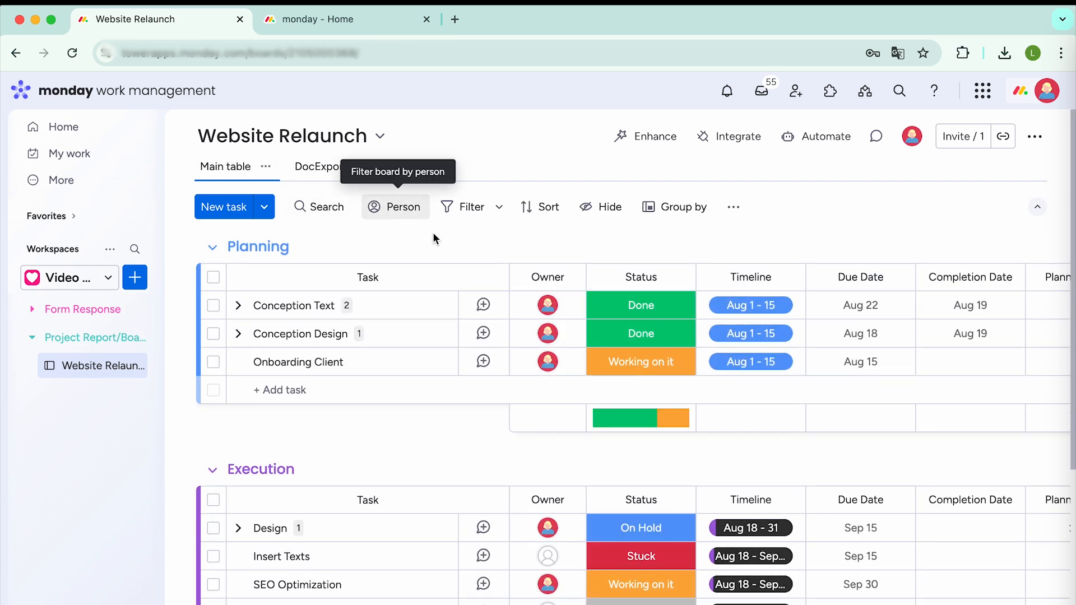
left_click(161, 132)
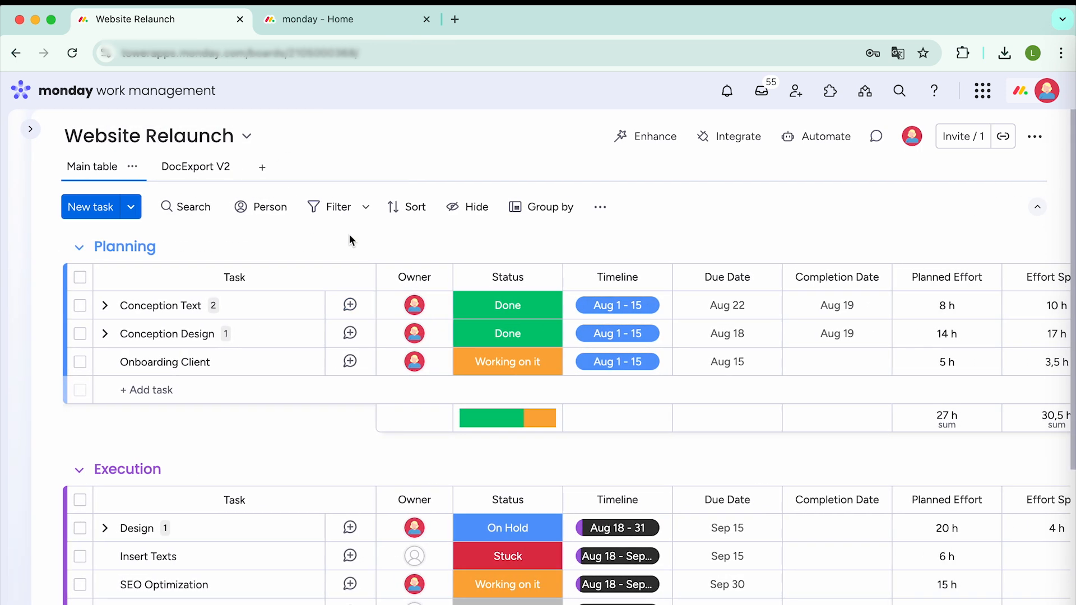
scroll(309, 386, "down", 3)
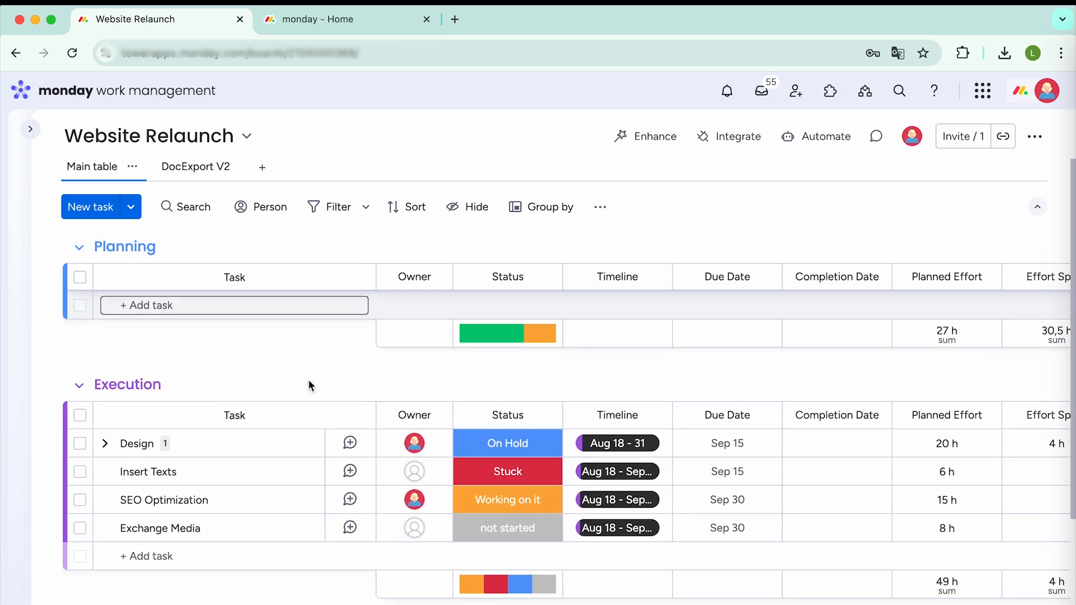
scroll(309, 382, "down", 3)
scroll(309, 381, "up", 6)
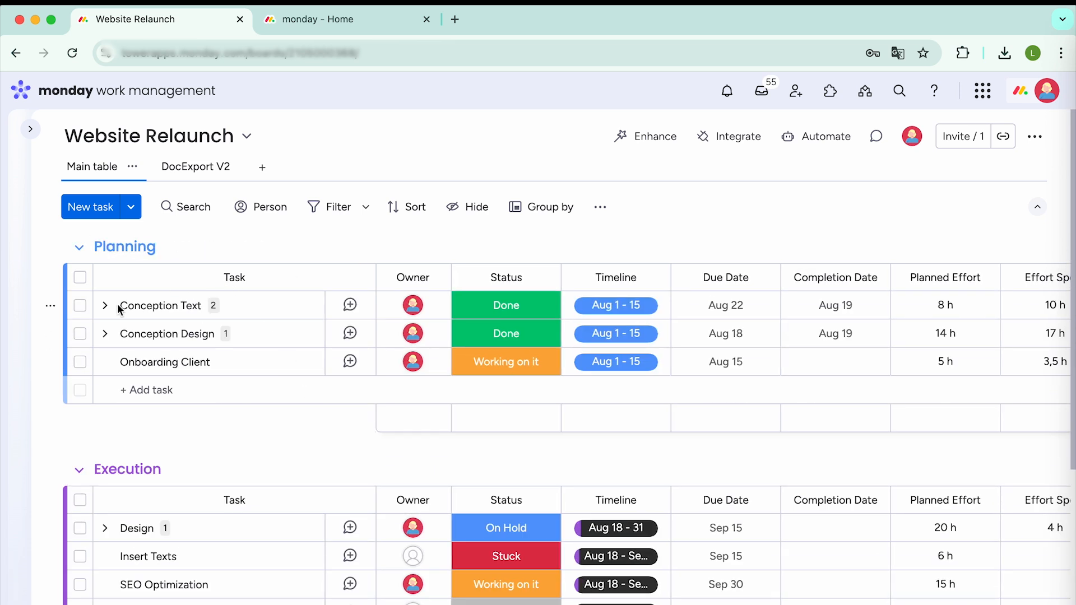
- Expand and collapse Conception Text's subitems, then return to the DocExport V2 view
left_click(105, 306)
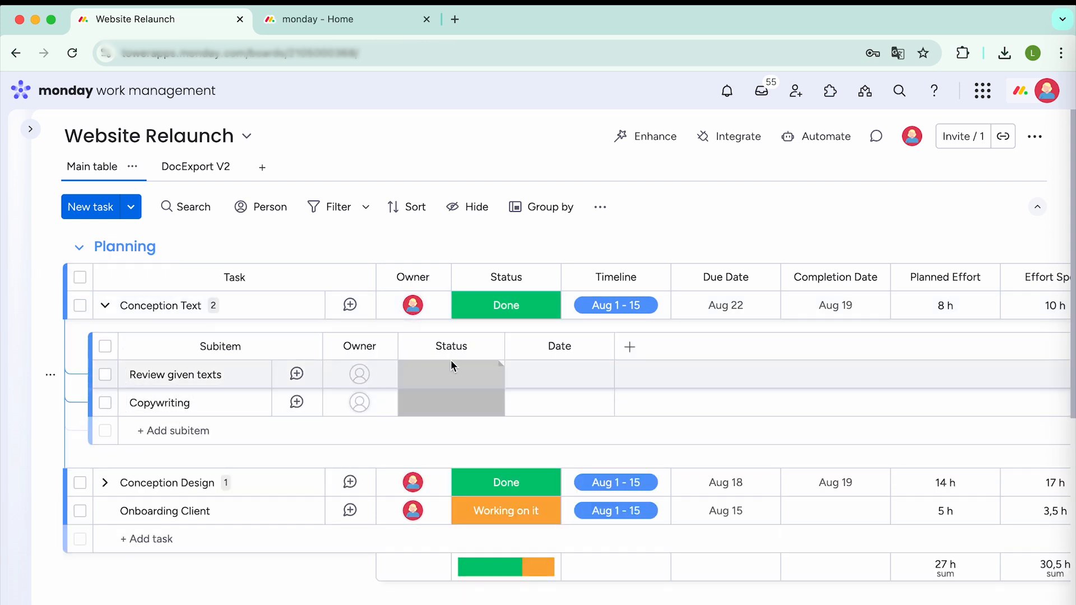
scroll(688, 312, "right", 3)
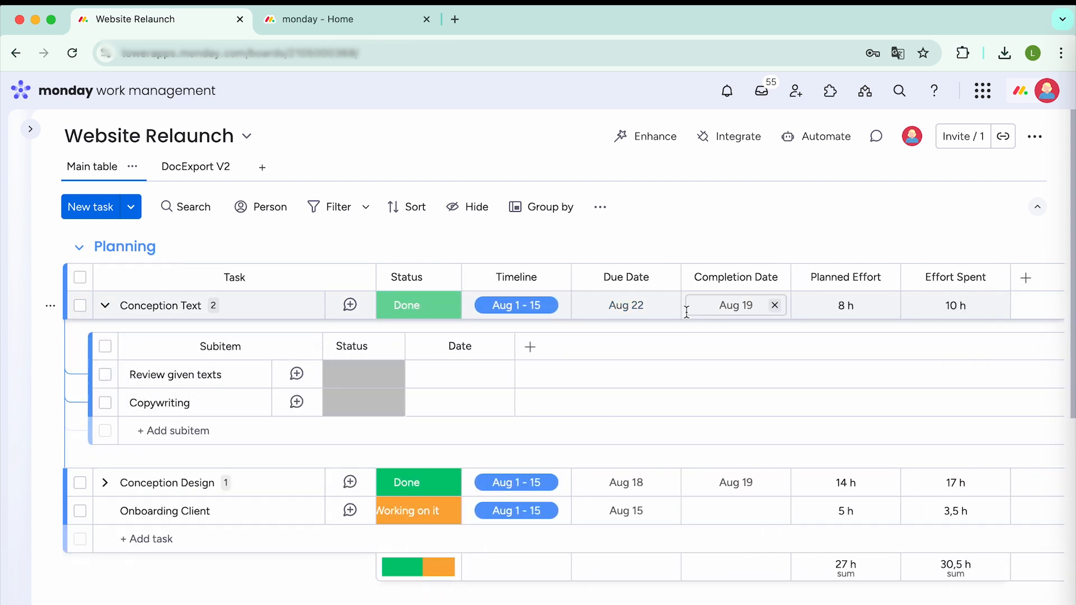
scroll(686, 312, "left", 4)
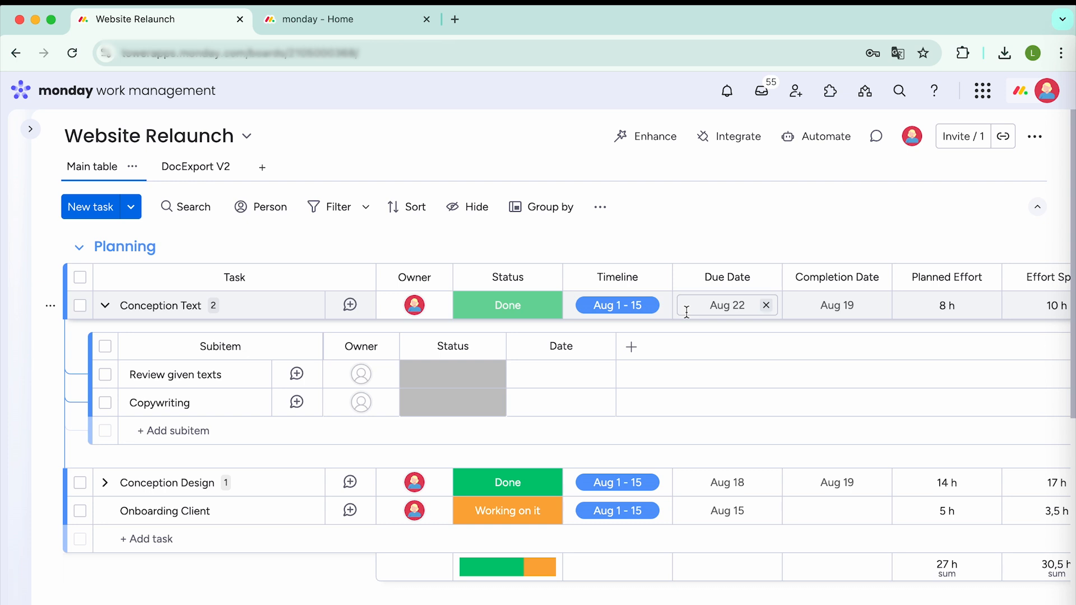
left_click(105, 305)
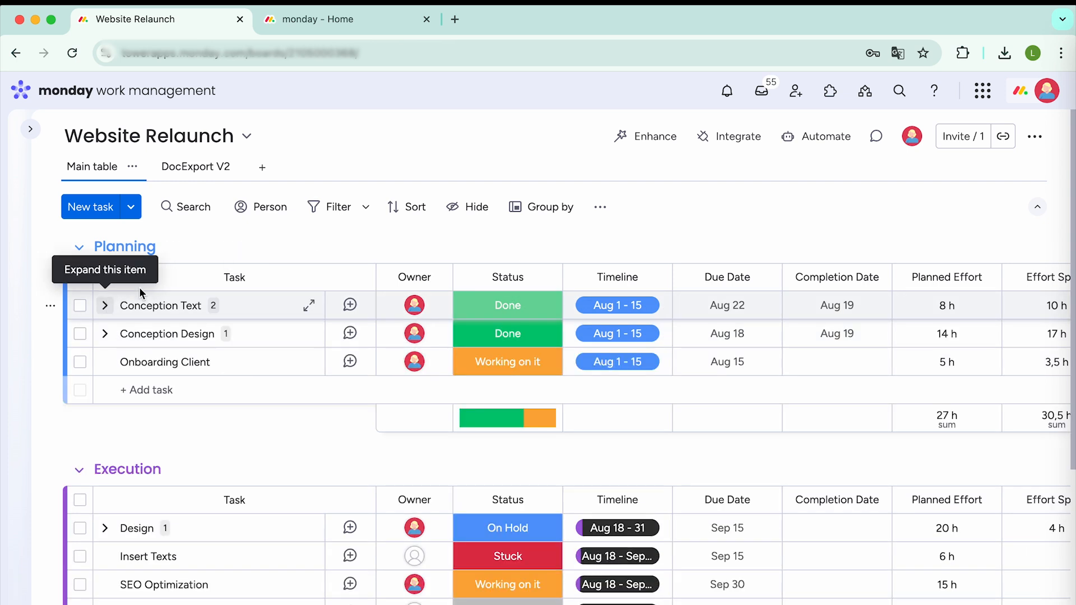
left_click(193, 172)
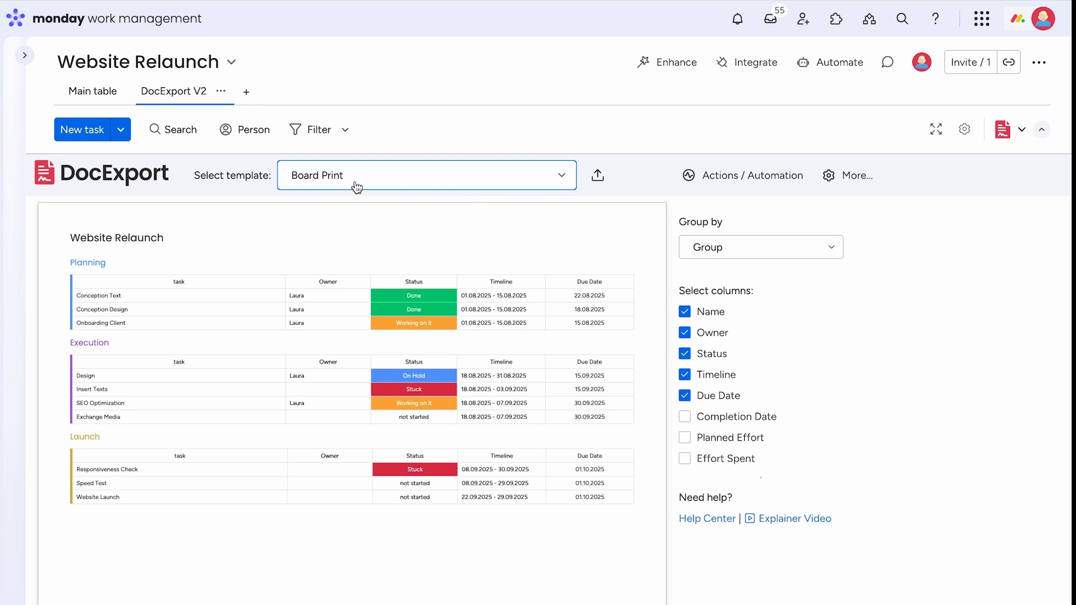
left_click(561, 176)
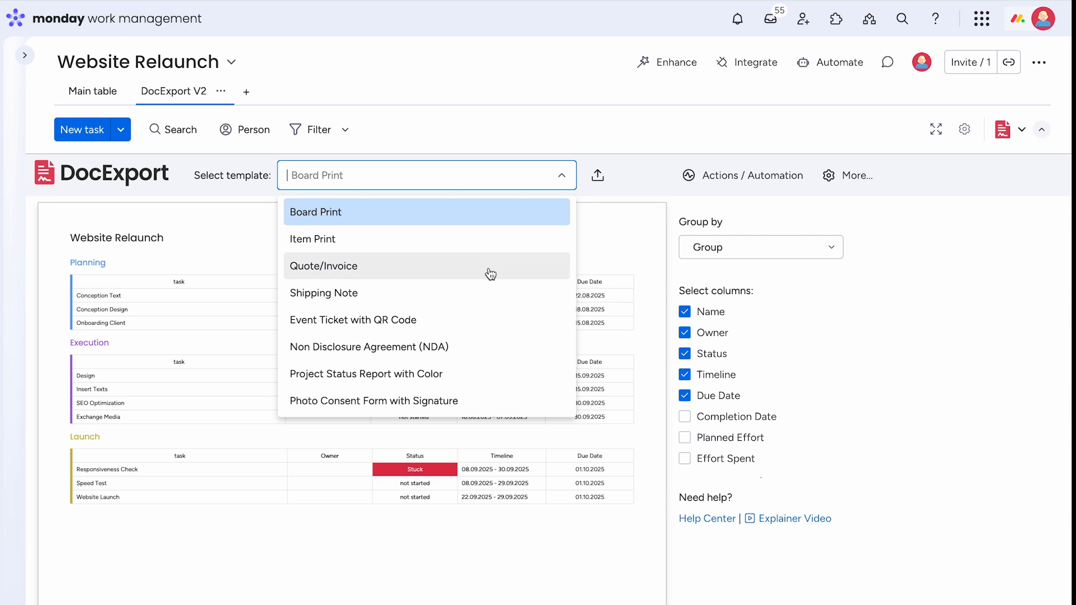
left_click(528, 239)
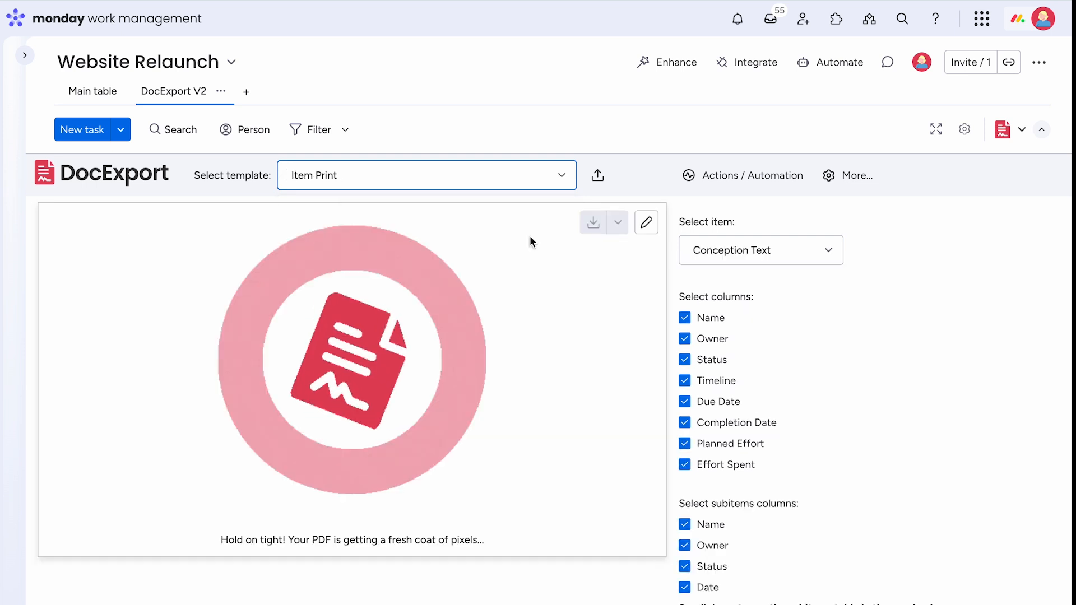
left_click(561, 178)
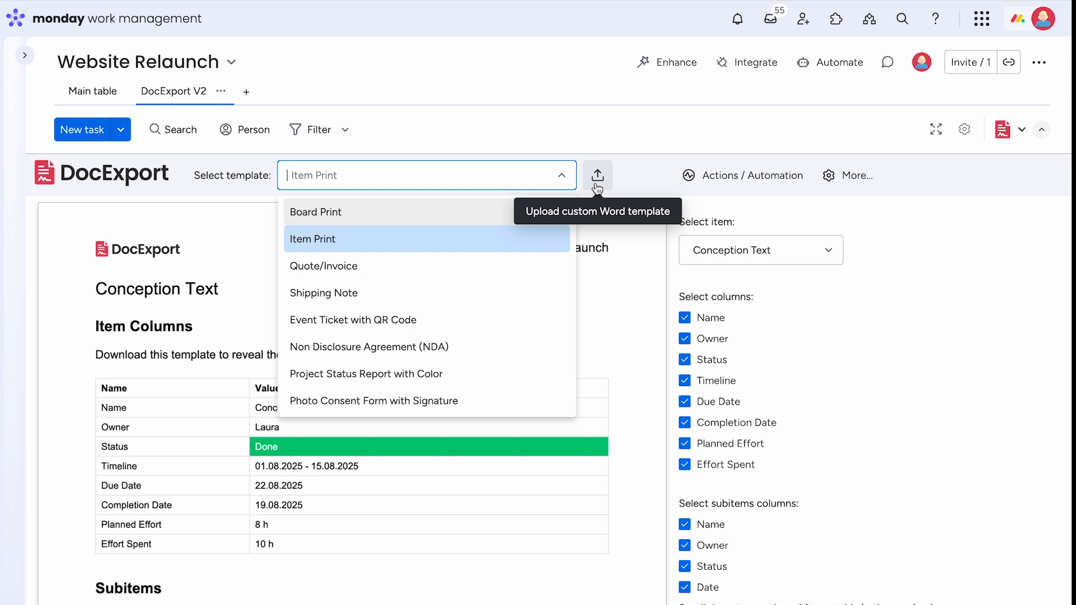
left_click(484, 214)
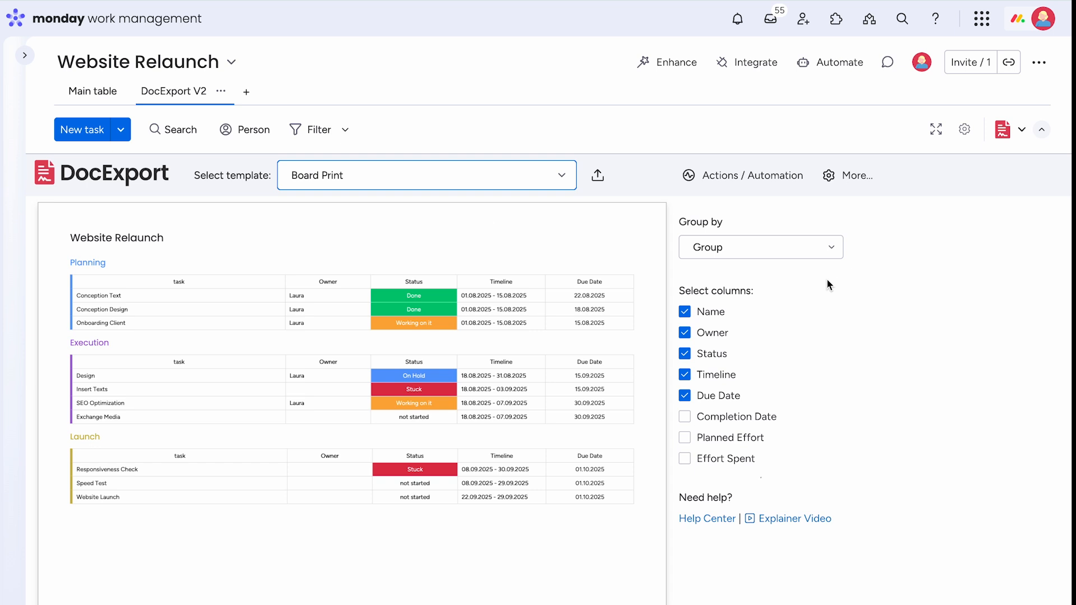
- Set Group by to Status and tick the Planned Effort and Effort Spent columns for export
left_click(833, 249)
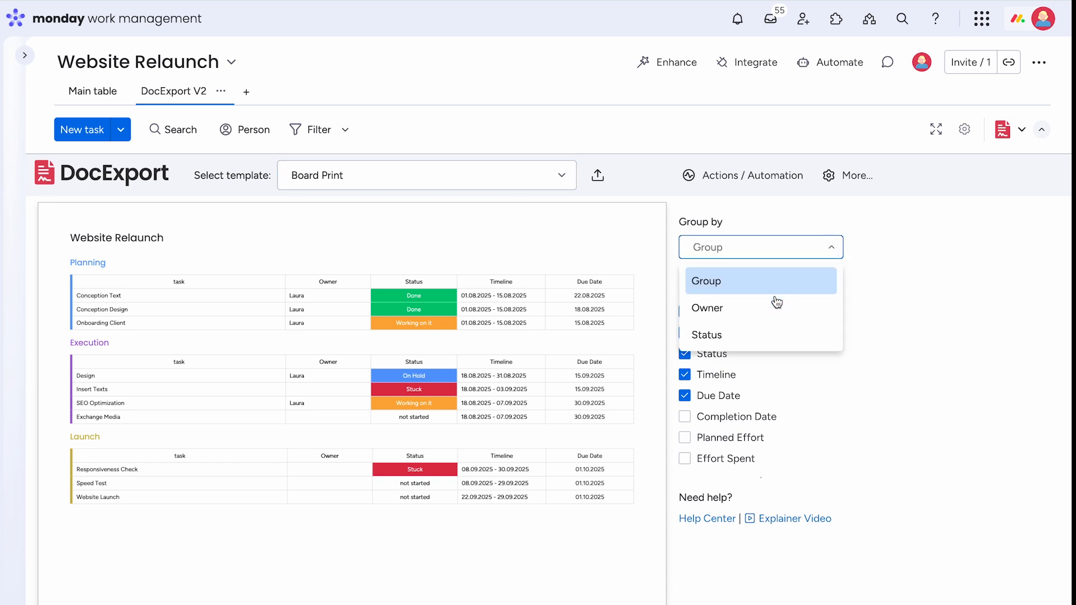
left_click(750, 336)
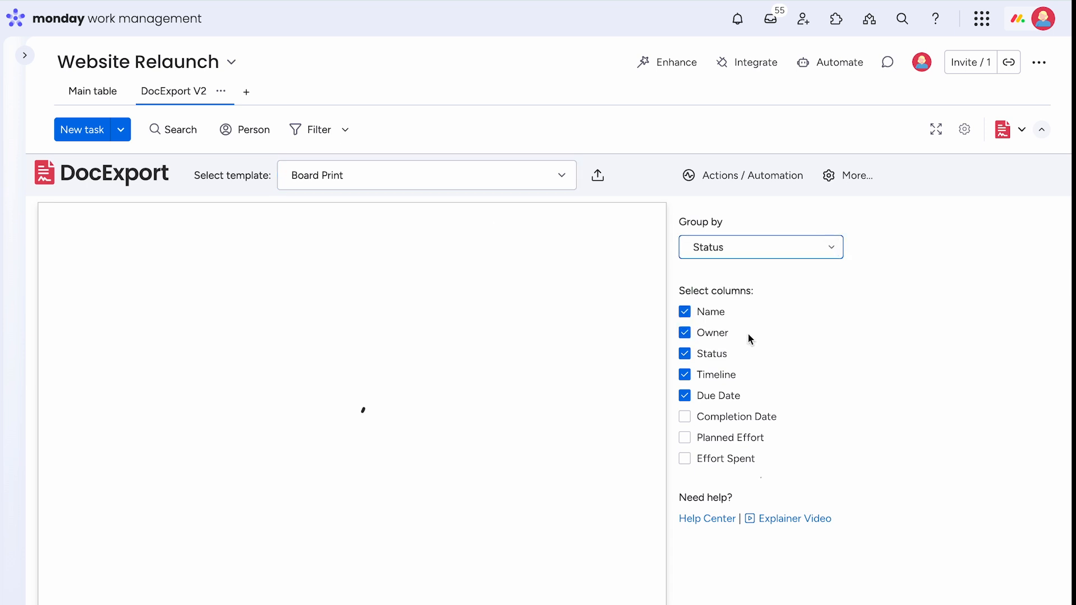
scroll(747, 333, "down", 1)
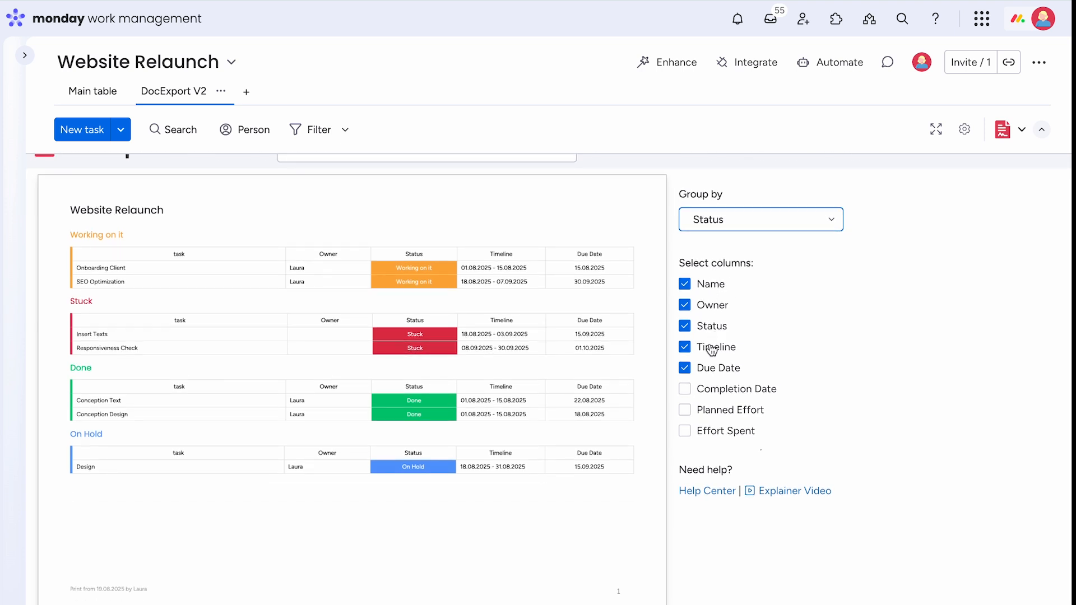
left_click(684, 411)
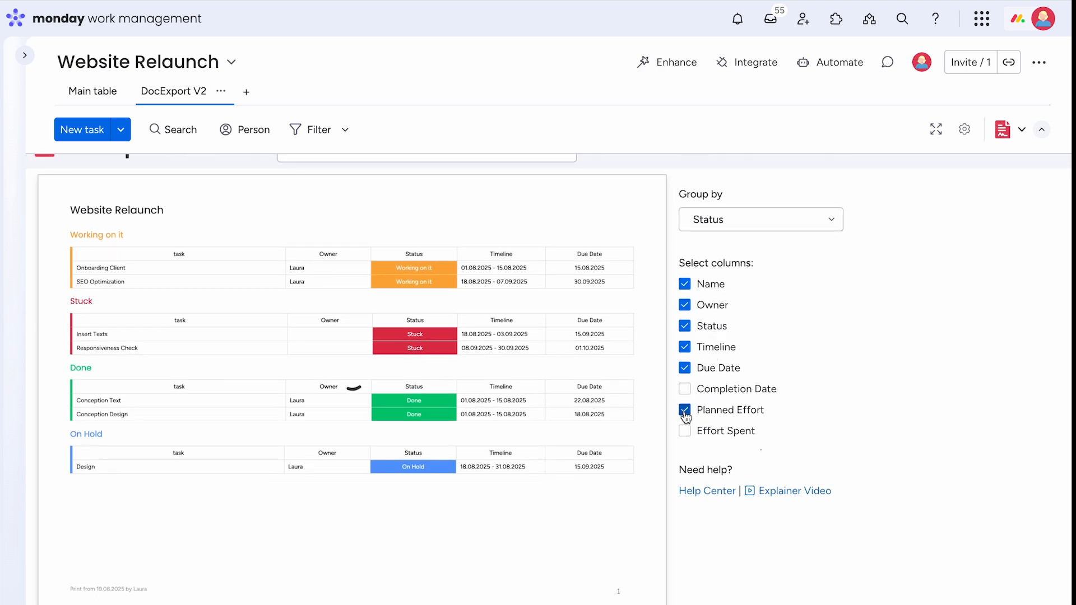
left_click(685, 431)
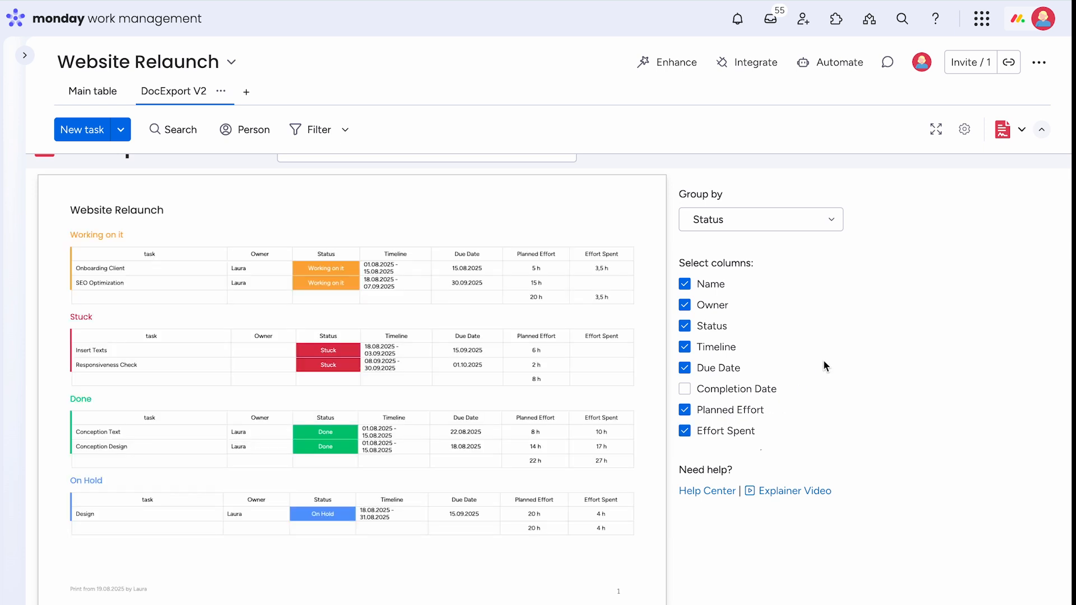
scroll(823, 362, "up", 1)
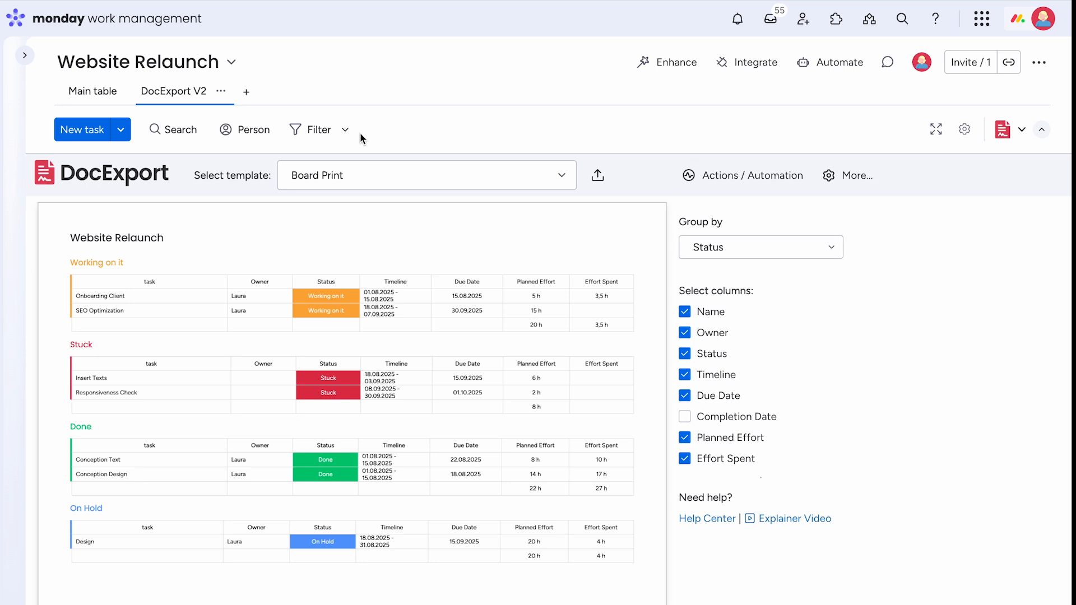
- Add a 'Timeline is not empty' advanced filter, save it to this view, and close the panel
left_click(346, 131)
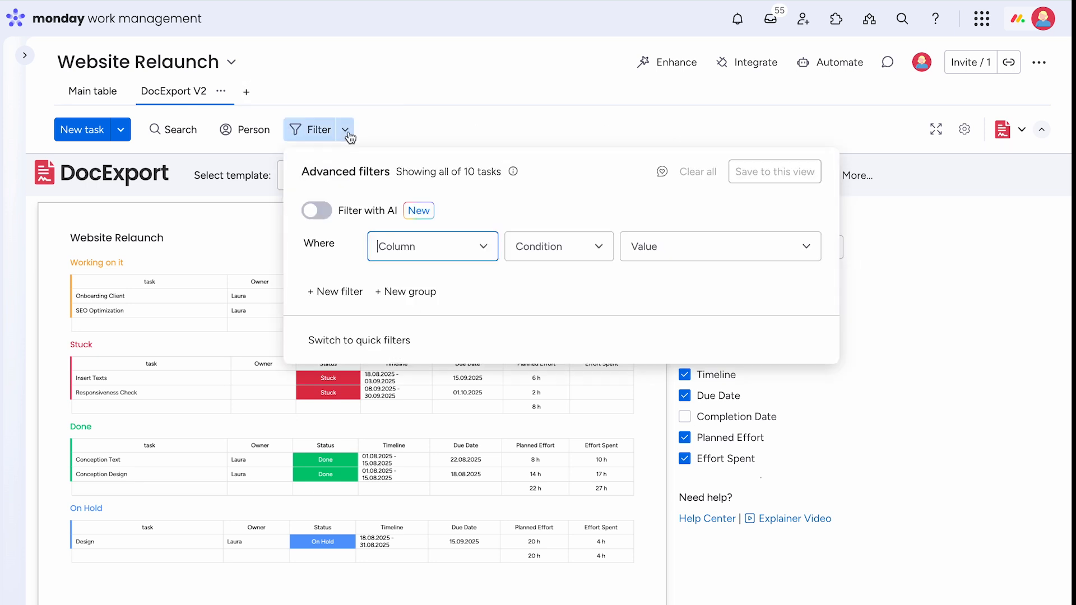
left_click(429, 251)
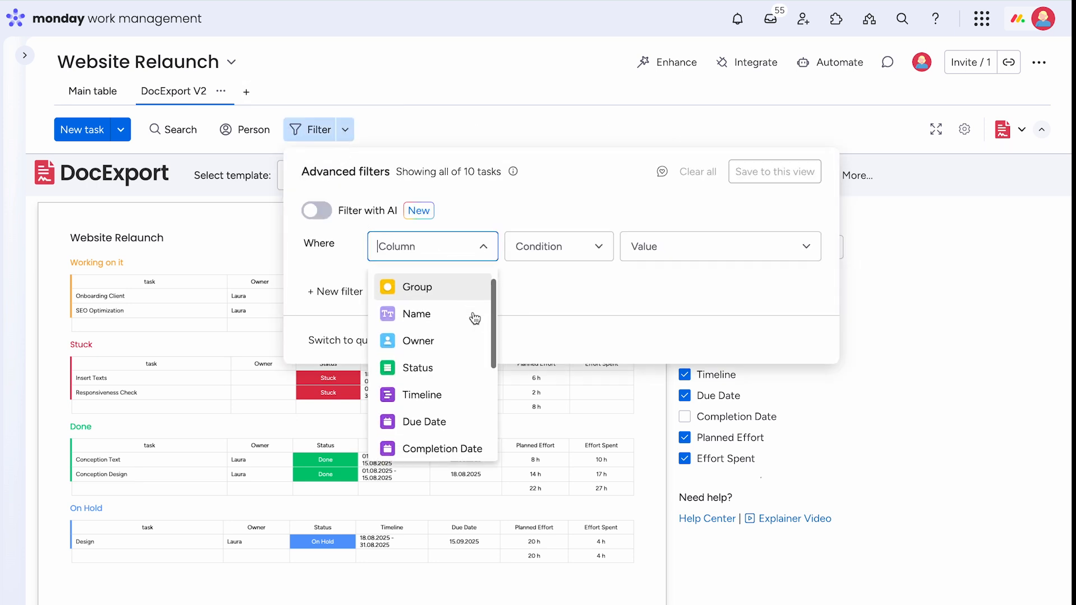
left_click(452, 391)
left_click(597, 246)
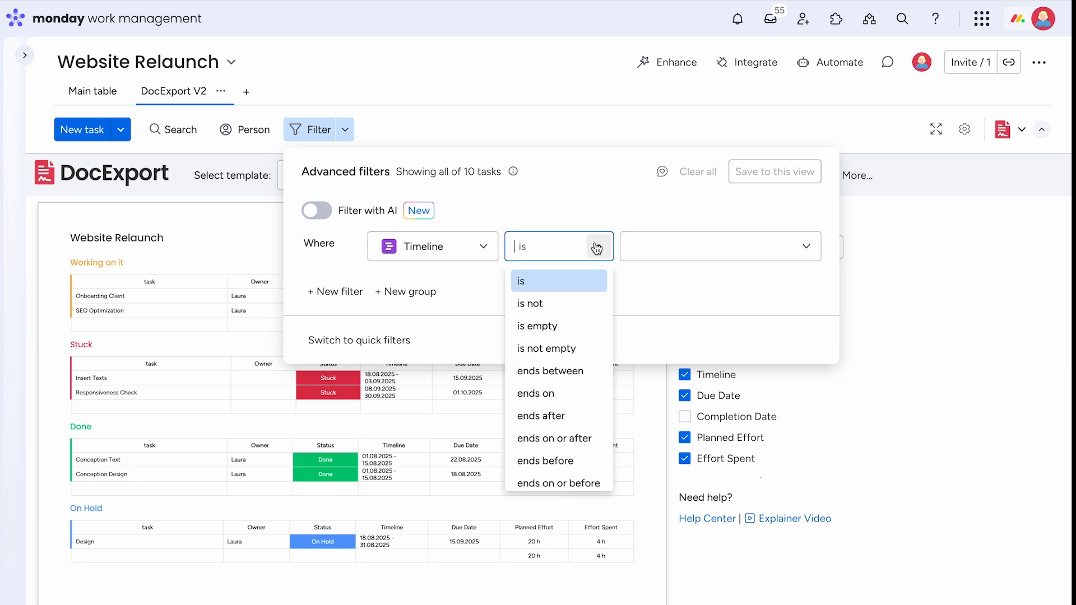
left_click(583, 305)
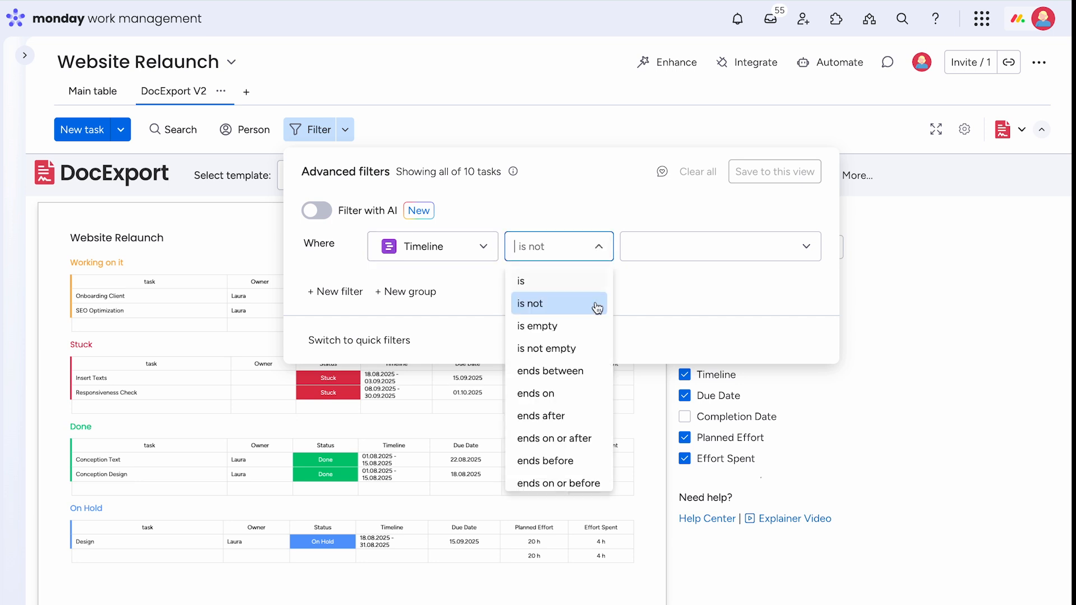
left_click(589, 349)
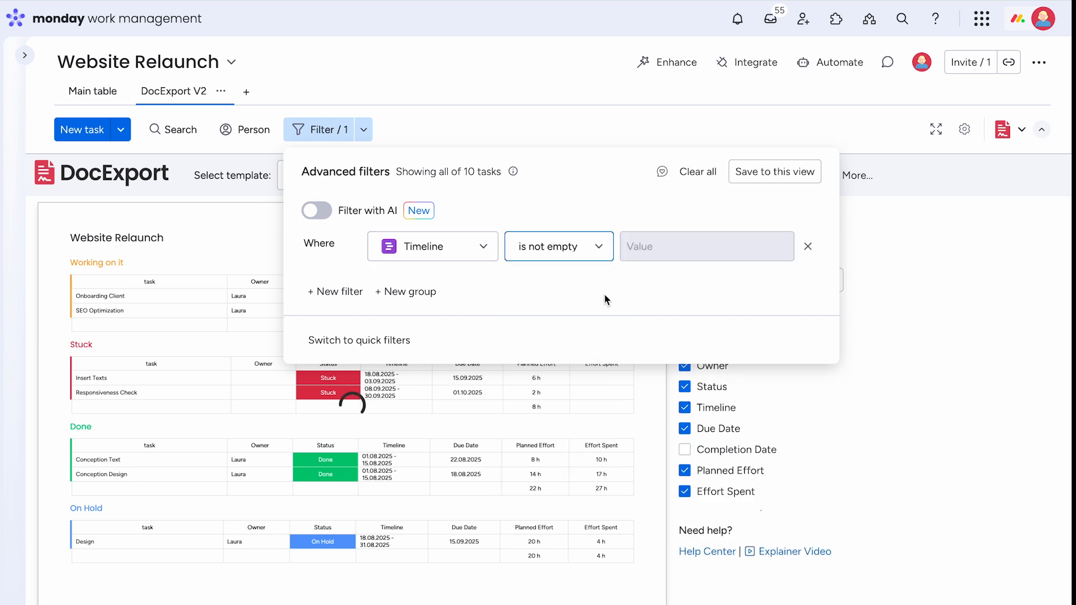
left_click(774, 176)
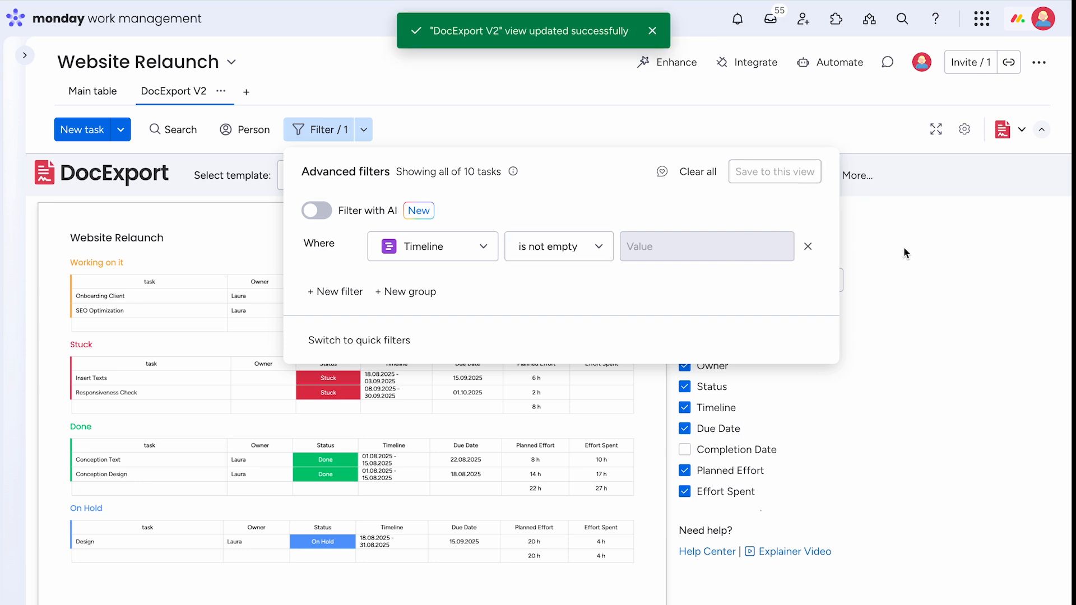
left_click(371, 133)
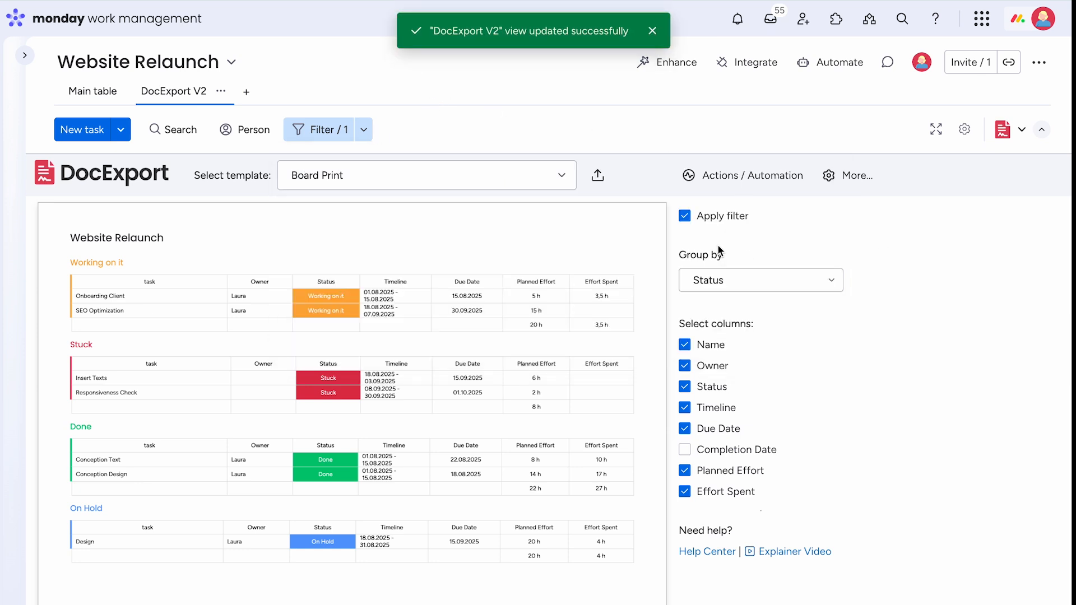
mouse_move(688, 225)
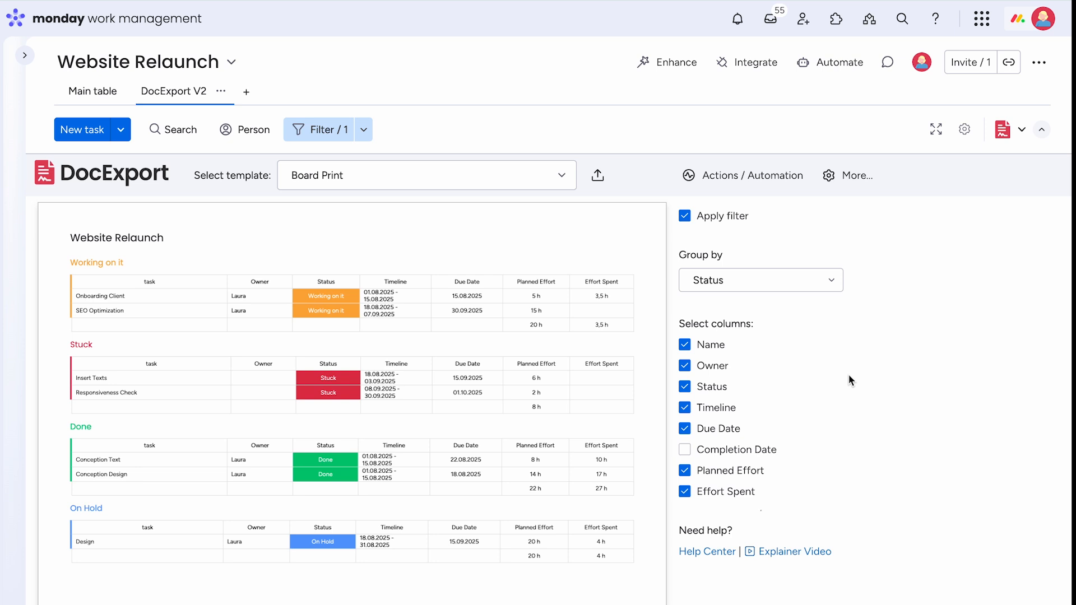
scroll(848, 375, "down", 1)
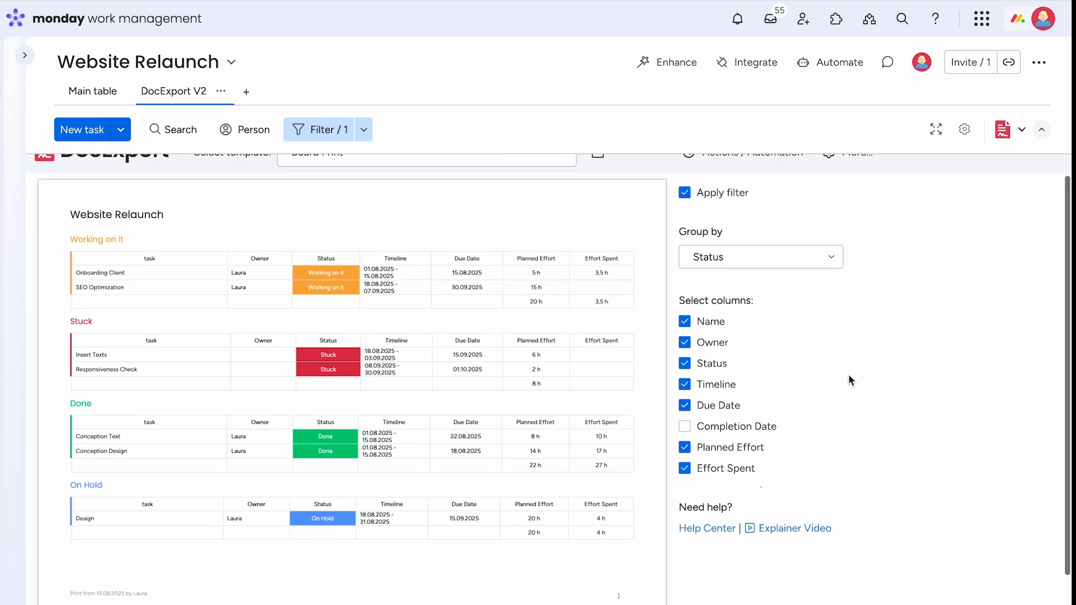
scroll(848, 374, "up", 1)
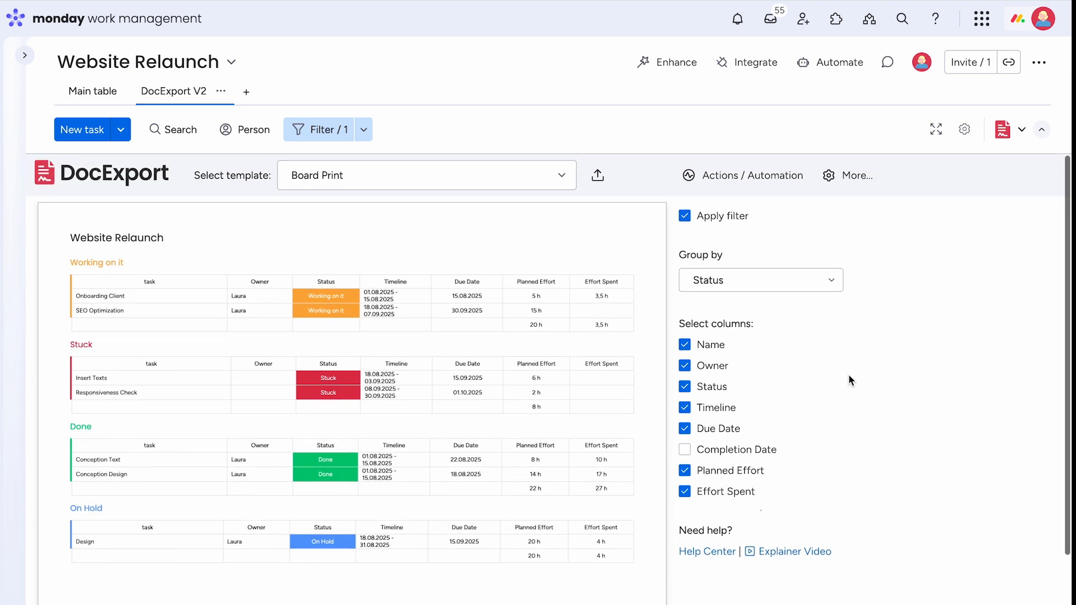
mouse_move(644, 258)
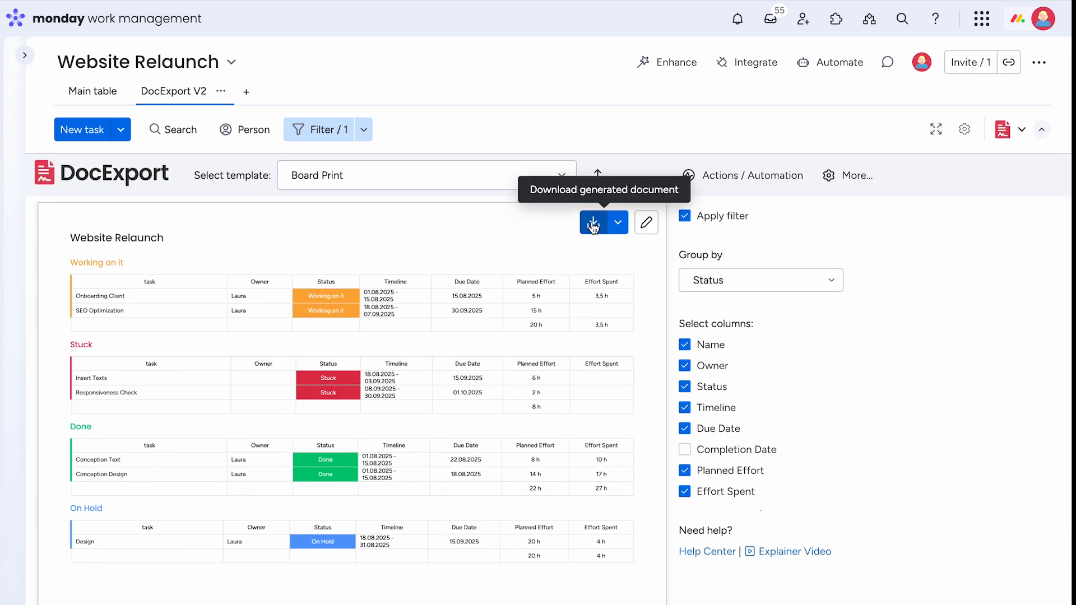
left_click(618, 222)
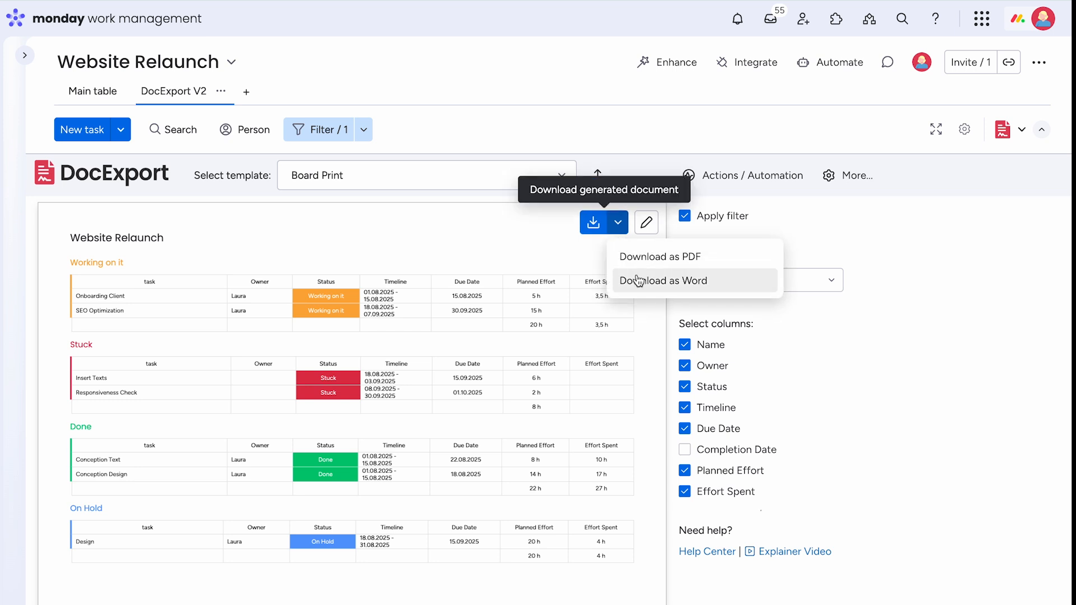
left_click(620, 224)
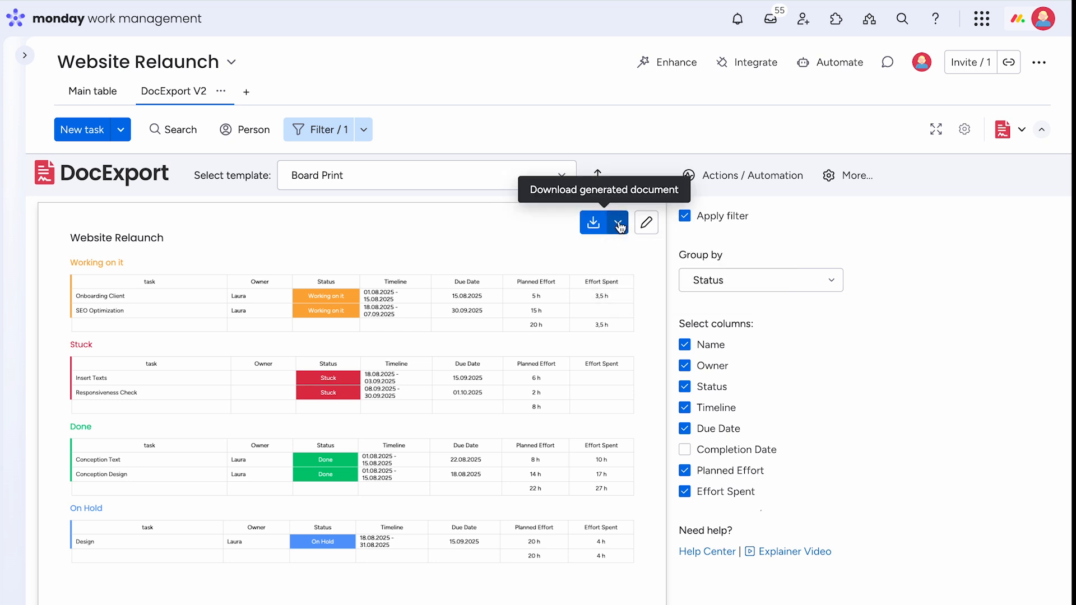
- Download the Board Print template from Customize template and open Board Print (2).docx in Word
left_click(646, 226)
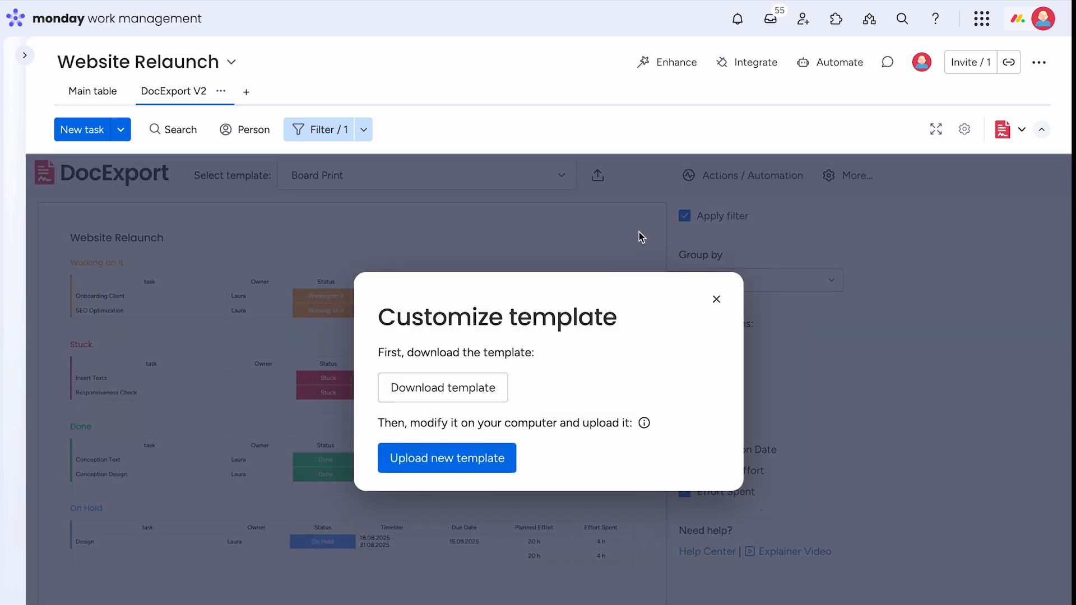
left_click(485, 394)
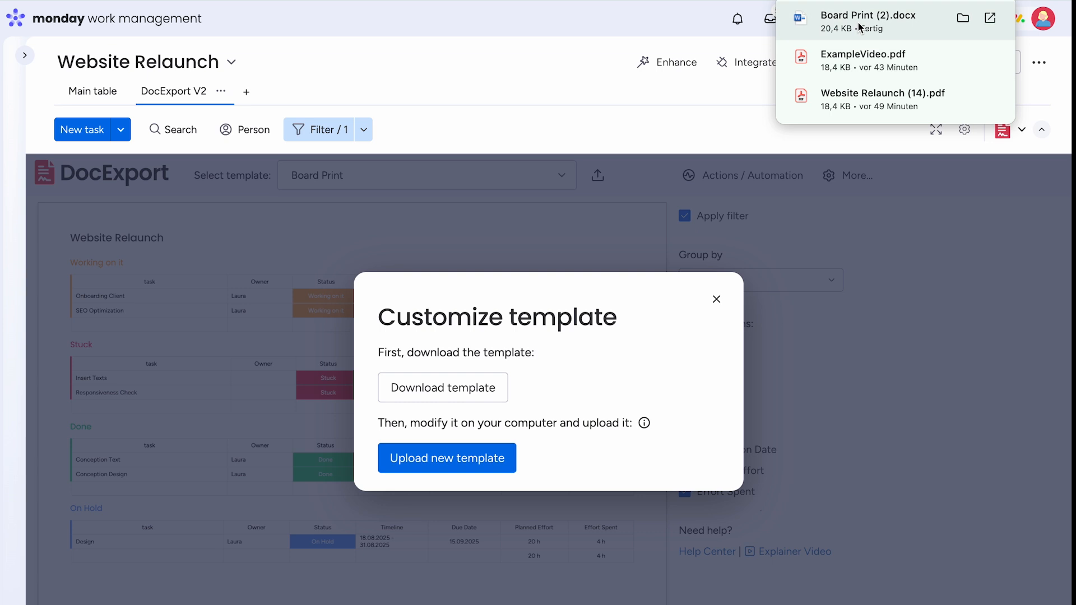
left_click(858, 21)
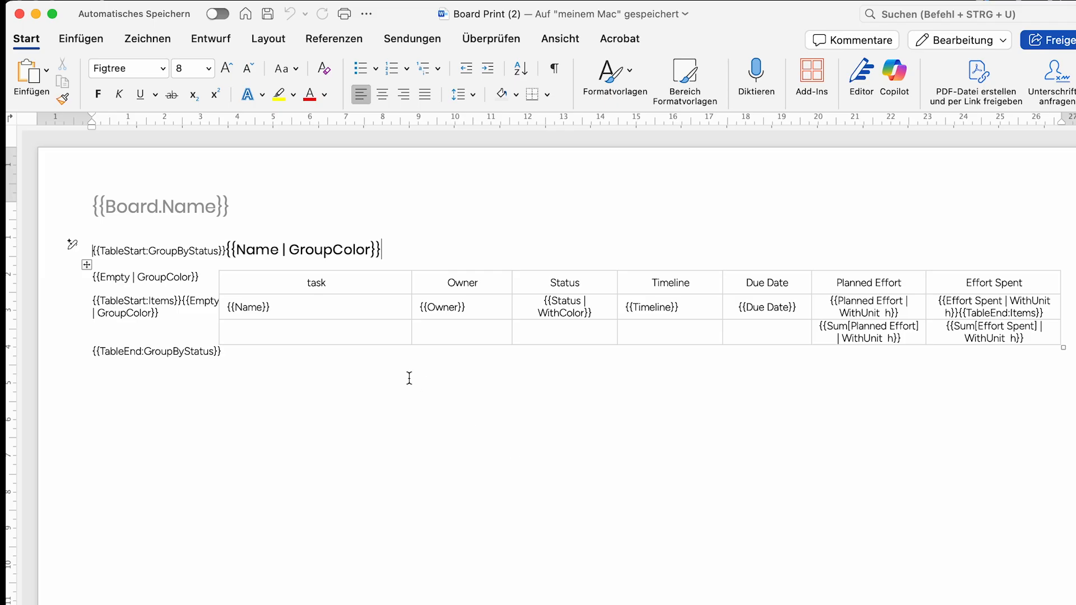
- Make the {{Board.Name}} title in the page header bold and red
triple_click(250, 303)
triple_click(301, 252)
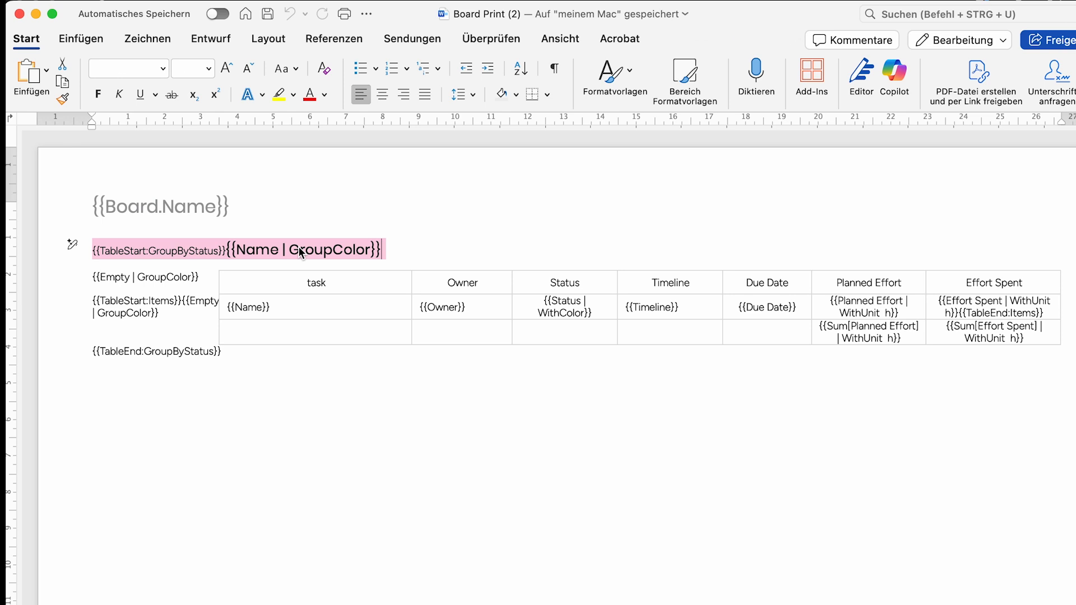
left_click(224, 353)
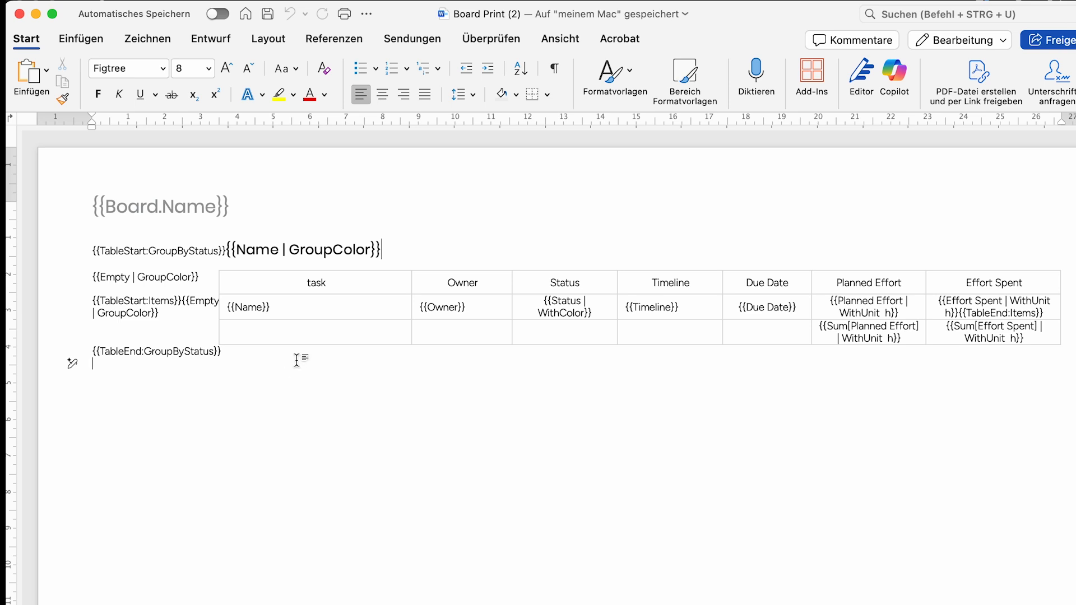
double_click(213, 210)
triple_click(213, 203)
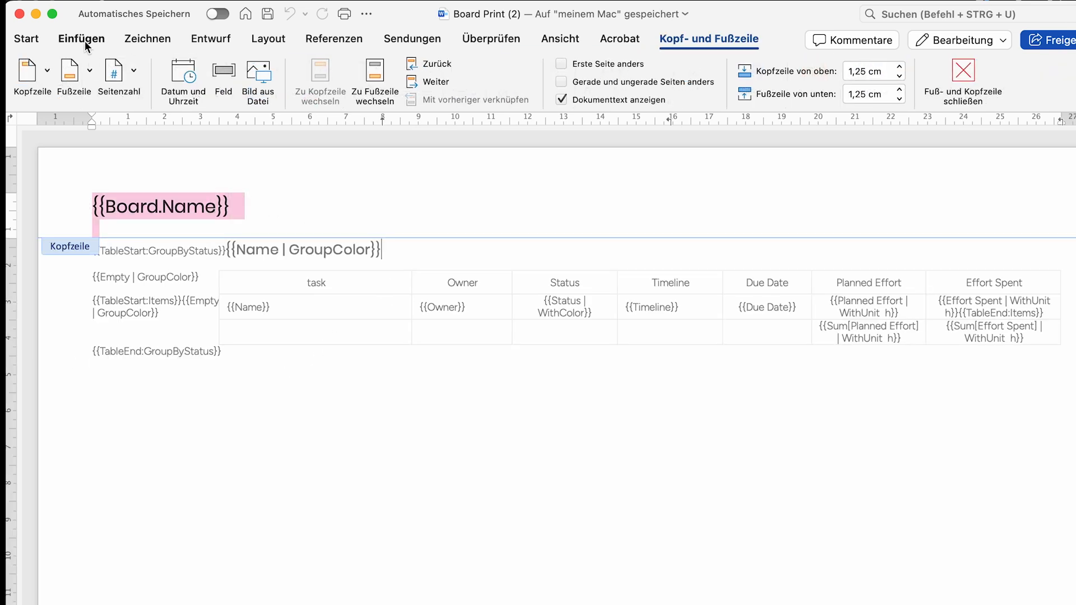
left_click(30, 39)
left_click(307, 96)
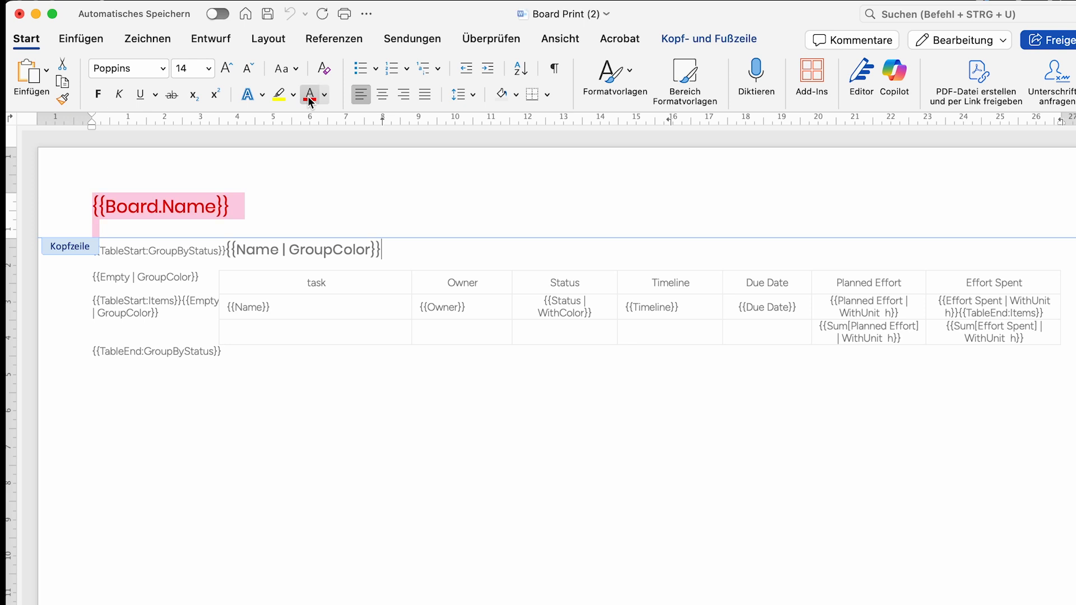
left_click(98, 95)
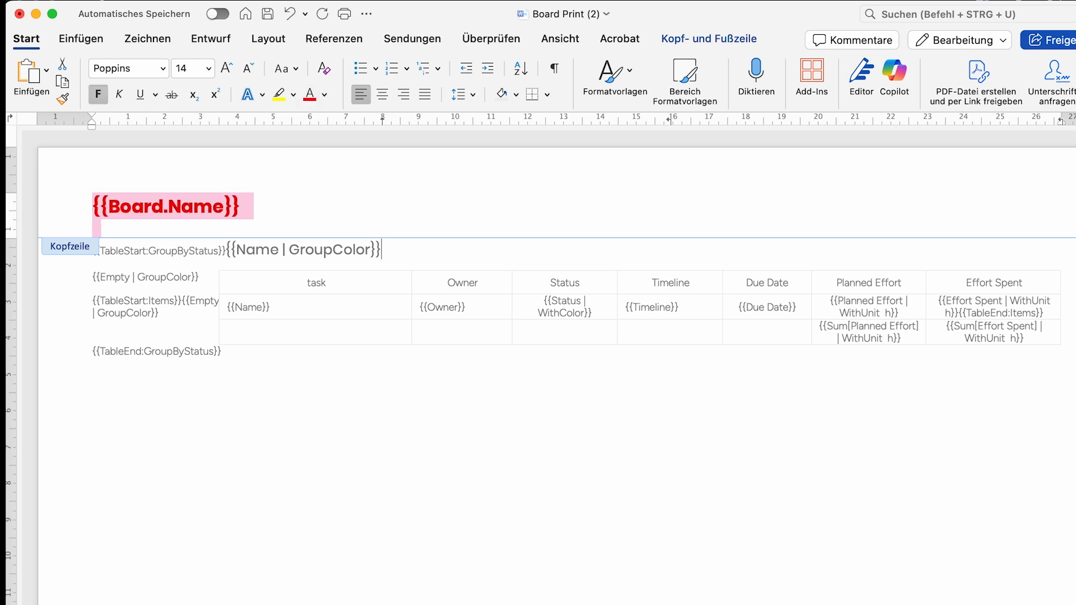
left_click(330, 208)
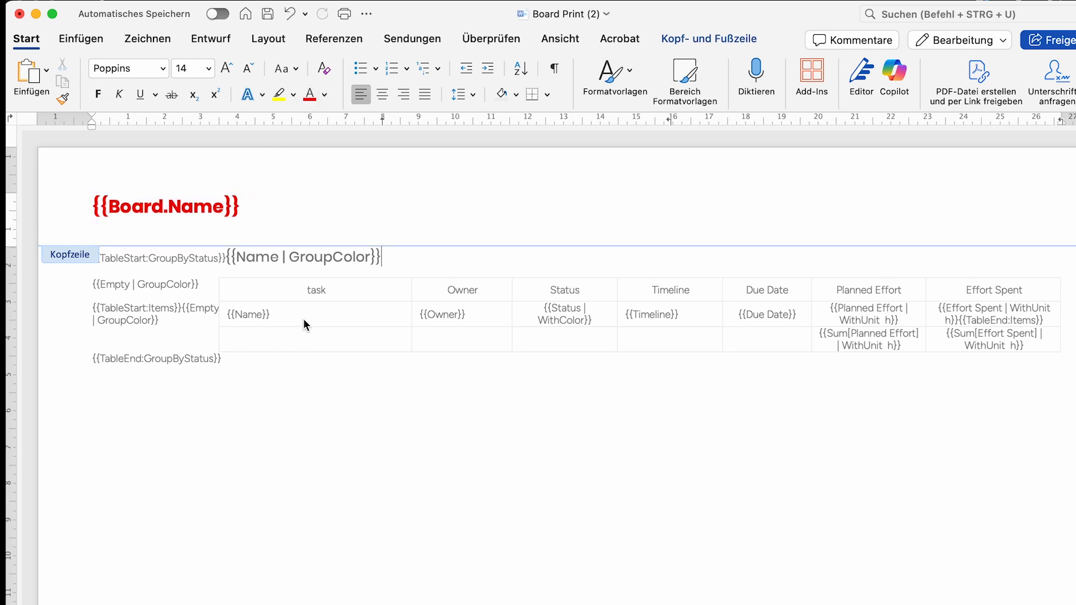
- Leave the header and give the template's table a green-bordered style
double_click(255, 294)
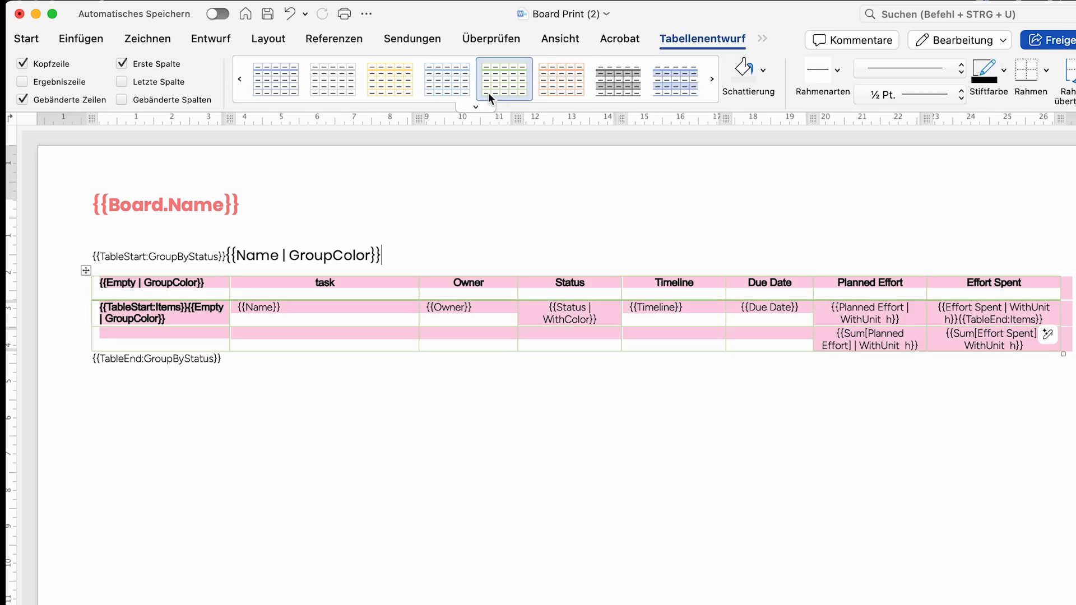
left_click(388, 416)
scroll(388, 417, "right", 1)
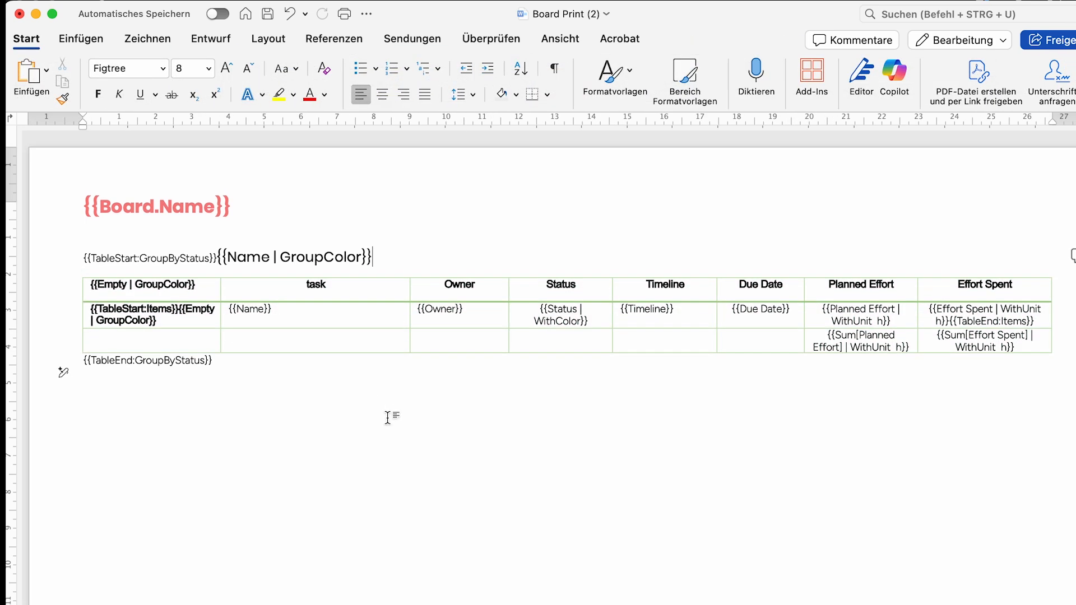
scroll(387, 418, "left", 1)
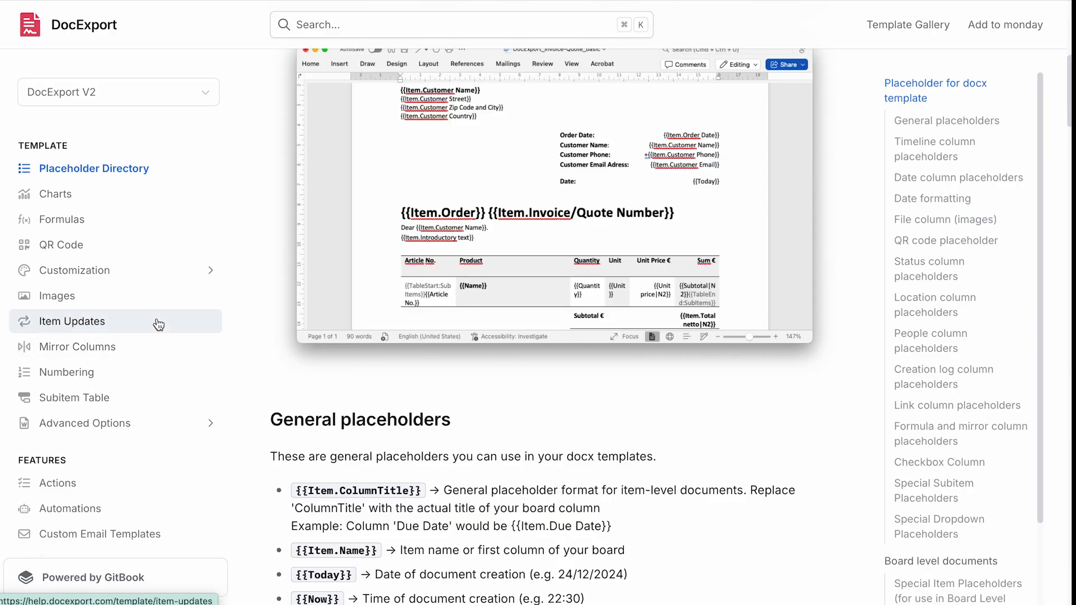
- Read the Customization > Colors help page on group colours, then close the Customize template dialog
scroll(146, 314, "up", 1)
left_click(103, 291)
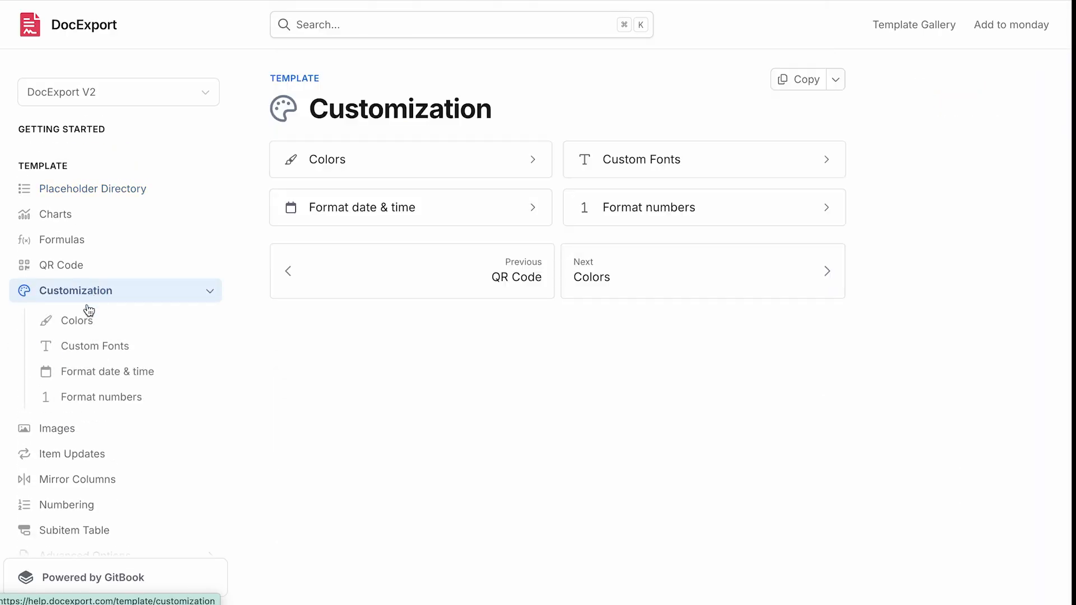
left_click(82, 330)
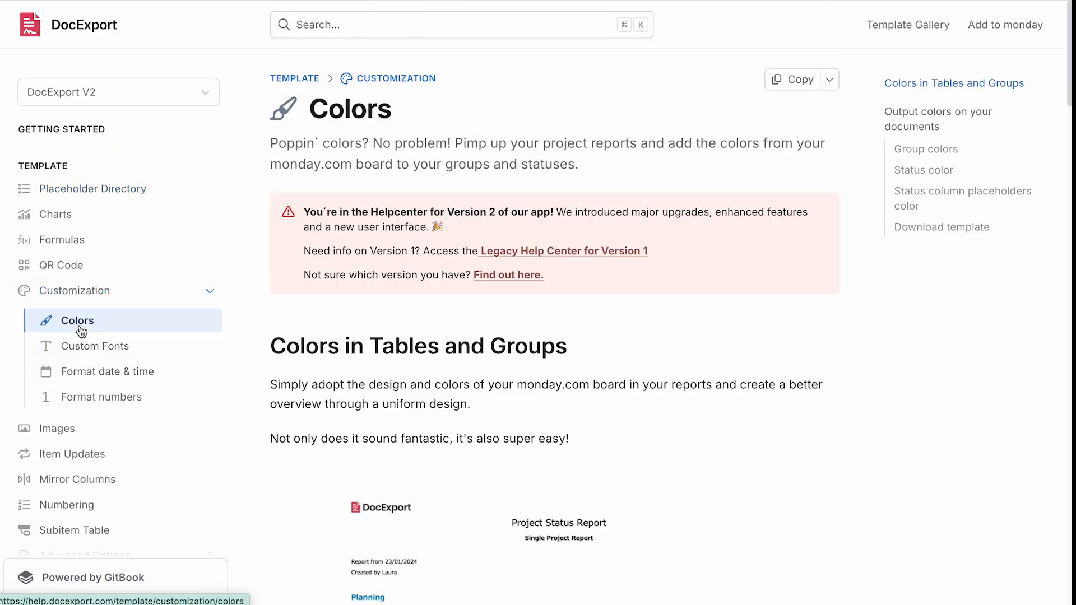
scroll(608, 300, "down", 10)
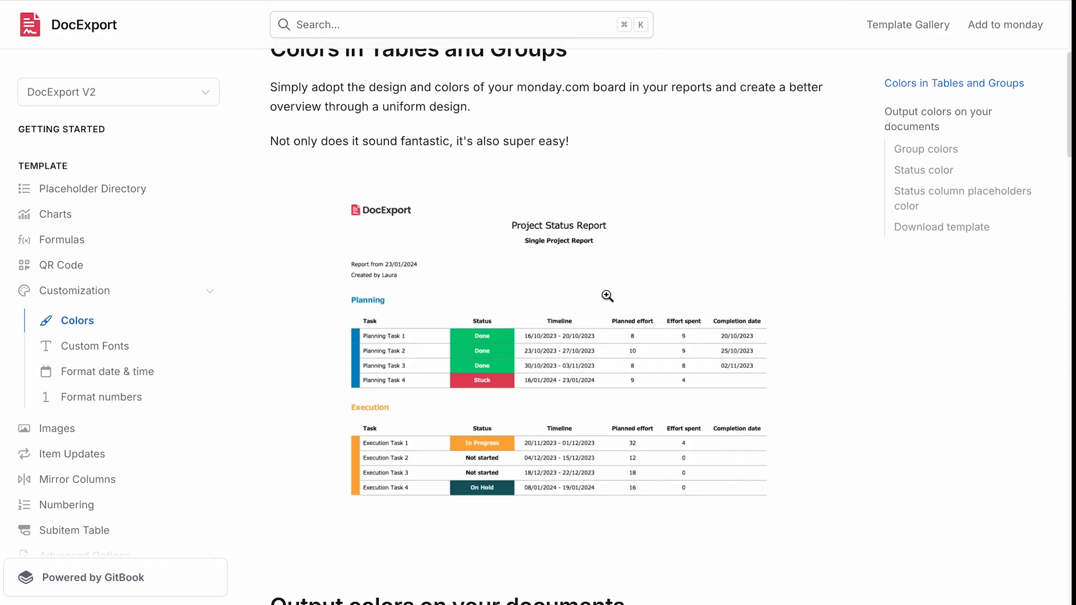
scroll(607, 296, "down", 10)
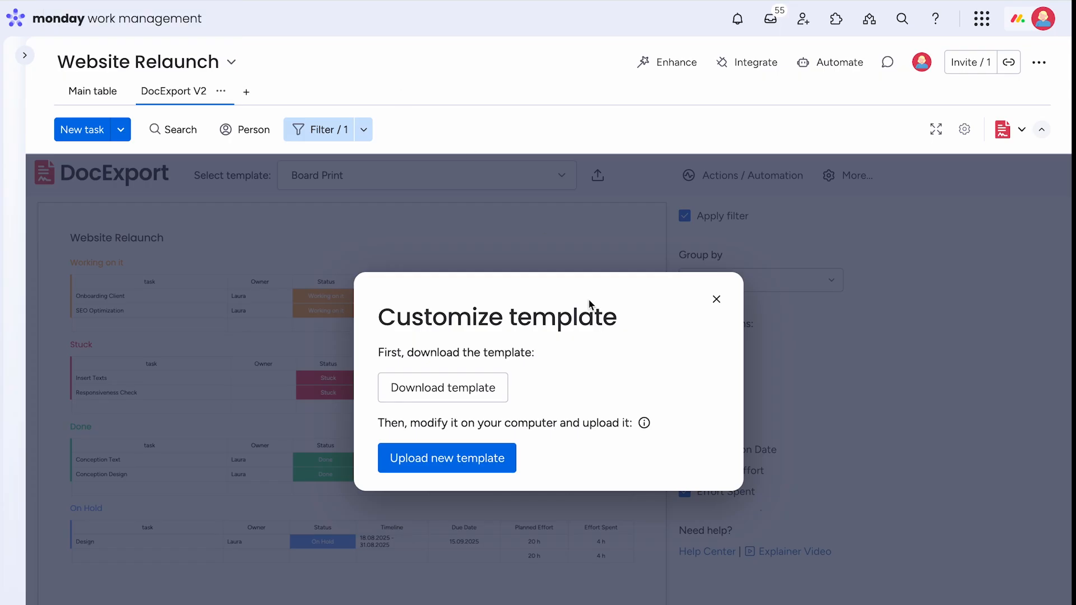
left_click(717, 299)
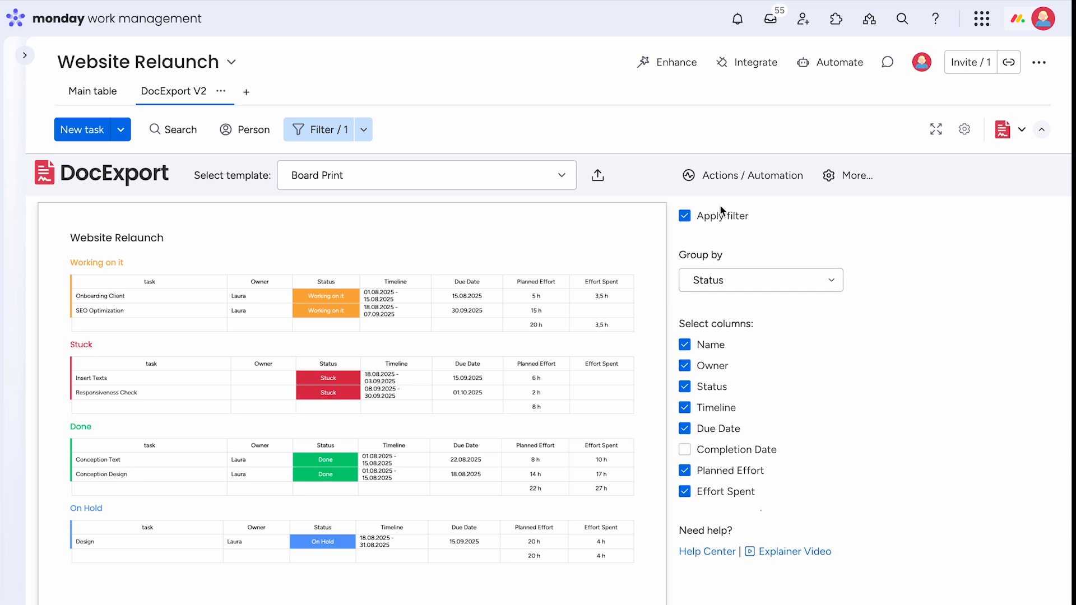
- Enable emailing the document to the user who generates it, without specific addresses
left_click(733, 176)
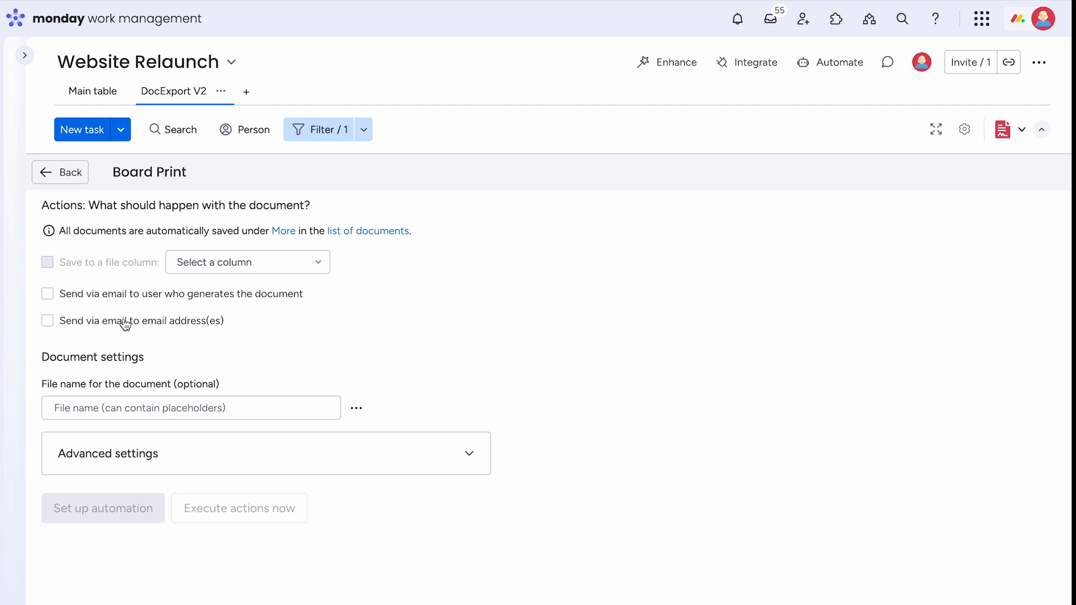
left_click(48, 294)
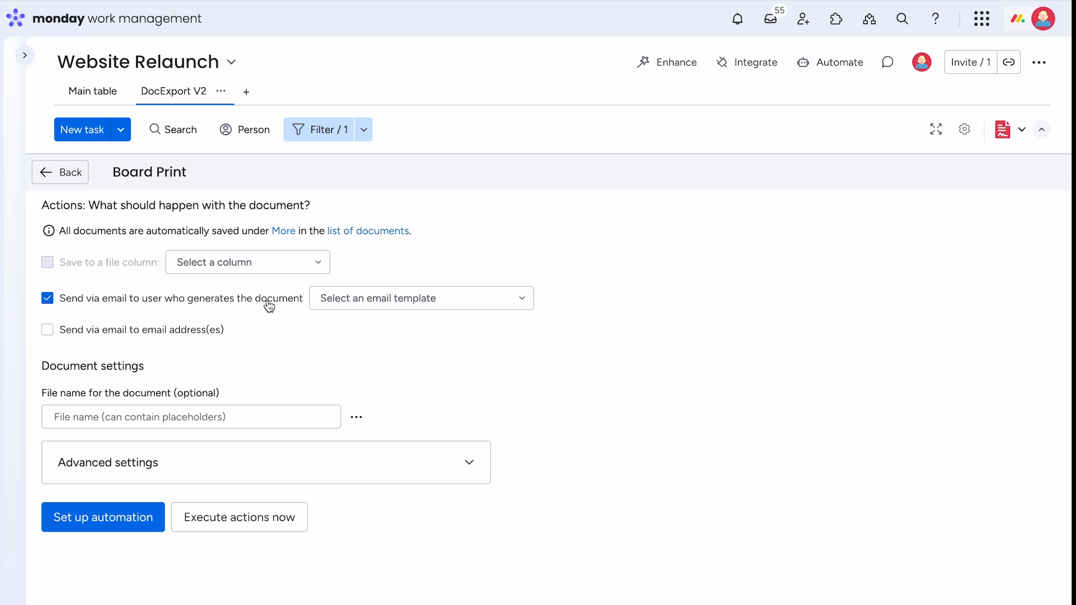
left_click(48, 330)
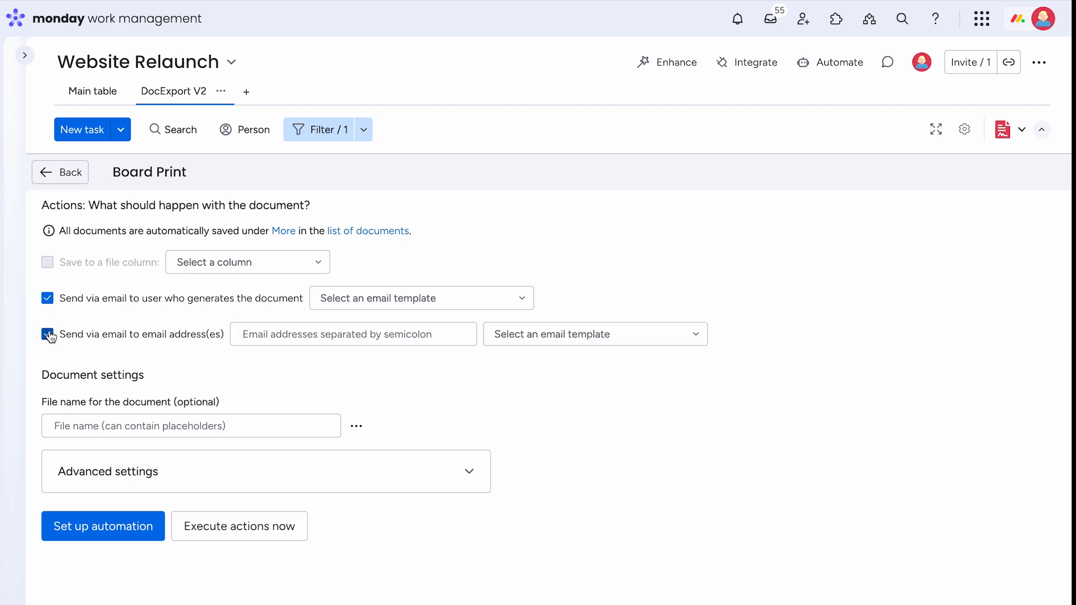
left_click(48, 335)
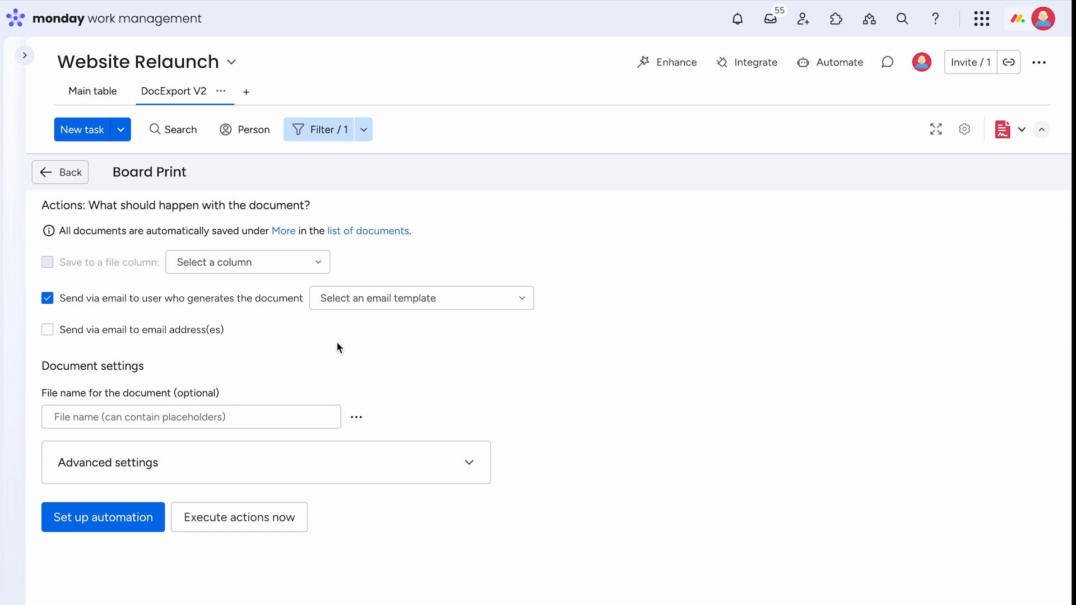
- Rename the Board Print export action to 'Daily Status Update'
left_click(204, 172)
type("Daily Status A")
key("BackSpace")
type("Update")
key("Return")
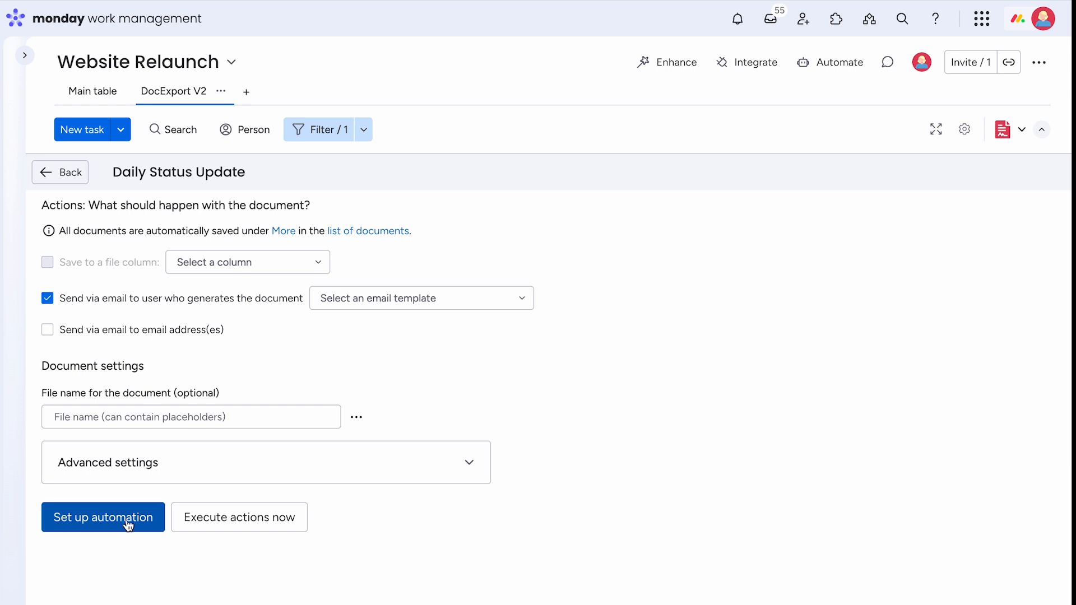
- Search the board's integrations for DocExport and pick the DocExport PDF Generator periodic report recipe
left_click(109, 525)
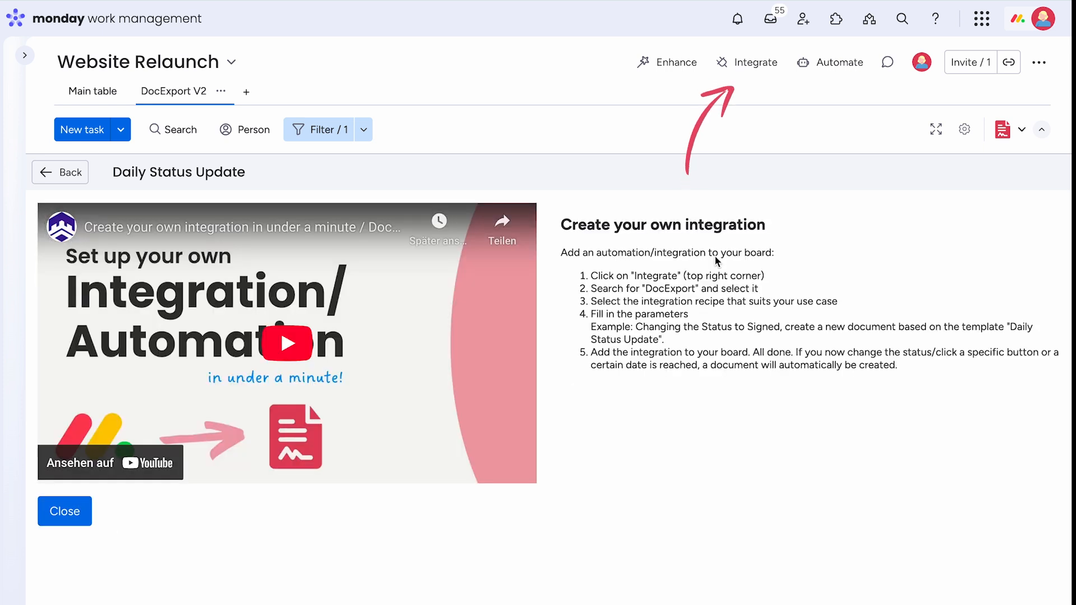
left_click(748, 63)
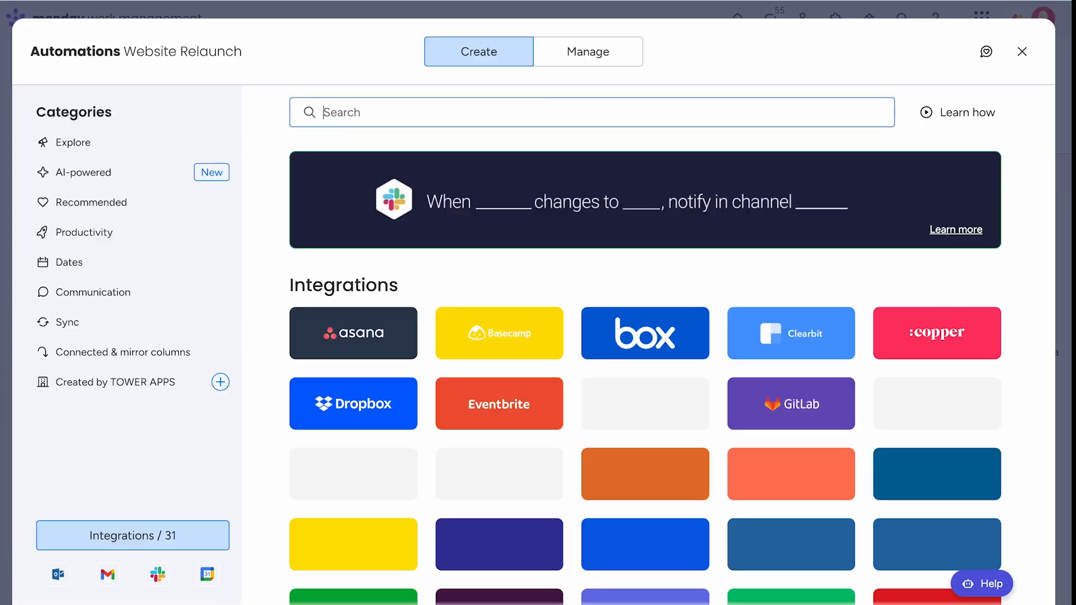
left_click(550, 102)
type("DocExport")
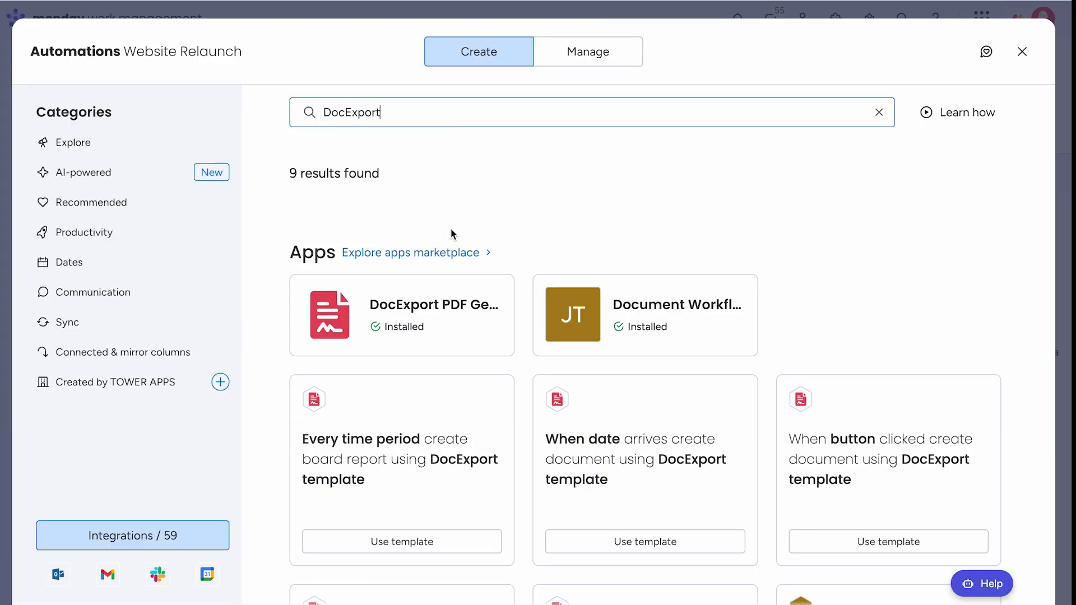
left_click(426, 331)
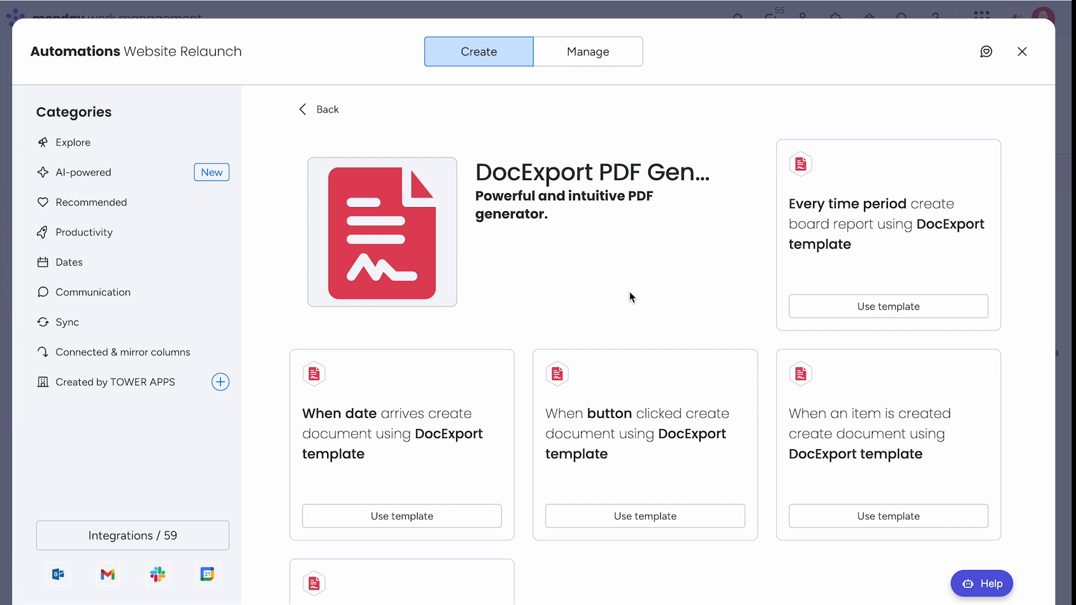
scroll(888, 244, "down", 1)
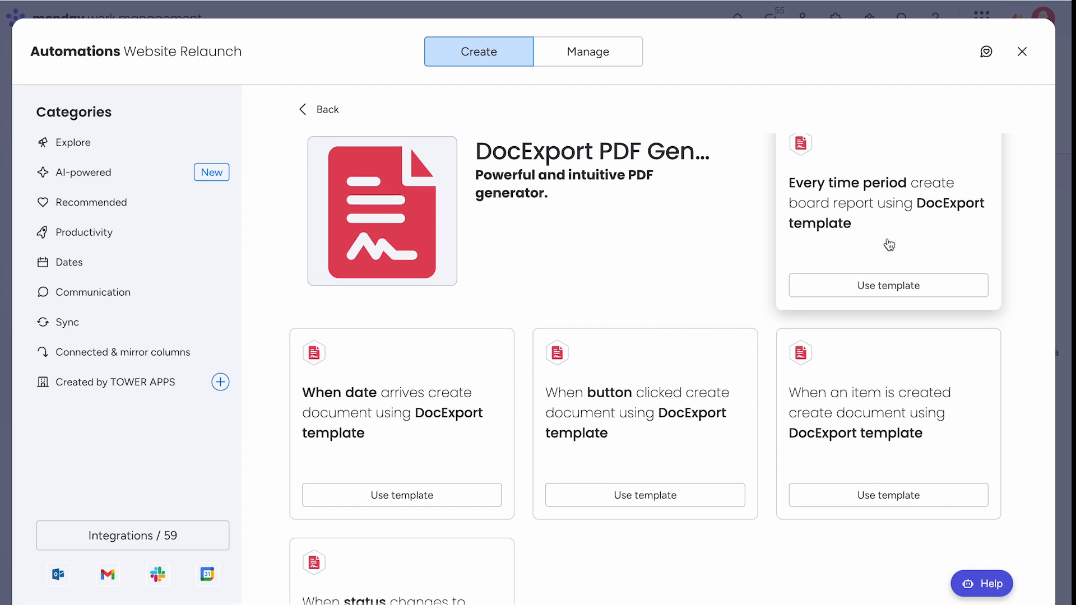
scroll(889, 244, "up", 1)
left_click(848, 306)
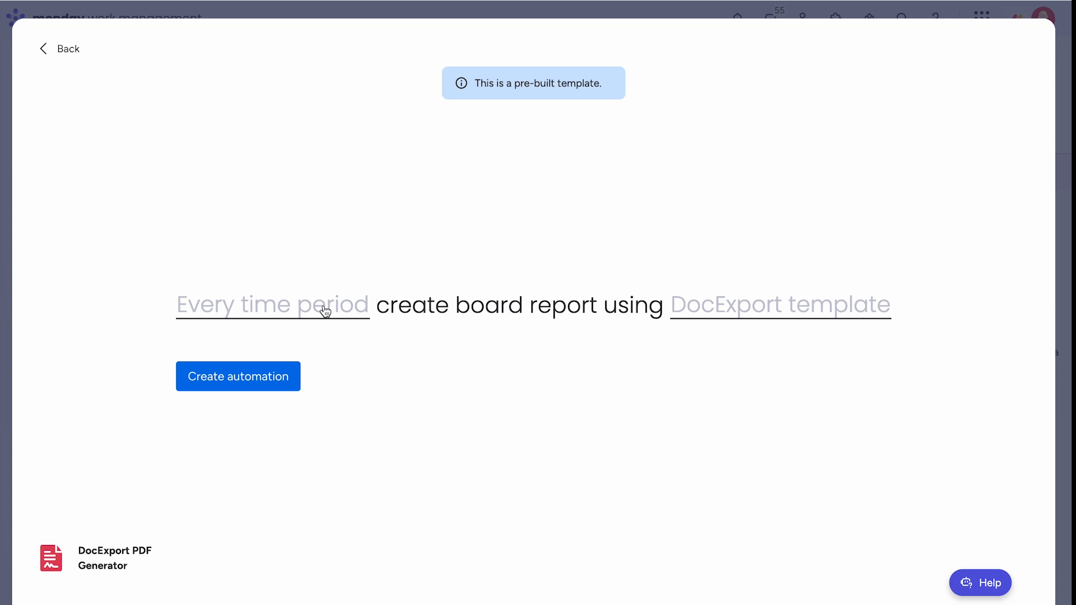
- Schedule the report daily at 18:00 with the Daily Status Update template and create the automation
left_click(325, 312)
left_click(352, 381)
type("18")
scroll(370, 470, "up", 1)
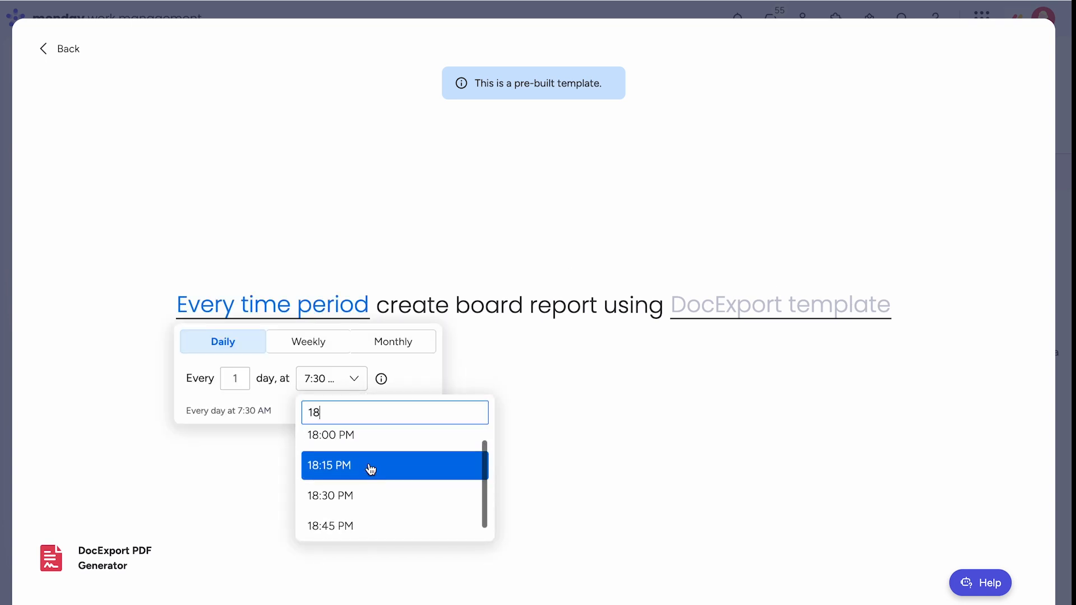
left_click(359, 446)
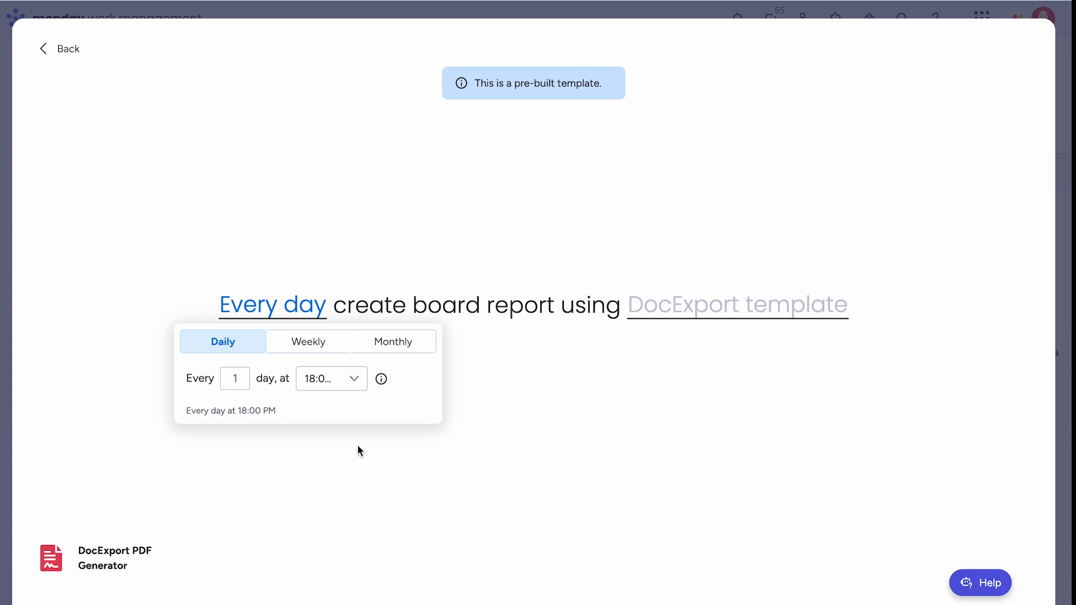
left_click(693, 315)
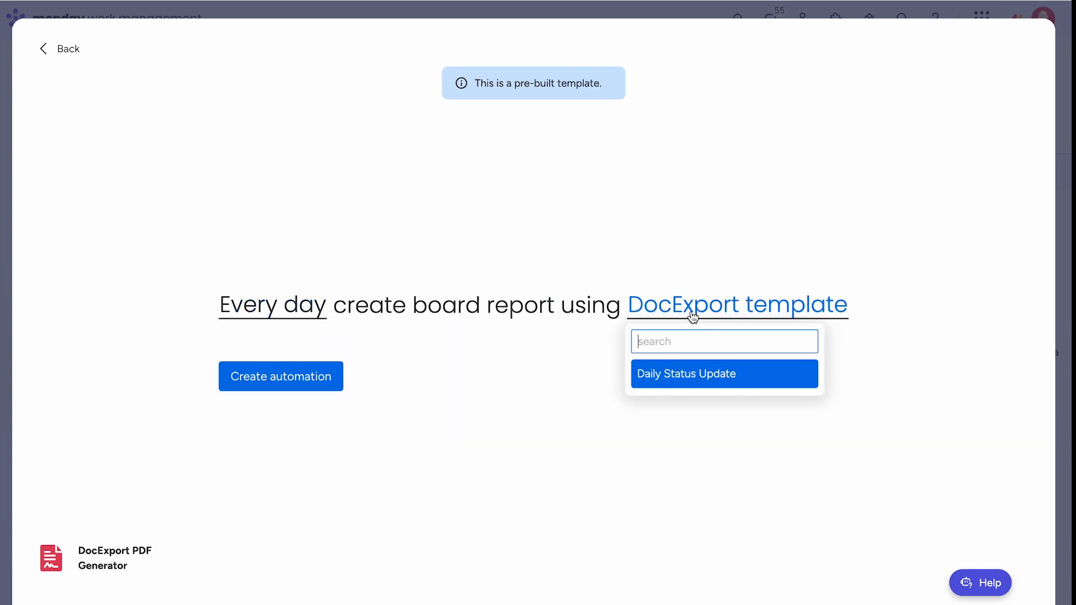
left_click(693, 377)
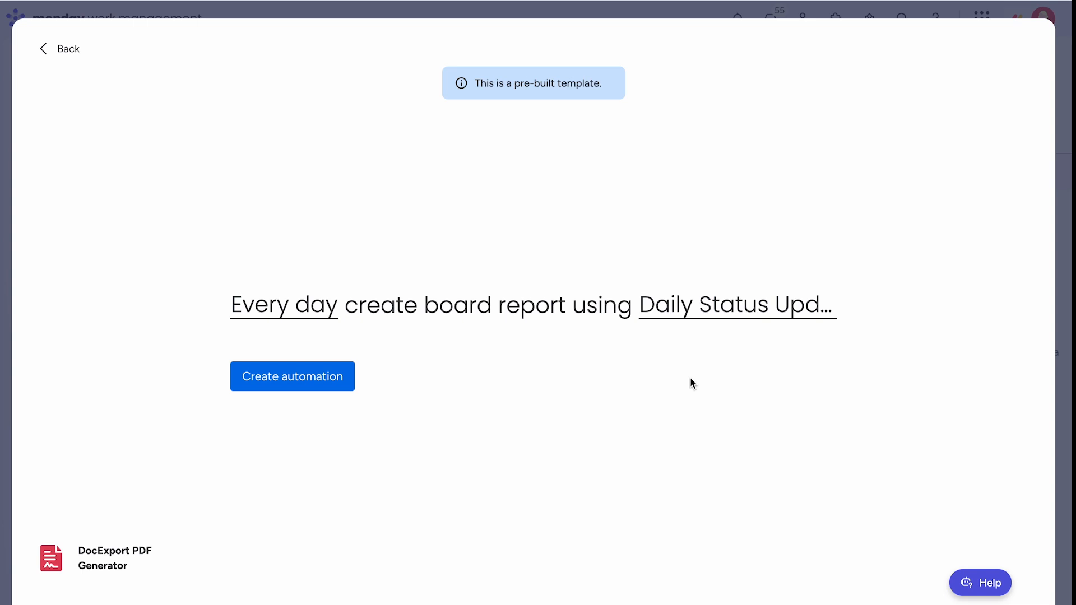
left_click(276, 385)
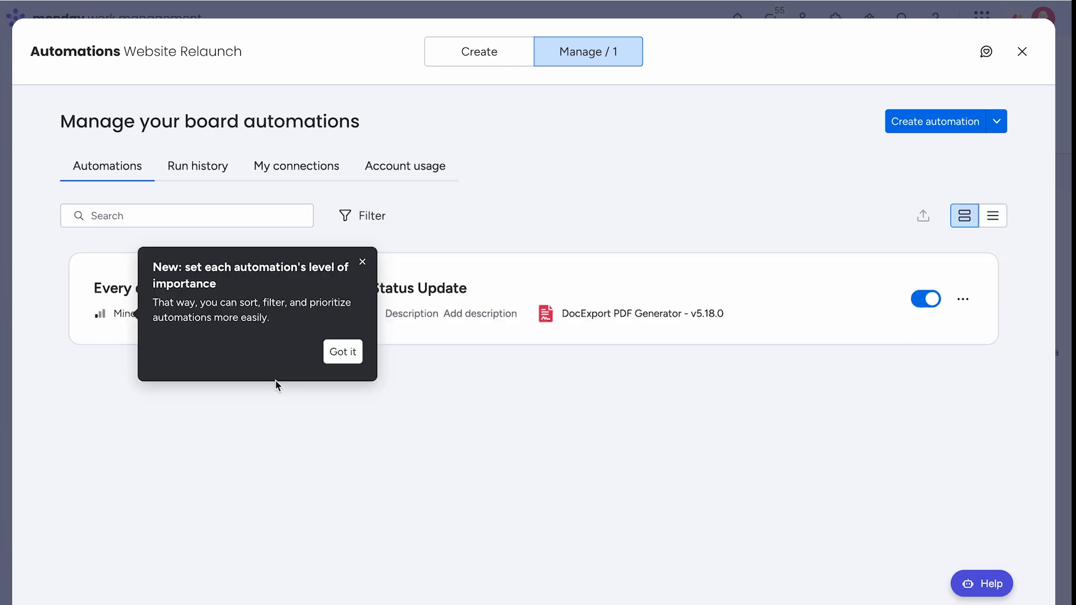
- Dismiss the automation tip and open the Charts feature from DocExport's More menu
left_click(344, 351)
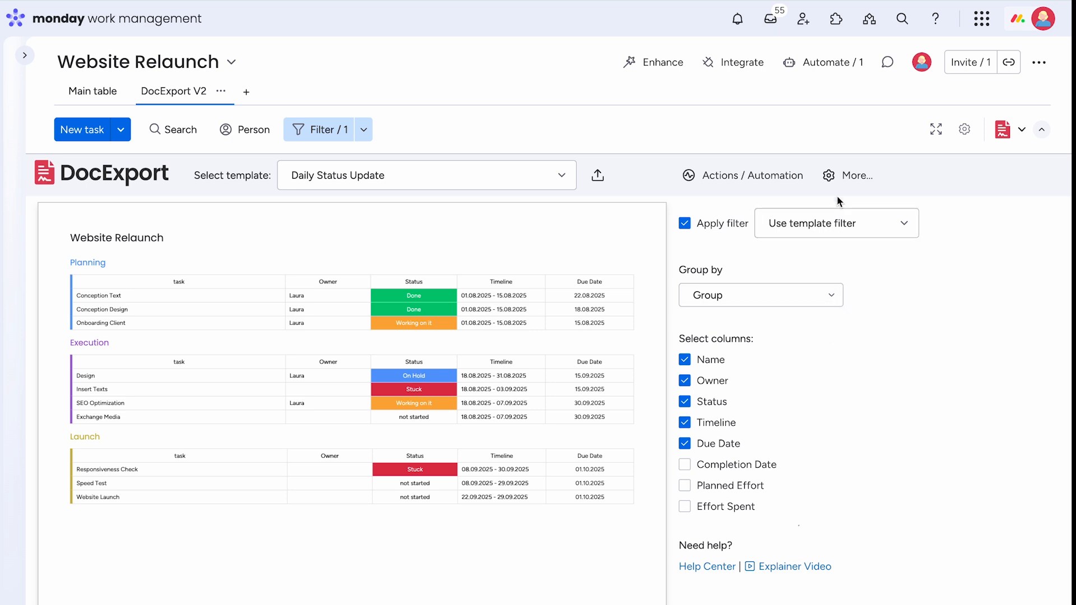
left_click(843, 177)
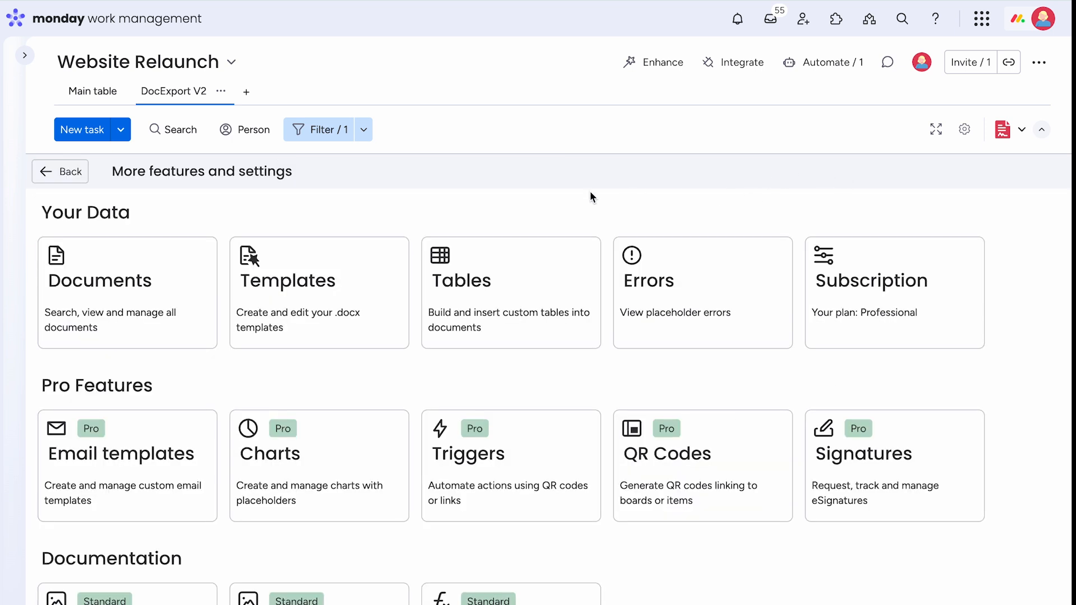
left_click(330, 440)
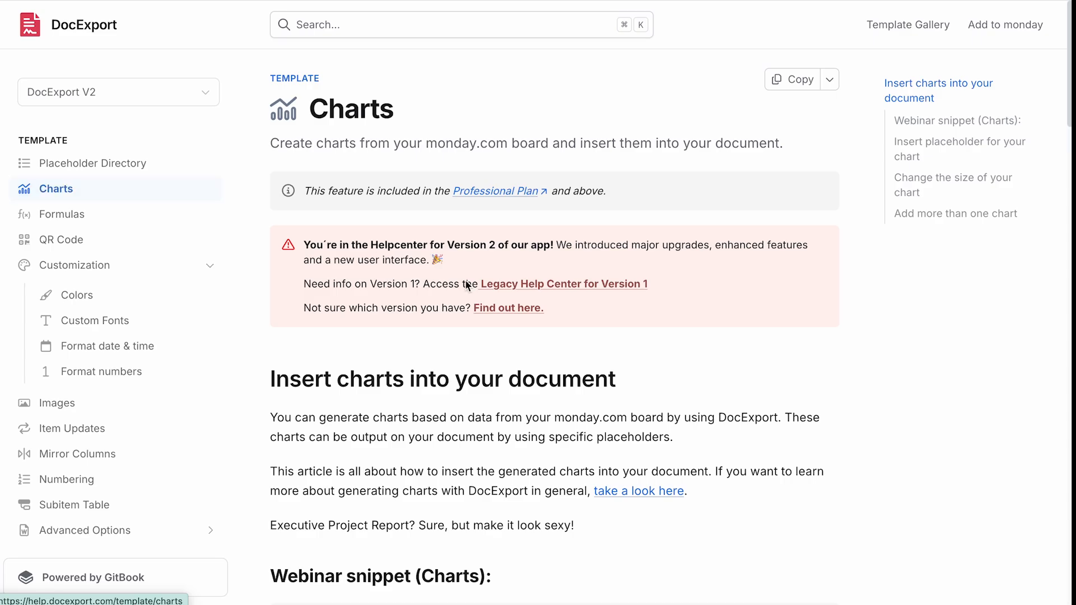
scroll(557, 332, "down", 5)
scroll(559, 337, "down", 10)
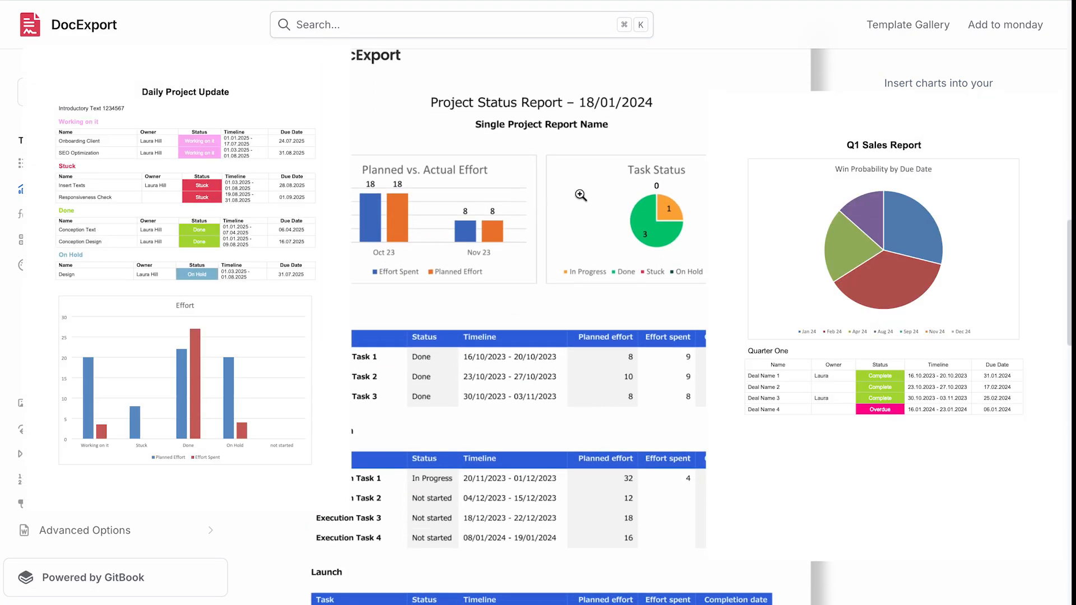
scroll(615, 266, "down", 9)
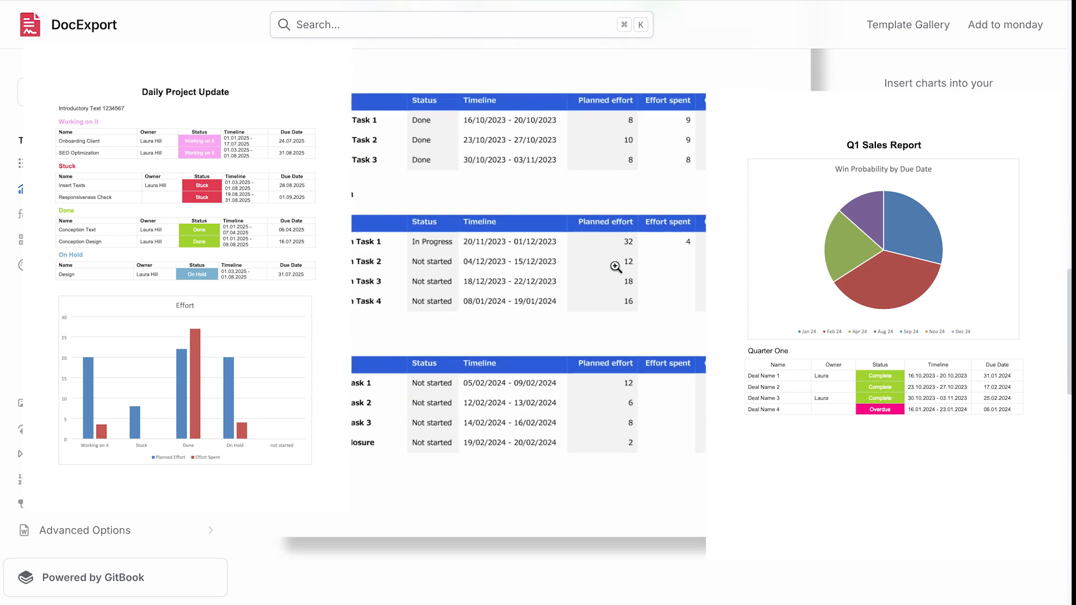
scroll(615, 266, "down", 8)
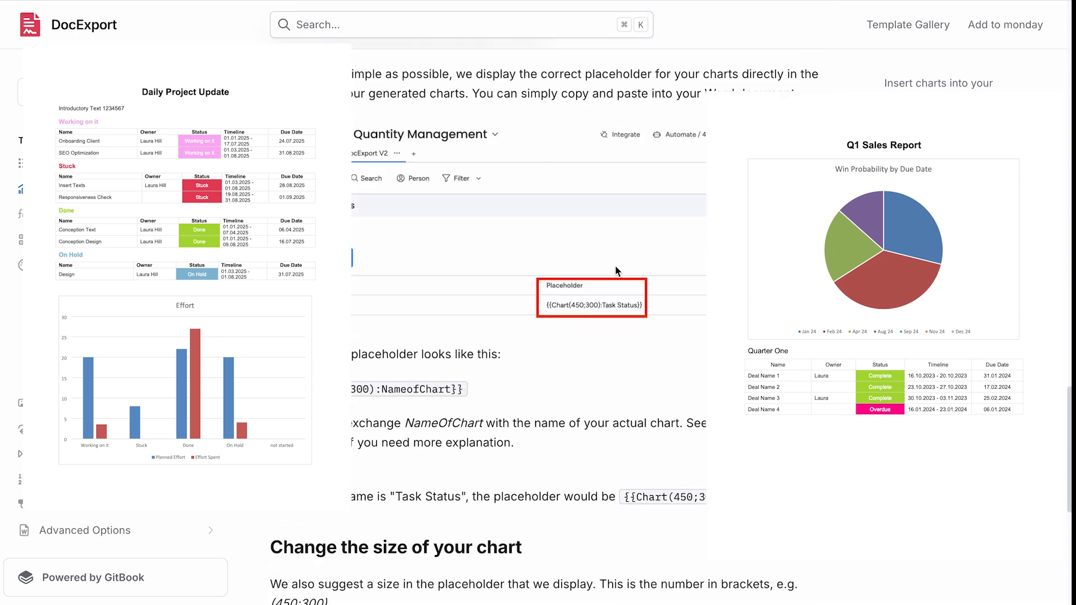
scroll(615, 270, "up", 10)
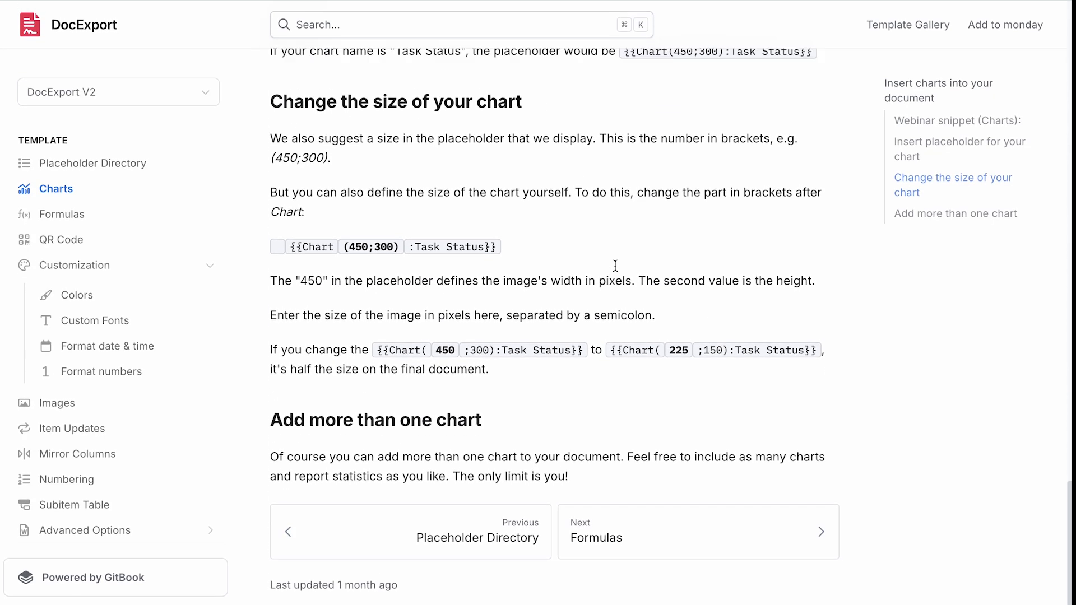
scroll(616, 267, "up", 3)
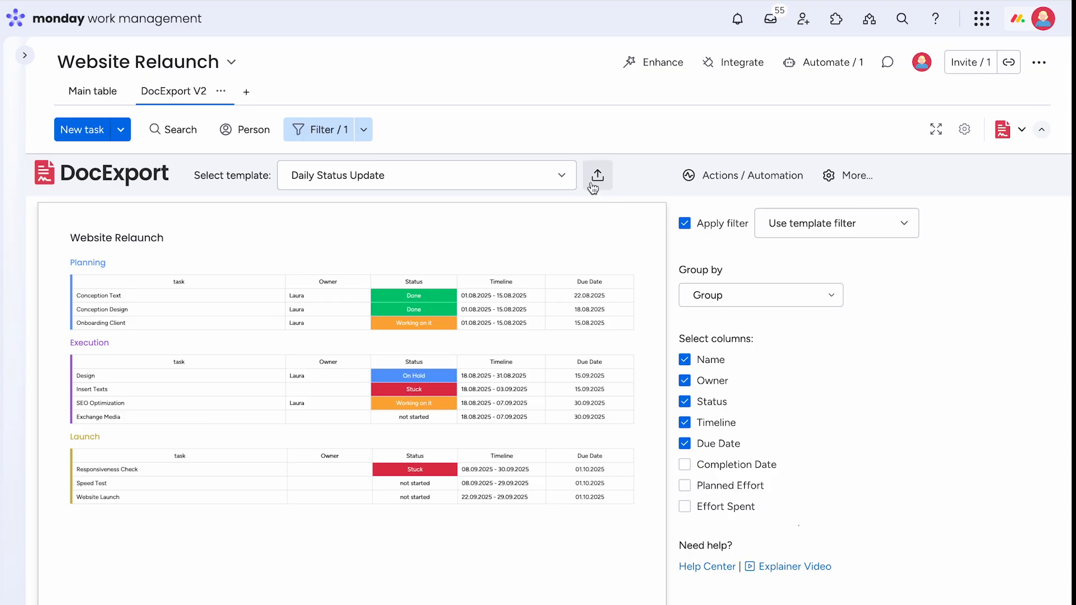
- Switch the template to Item Print and preview it with the Conception Design item's data
left_click(445, 180)
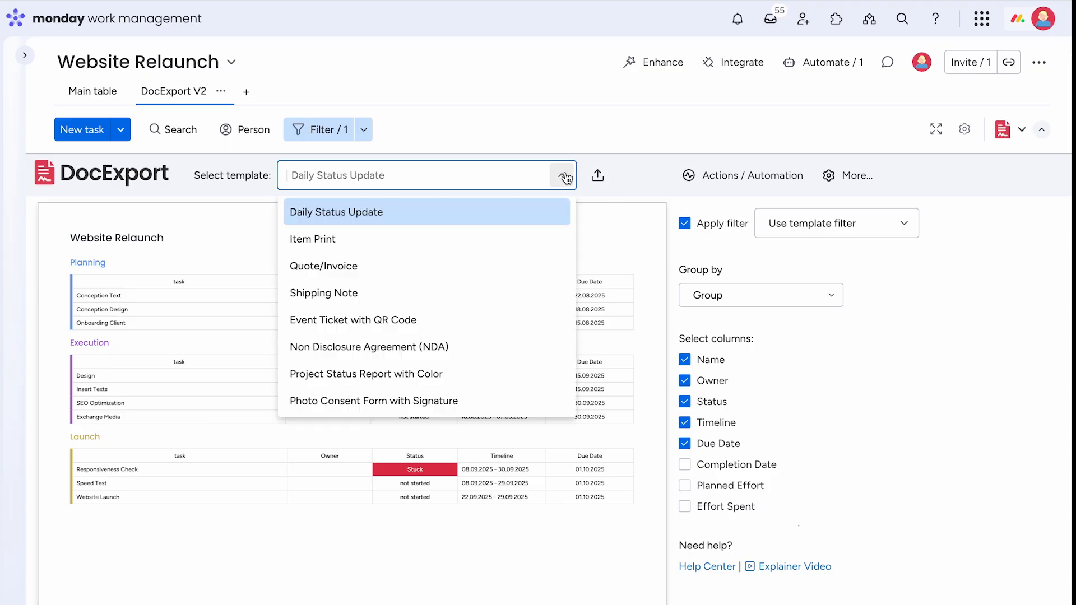
left_click(328, 241)
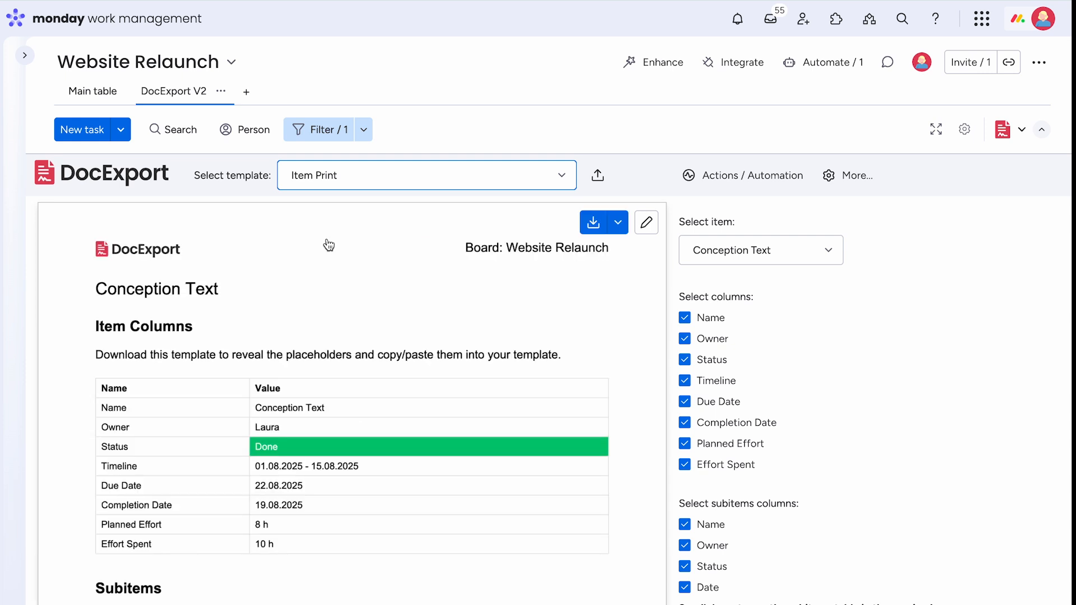
left_click(813, 260)
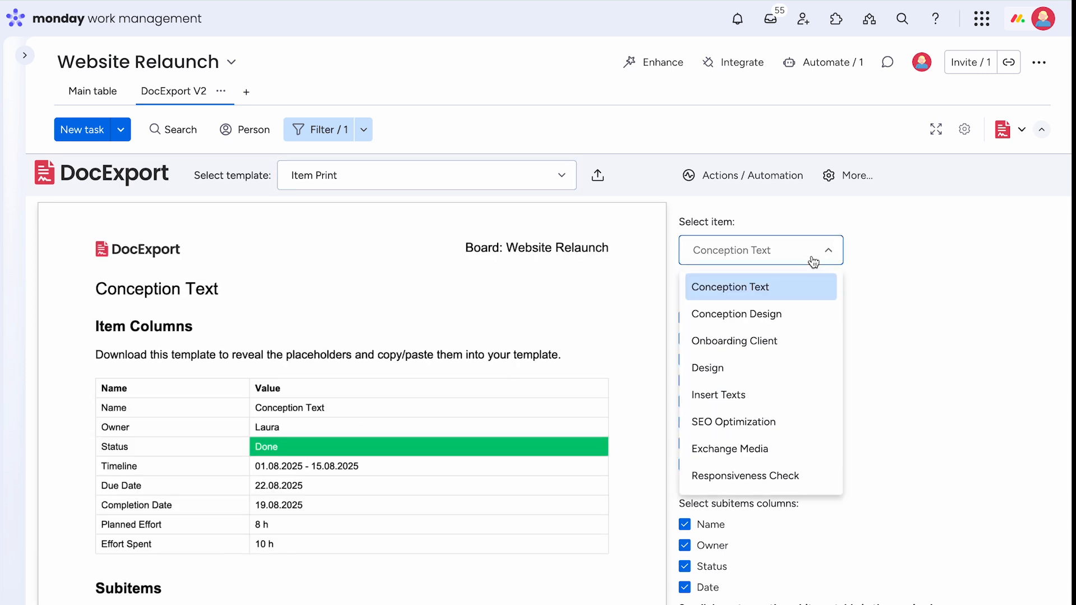
left_click(742, 316)
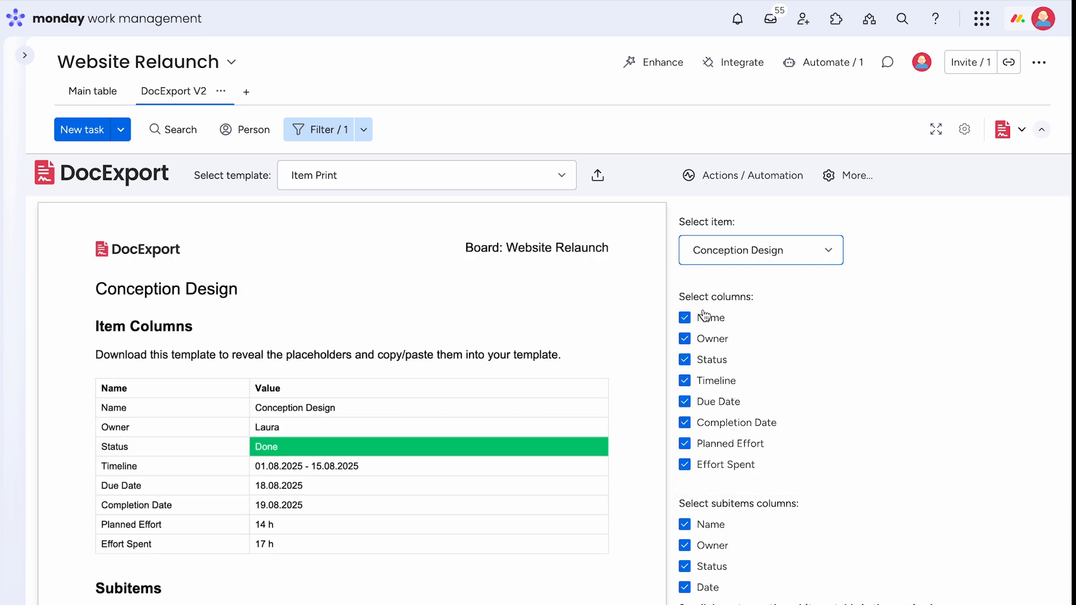
scroll(600, 344, "down", 5)
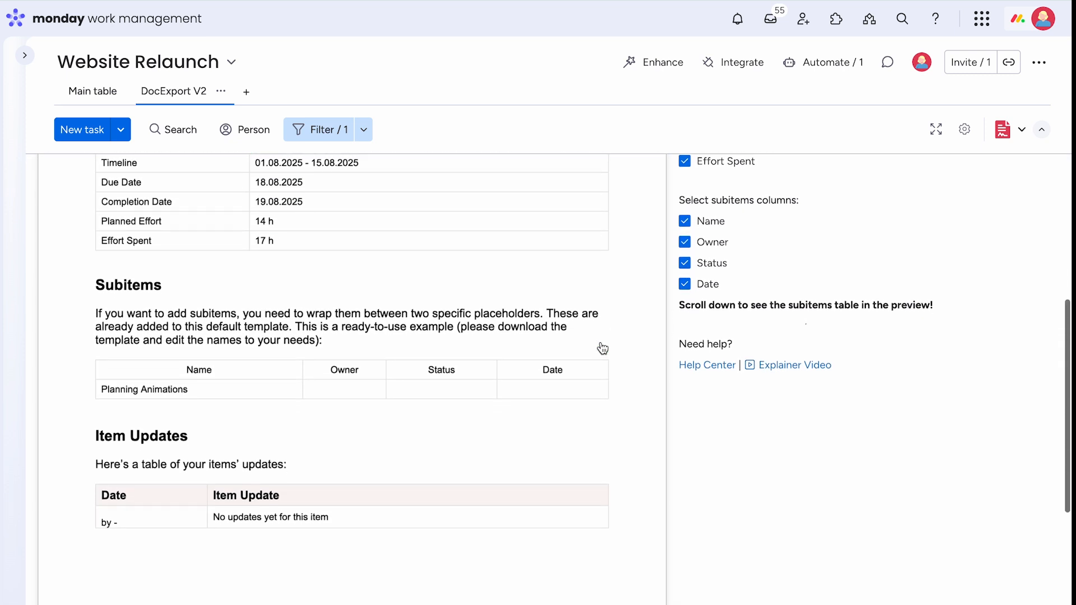
scroll(396, 378, "down", 3)
scroll(397, 377, "up", 8)
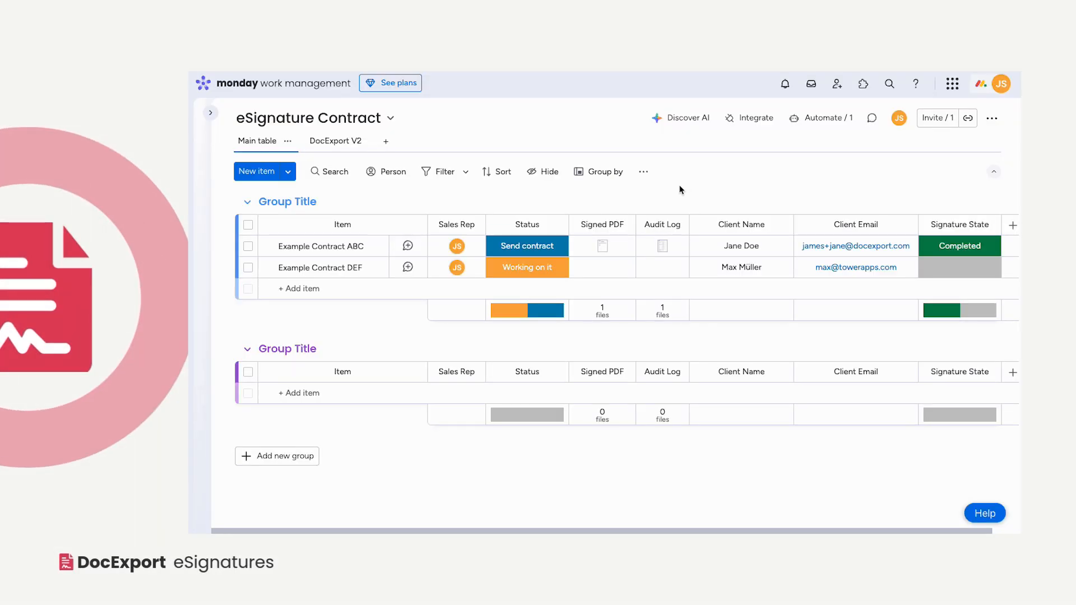
- View Example Contract ABC's signed PDF, then its Certificate of Completion audit log, closing each afterward
left_click(602, 245)
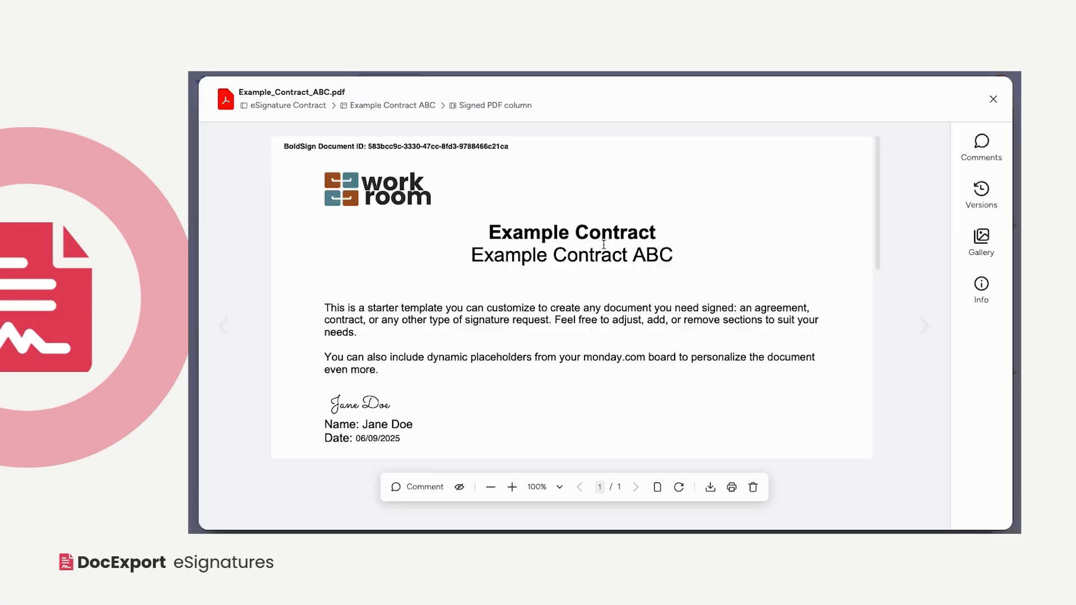
scroll(603, 245, "down", 3)
scroll(605, 248, "up", 3)
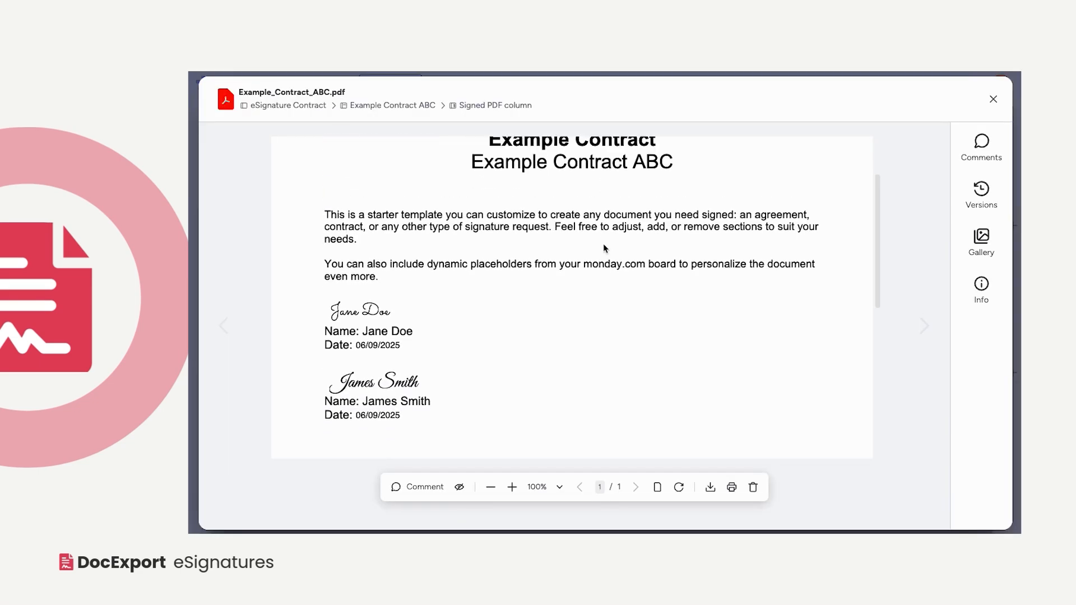
left_click(993, 99)
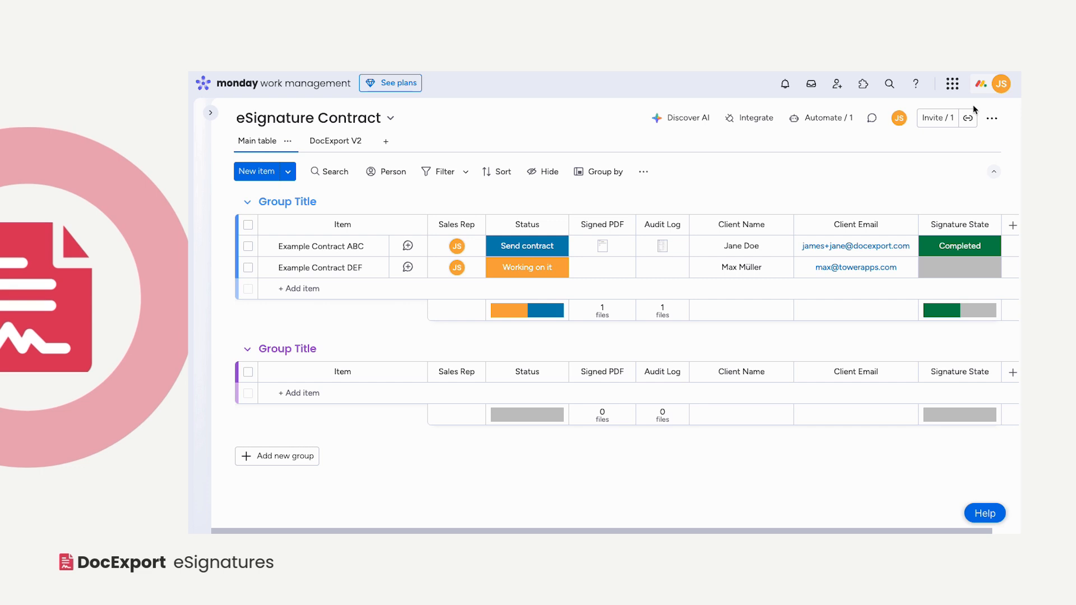
left_click(662, 246)
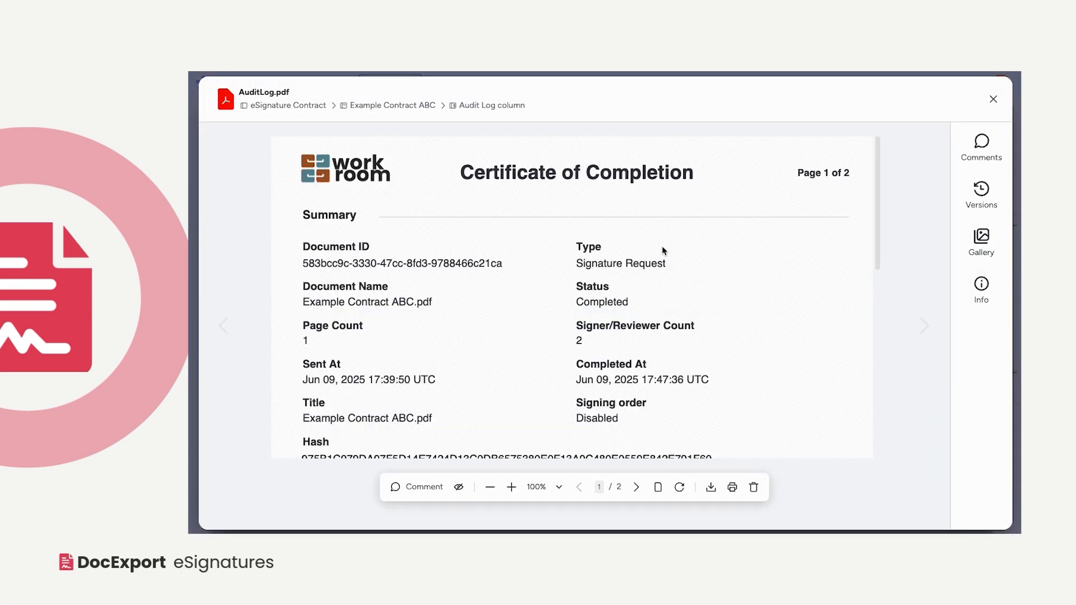
left_click(994, 100)
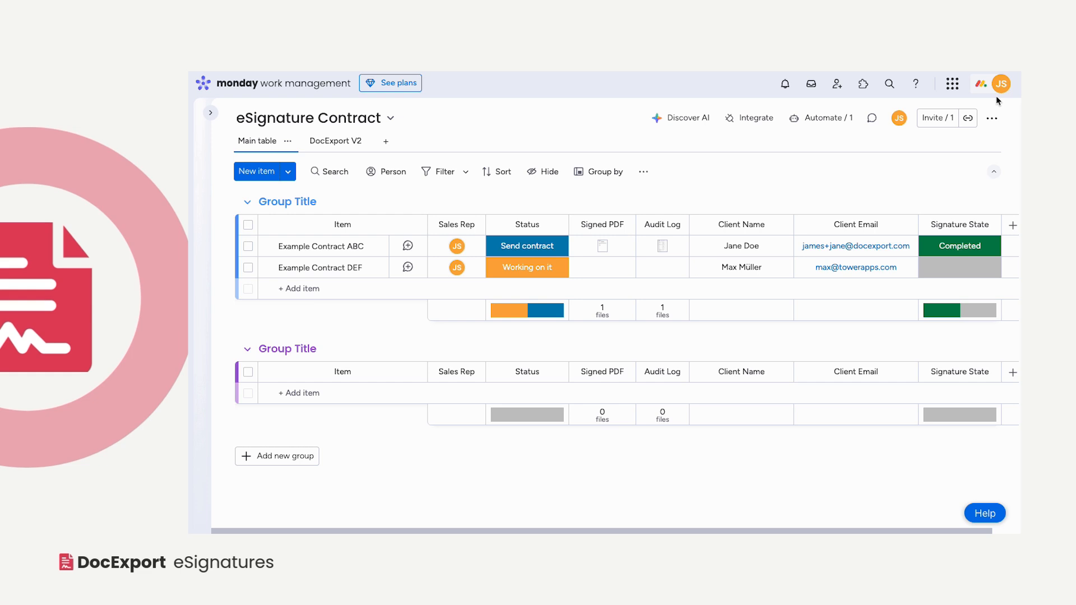
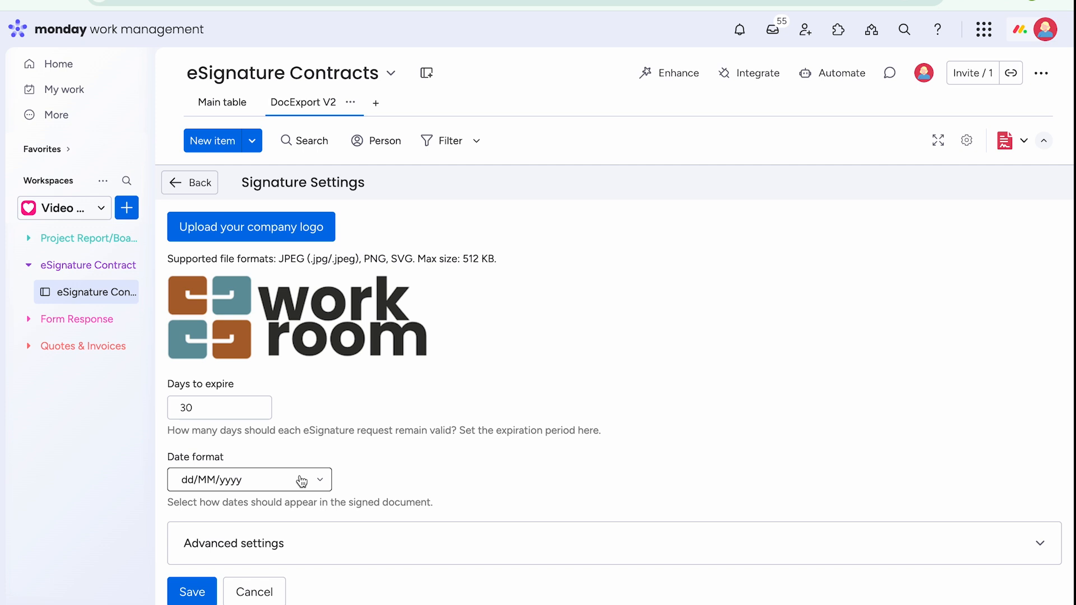
- In Advanced settings, set a brighter blue for the signer emails' primary button and save
left_click(318, 536)
scroll(320, 539, "down", 2)
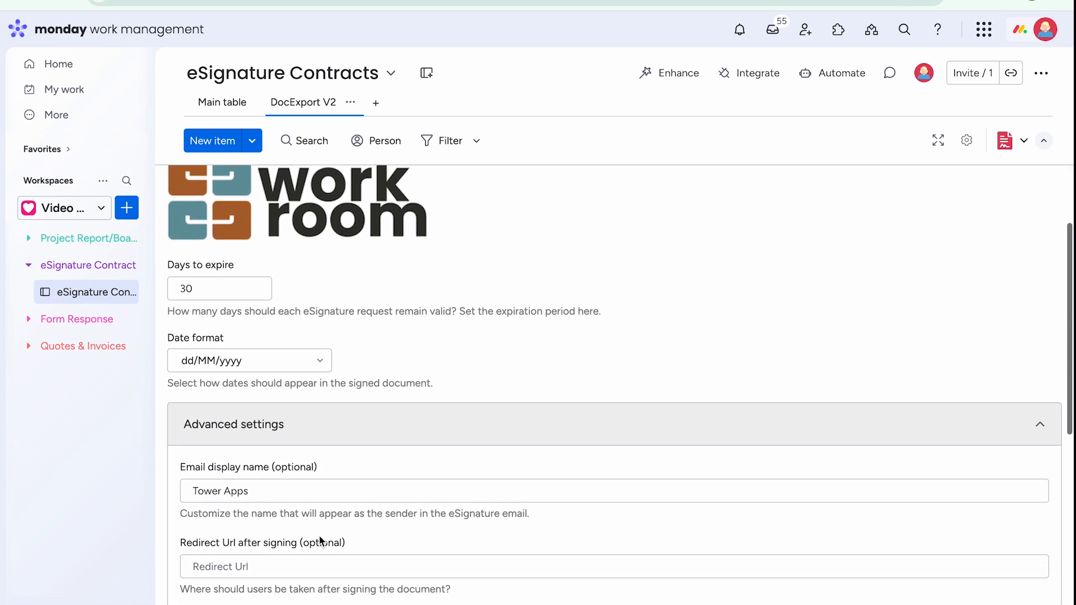
scroll(320, 541, "down", 1)
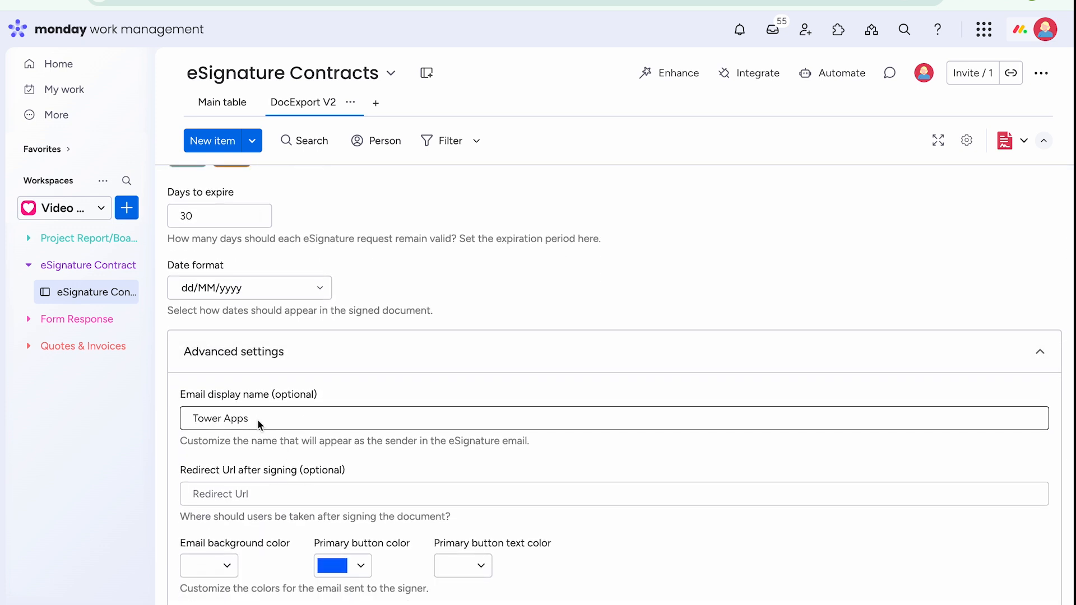
scroll(258, 419, "up", 2)
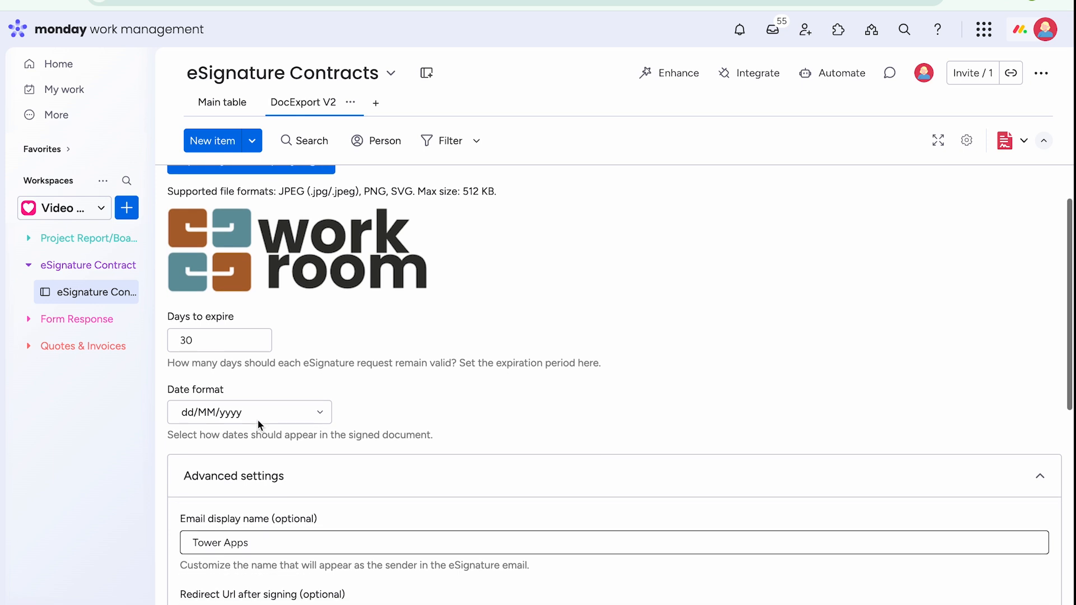
scroll(257, 419, "down", 4)
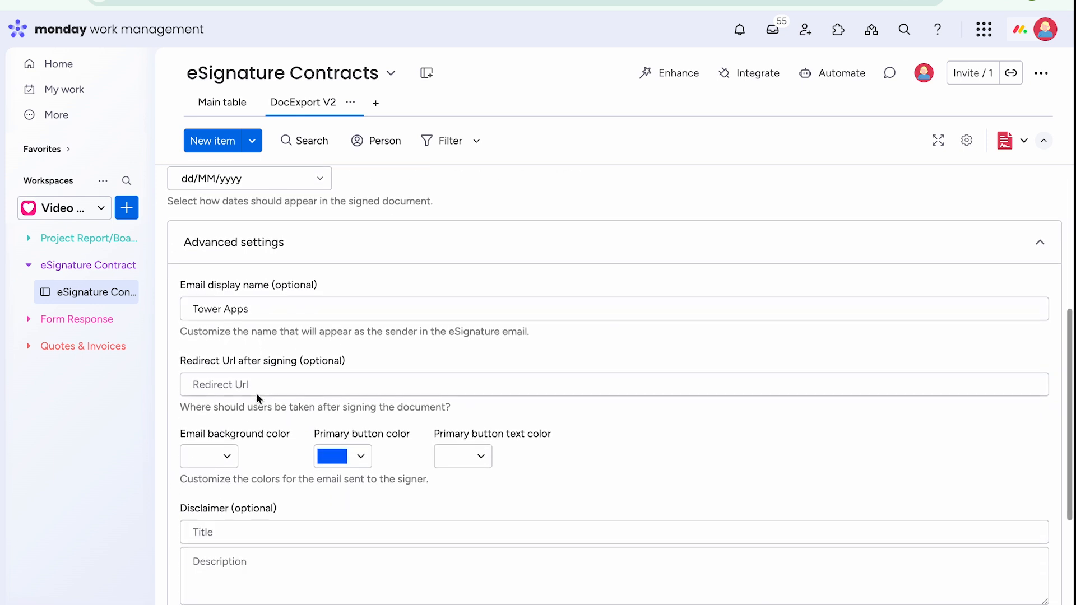
scroll(260, 384, "down", 2)
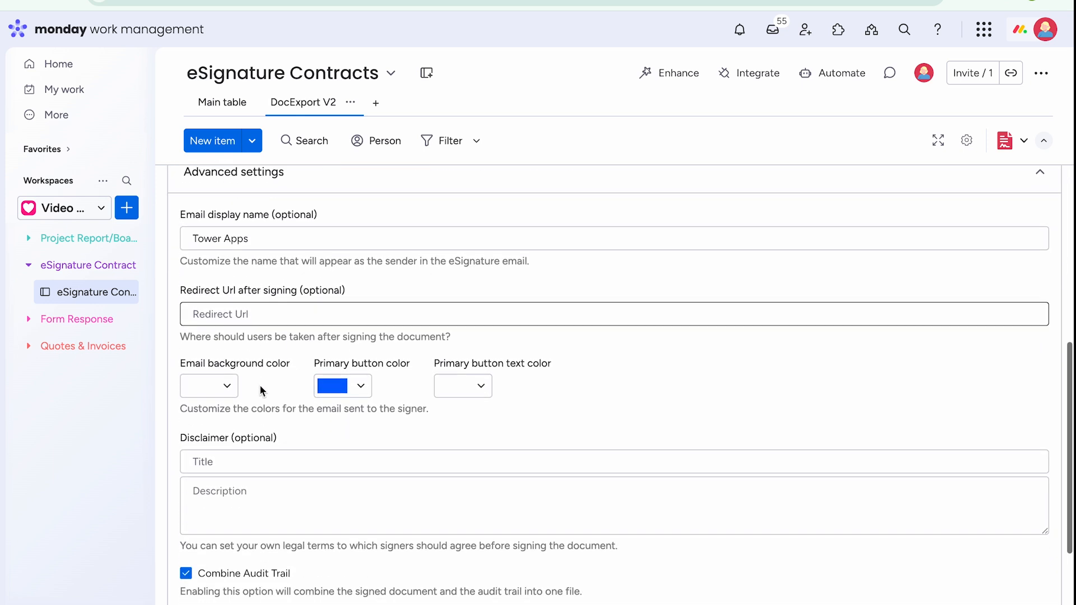
left_click(364, 366)
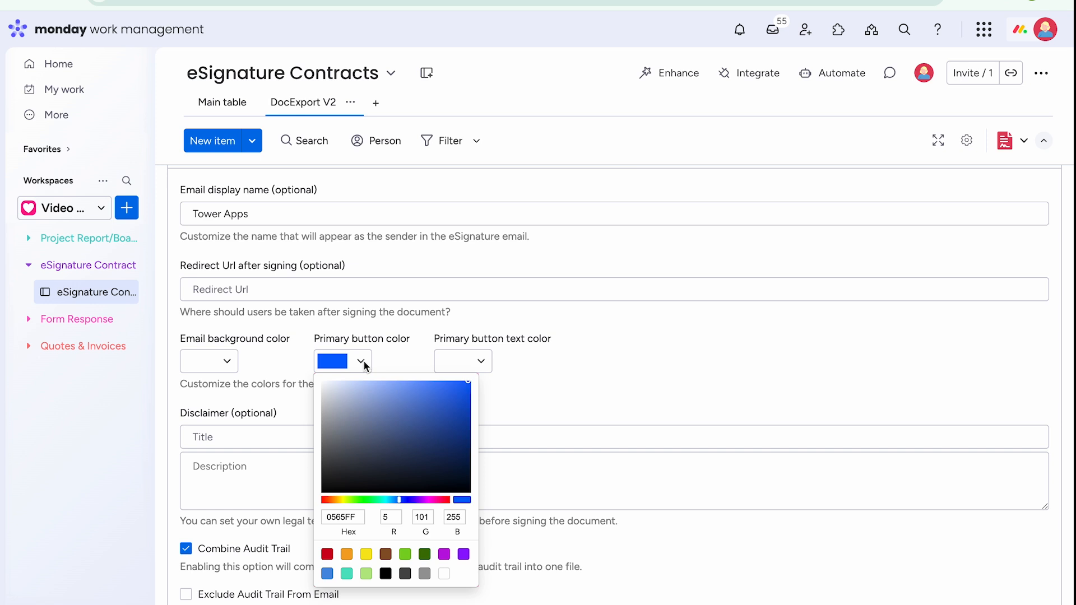
left_click(464, 414)
left_click_drag(464, 416, 468, 392)
left_click(516, 399)
scroll(400, 402, "down", 2)
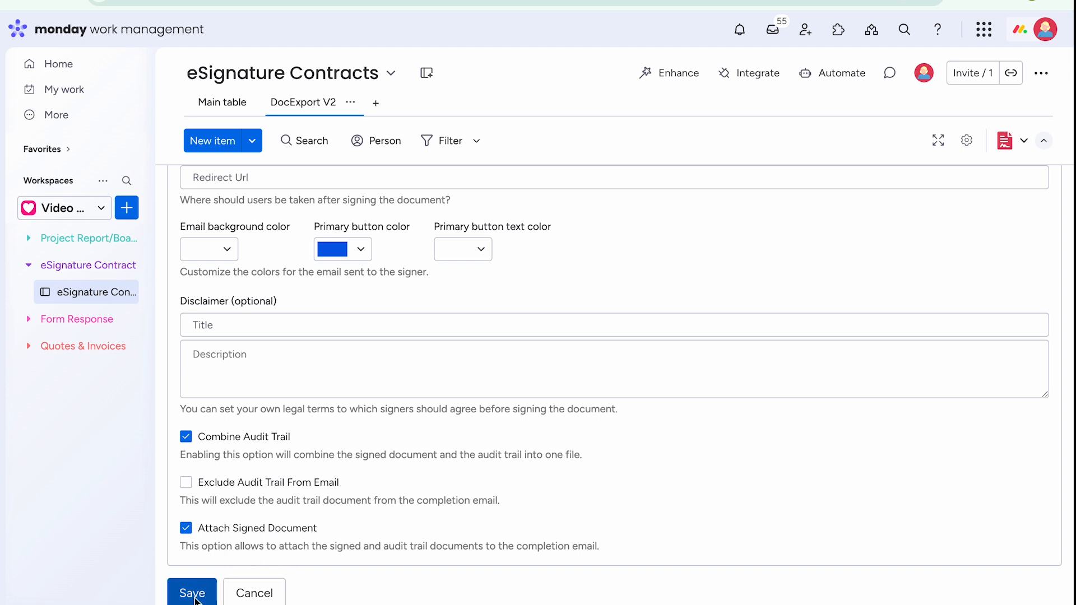
left_click(193, 594)
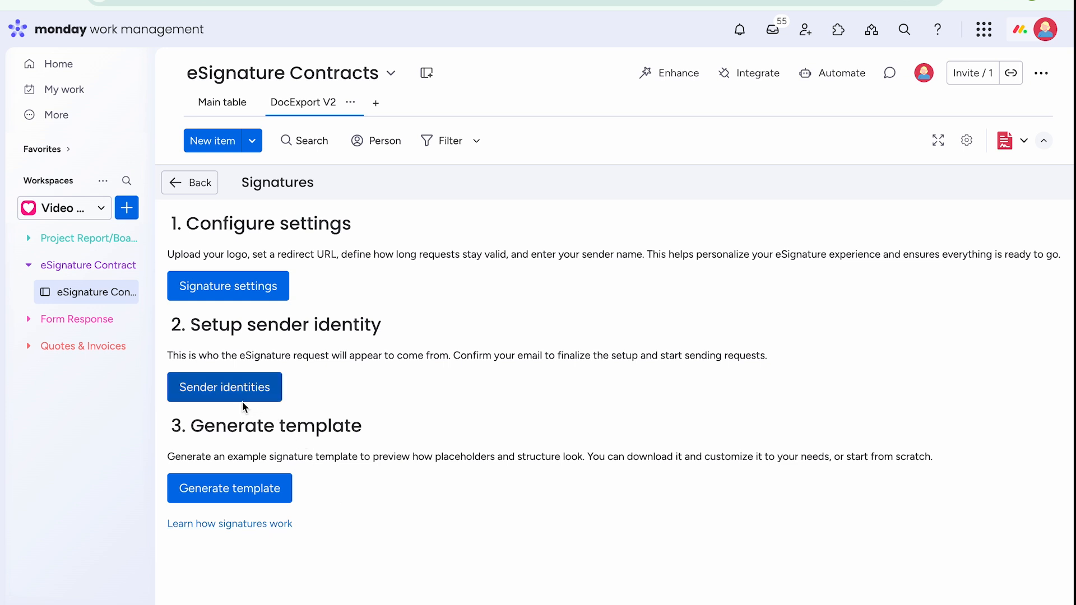
- Create a new sender identity with the sender's name and e-mail address, and save it
left_click(224, 397)
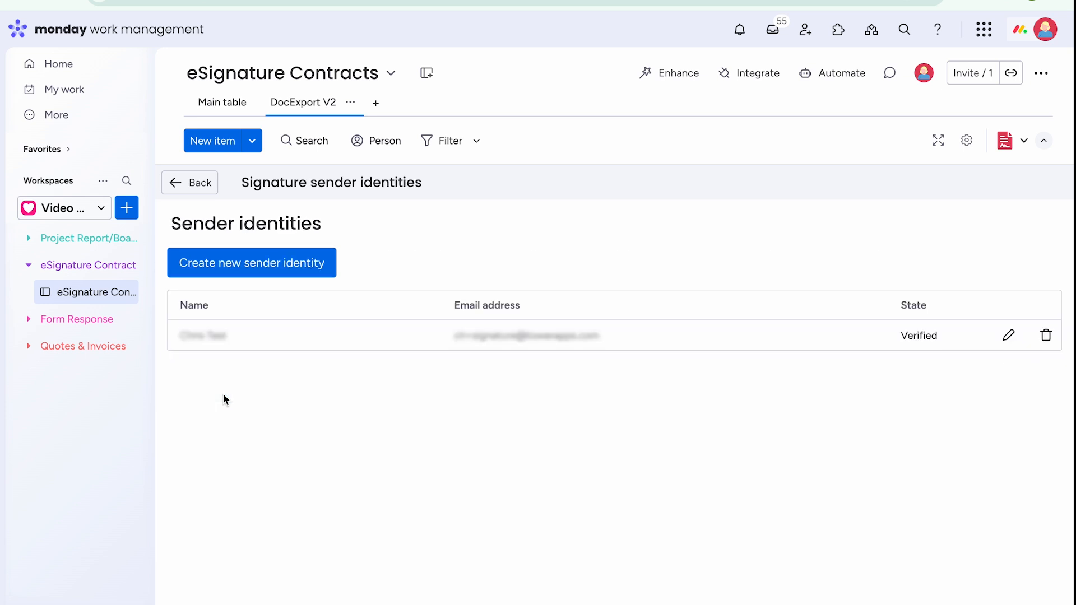
left_click(274, 271)
left_click(268, 283)
type("Laura Doe")
left_click(309, 333)
type("hallo")
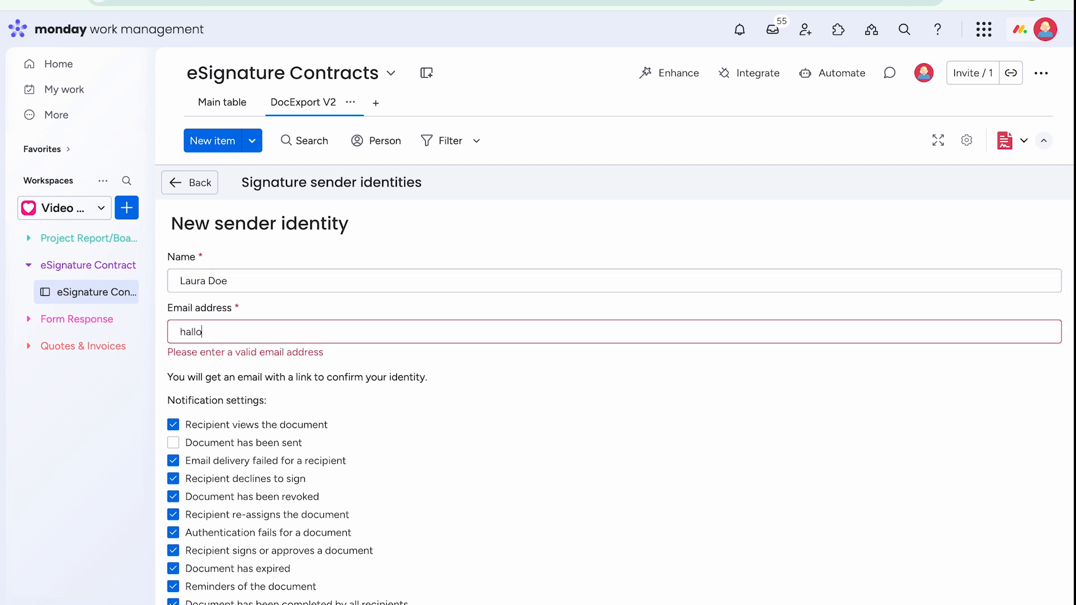
type("@")
scroll(425, 393, "down", 1)
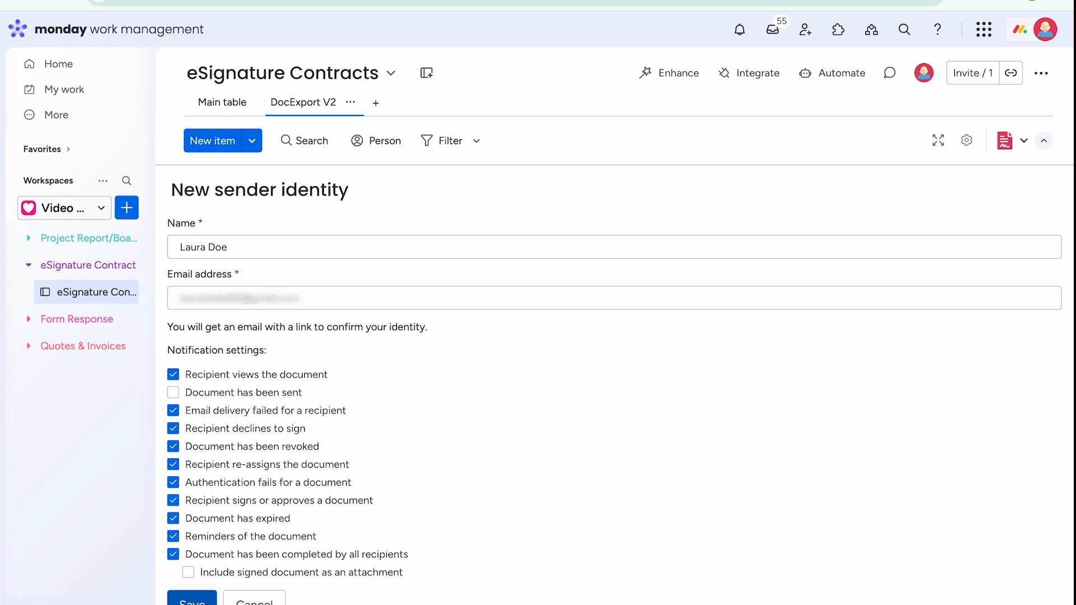
left_click(192, 599)
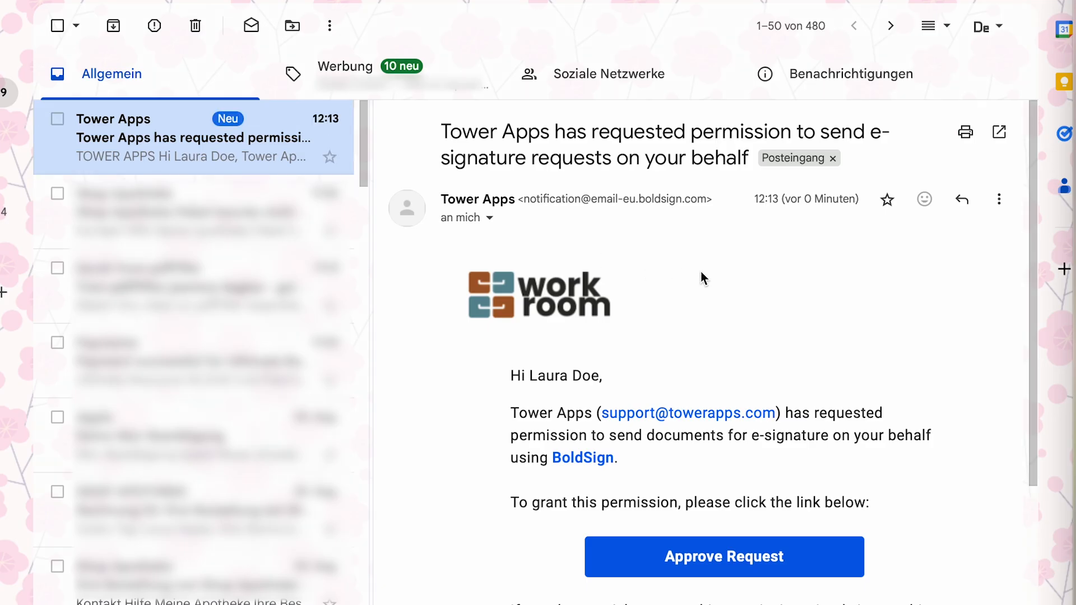
- Follow the Approve Request link in the Tower Apps permission email
scroll(700, 271, "down", 1)
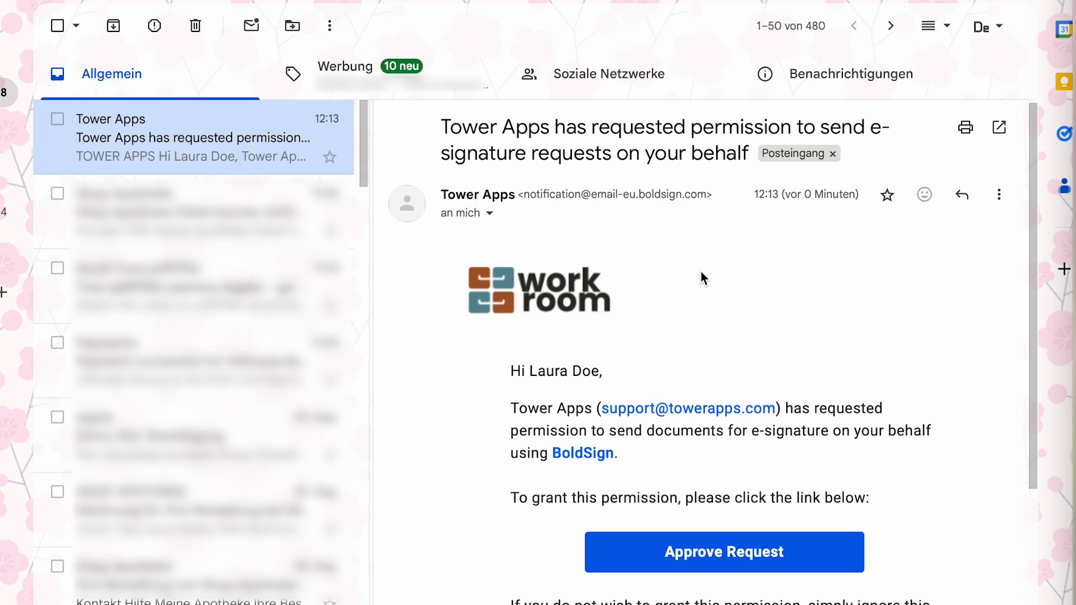
scroll(701, 271, "up", 1)
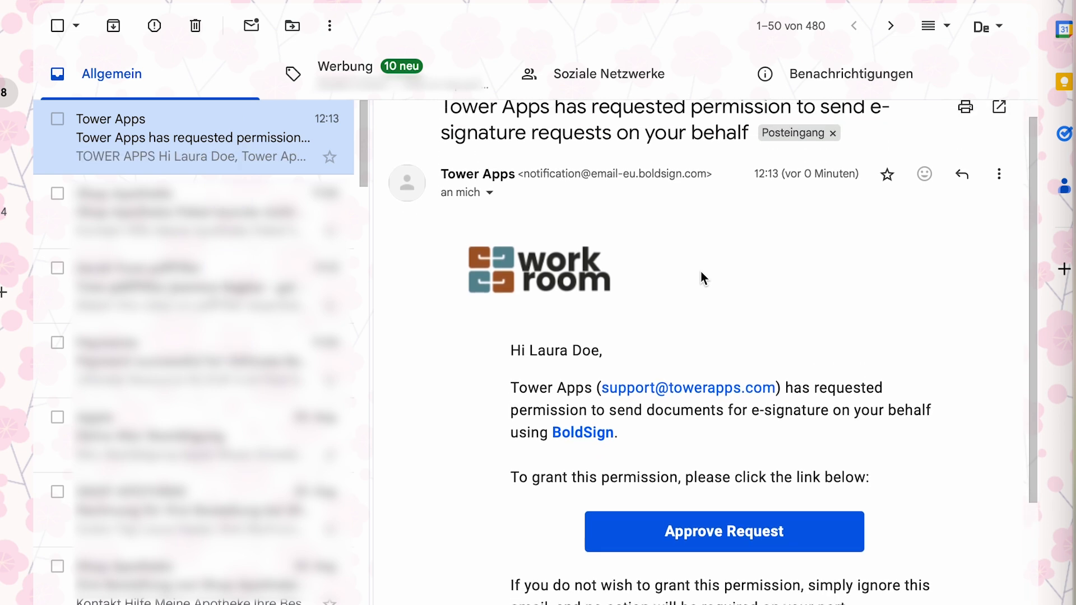
scroll(701, 275, "down", 4)
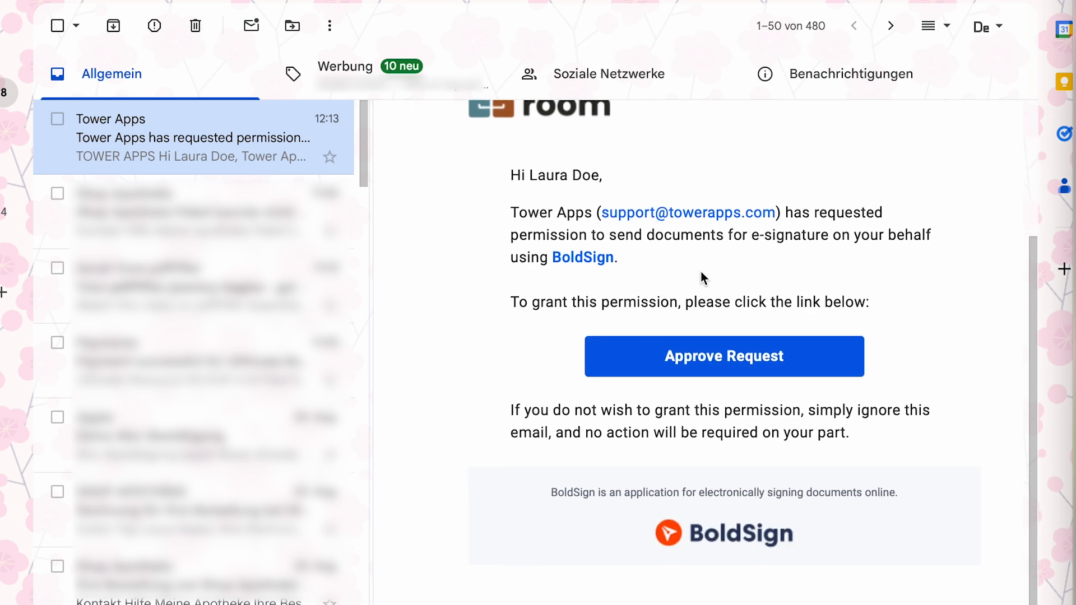
left_click(719, 364)
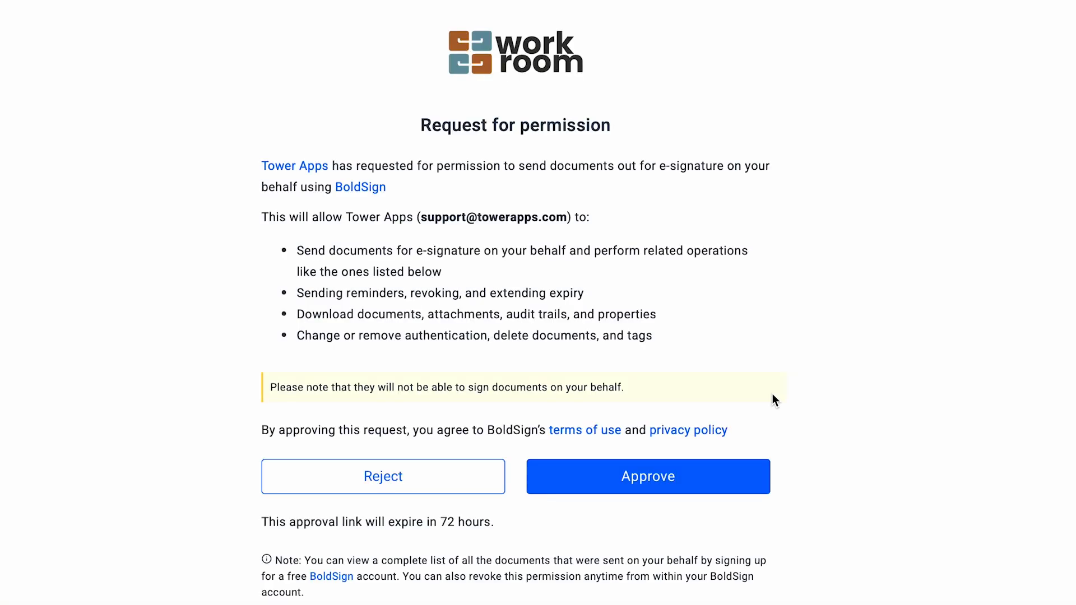
- Approve Tower Apps sending e-signature documents on your behalf, then return to monday.com
left_click(628, 477)
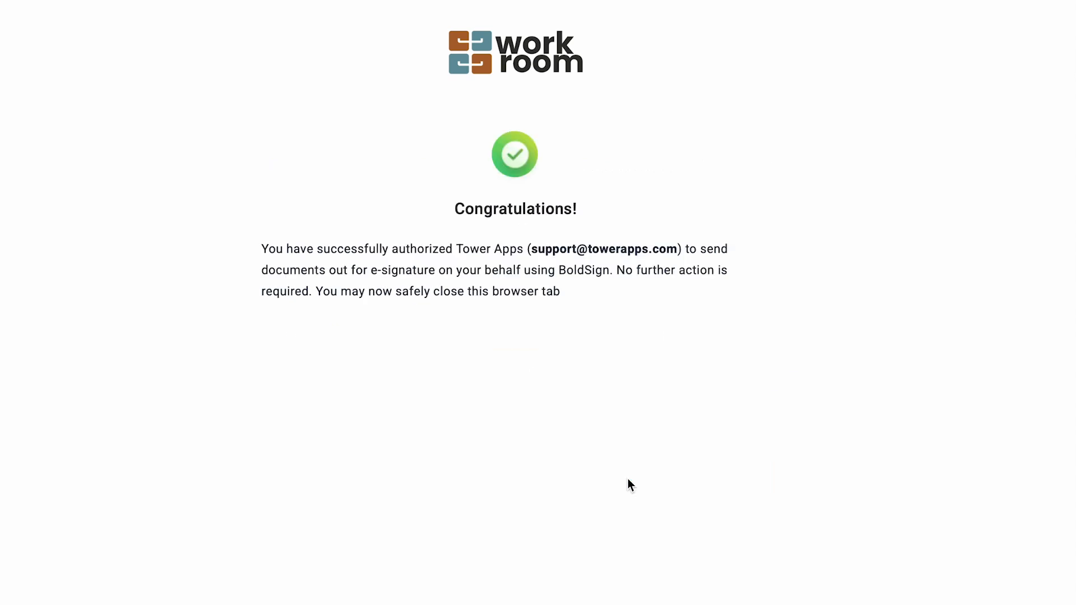
left_click(1044, 346)
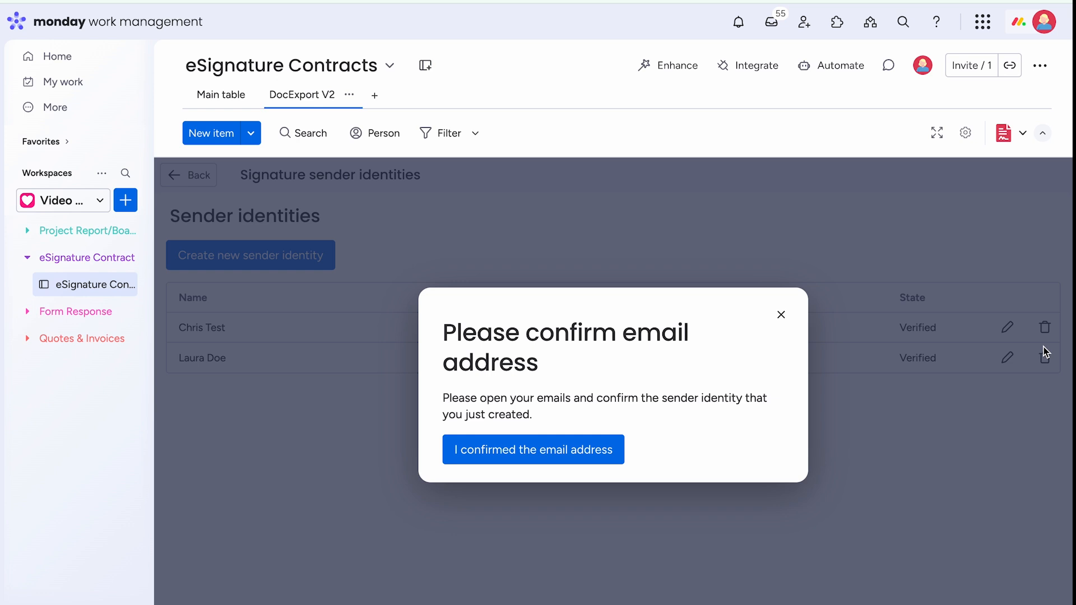
- Confirm the sender e-mail, then generate a 2 Signers Word template and open the .docx
left_click(533, 461)
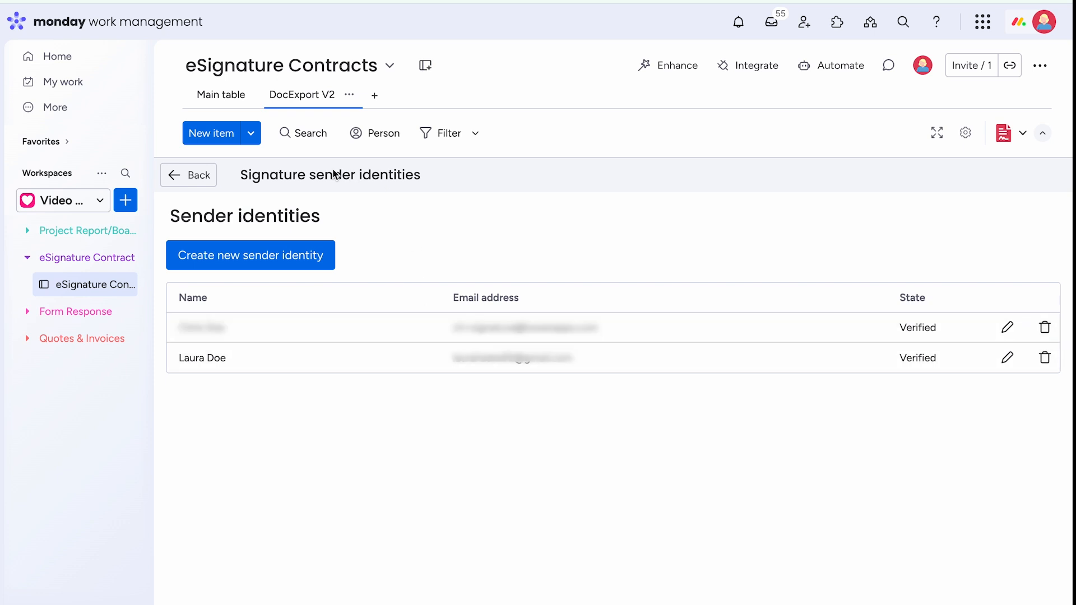
left_click(198, 176)
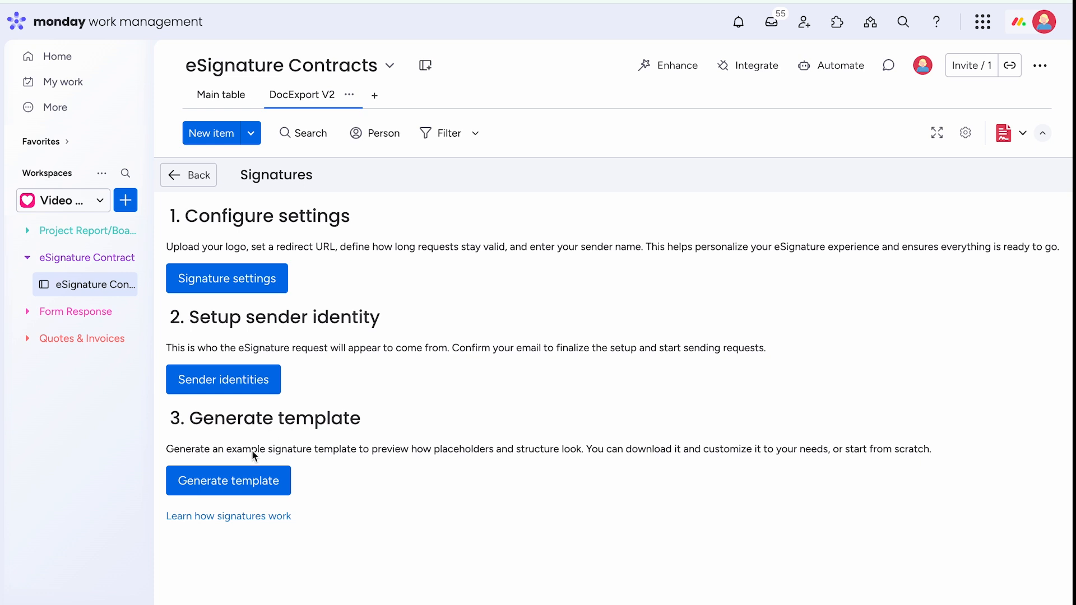
left_click(234, 491)
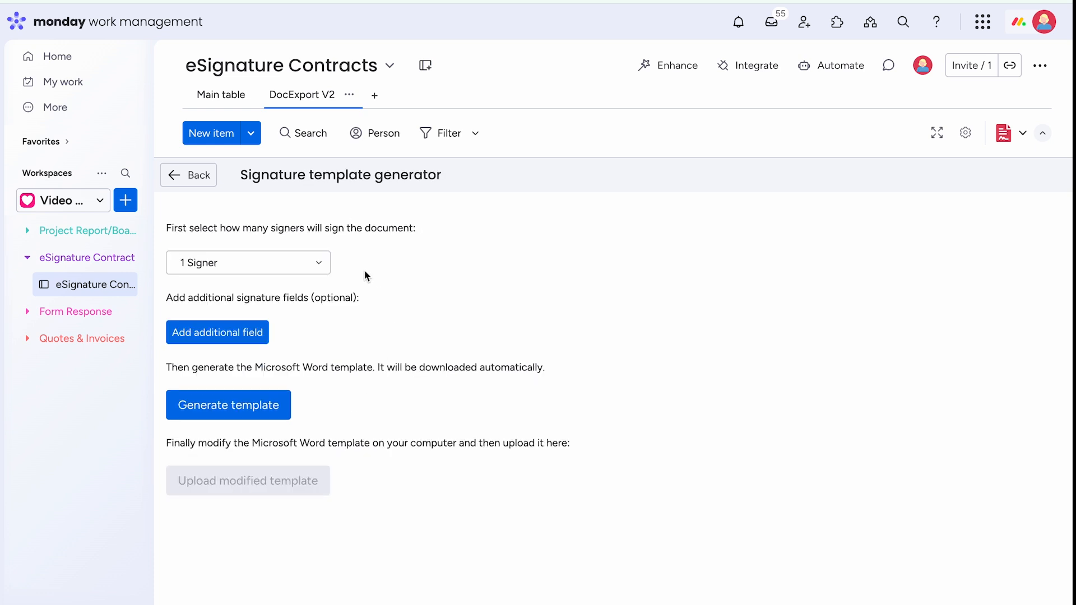
left_click(322, 264)
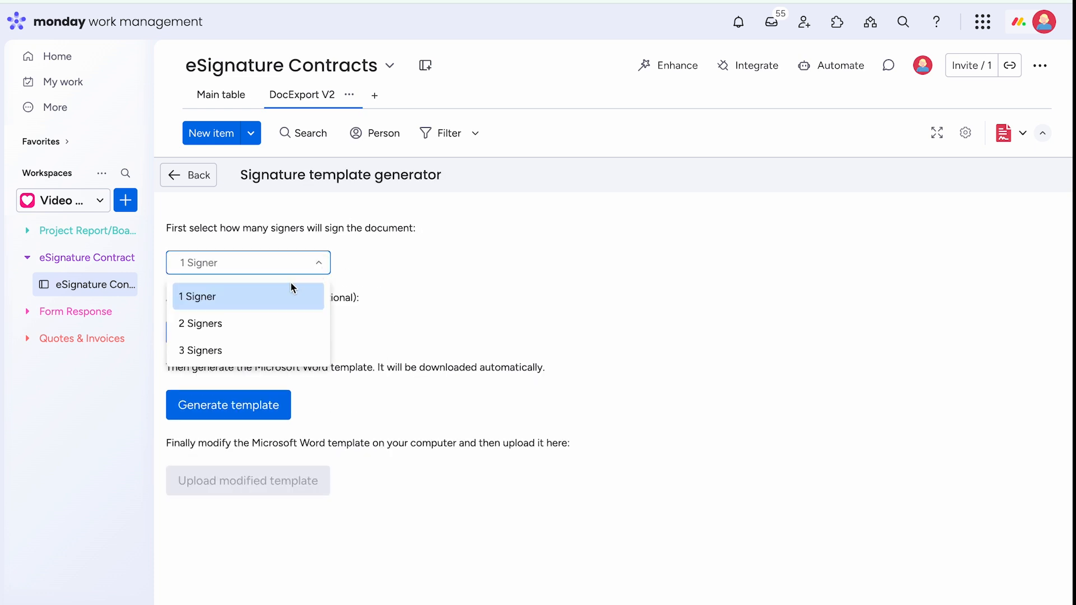
left_click(241, 326)
left_click(250, 342)
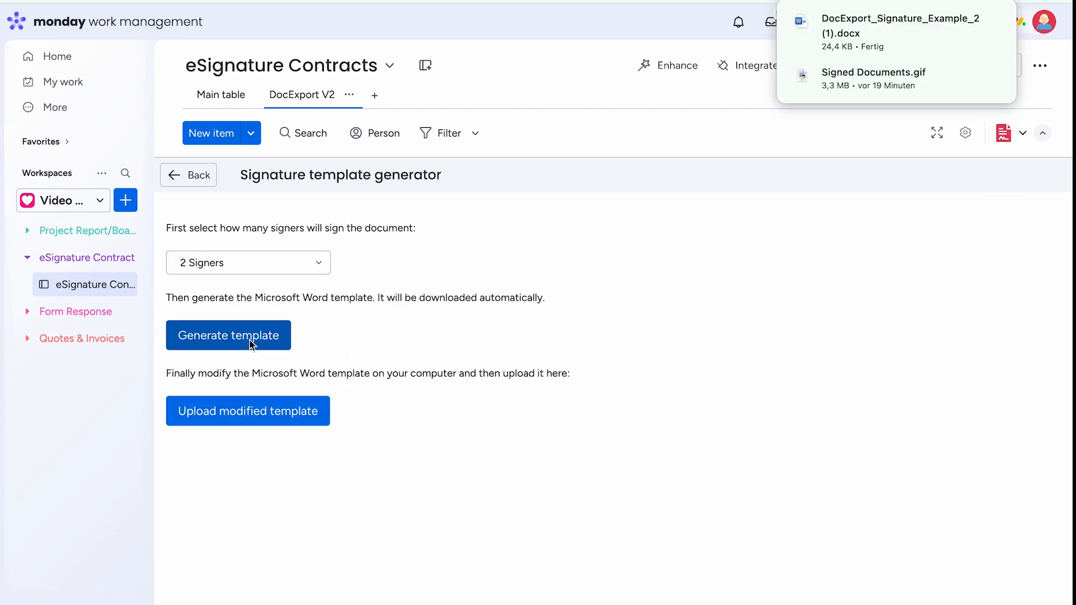
left_click(848, 32)
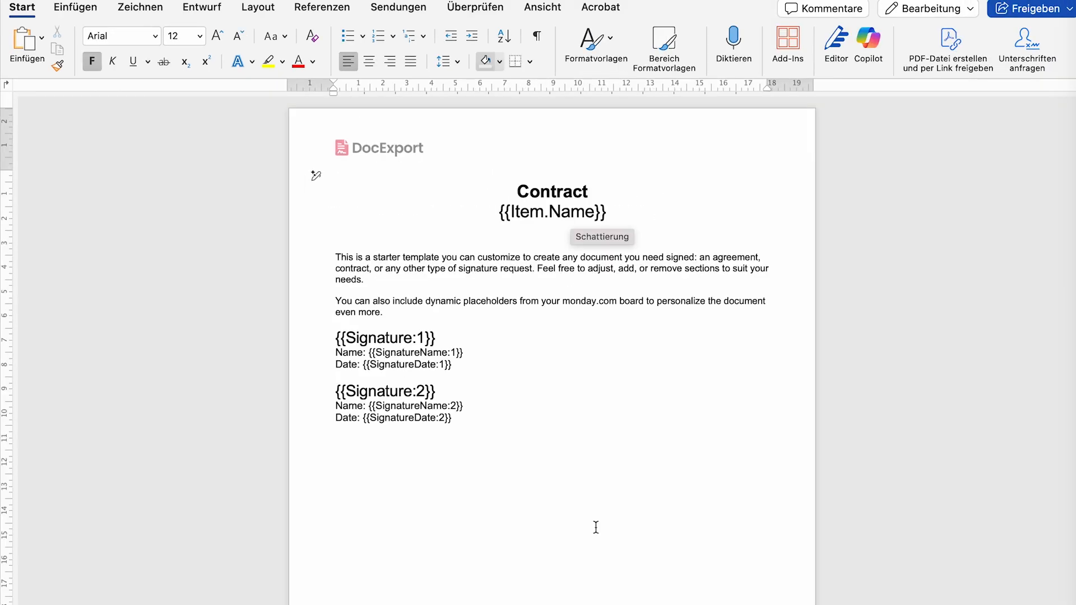
- Add the word 'Example' before the Contract title in the template
left_click(574, 391)
scroll(574, 392, "up", 3)
scroll(573, 392, "up", 3)
left_click(506, 213)
type("Example")
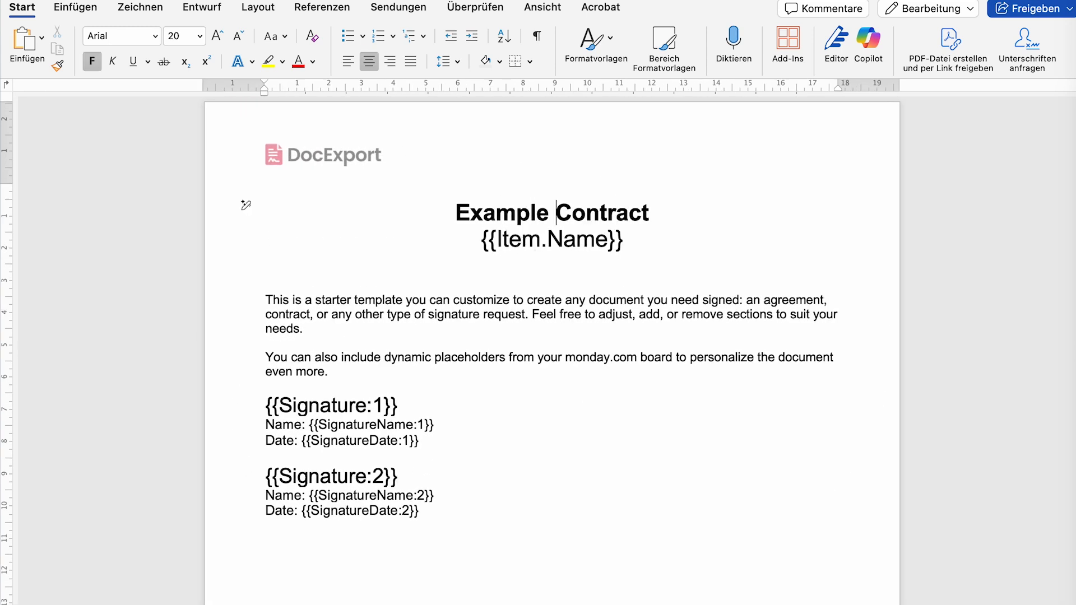
key("Up")
- Replace the header's DocExport logo with workroom_CompanyLogo.png and enlarge it
double_click(328, 157)
left_click(305, 157)
right_click(303, 157)
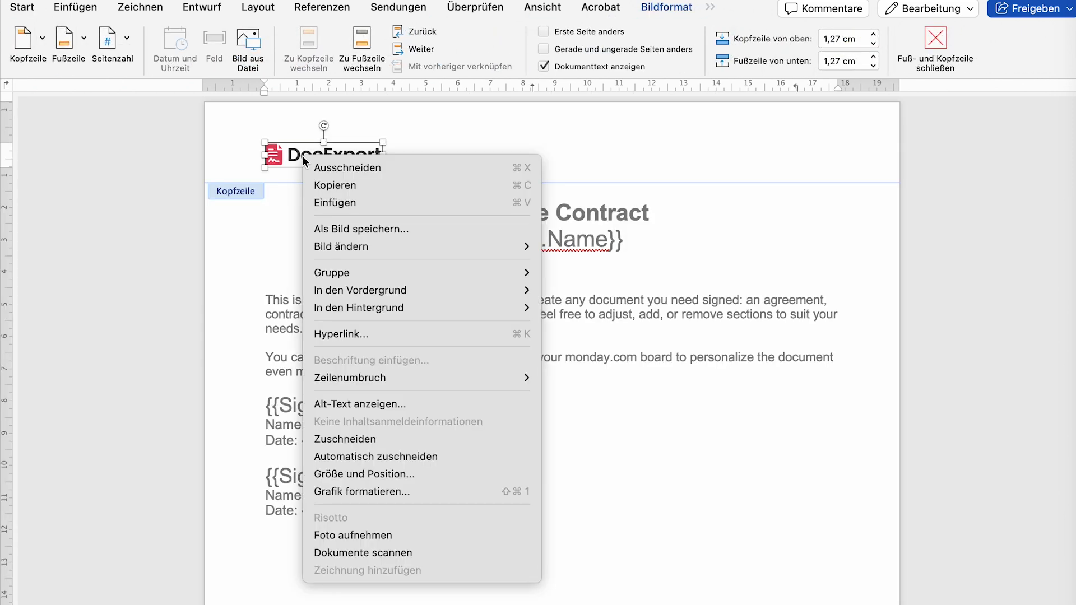
mouse_move(379, 250)
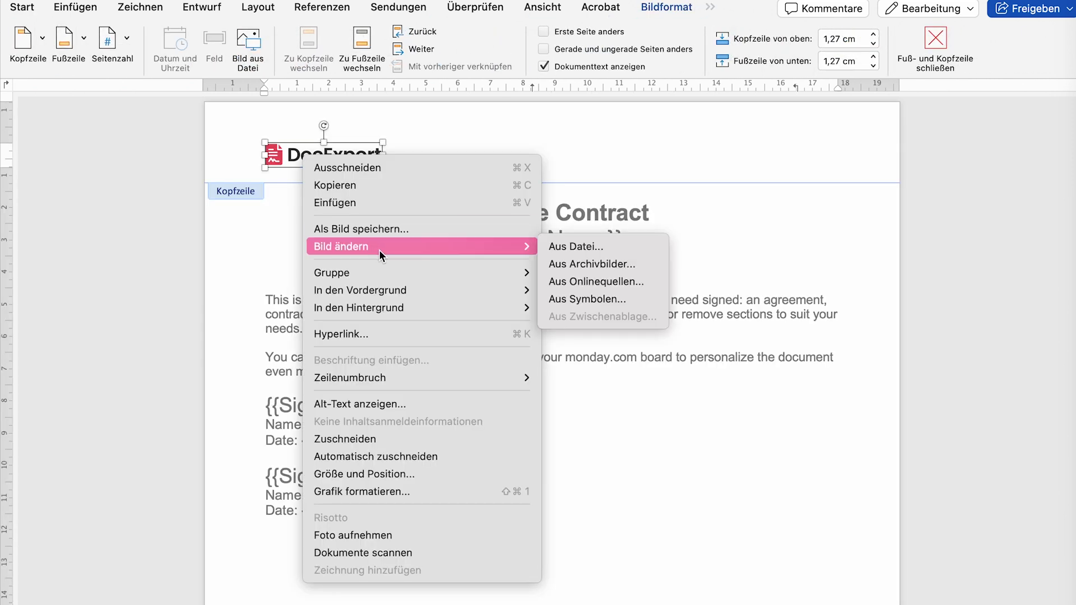
left_click(586, 246)
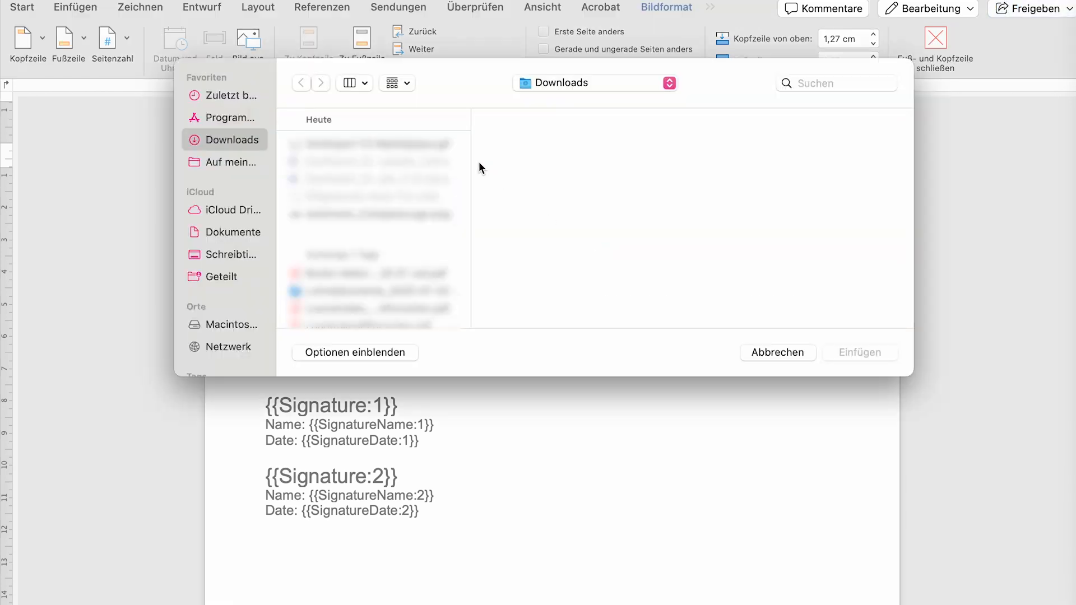
left_click(377, 215)
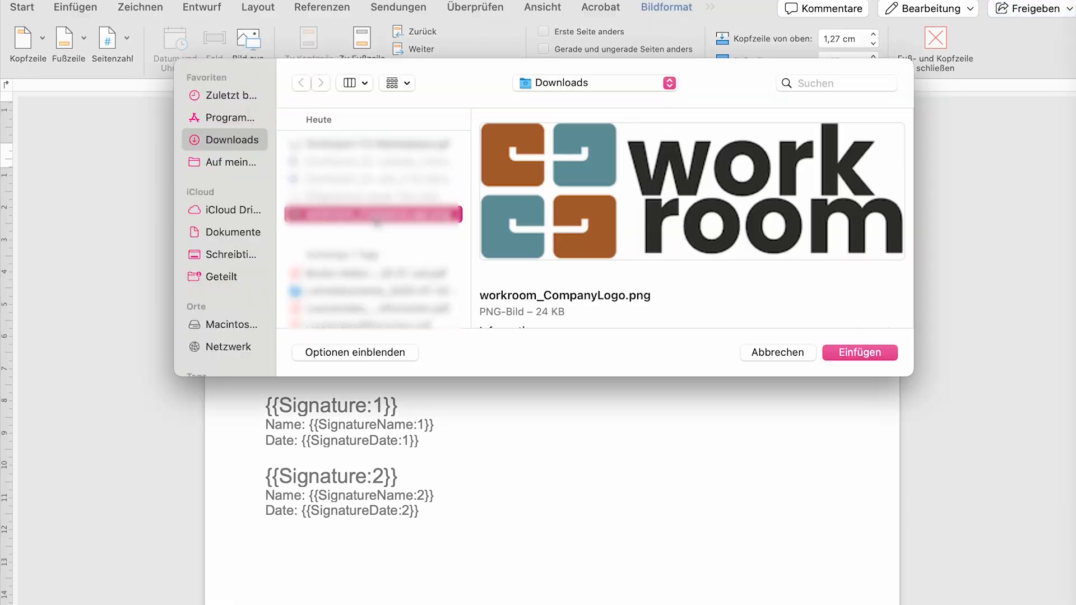
left_click(876, 349)
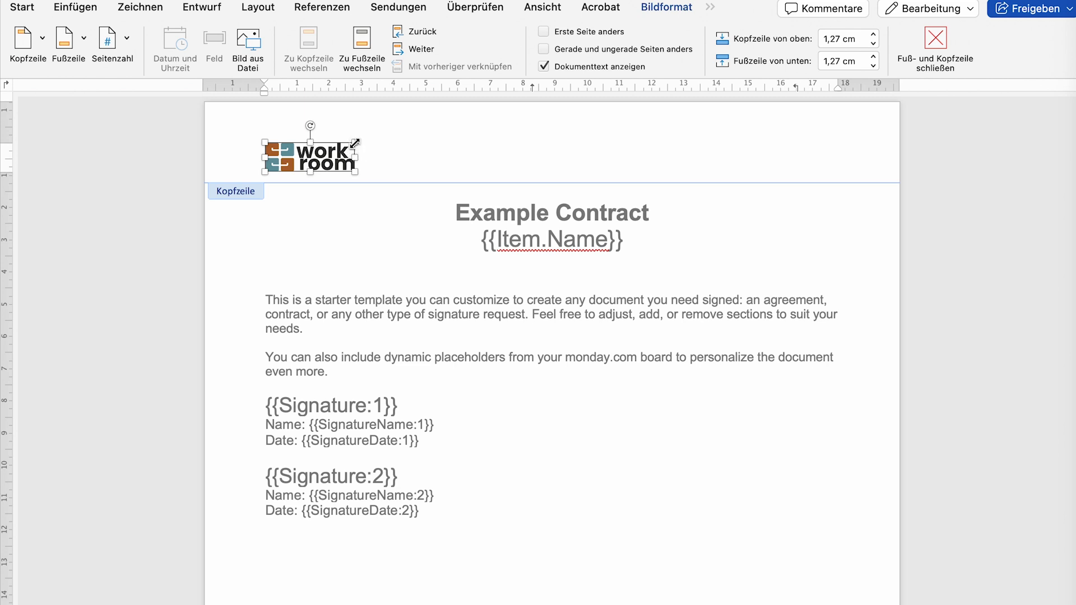
left_click_drag(357, 143, 404, 134)
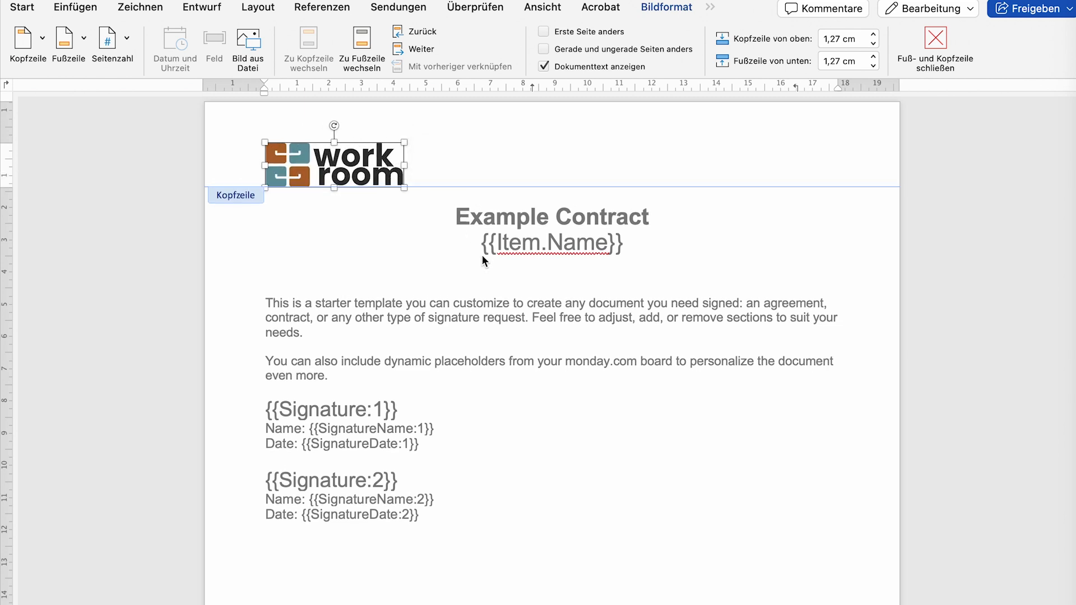
- Leave the header and add the line 'Add your own text and conditions to the document'
double_click(500, 304)
left_click(340, 318)
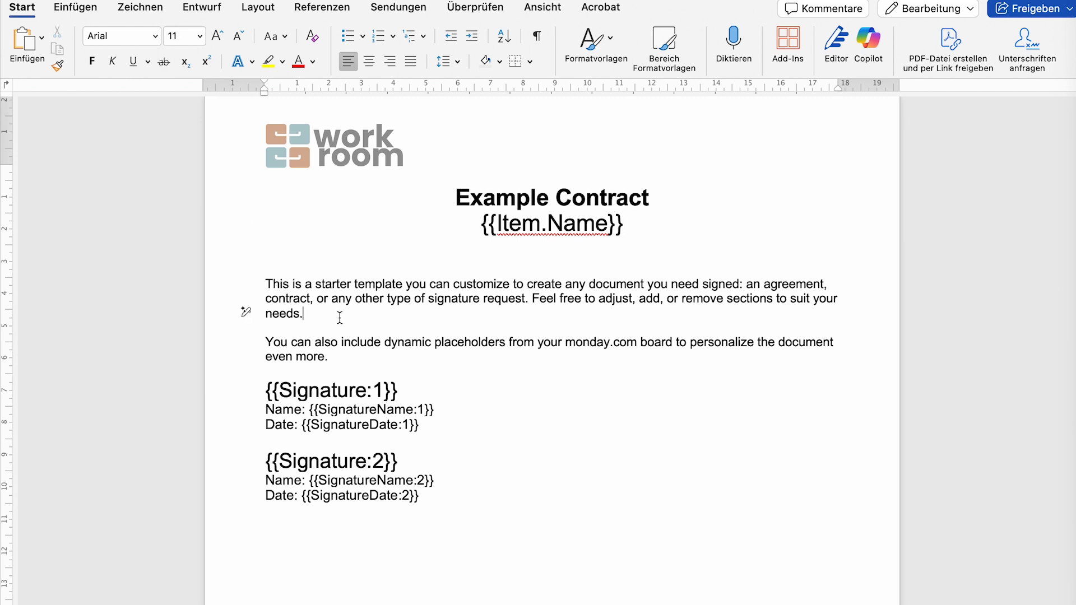
key("Return")
type("Add y")
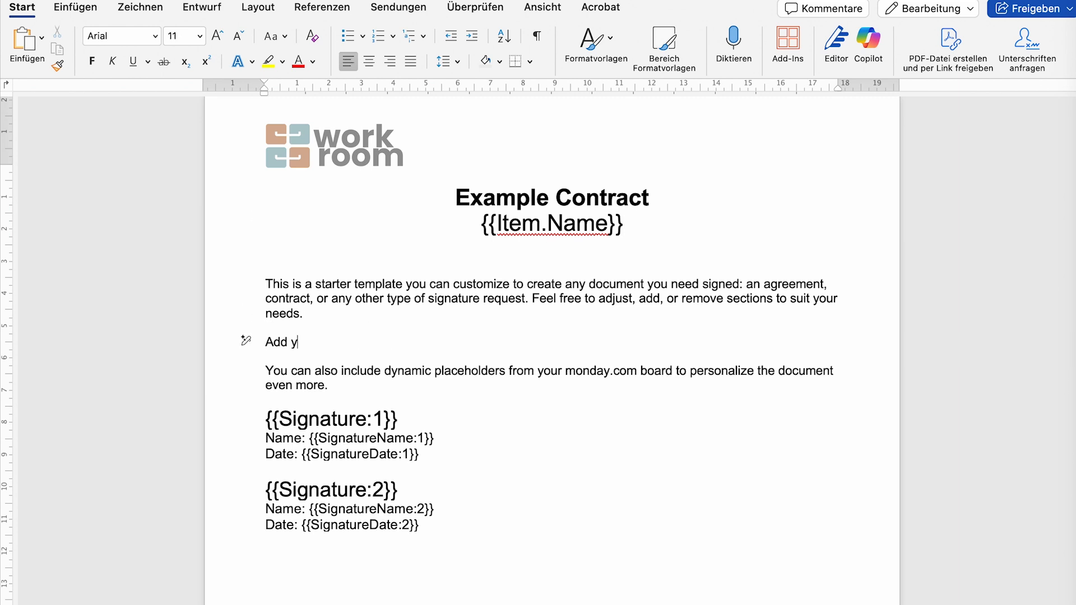
type("our own text and conditions to the document.")
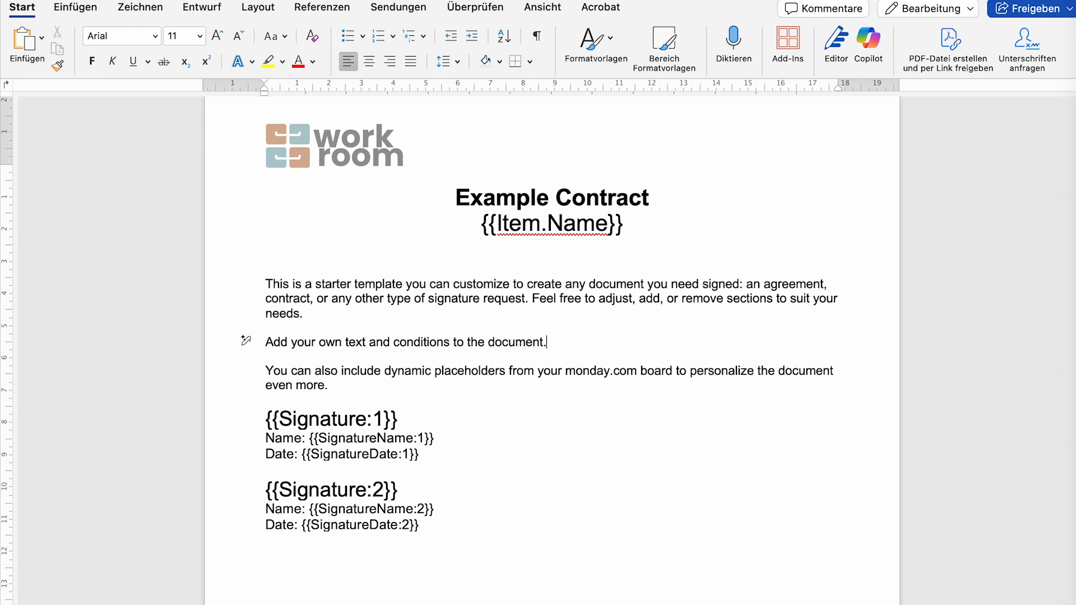
- Grow {{Signature:1}}'s font, shrink it back to original size, then return to monday.com
left_click(417, 399)
scroll(352, 365, "down", 3)
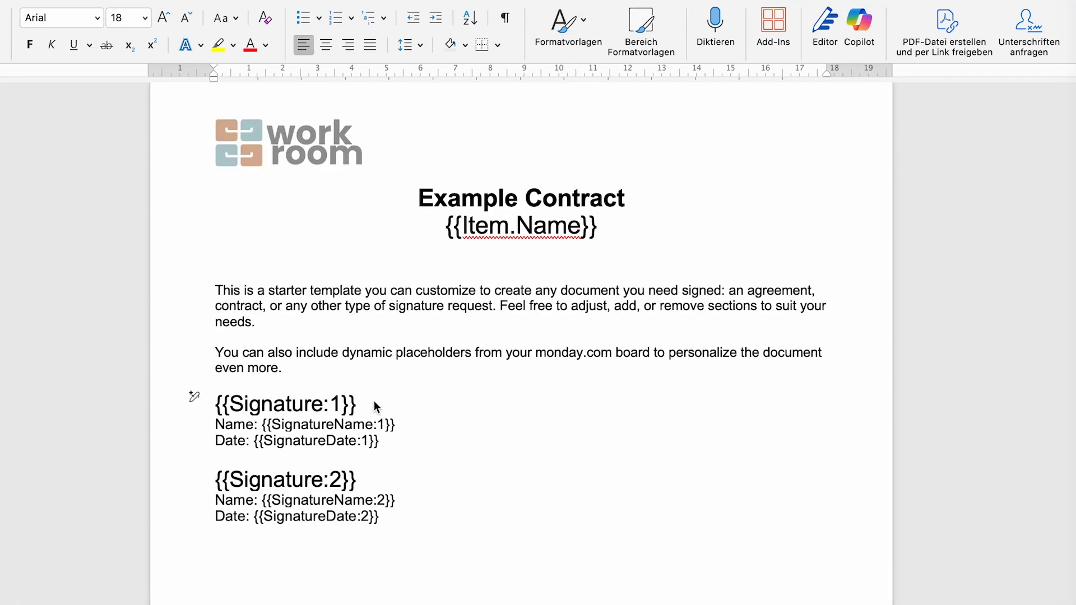
triple_click(375, 401)
left_click(164, 16)
left_click(164, 17)
left_click(183, 23)
left_click(183, 22)
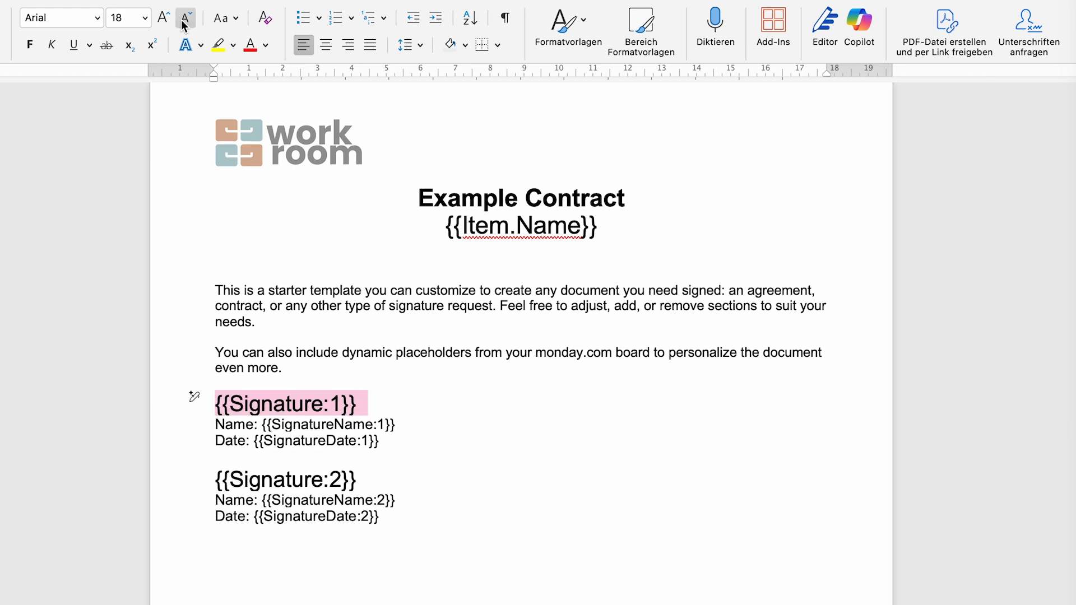
triple_click(303, 491)
left_click(381, 483)
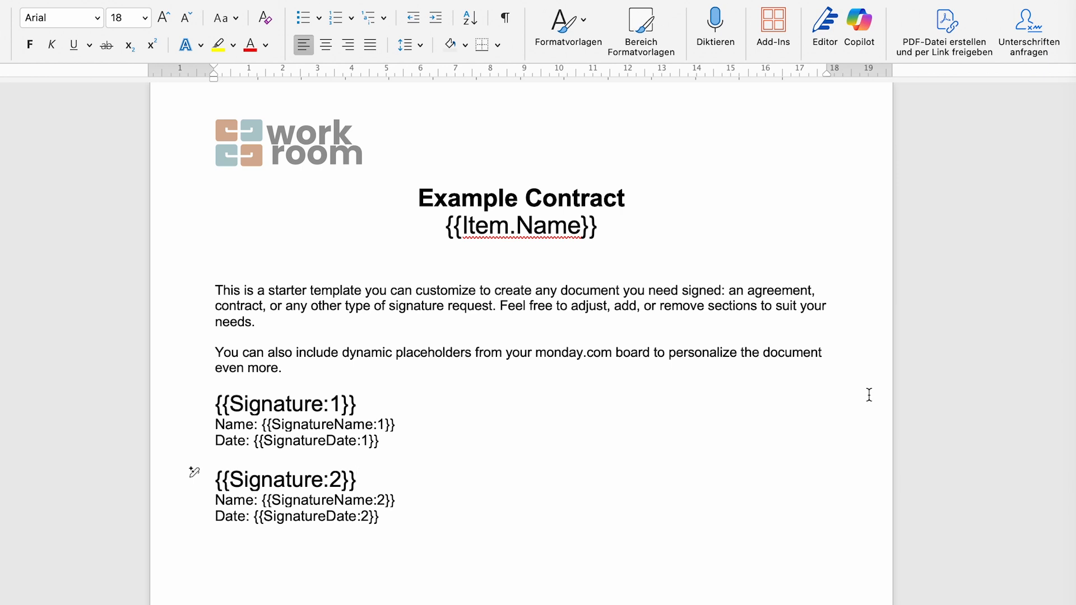
scroll(869, 395, "down", 2)
scroll(868, 394, "up", 2)
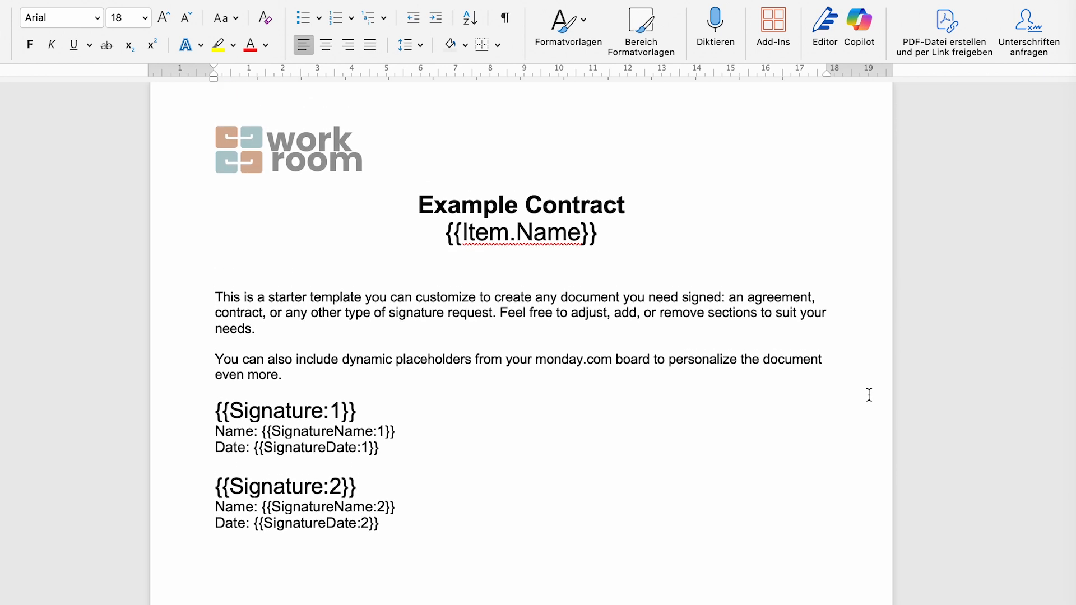
left_click(1072, 308)
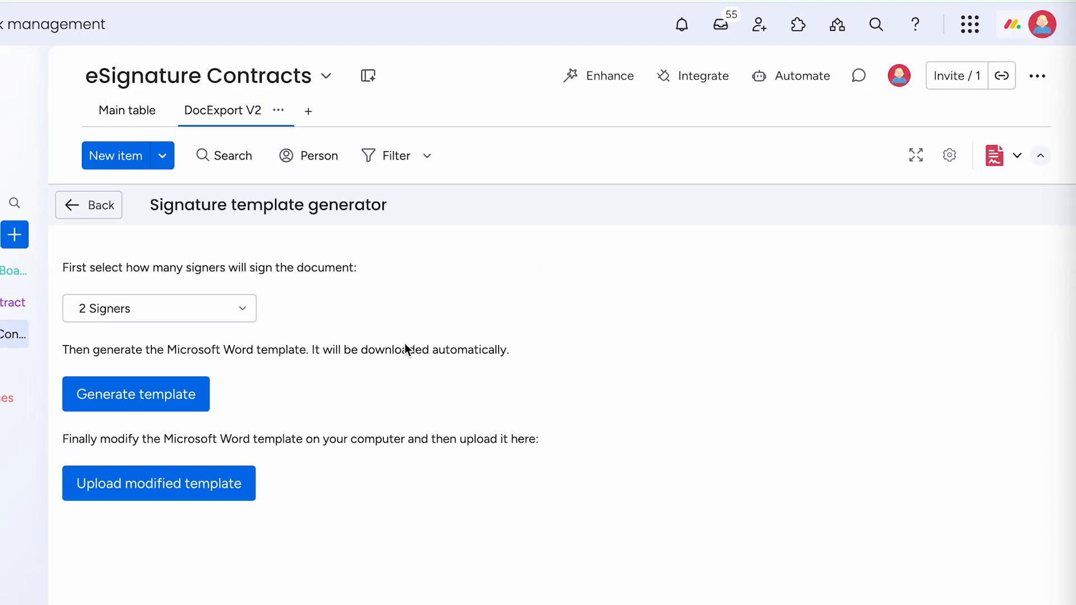
- Upload DocExport_Signature_Example_Modified from Downloads as the modified template
left_click(170, 493)
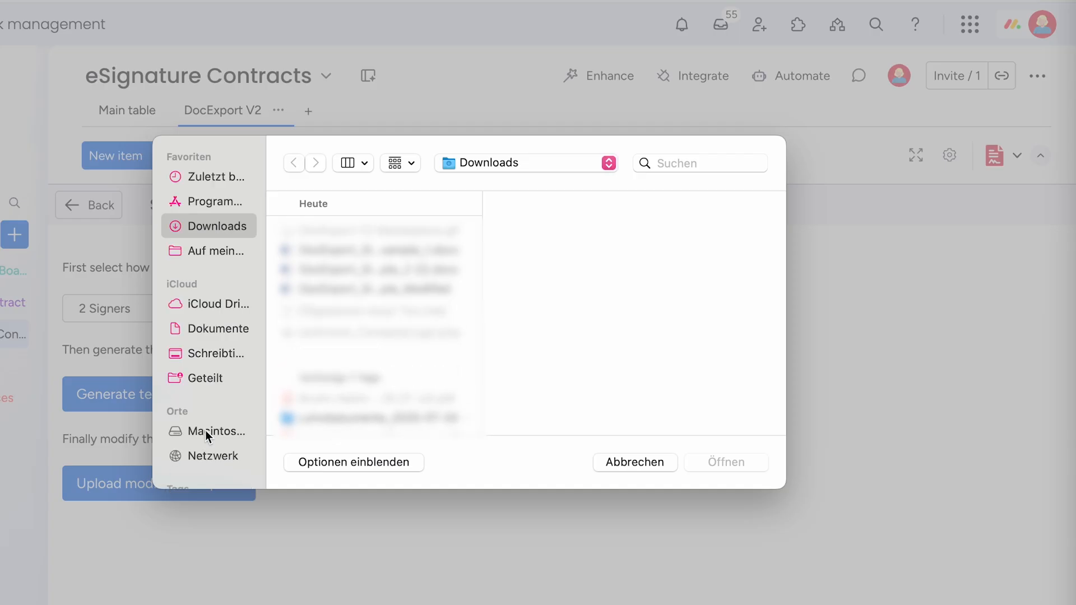
left_click(426, 292)
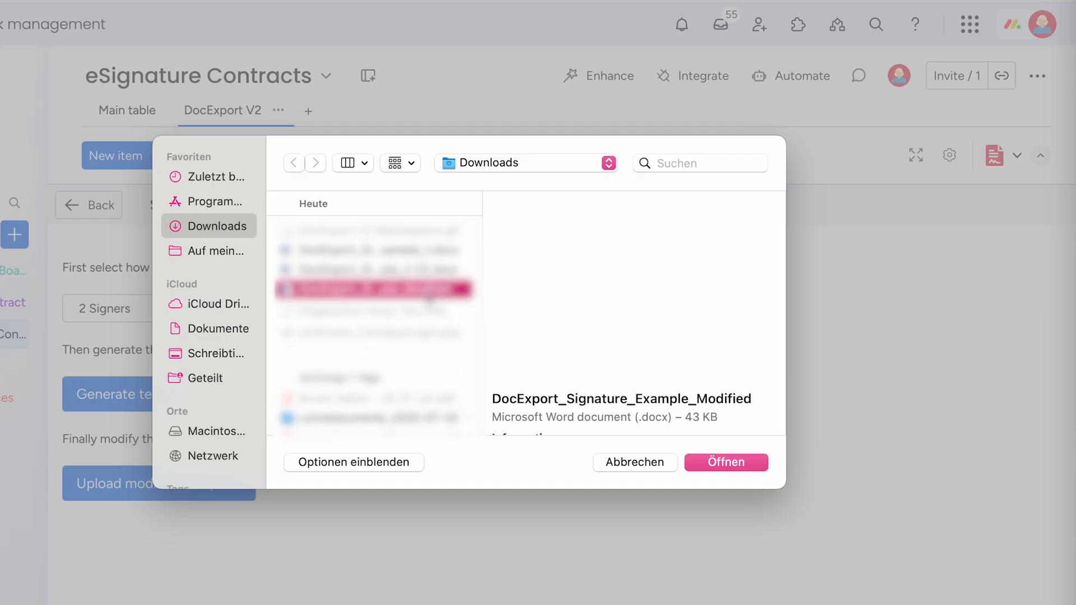
left_click(738, 467)
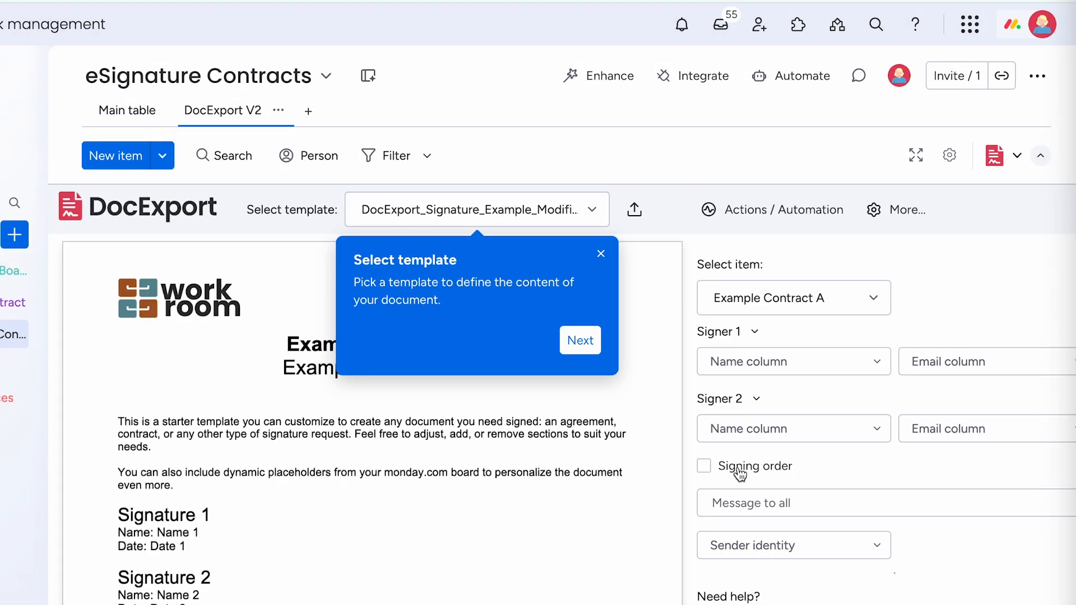
- Map Signer 1 to Client Name and Client Email with private message 'Please sign as discuesssed'
left_click(601, 253)
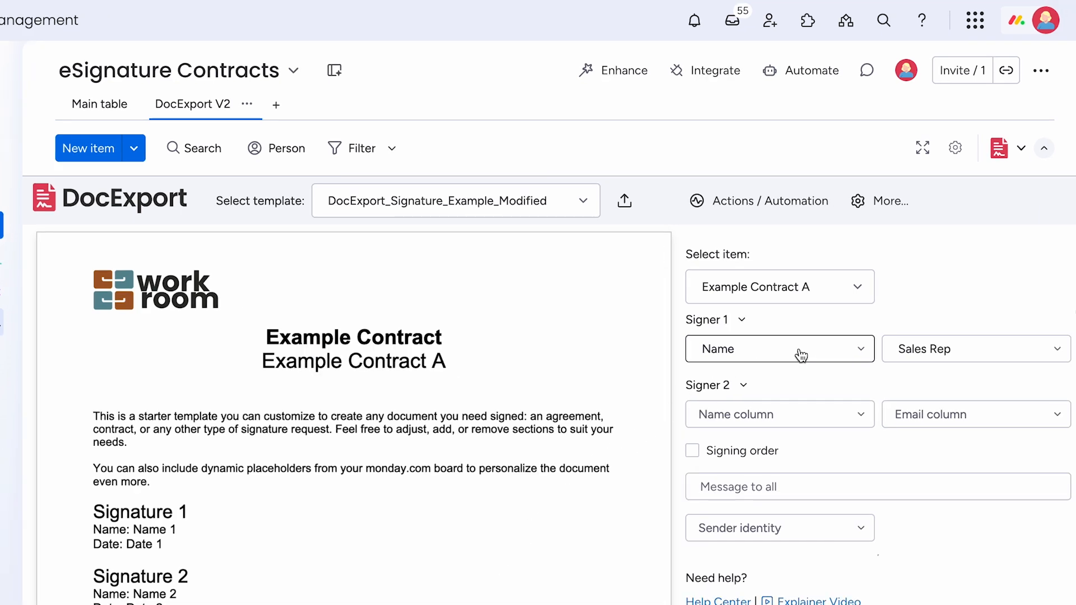
left_click(862, 350)
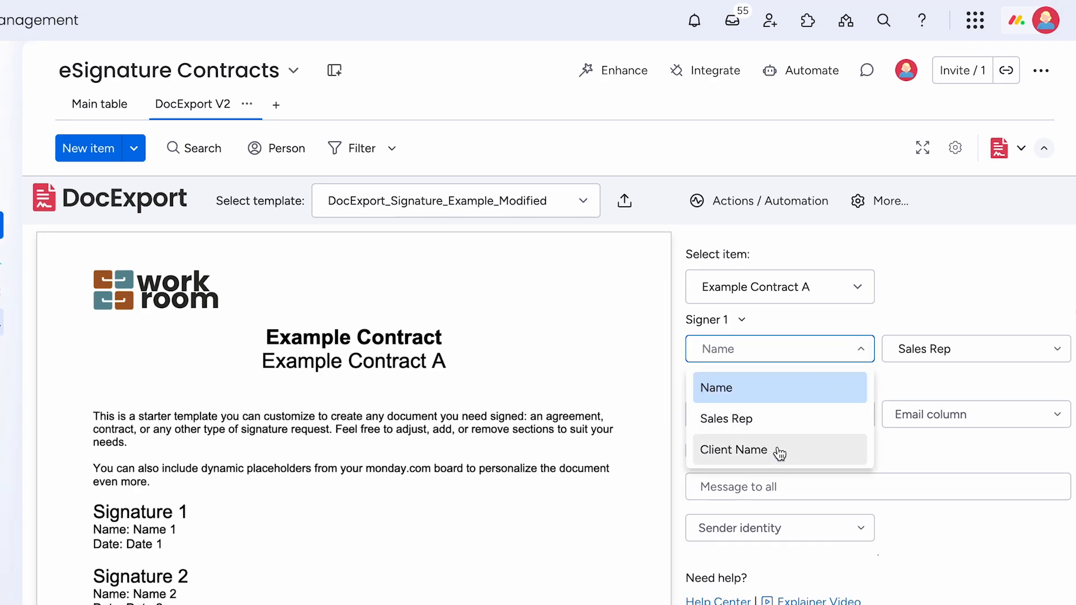
left_click(779, 449)
left_click(986, 350)
left_click(947, 424)
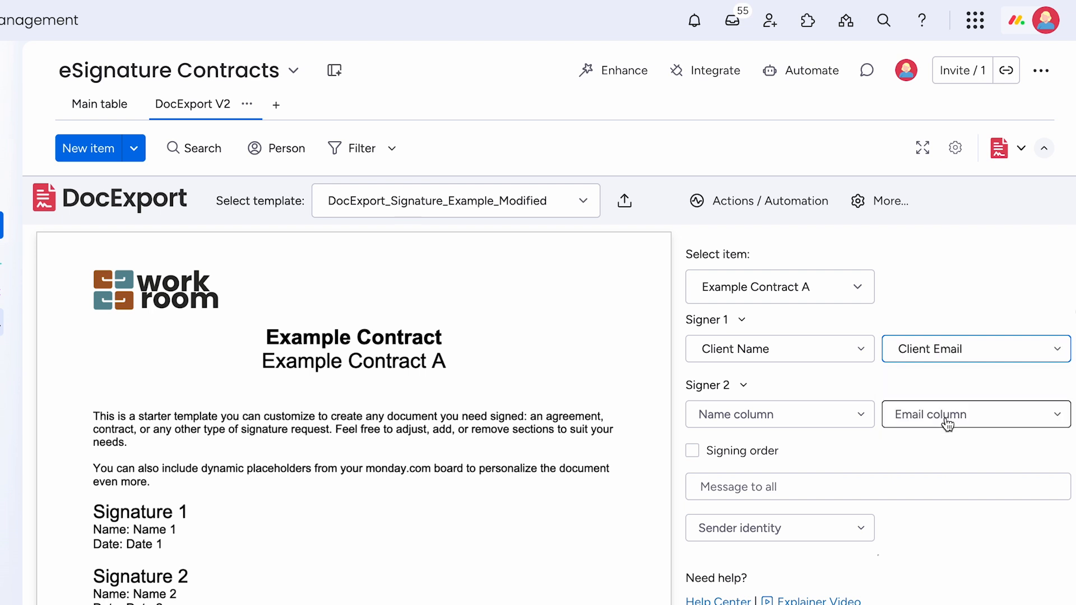
left_click(919, 352)
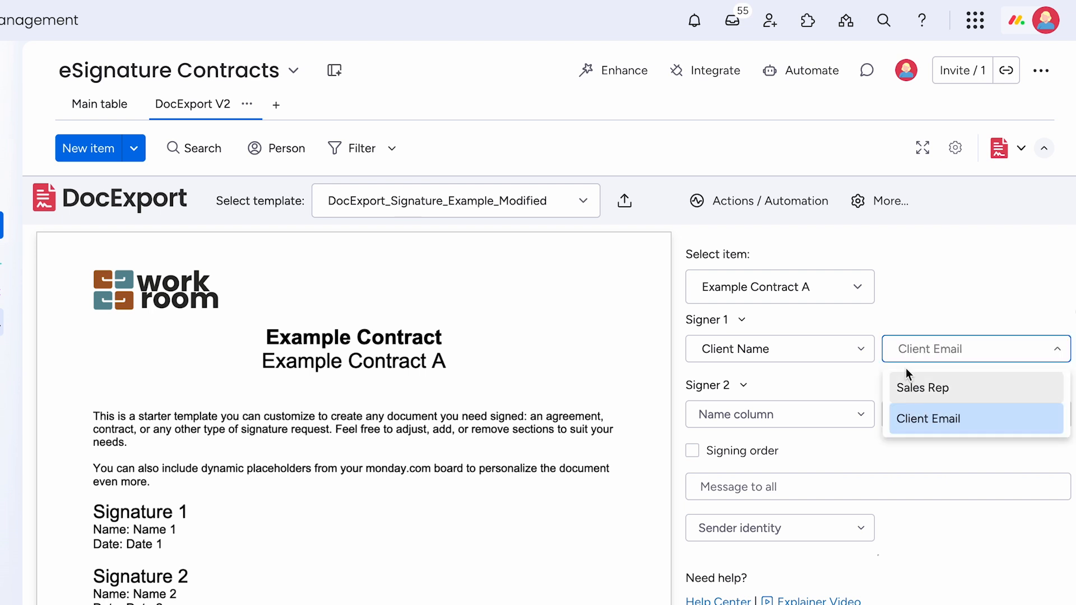
left_click(919, 426)
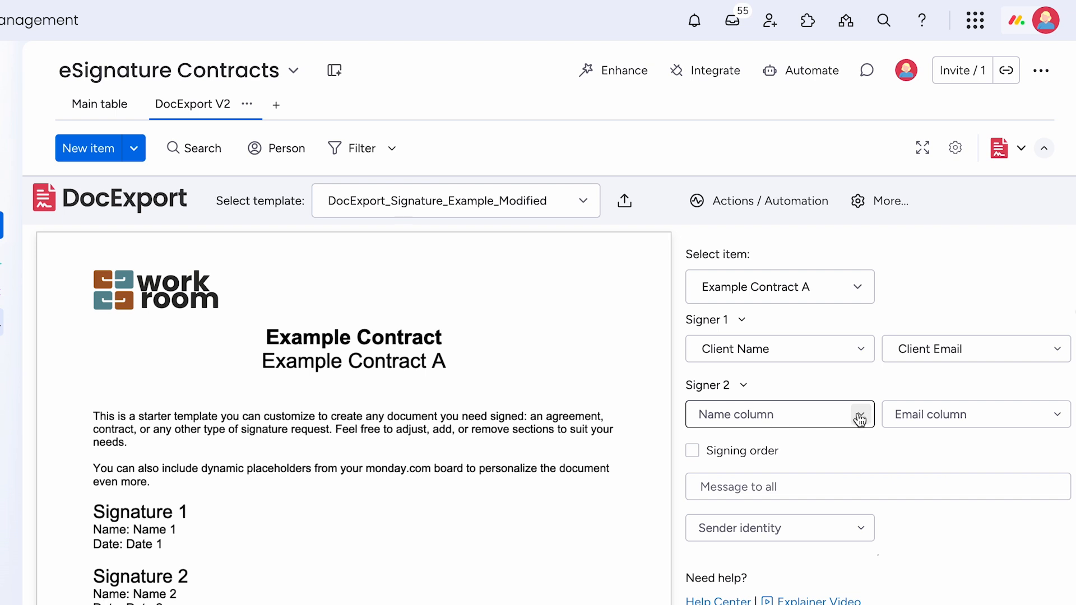
left_click(743, 321)
type("Ple")
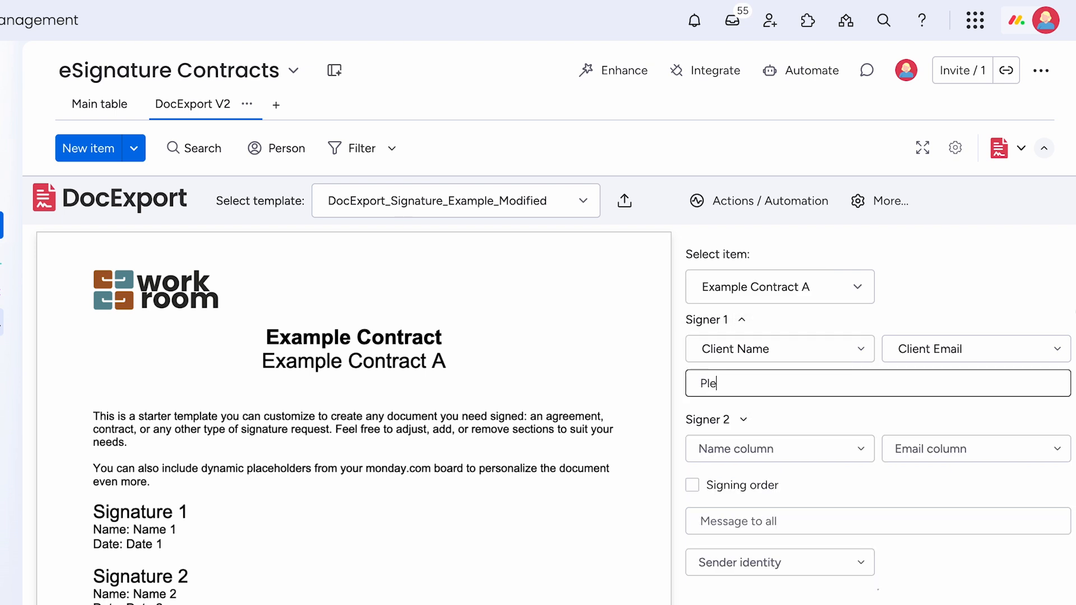
type("ase sign as")
type(" discuess")
type("sed")
left_click(761, 415)
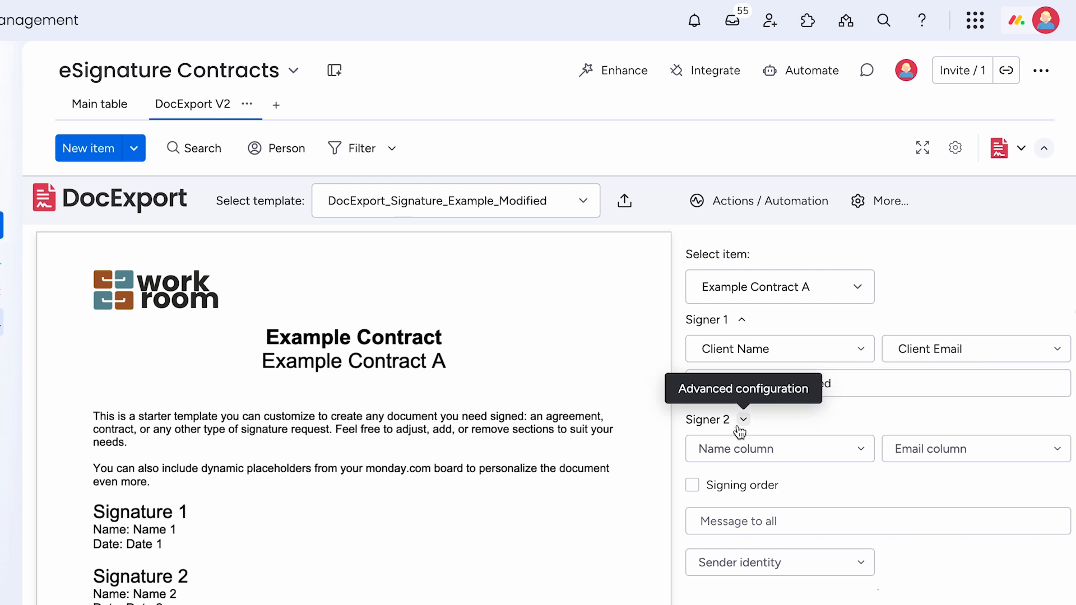
- Assign the Sales Rep column to Signer 2
left_click(747, 447)
left_click(723, 516)
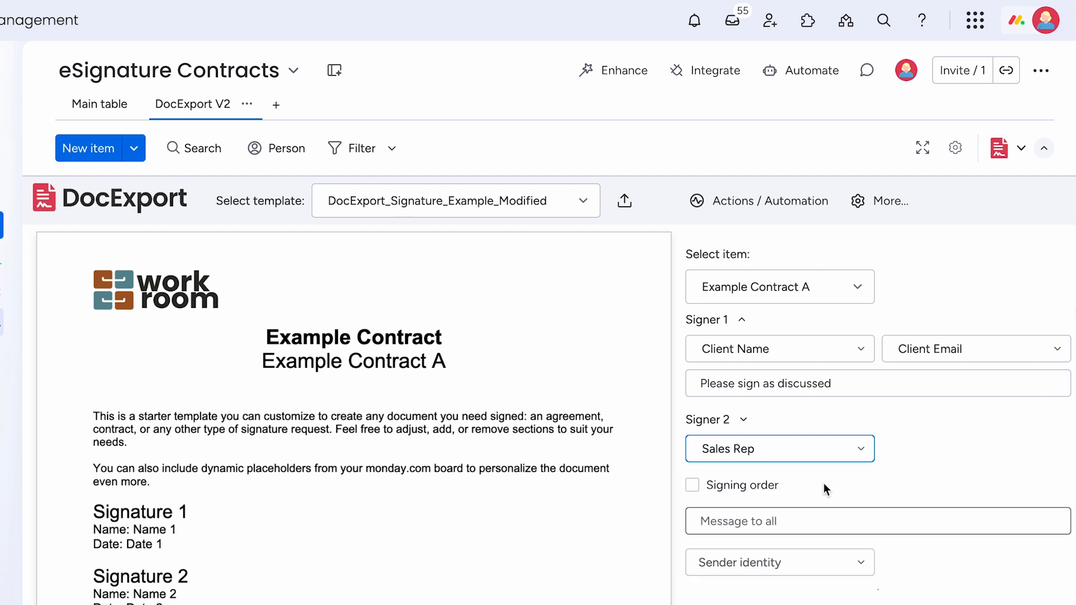
left_click(917, 449)
scroll(841, 483, "down", 1)
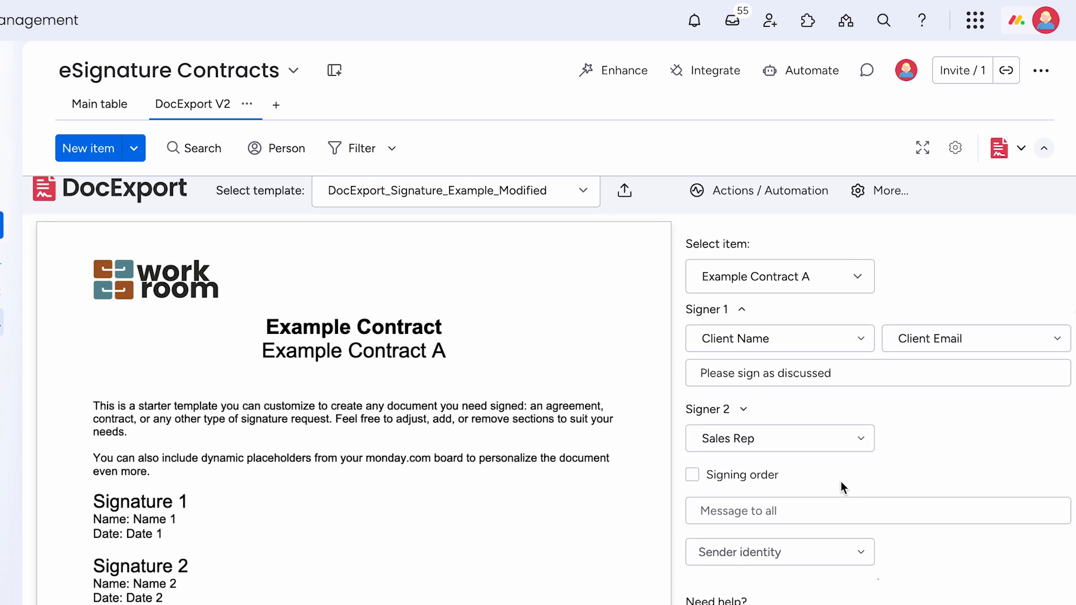
- Turn on Signing order and choose the sender identity for the request
left_click(693, 475)
left_click(826, 562)
left_click(779, 594)
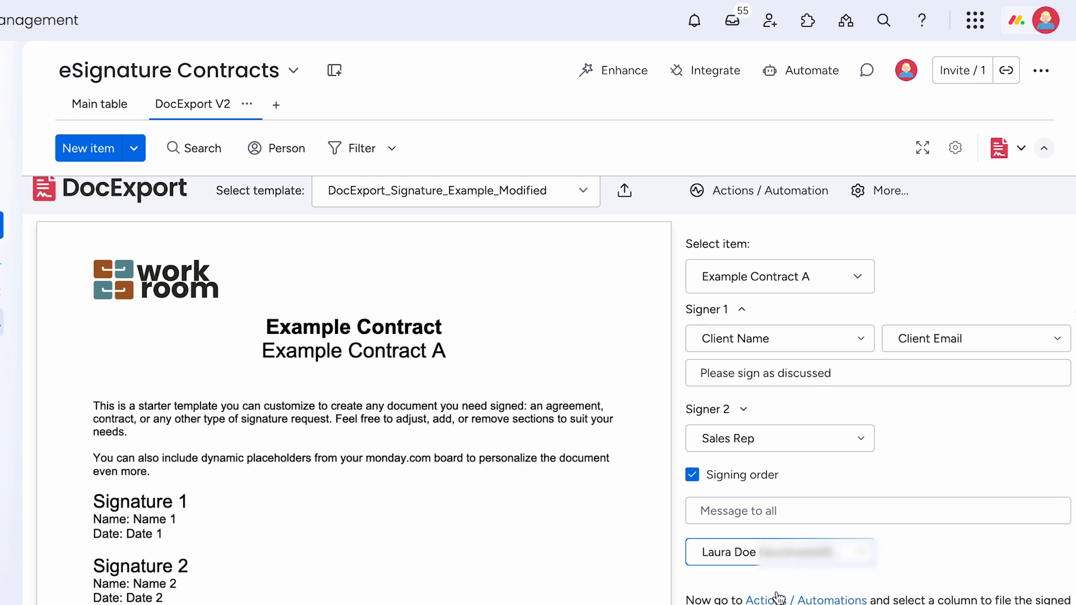
scroll(779, 597, "down", 3)
scroll(779, 596, "down", 3)
scroll(779, 597, "up", 6)
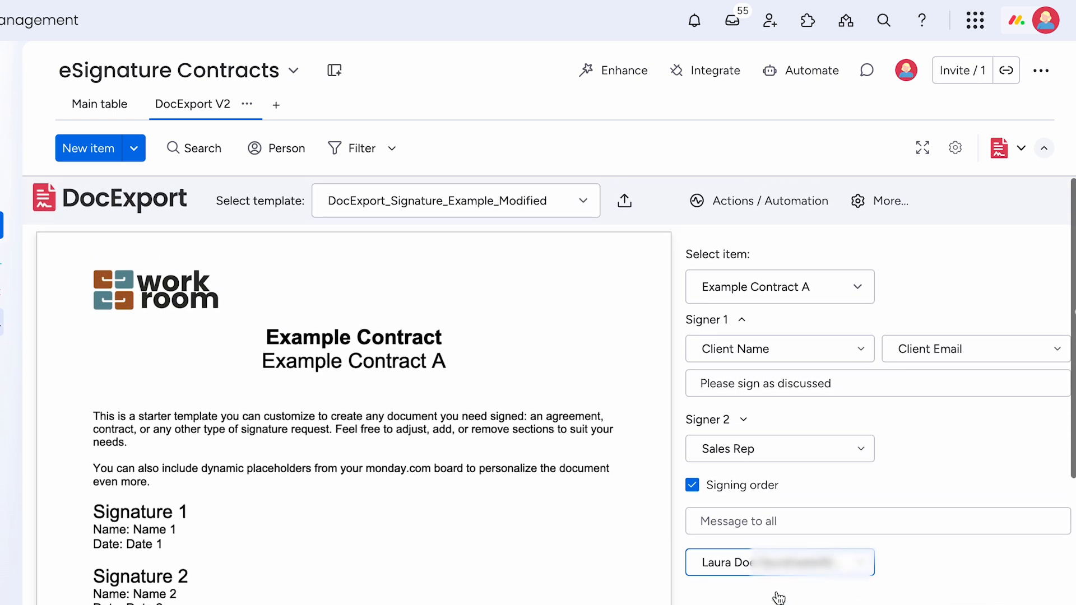
scroll(779, 597, "down", 1)
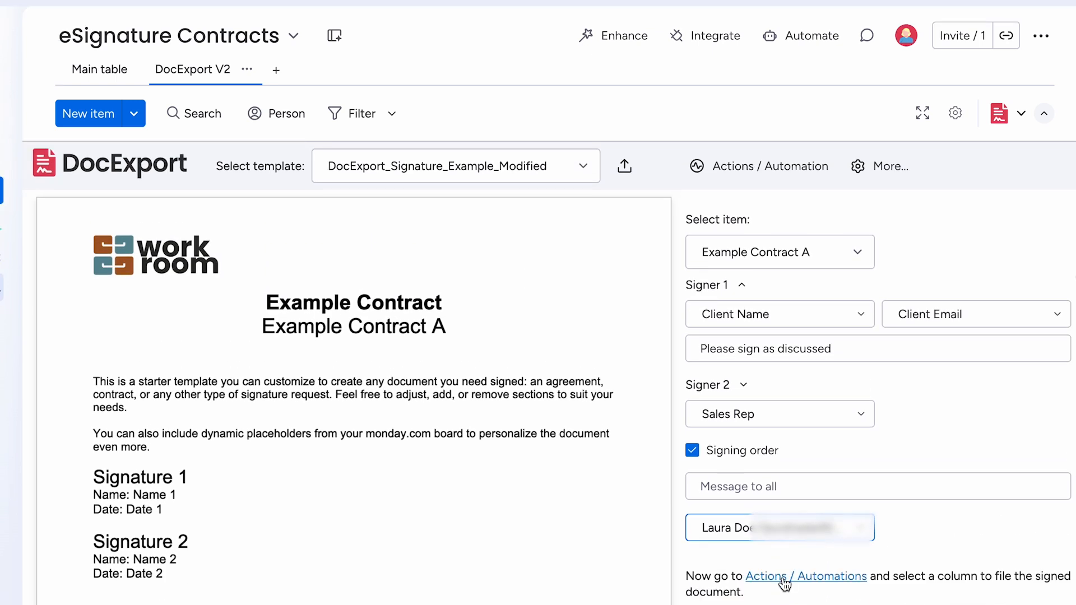
- Save signed documents to the Signed PDF column
left_click(783, 580)
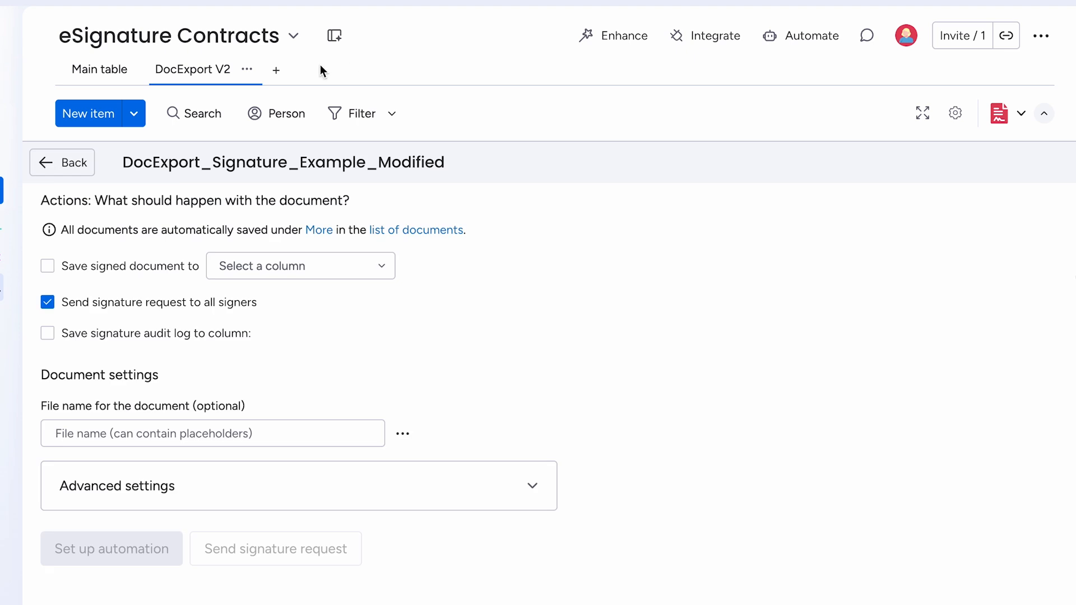
left_click(48, 266)
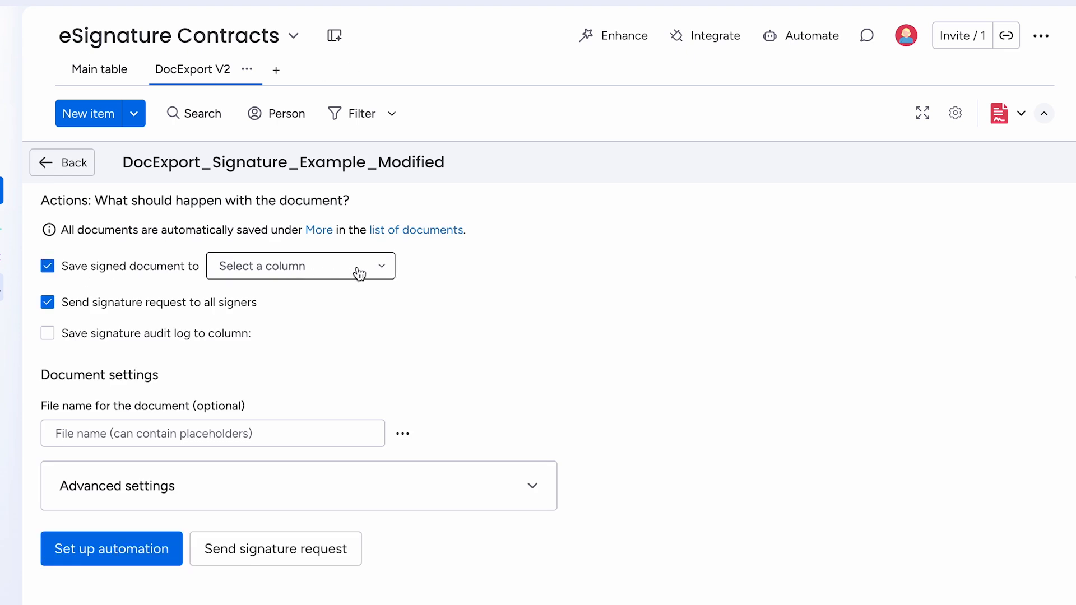
left_click(377, 268)
left_click(310, 308)
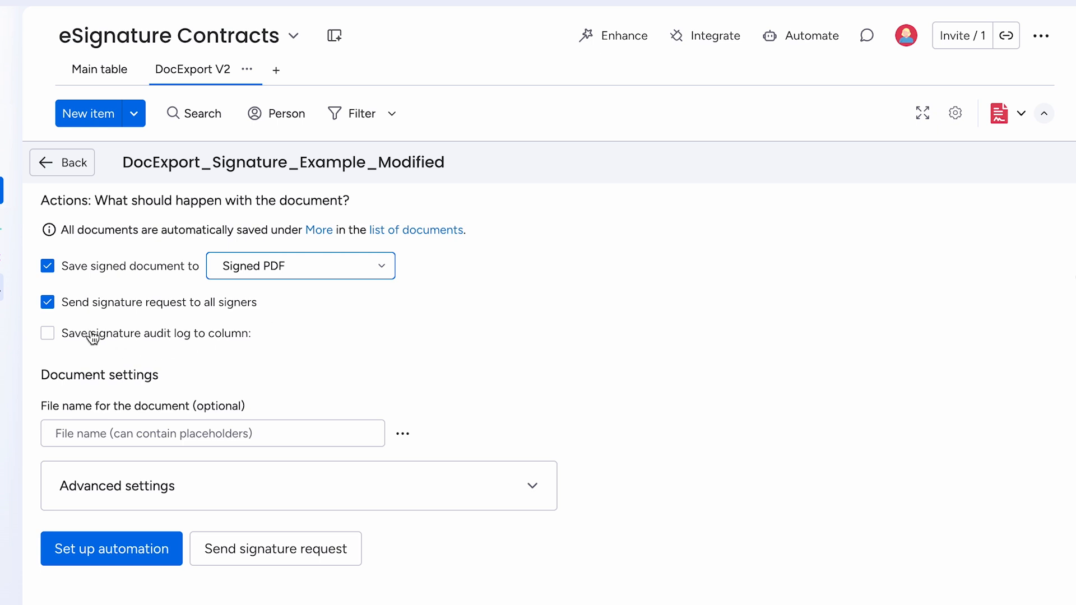
- Save the signature audit log to the Audit Log column and open Set up automation
left_click(47, 335)
left_click(368, 339)
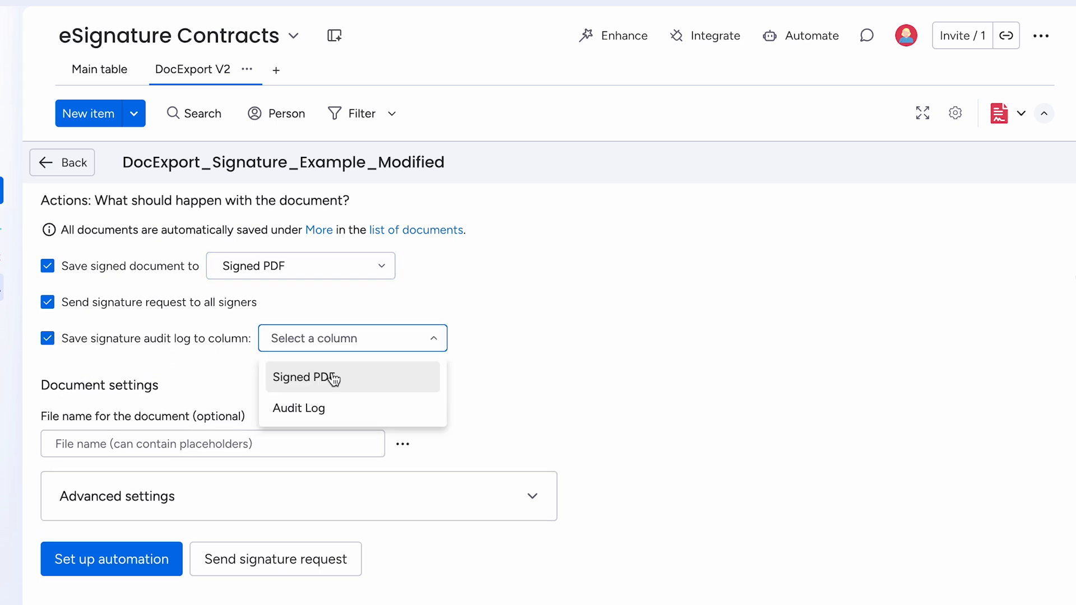
left_click(318, 411)
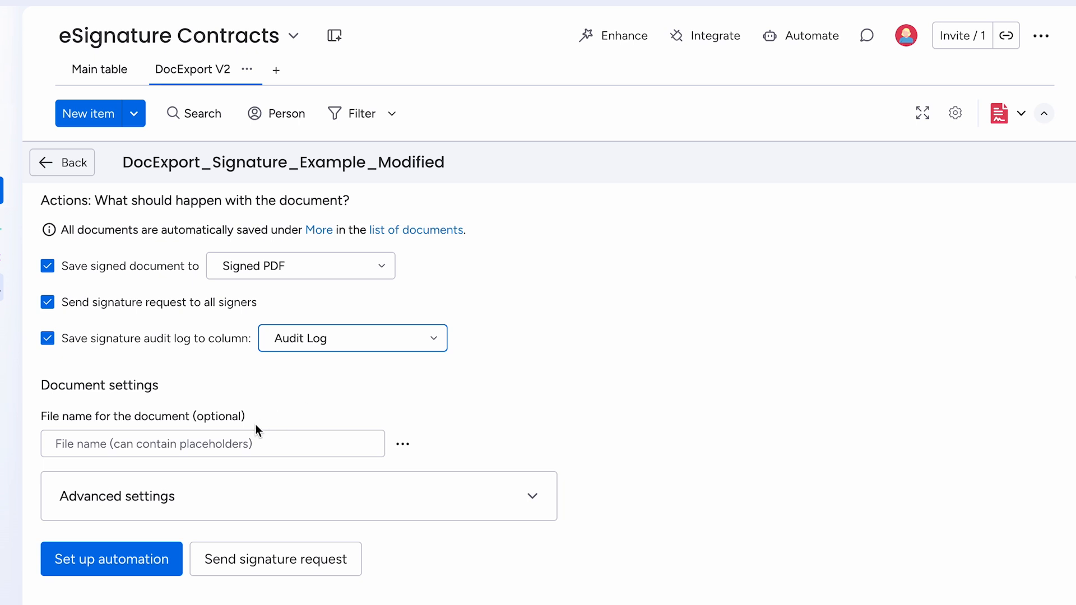
left_click(299, 567)
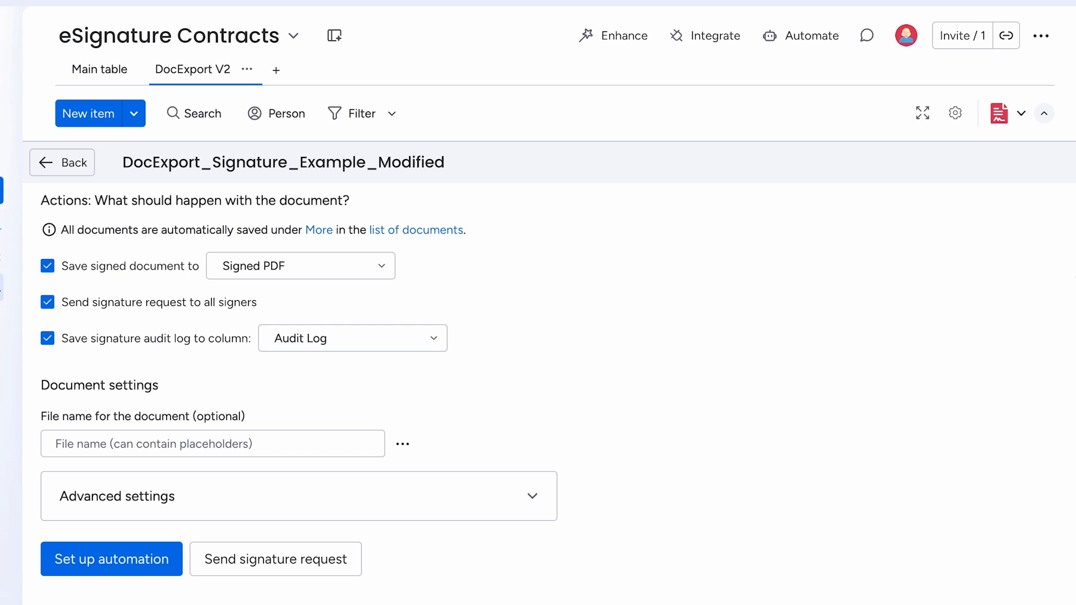
left_click(138, 568)
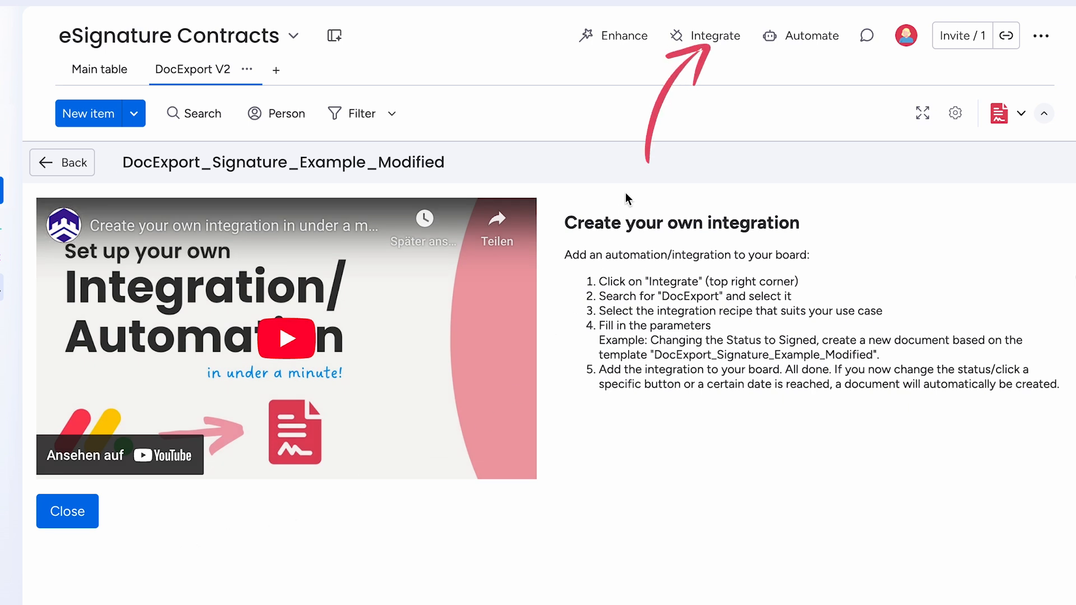
- Find DocExport PDF Generator in the integrations center and pick its status-change recipe
left_click(707, 44)
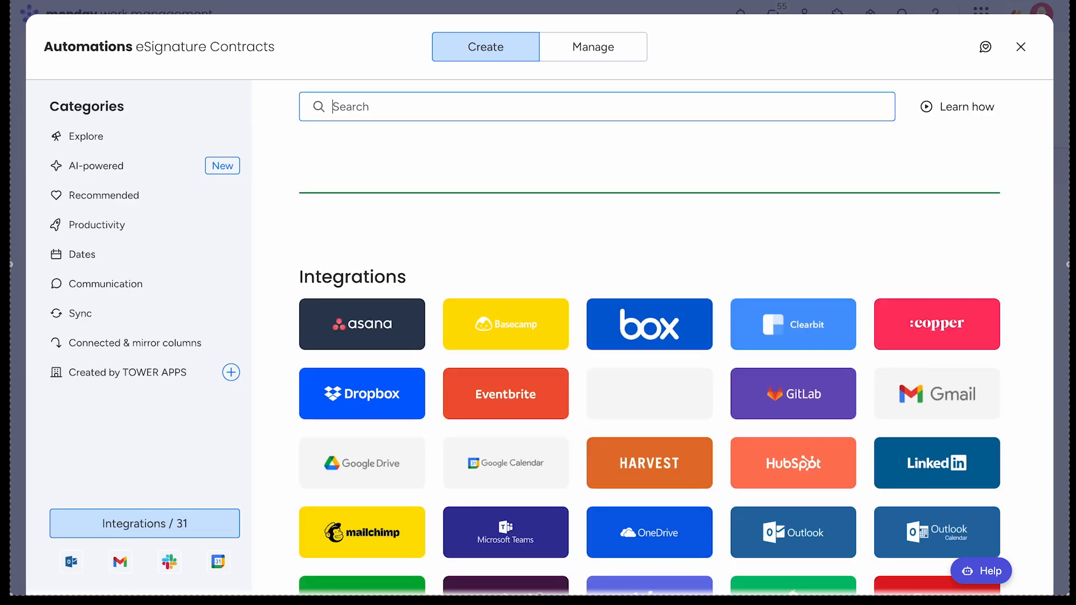
type("D")
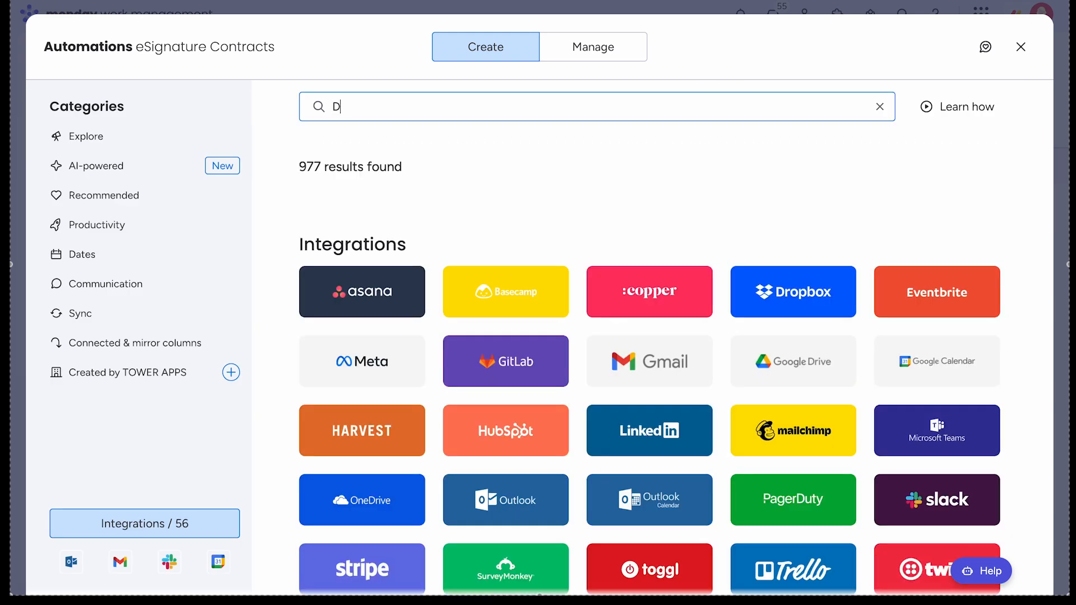
type("ocExport")
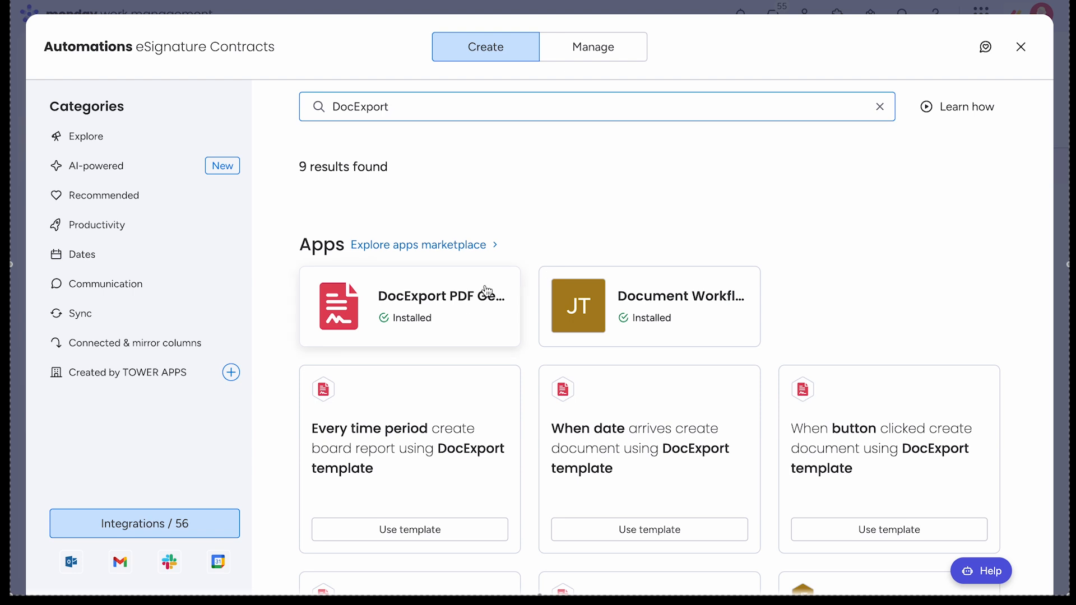
left_click(452, 310)
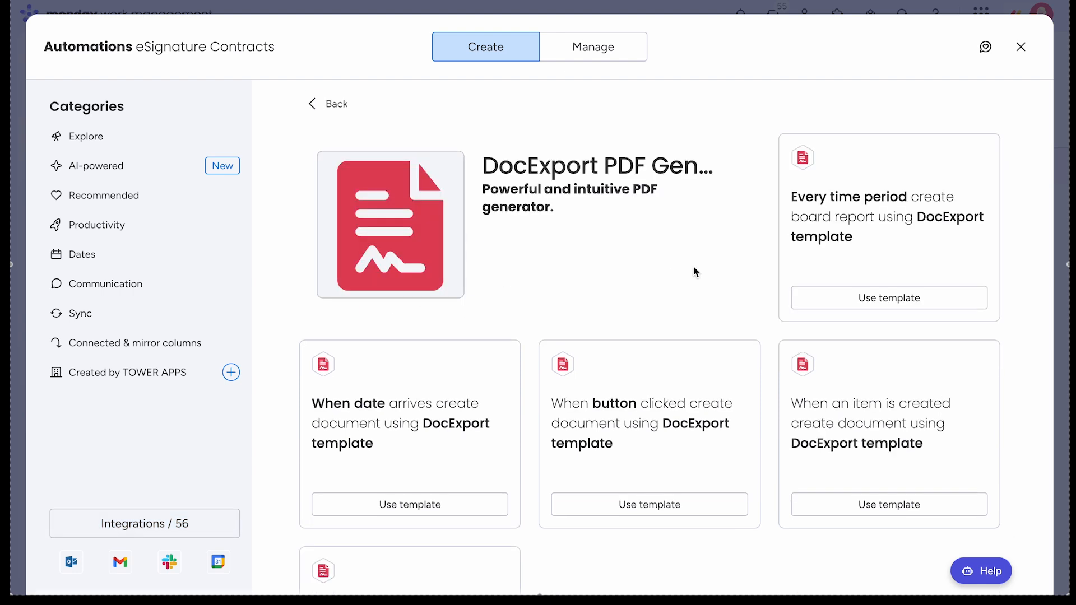
scroll(702, 268, "down", 3)
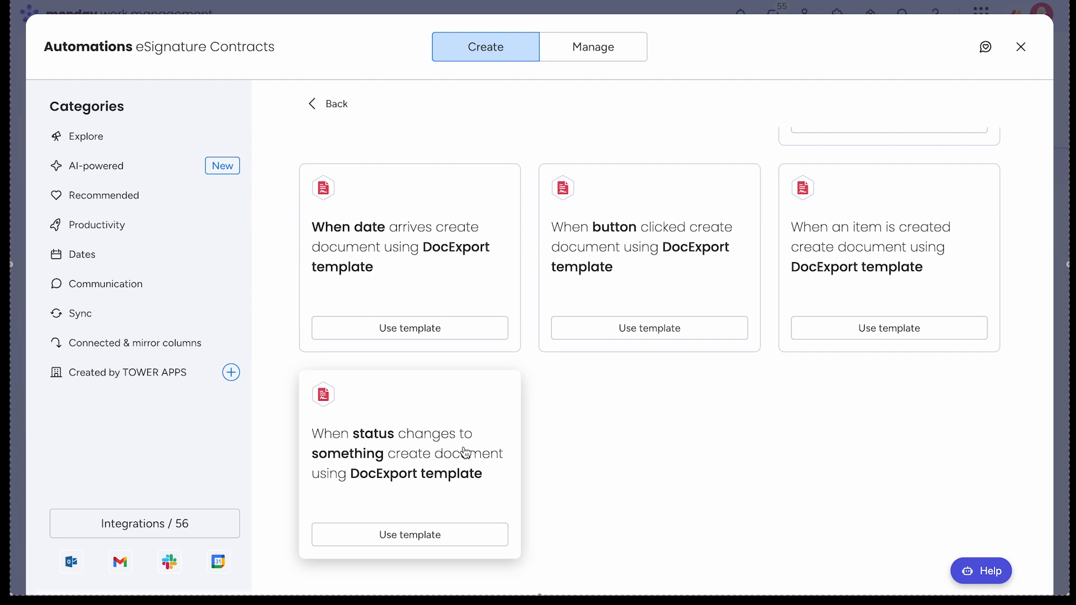
left_click(464, 447)
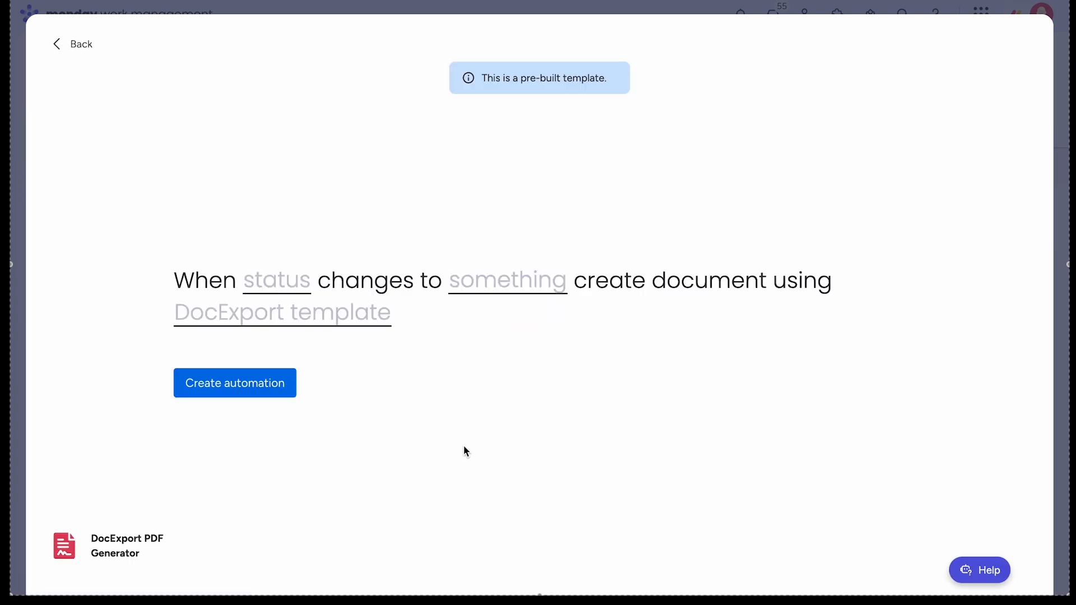
- Set the trigger to Status changes to Send Contract with template DocExport_Signature_Example_Modified, and create it
left_click(289, 283)
left_click(283, 343)
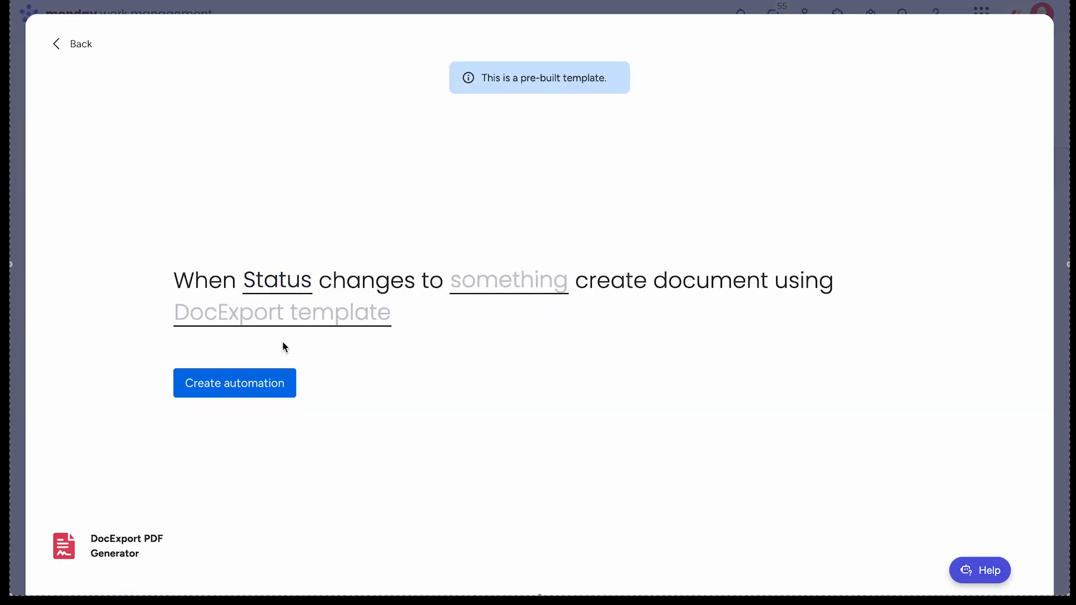
left_click(506, 291)
scroll(532, 361, "down", 1)
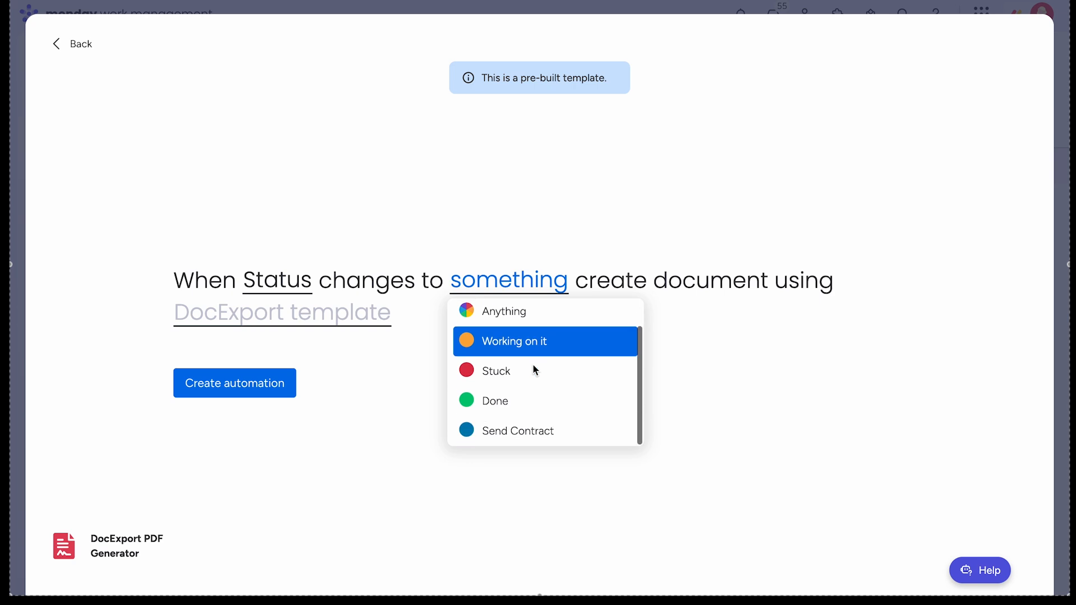
left_click(525, 440)
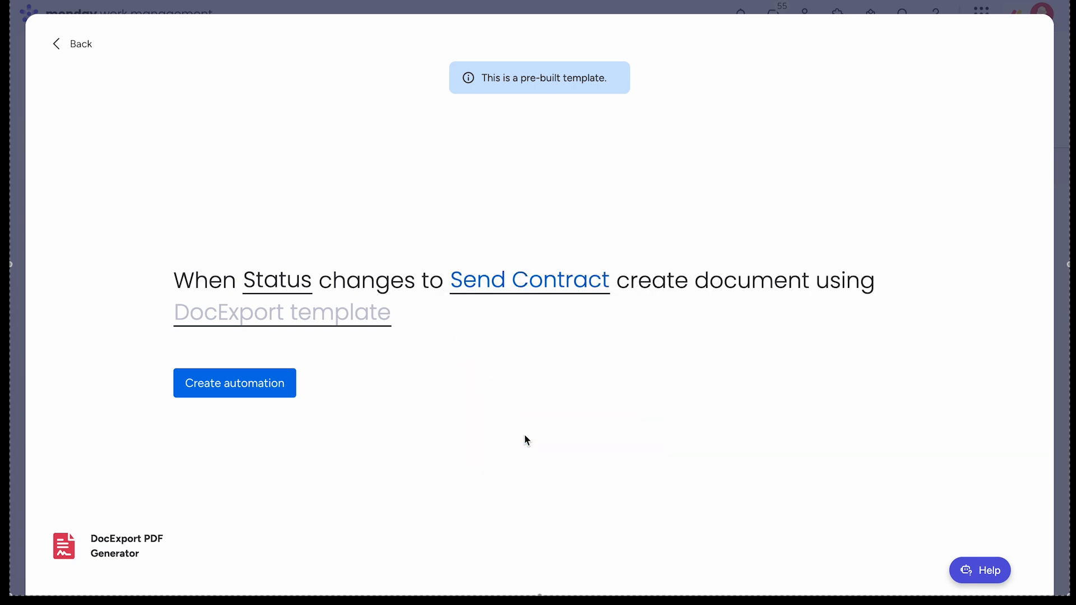
left_click(360, 315)
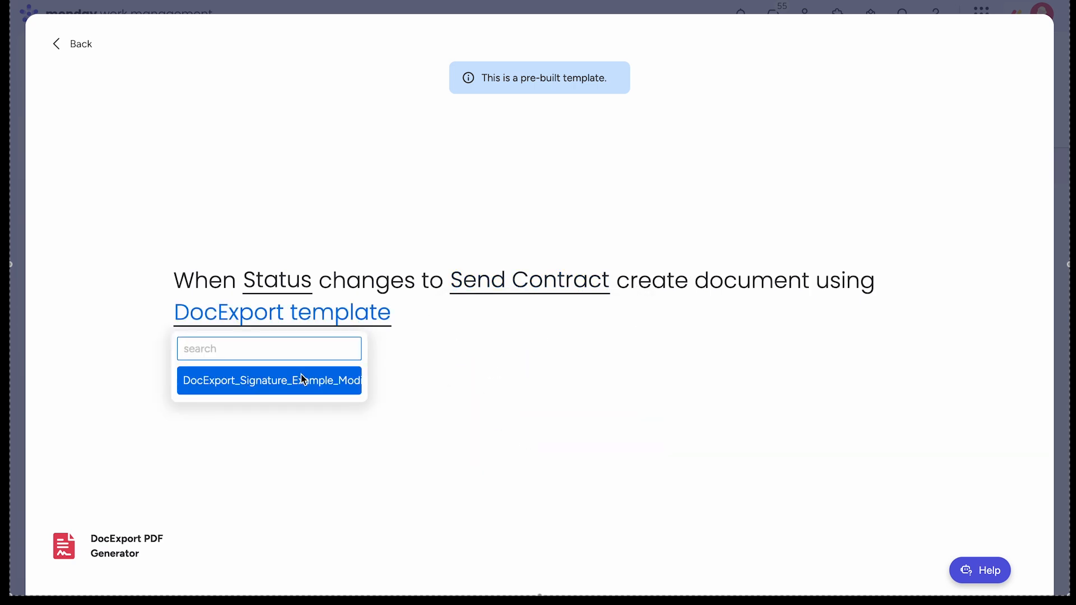
left_click(301, 381)
left_click(258, 390)
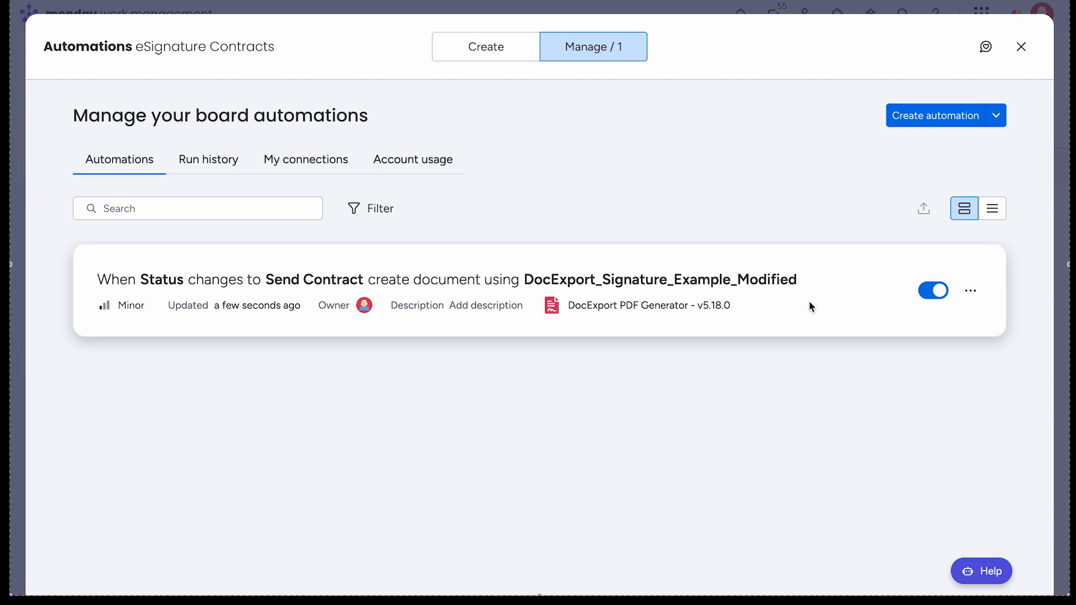
left_click(1021, 47)
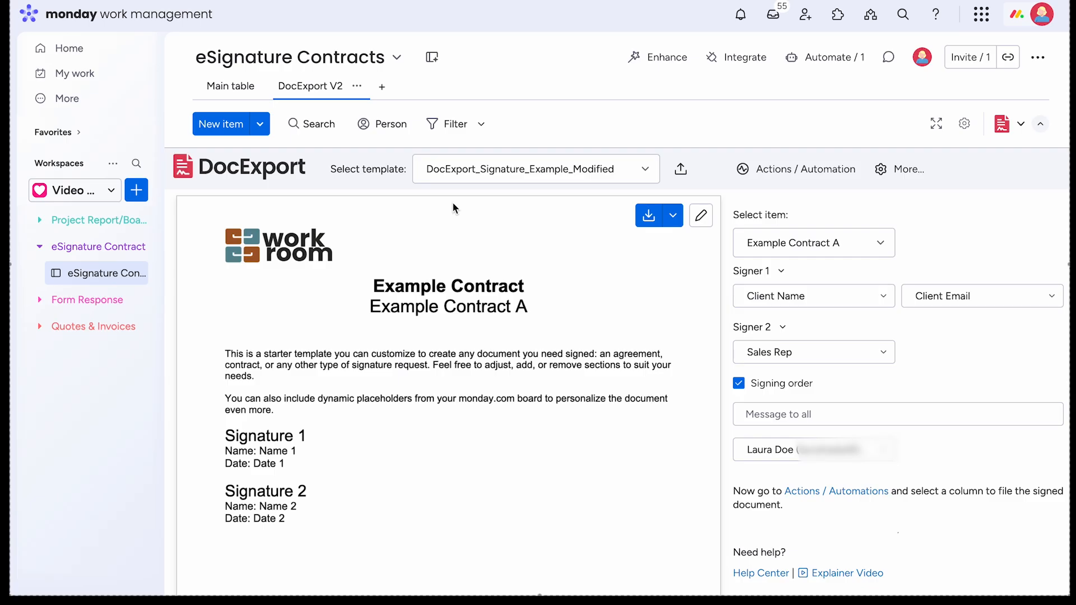
- In the Main table, change Example Contract A's Status to Send Contract
left_click(233, 85)
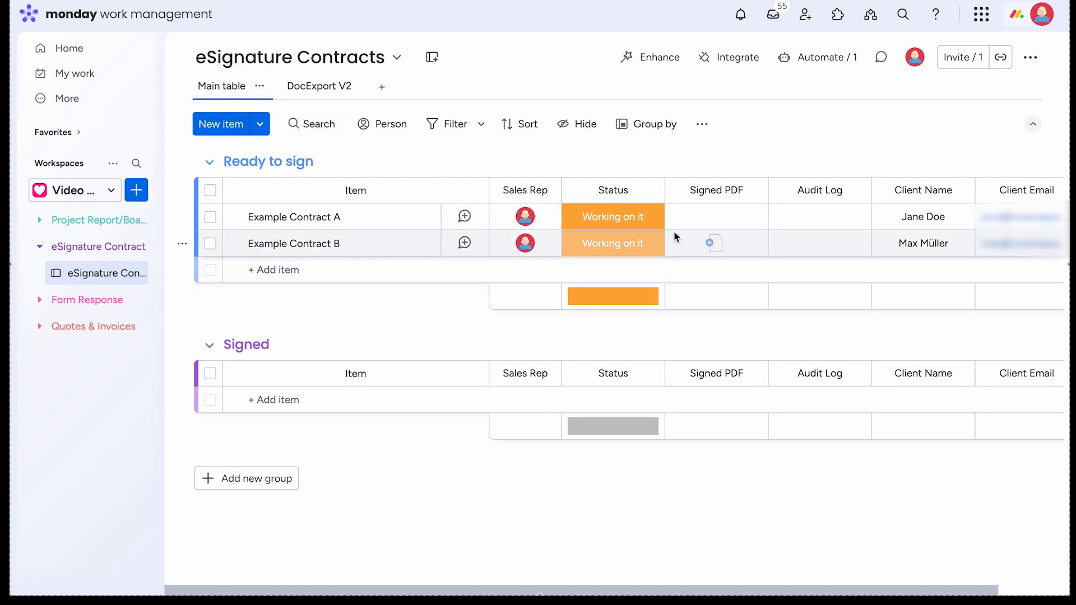
left_click(642, 220)
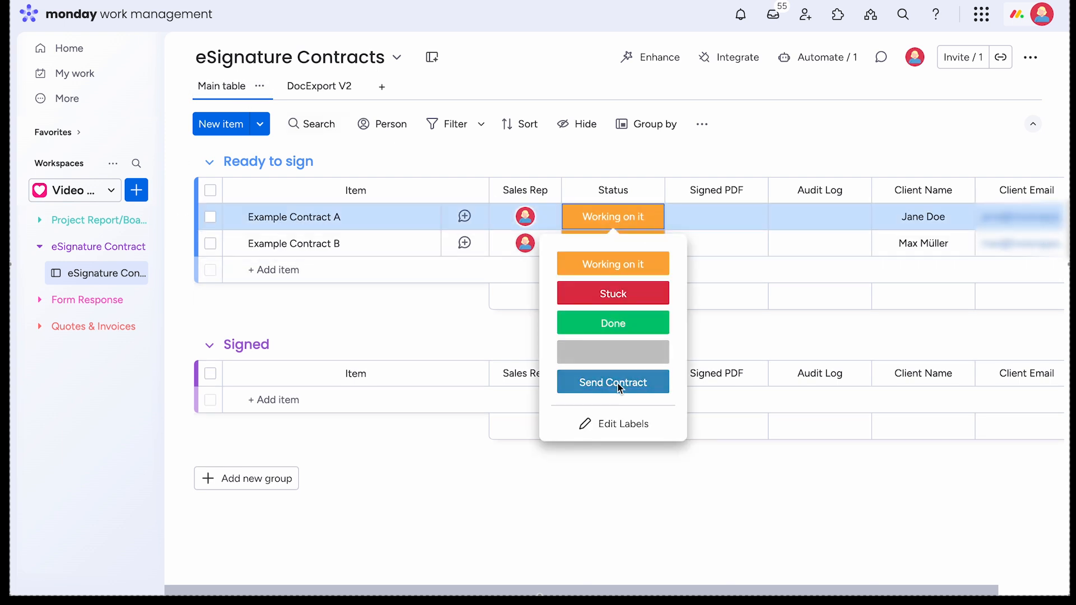
left_click(654, 381)
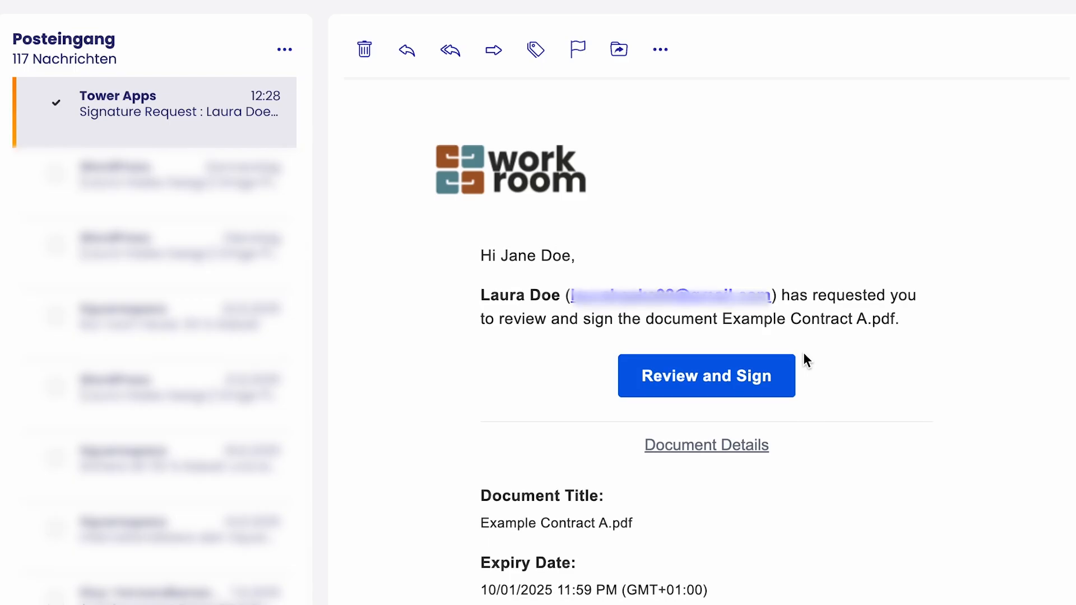
- Read the Tower Apps signature request email and follow its Review and Sign link
scroll(804, 354, "down", 3)
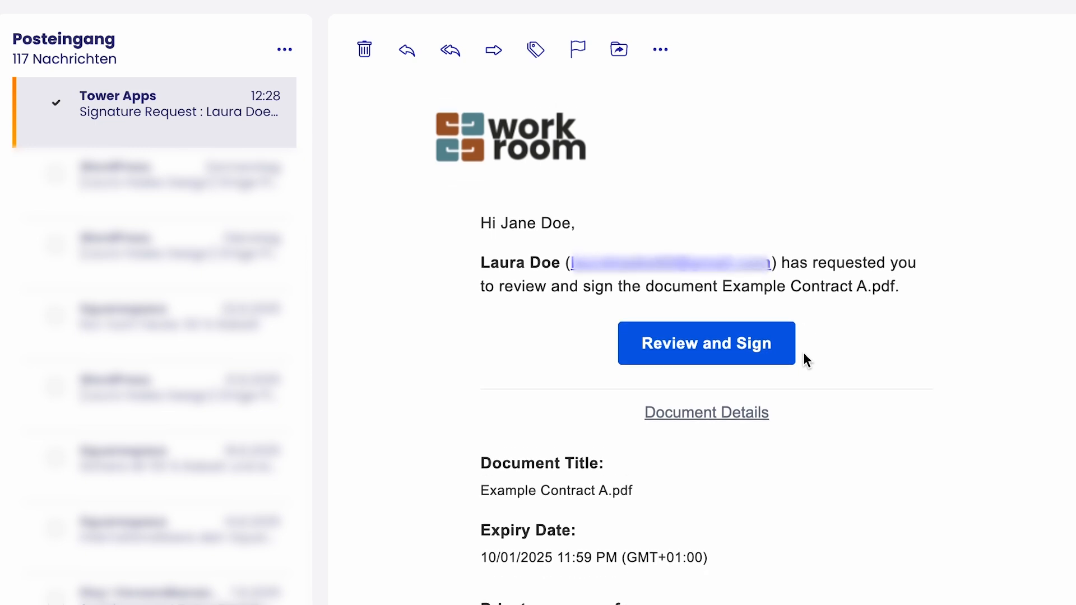
scroll(804, 356, "down", 6)
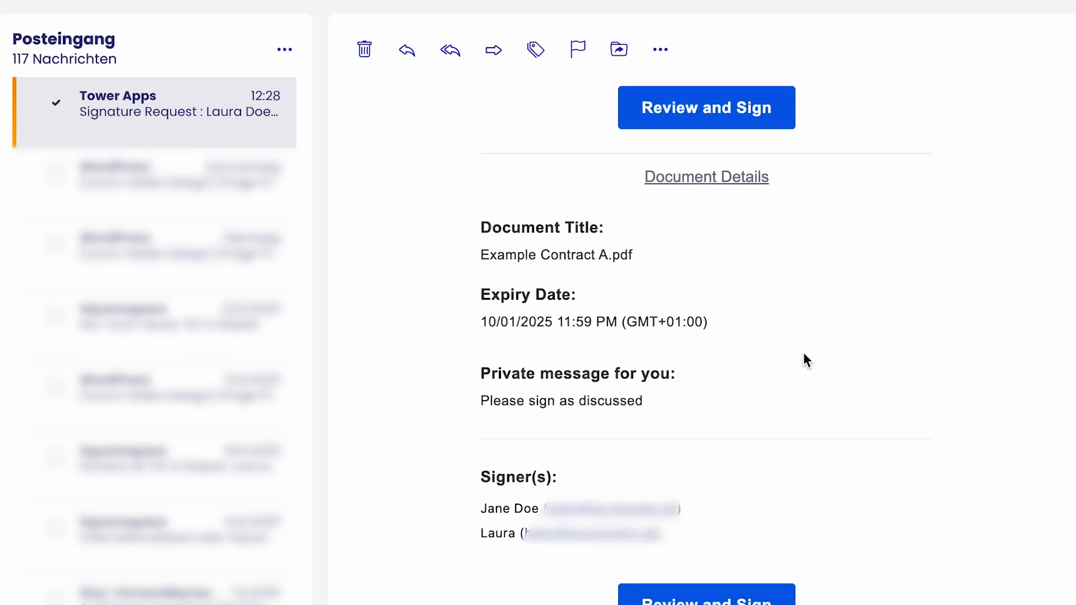
scroll(804, 354, "down", 2)
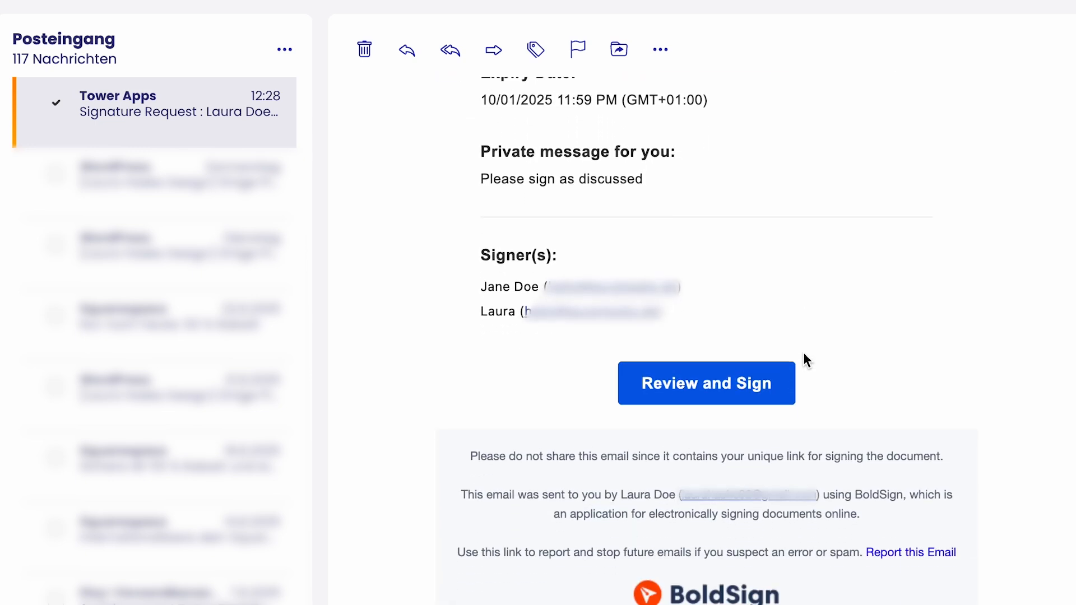
left_click(701, 391)
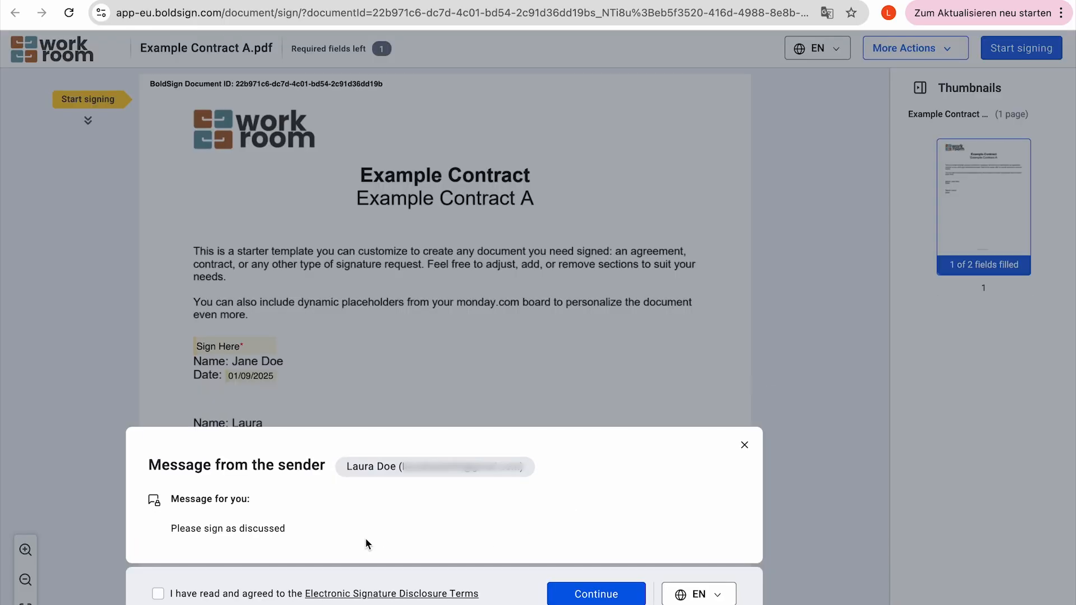
- Accept the disclosure, sign the Sign Here field with the third typed style, and finish
left_click(158, 594)
left_click(596, 594)
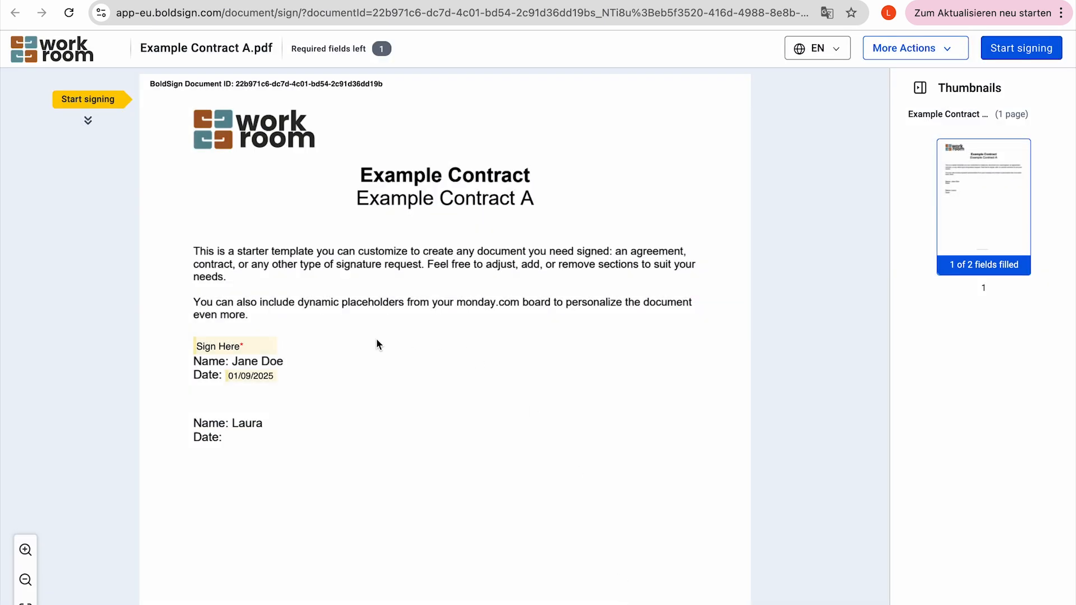
left_click(237, 349)
left_click(360, 376)
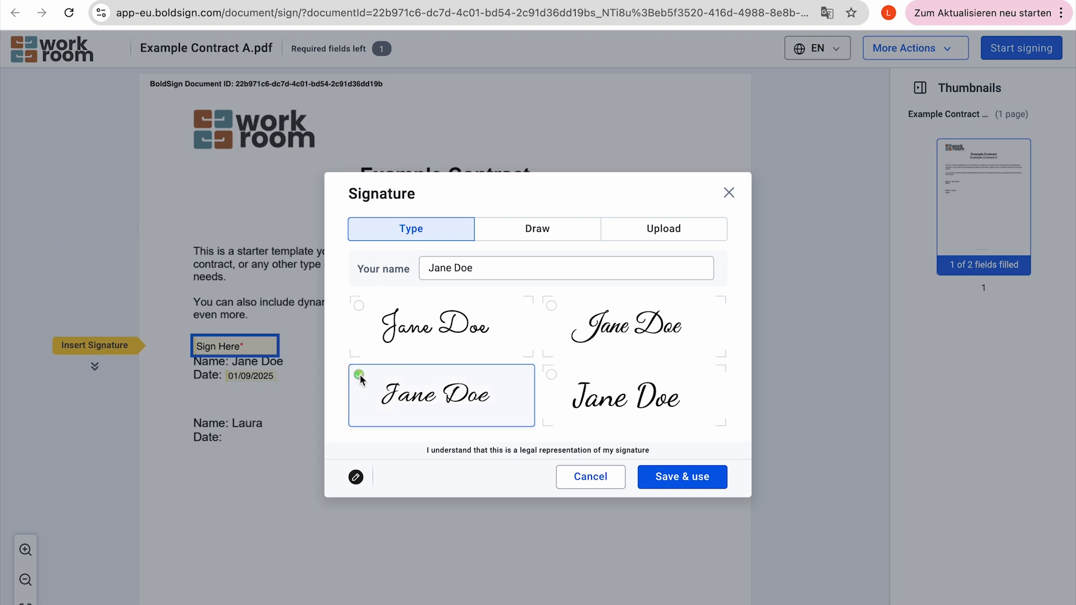
left_click(543, 229)
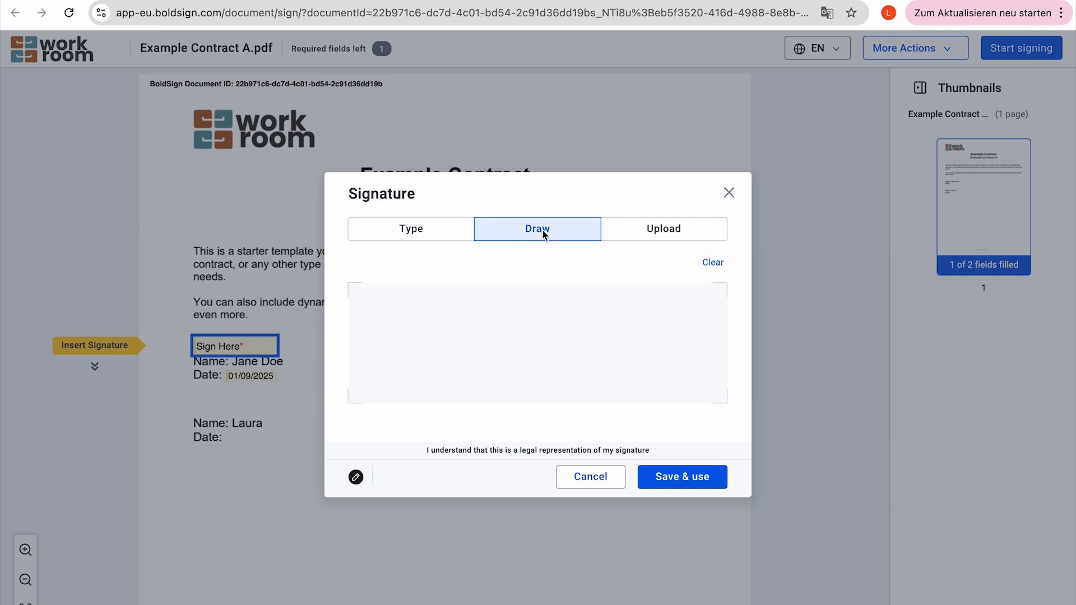
left_click(682, 227)
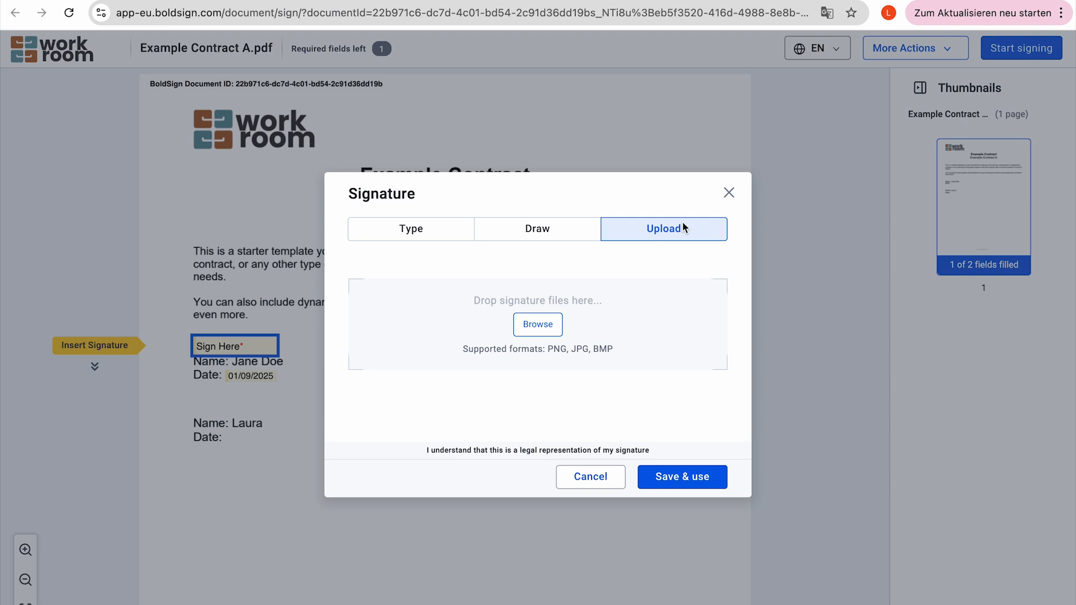
left_click(415, 234)
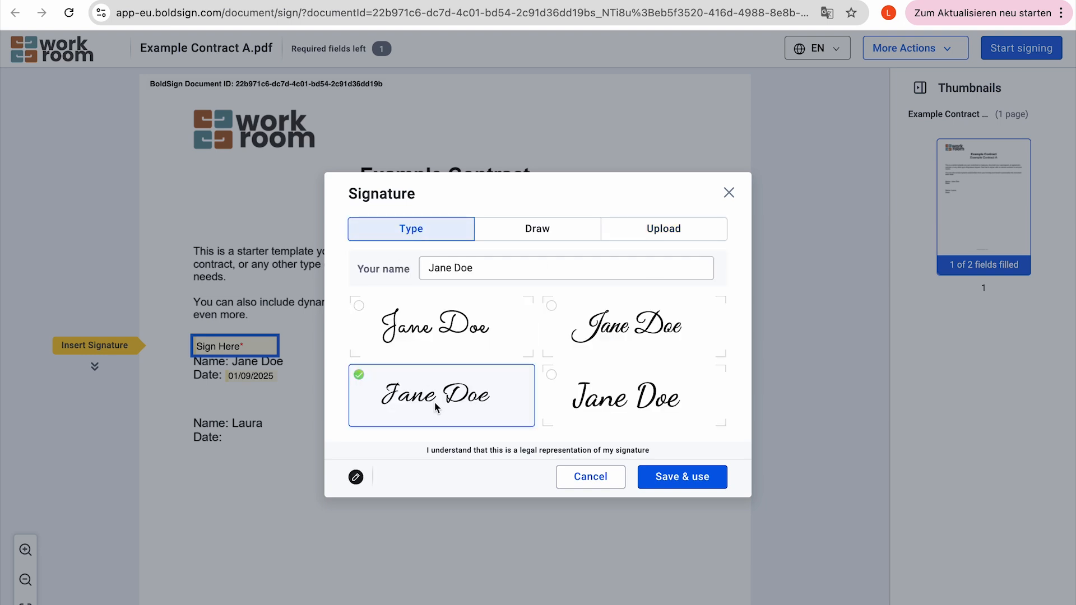
left_click(675, 481)
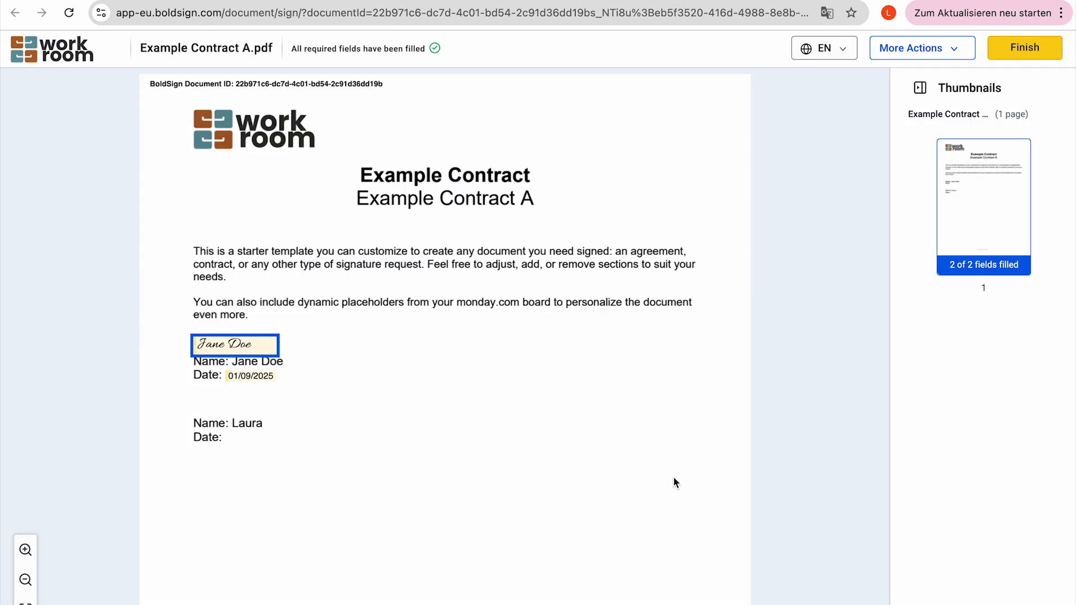
left_click(1024, 50)
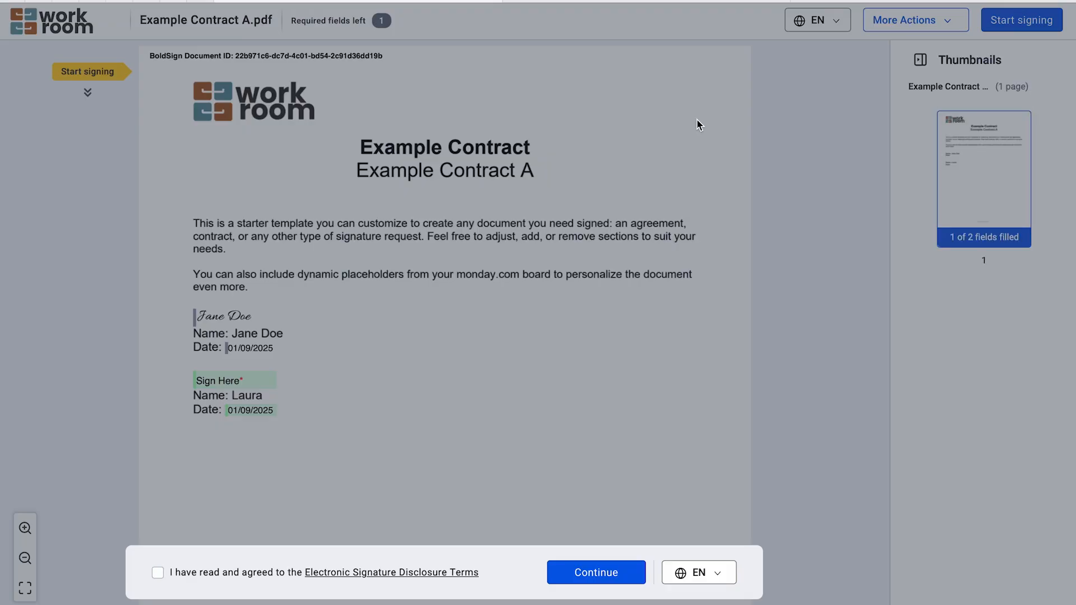
- As the second signer, accept the disclosure and sign with the third typed style, then finish
left_click(157, 573)
left_click(628, 572)
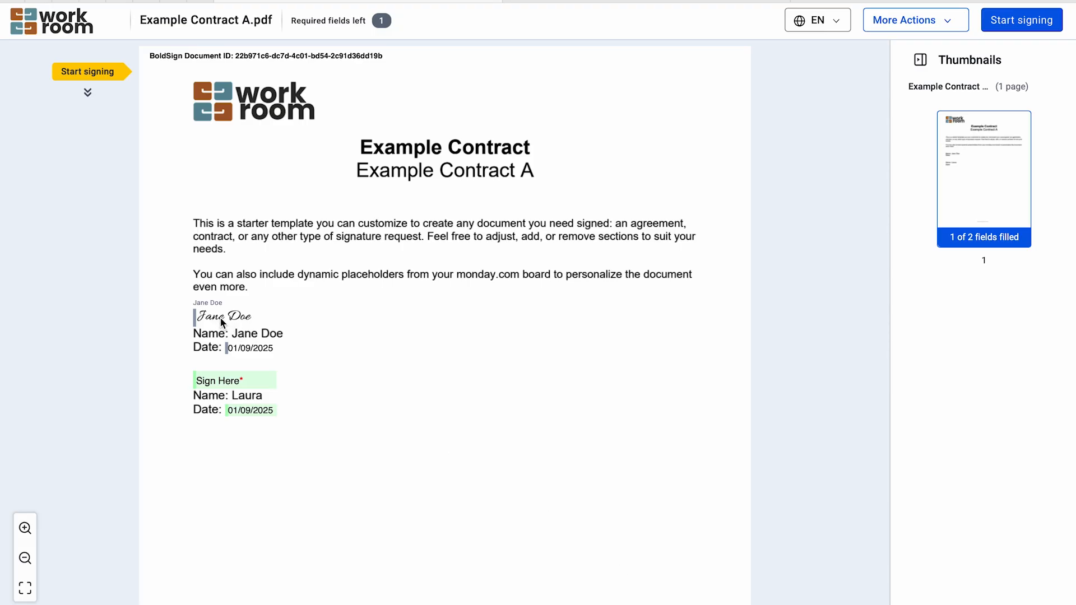
left_click(241, 381)
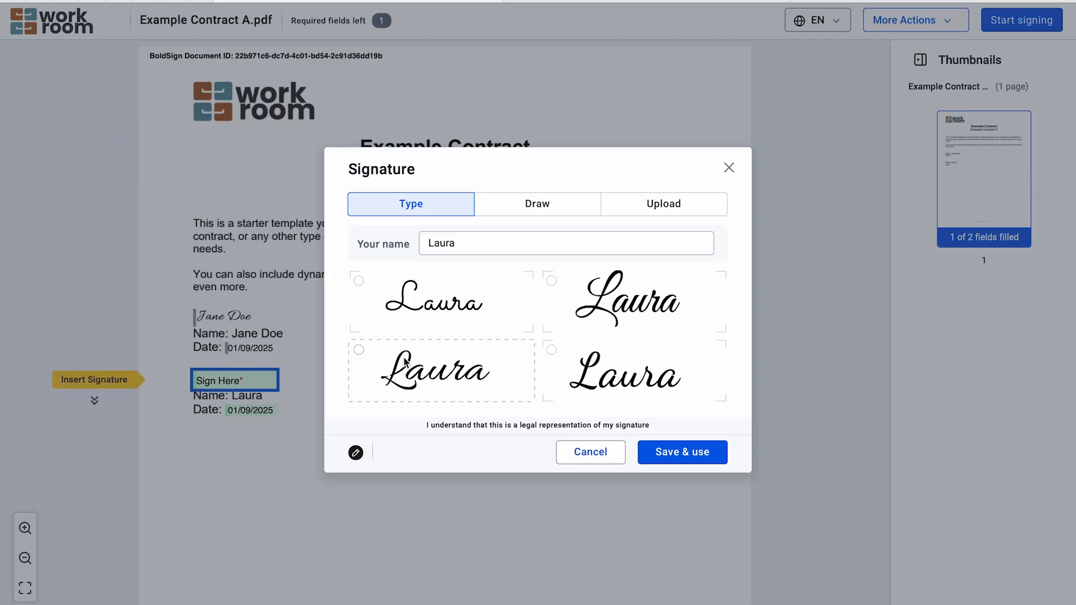
left_click(359, 350)
left_click(680, 451)
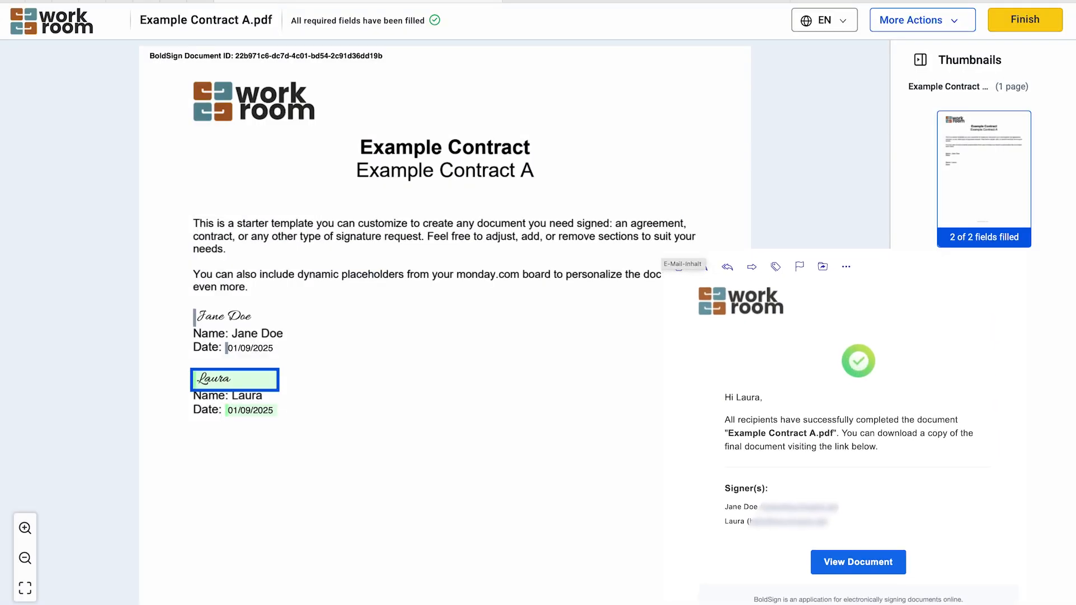
left_click(1021, 21)
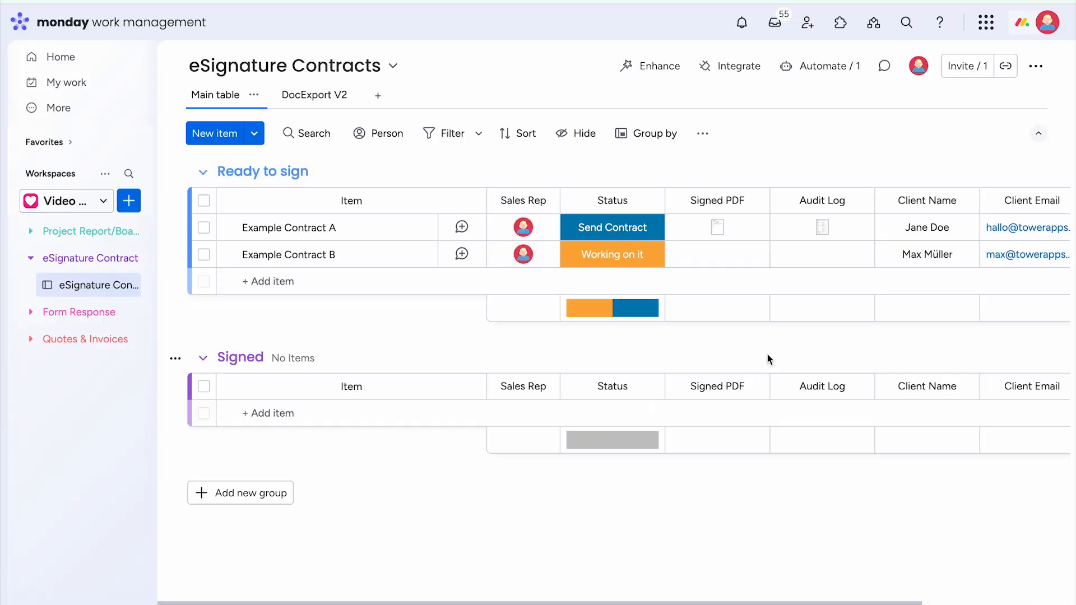
- View Example Contract A's Audit Log PDF, then scroll through the Signed PDF with both signatures
left_click(819, 226)
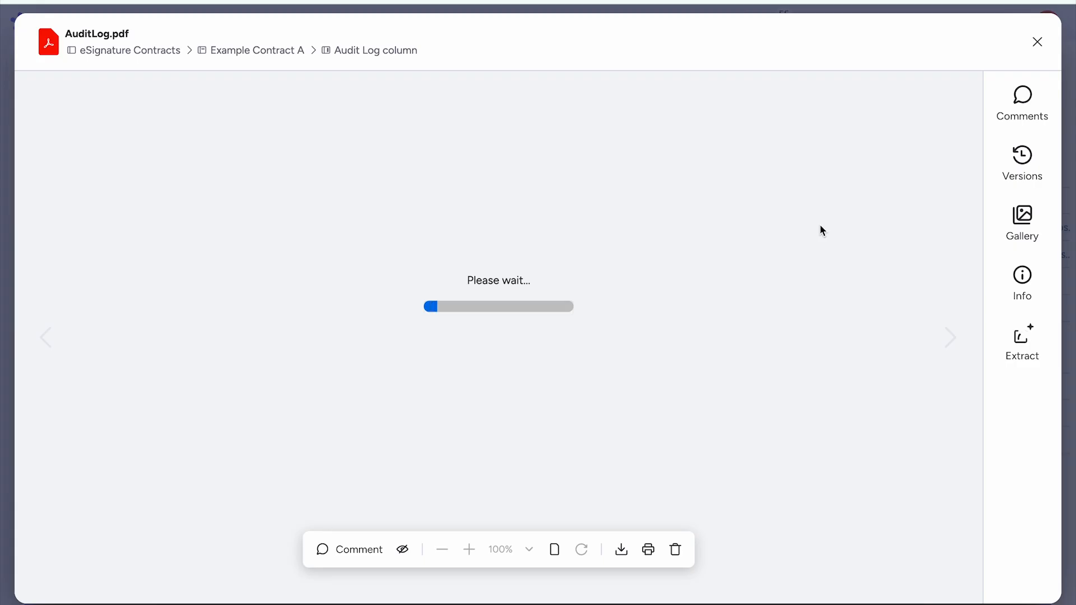
left_click(1036, 44)
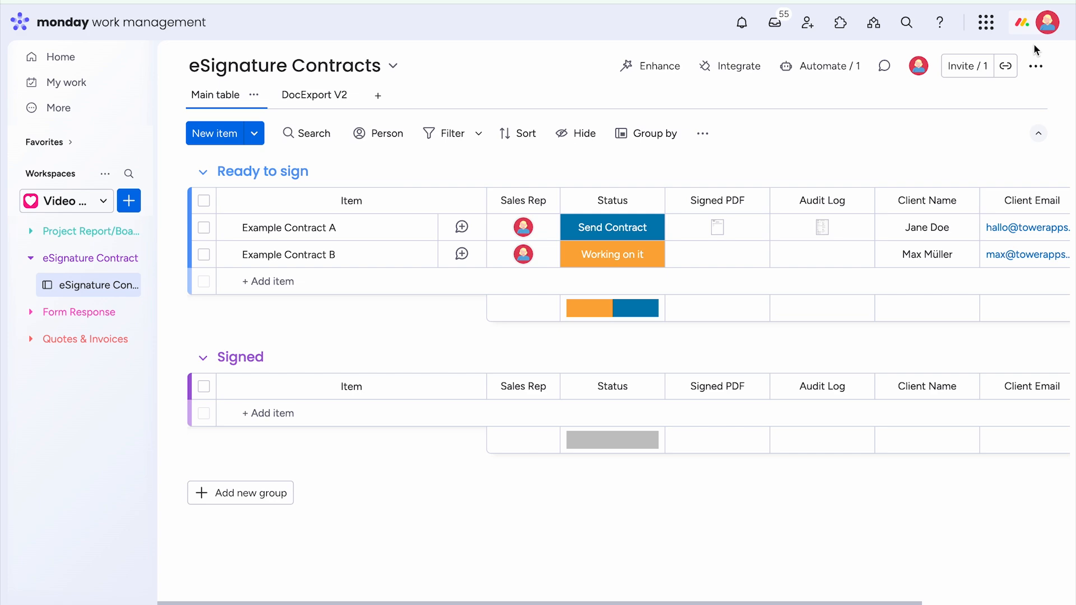
left_click(720, 229)
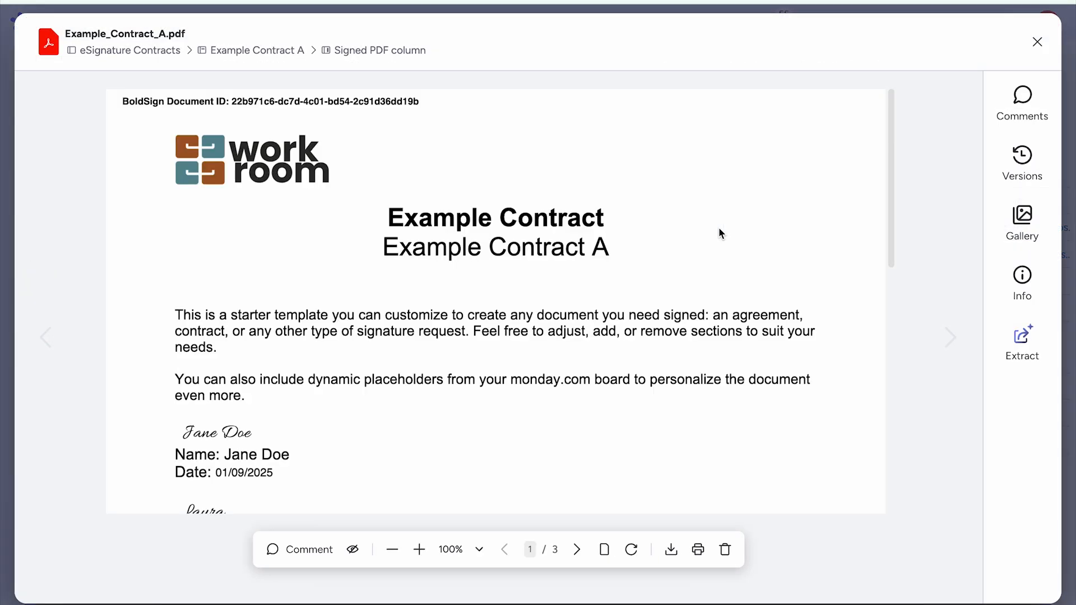
scroll(719, 225, "down", 2)
scroll(721, 224, "down", 4)
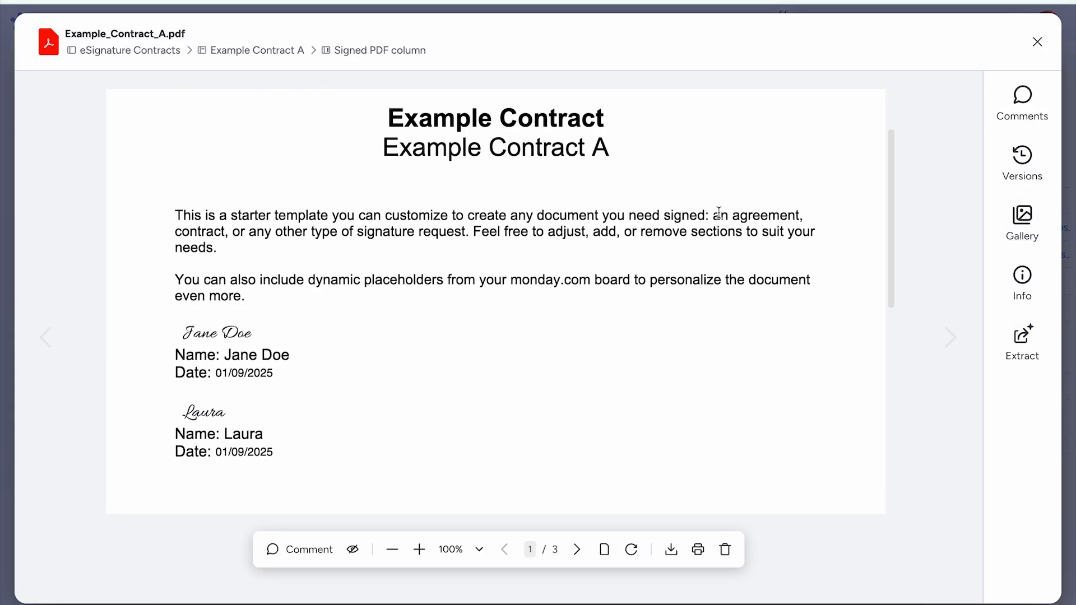
scroll(720, 208, "up", 5)
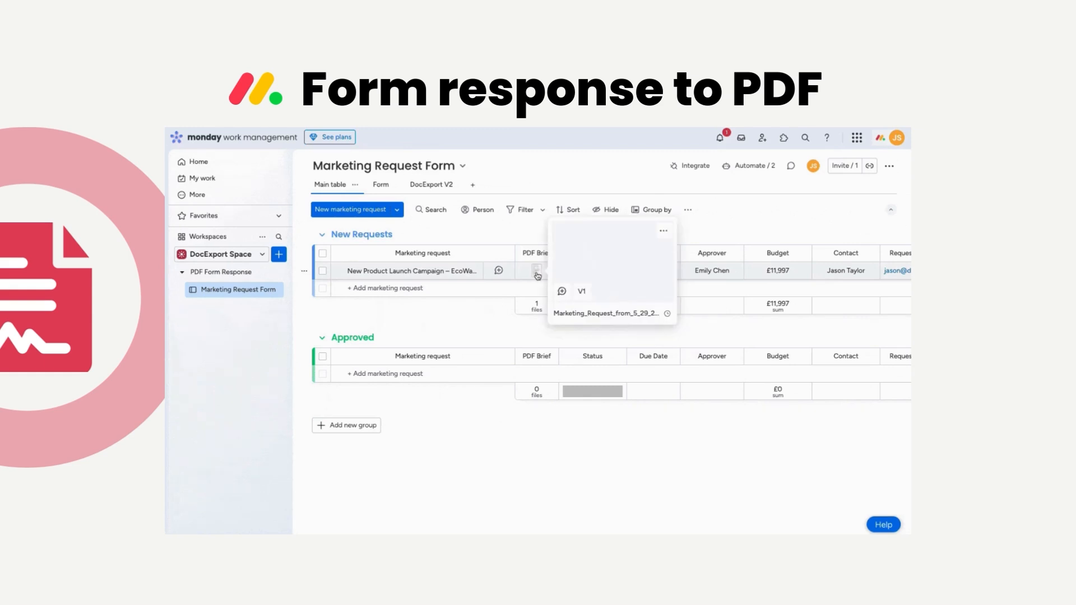
- Open the PDF Brief file and scroll through the Marketing Request Summary tables
left_click(536, 274)
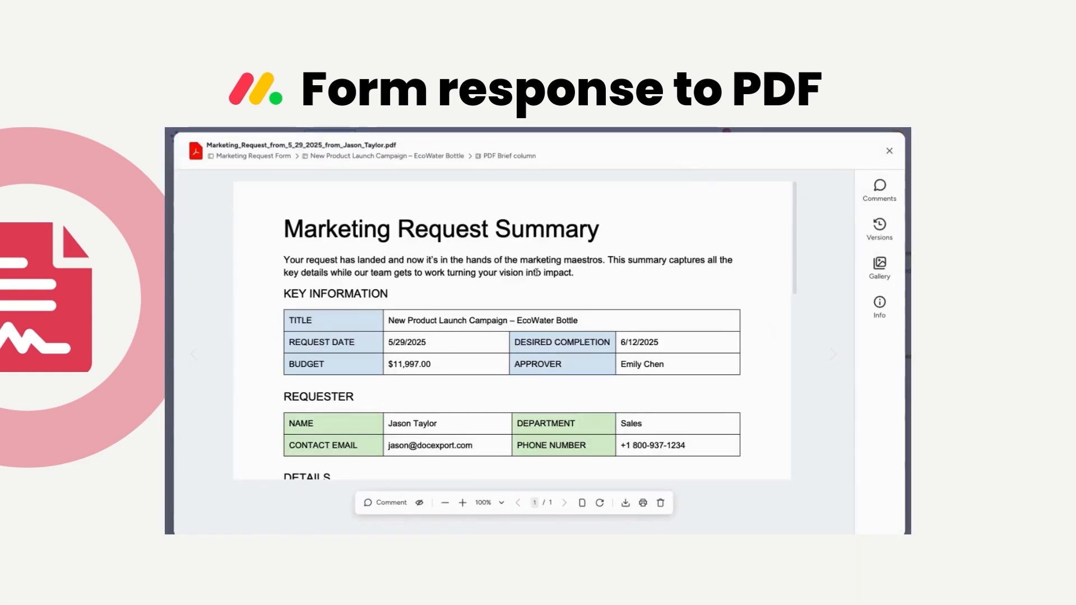
scroll(537, 273, "down", 3)
scroll(537, 275, "down", 5)
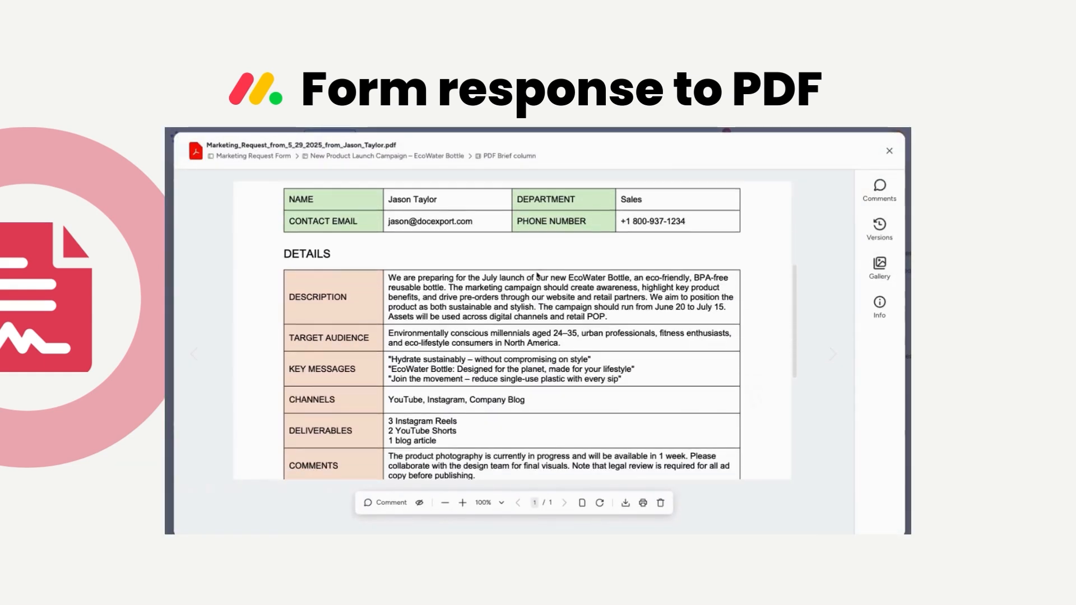
scroll(537, 274, "down", 2)
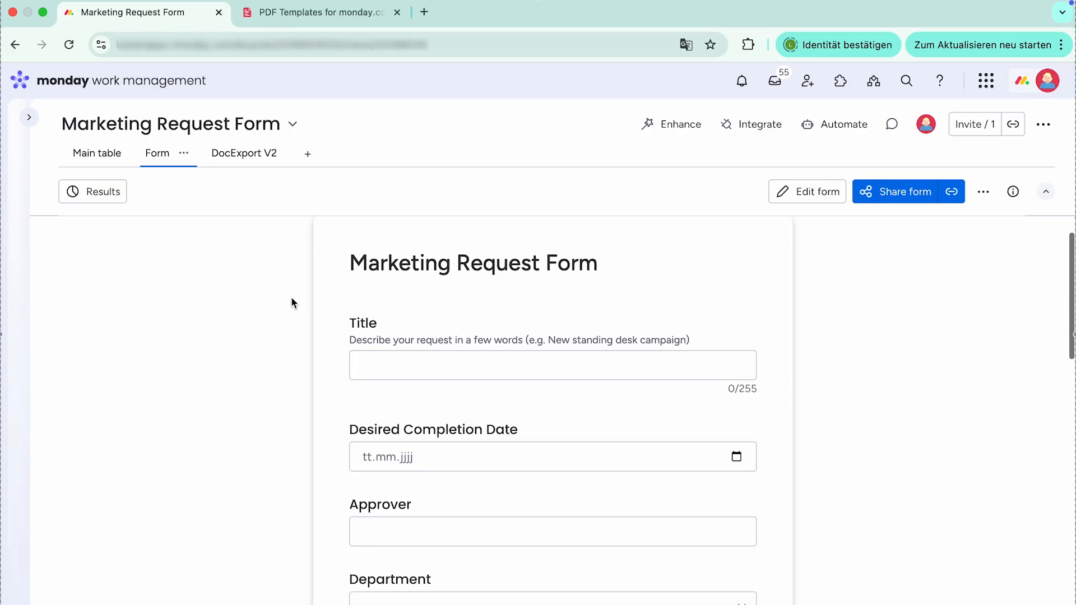
- Scroll through the Marketing Request Form fields, then switch to the Main table
scroll(292, 302, "down", 5)
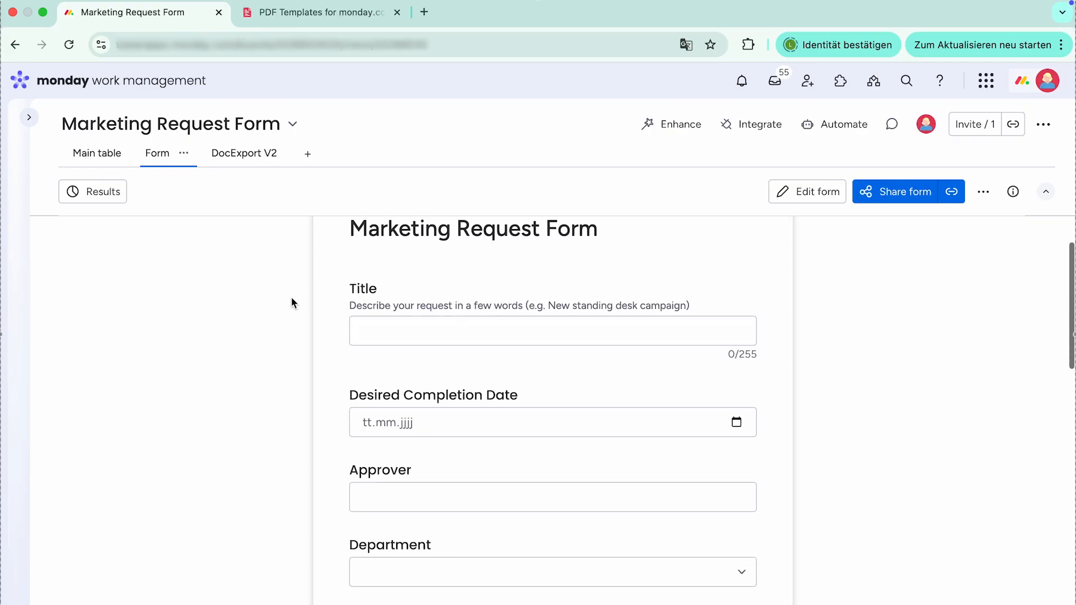
scroll(292, 303, "down", 5)
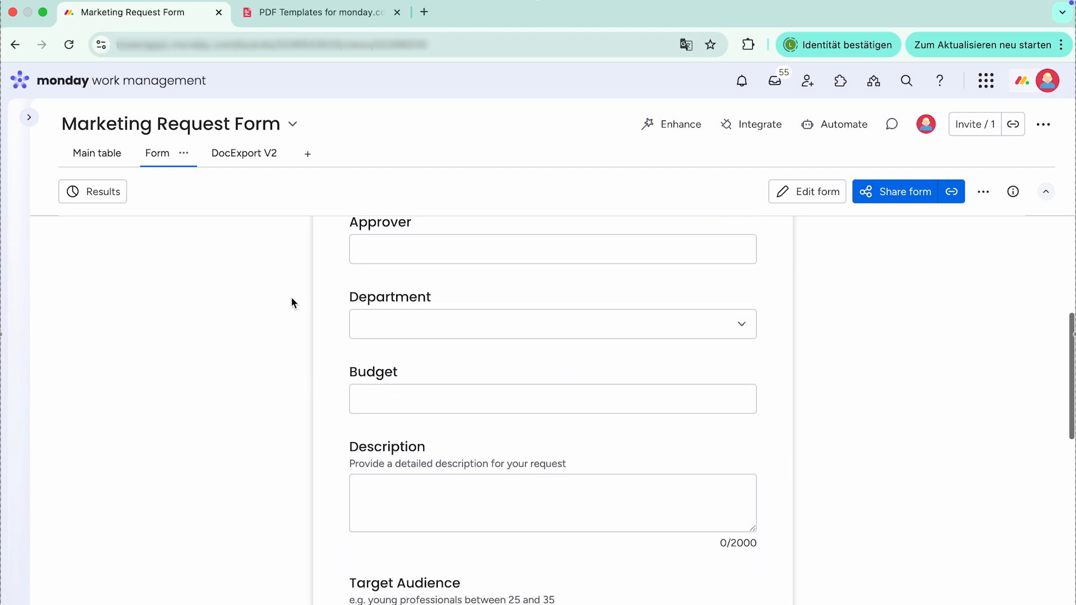
scroll(292, 303, "down", 5)
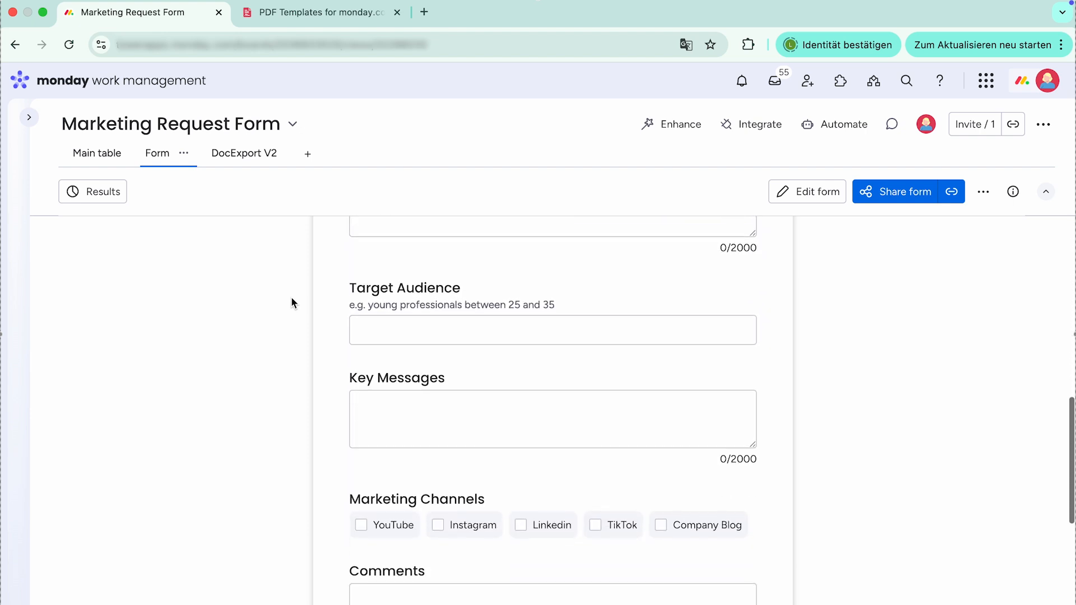
scroll(291, 302, "down", 5)
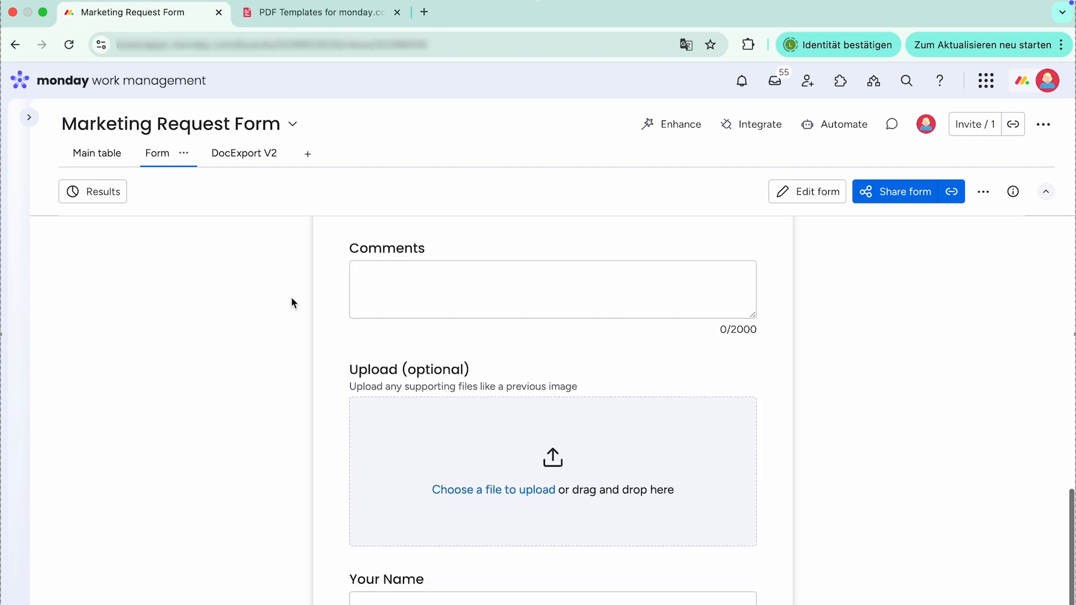
scroll(291, 303, "up", 15)
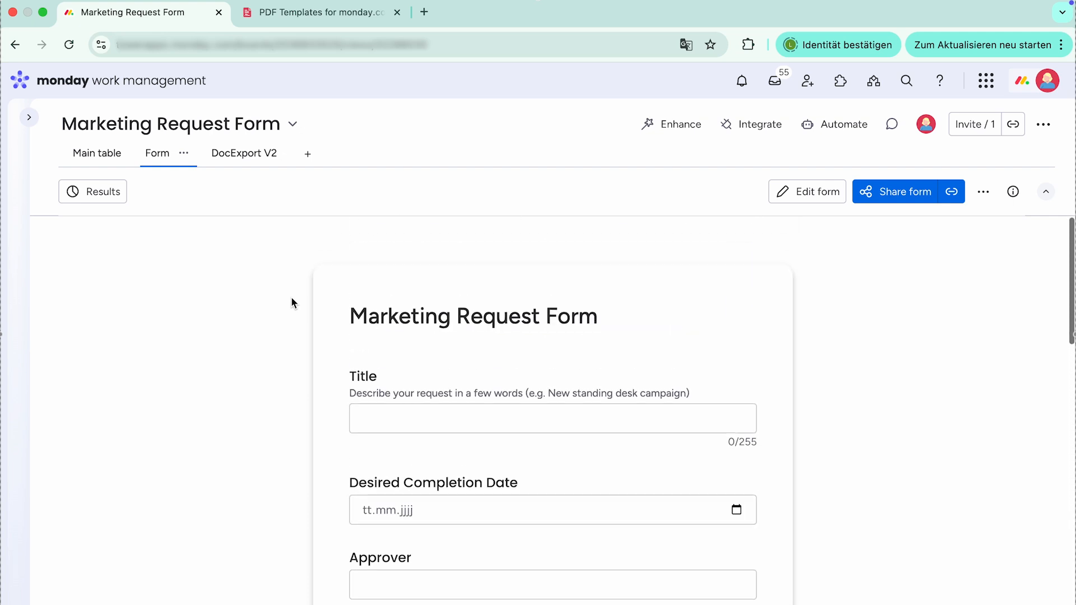
left_click(106, 156)
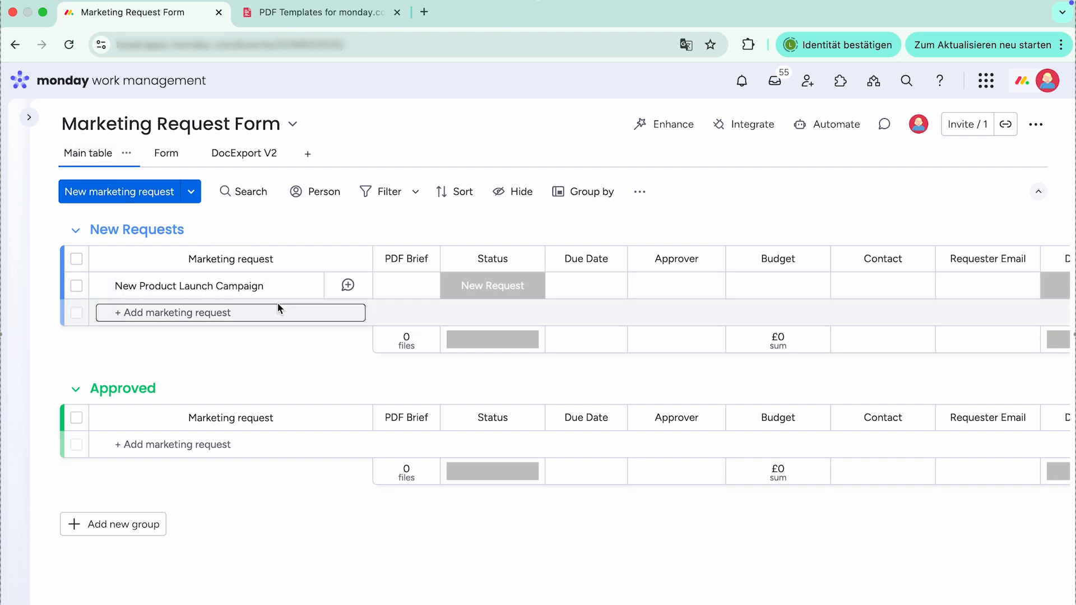
- Preview the Marketing Request Summary template, then download and open Marketing-Request-Form-Template.docx
left_click(335, 14)
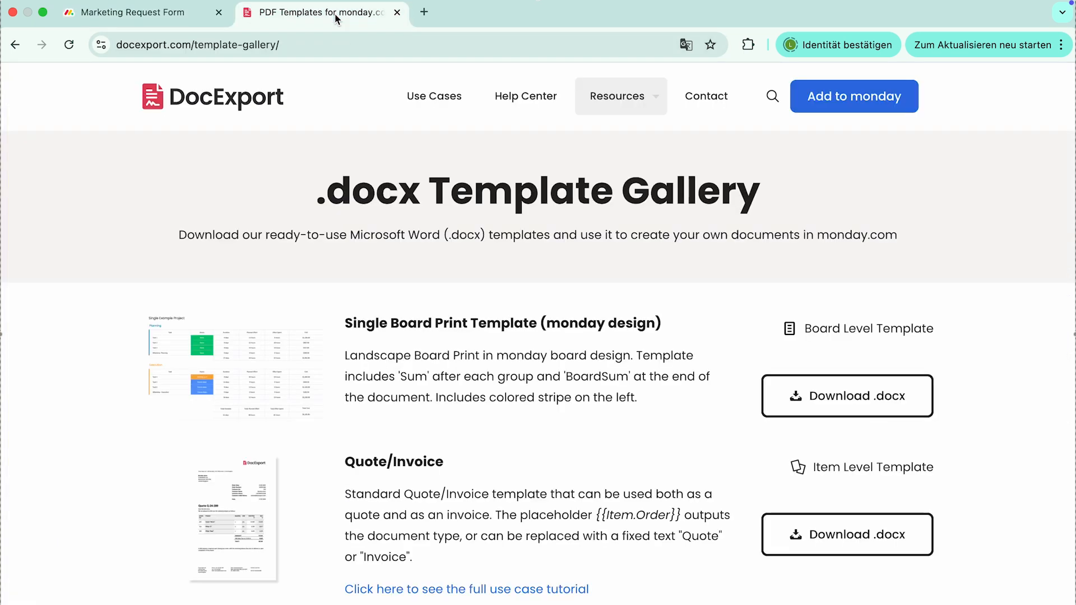
scroll(485, 283, "down", 3)
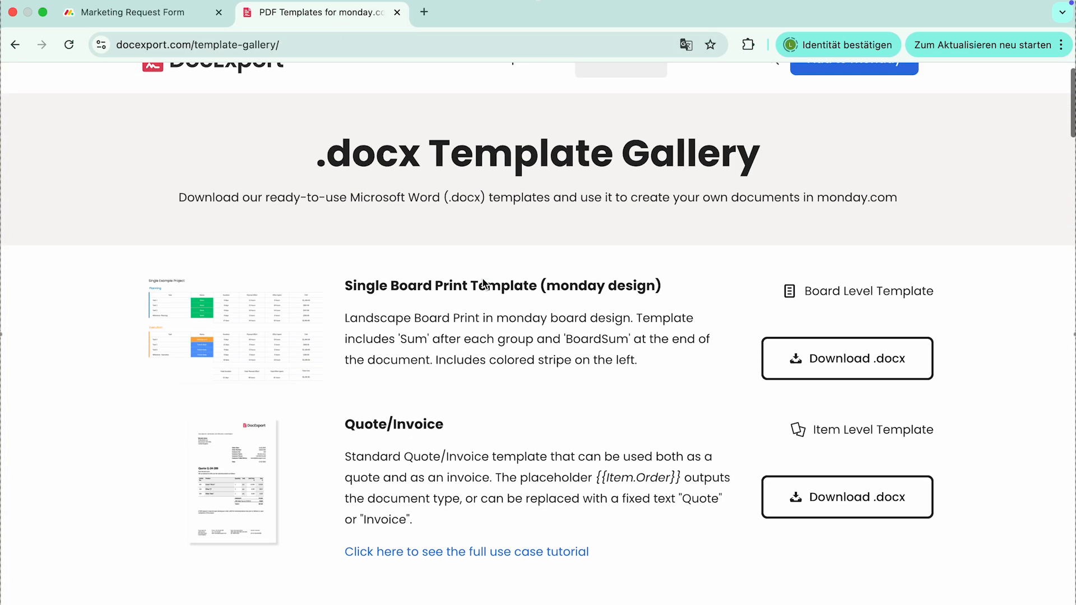
scroll(484, 282, "down", 4)
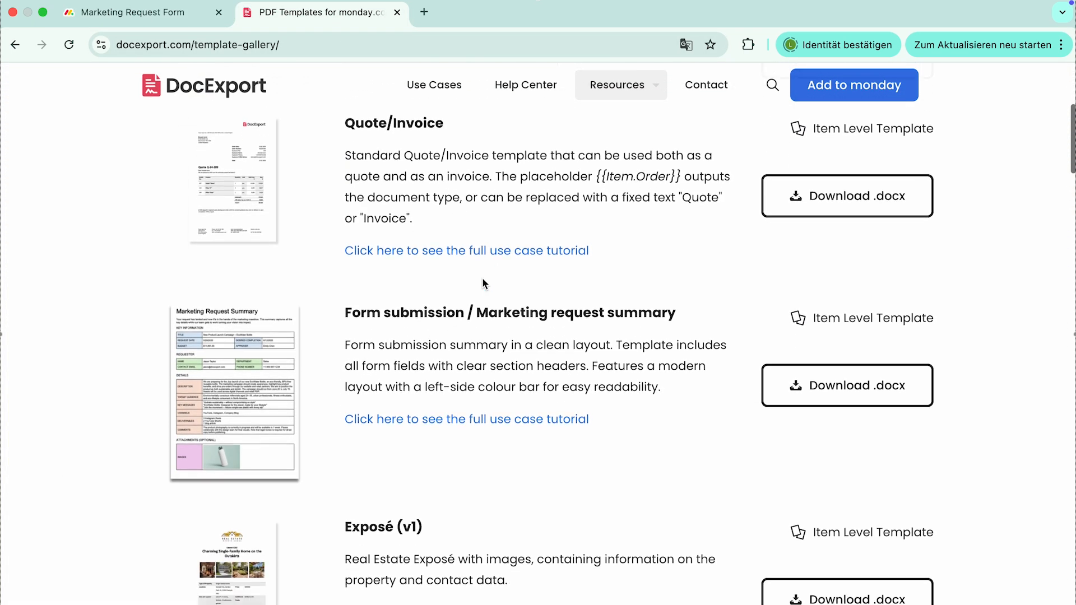
left_click(265, 394)
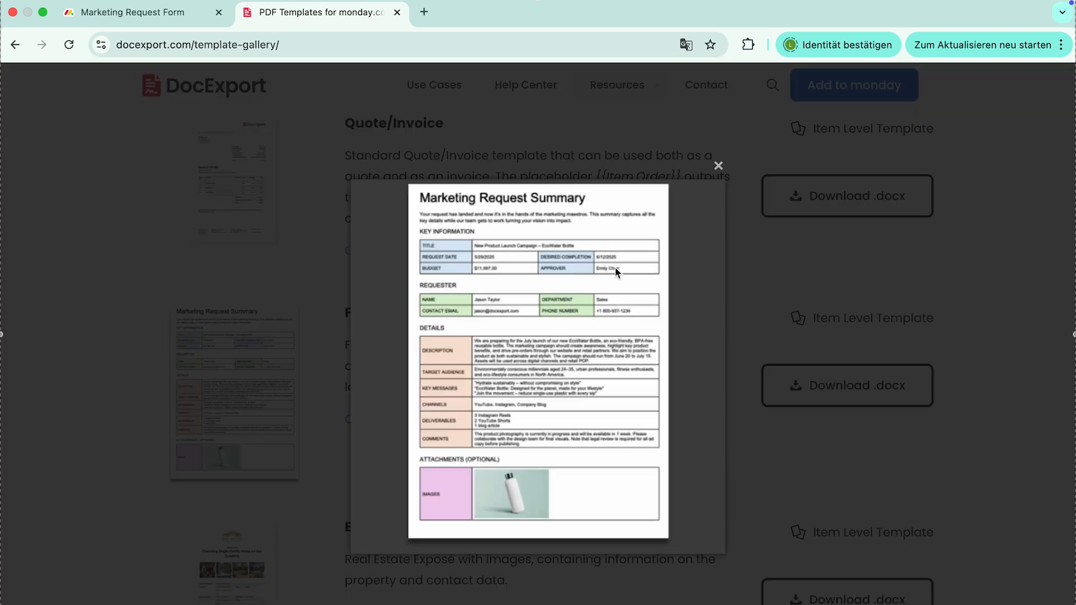
left_click(721, 168)
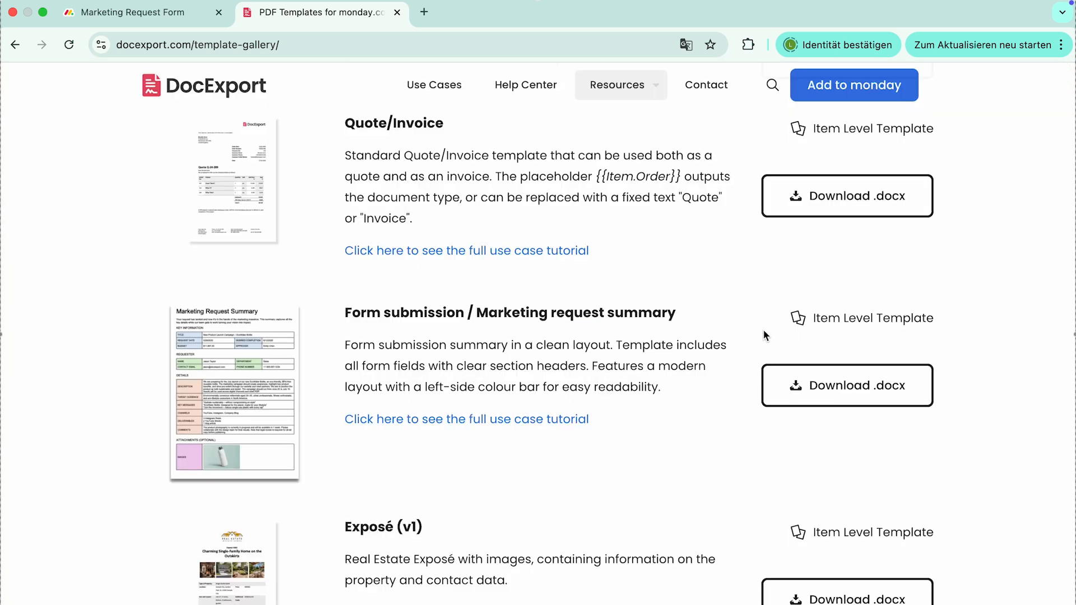
scroll(763, 335, "down", 2)
left_click(830, 332)
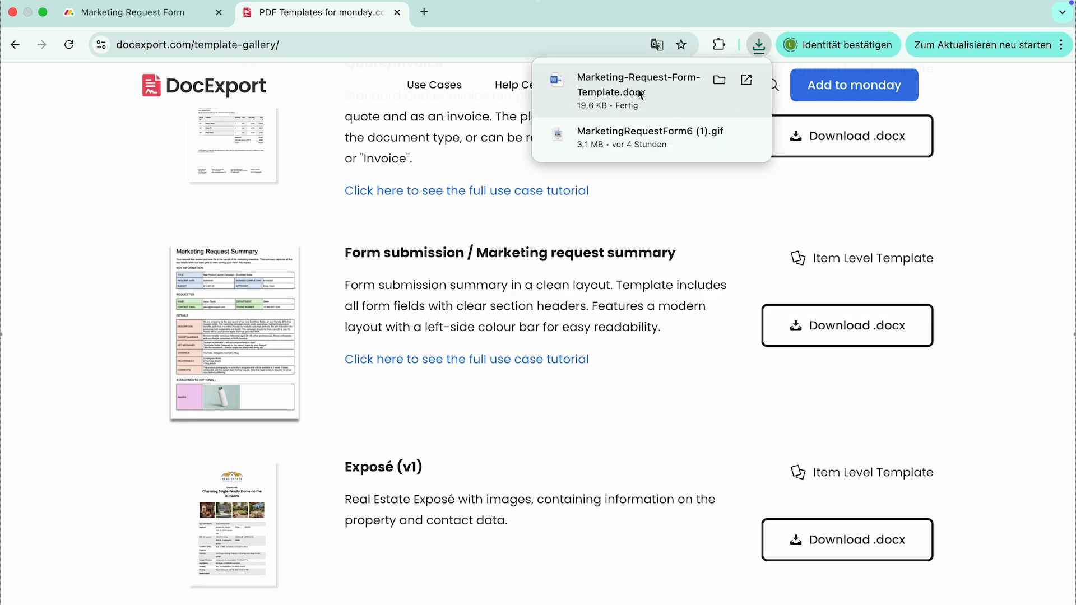
left_click(639, 92)
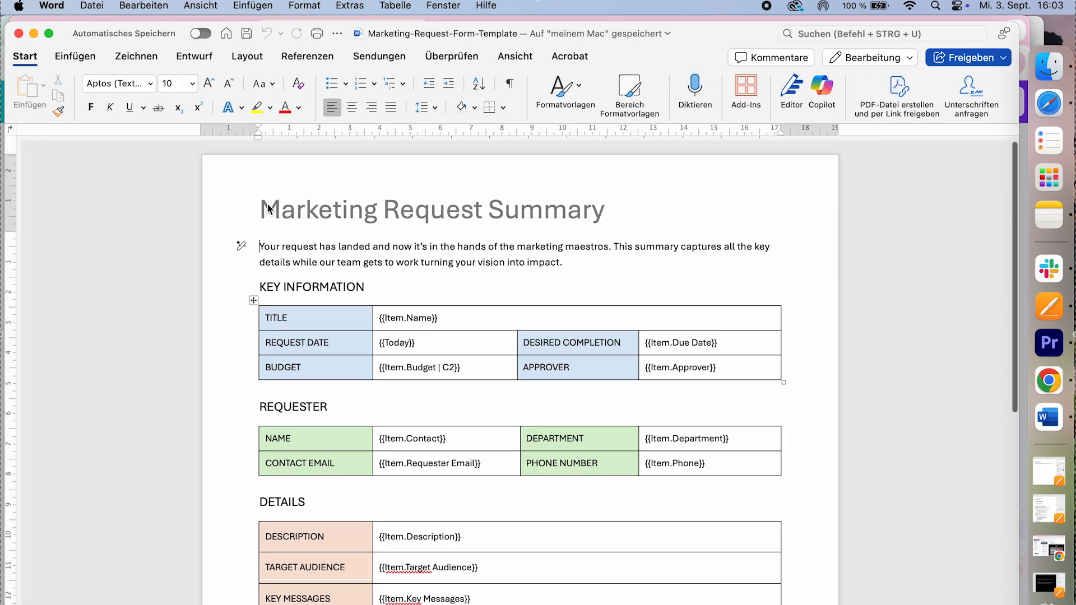
- Make the template's header title bold and reduce its font size from 26 to 22
double_click(465, 211)
triple_click(465, 212)
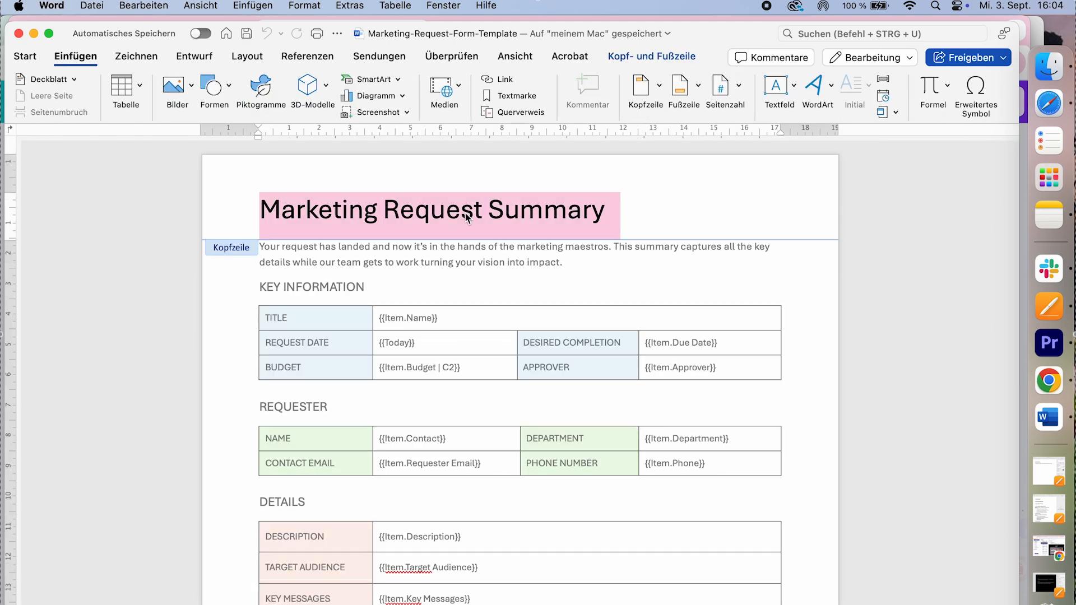
left_click(34, 62)
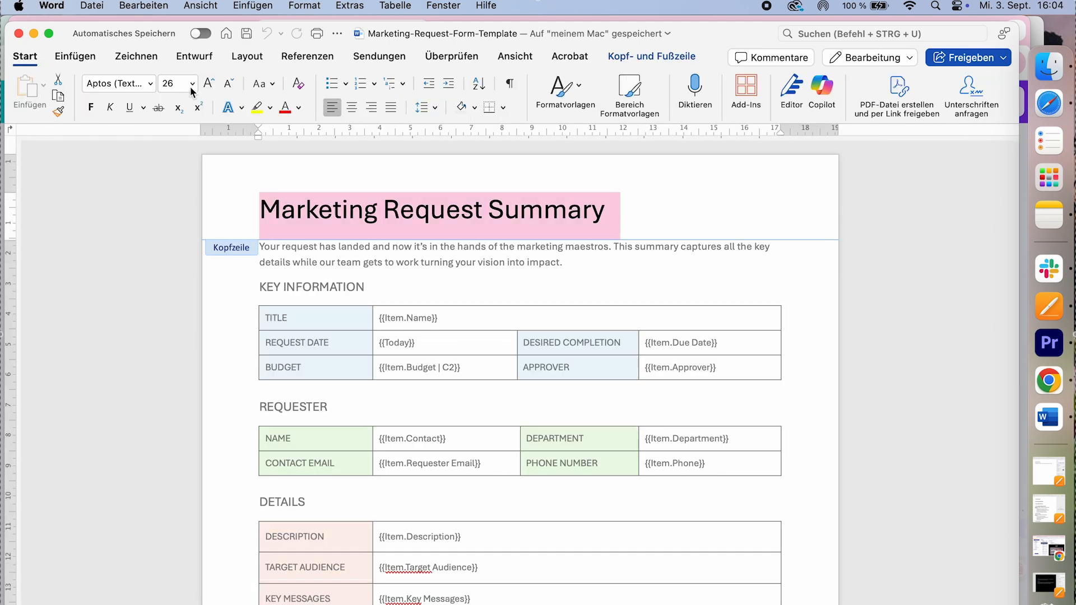
left_click(230, 85)
left_click(230, 85)
left_click(90, 107)
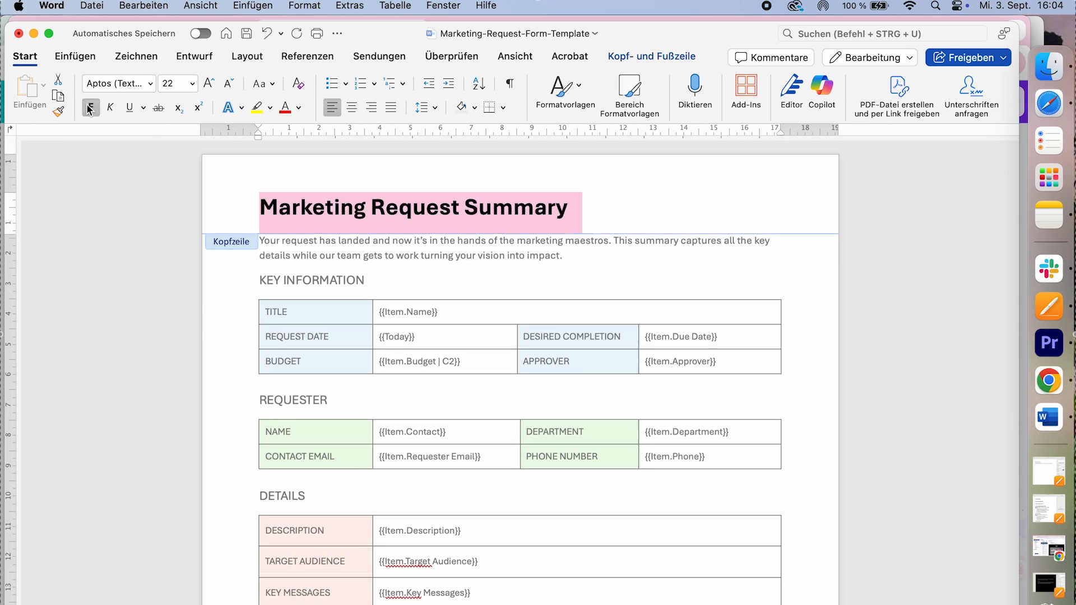
double_click(459, 261)
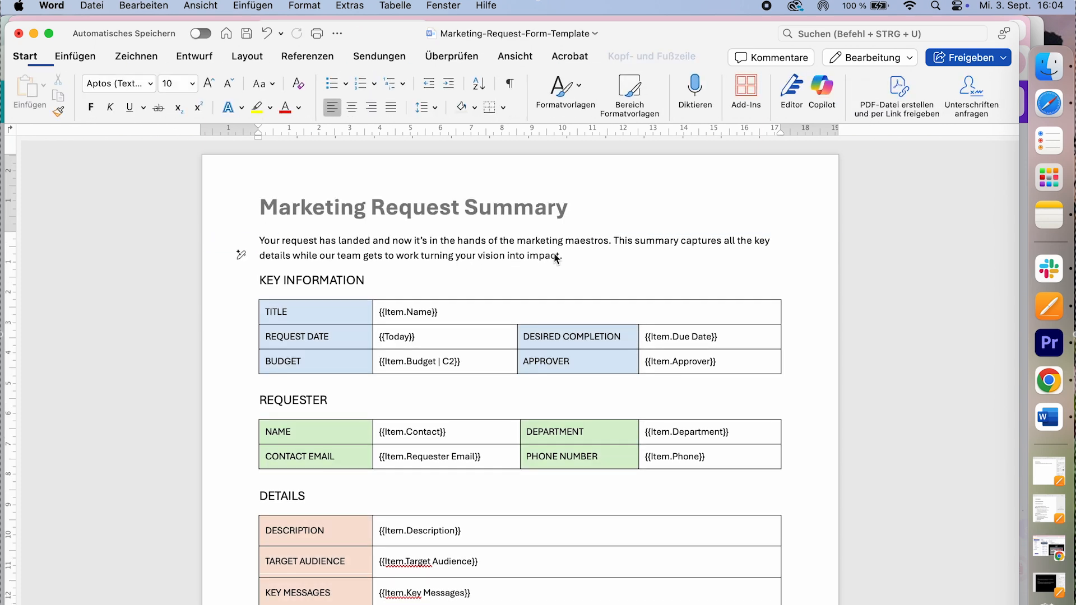
- Look over the placeholder tables, including {{Item.Target Audience}}, then go to the Create Templates help page
scroll(524, 334, "down", 5)
scroll(524, 336, "down", 3)
key("super+z")
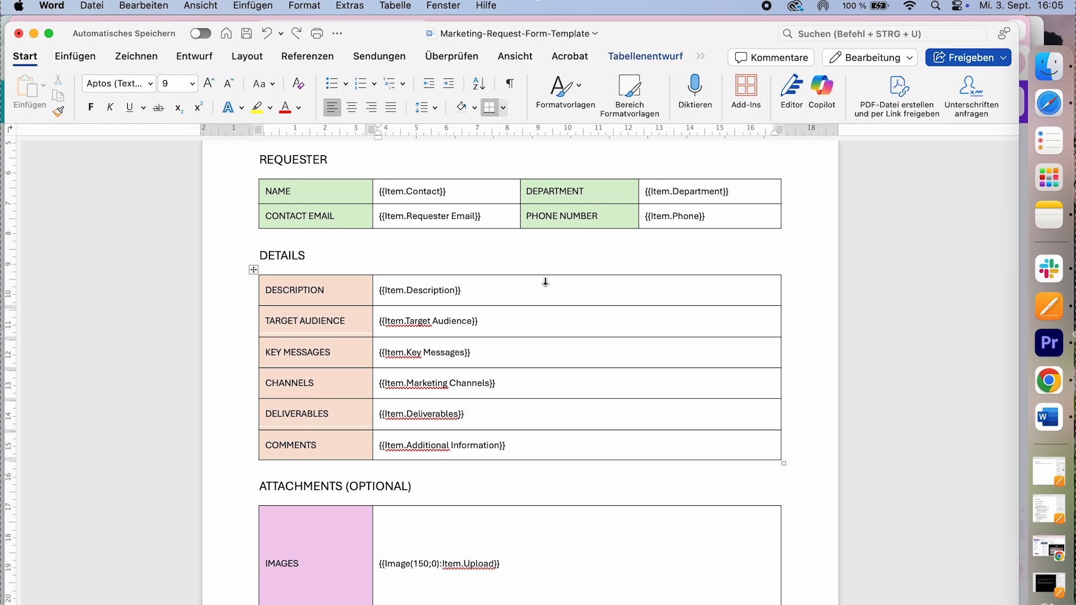
scroll(547, 293, "down", 2)
scroll(547, 293, "down", 1)
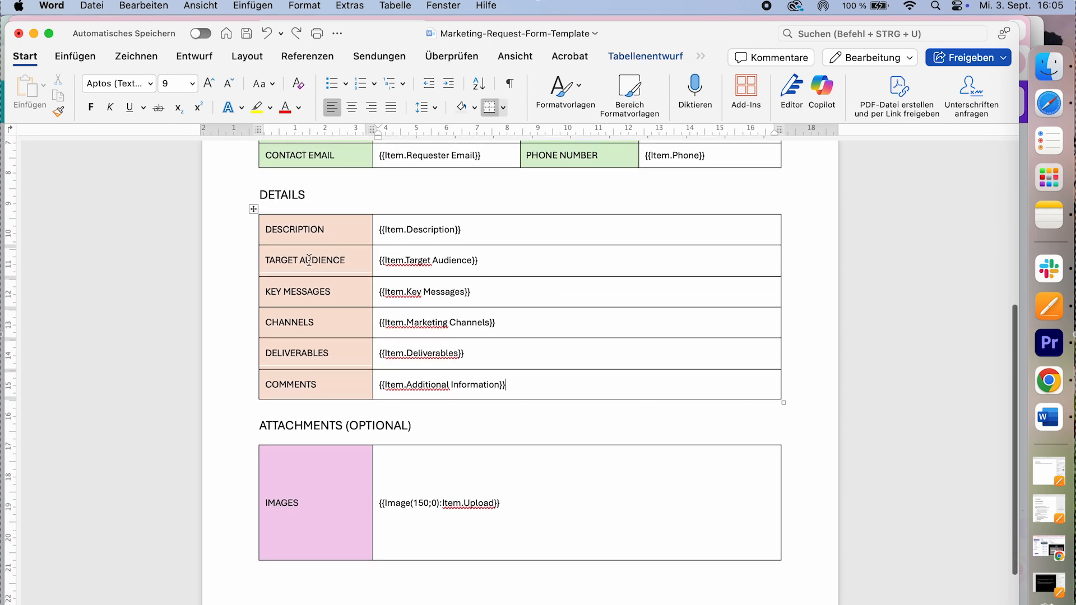
left_click_drag(381, 261, 483, 261)
left_click(496, 260)
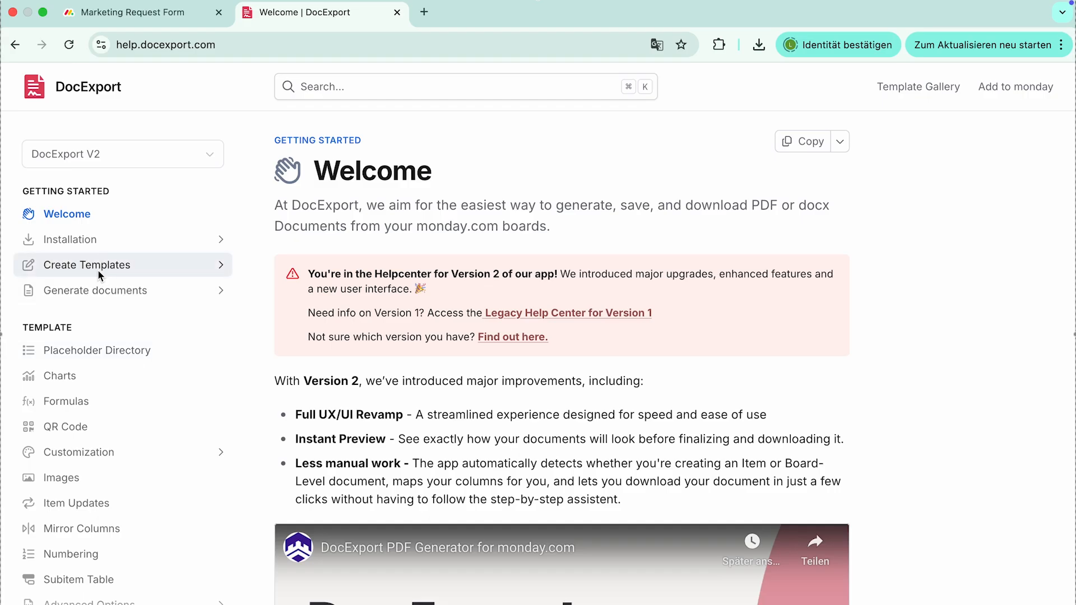
left_click(97, 270)
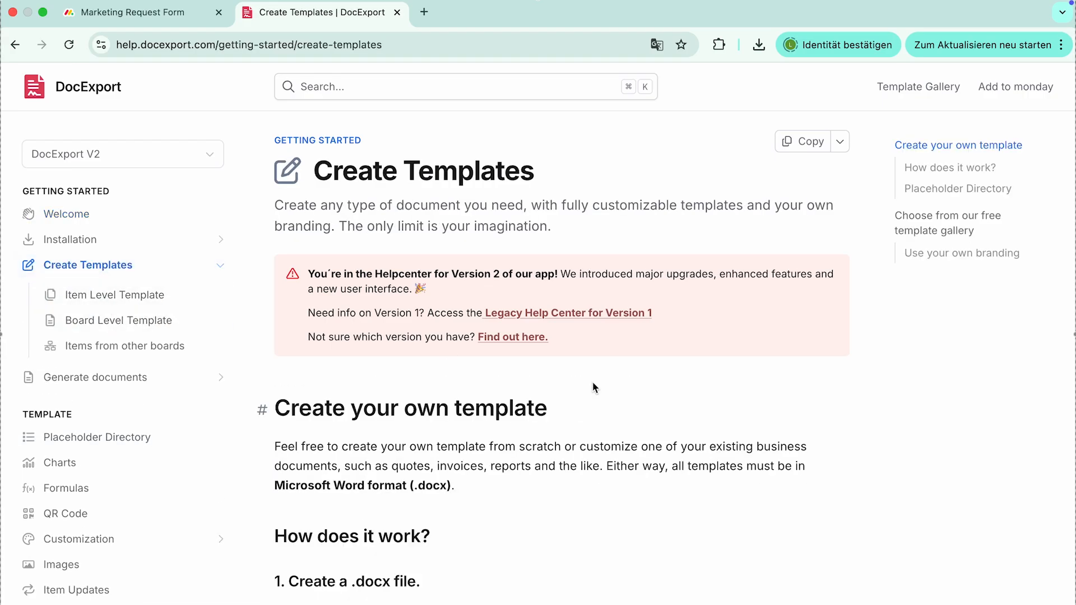
- Go from Create Templates to the Placeholder Directory and browse its docx placeholder sections
scroll(592, 382, "down", 6)
scroll(594, 386, "down", 12)
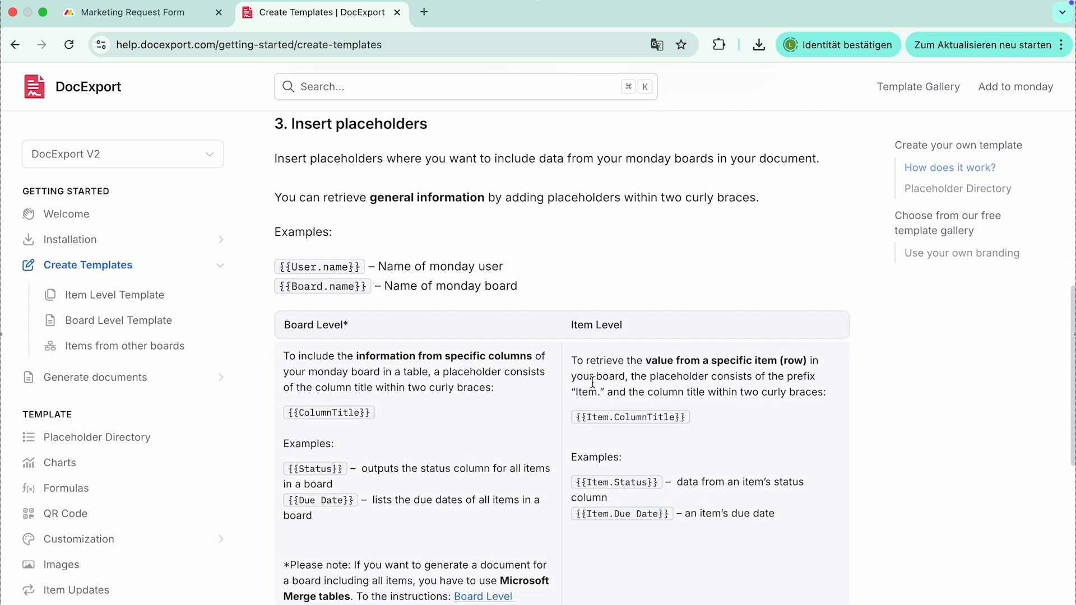
scroll(593, 382, "down", 2)
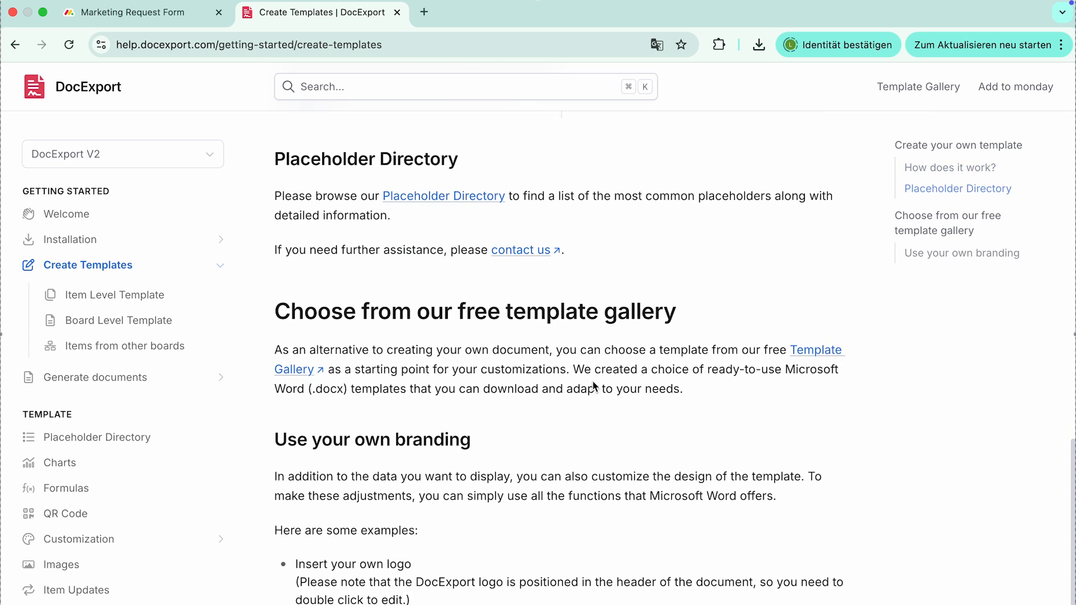
left_click(476, 201)
scroll(476, 204, "down", 3)
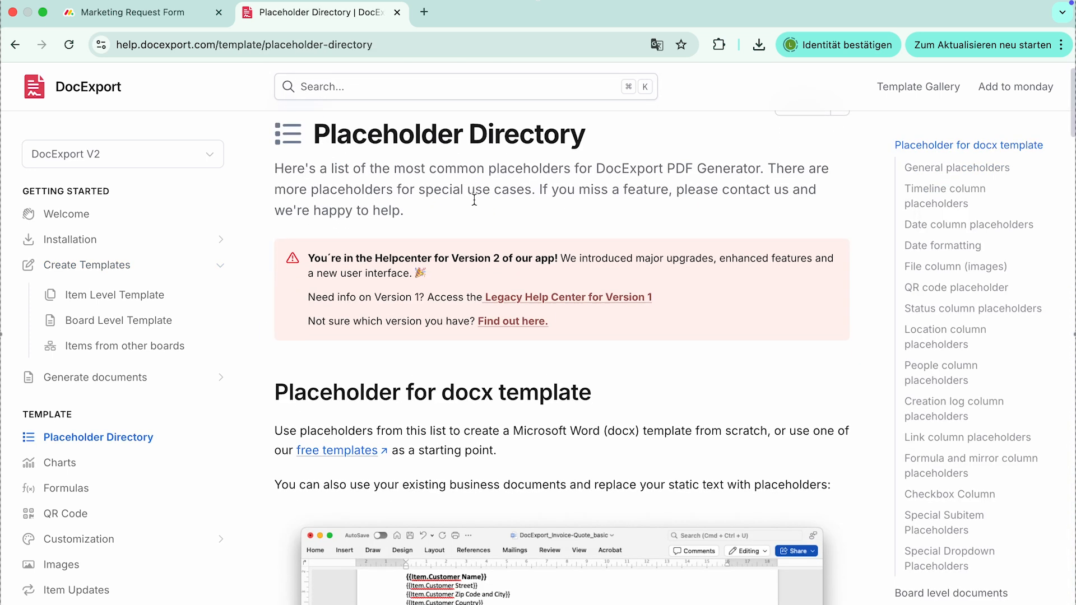
scroll(475, 202, "down", 10)
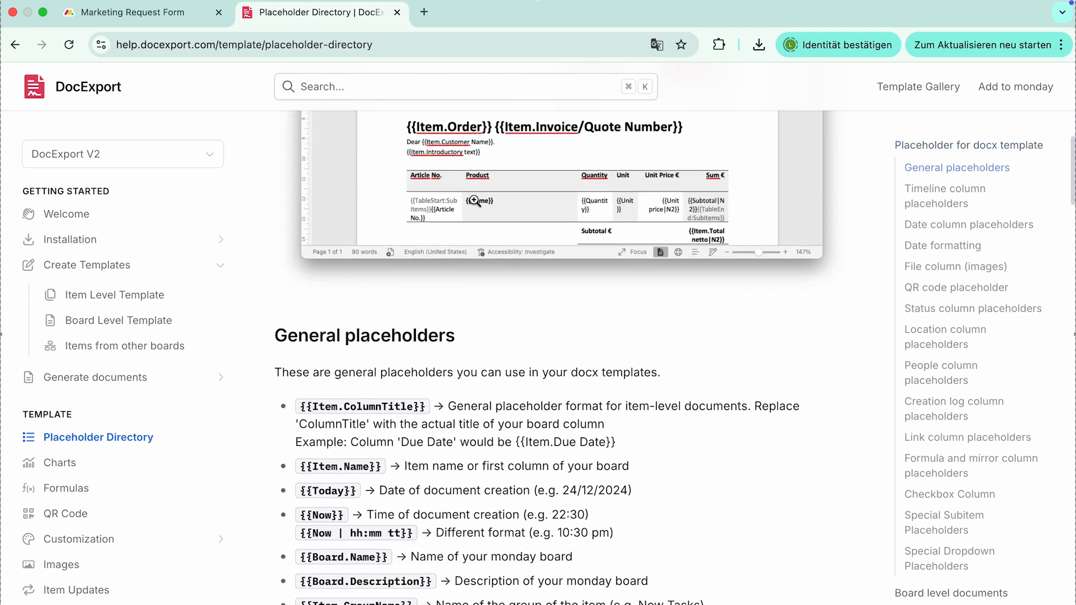
scroll(475, 200, "down", 20)
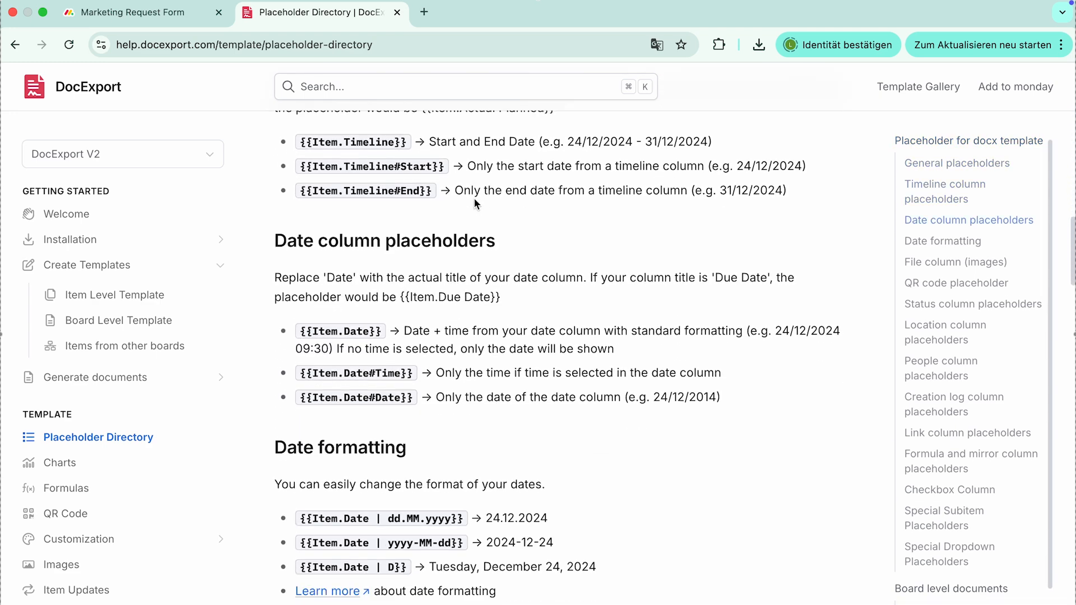
scroll(474, 200, "up", 20)
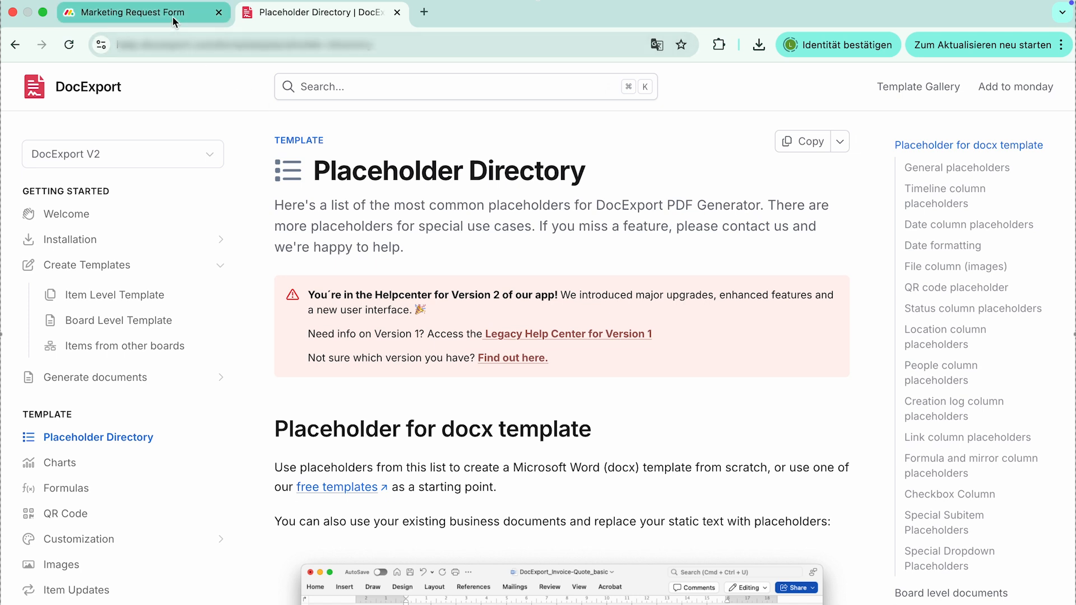
- Upload Marketing-Request-Form-Template.docx from Downloads as a new template in the board's DocExport V2 view
left_click(172, 16)
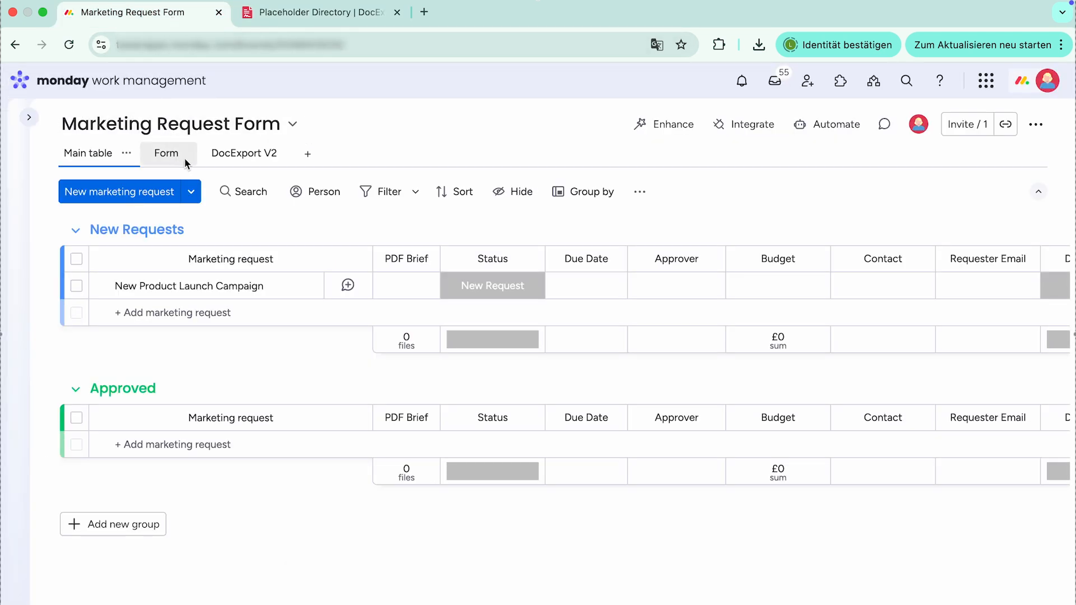
left_click(242, 159)
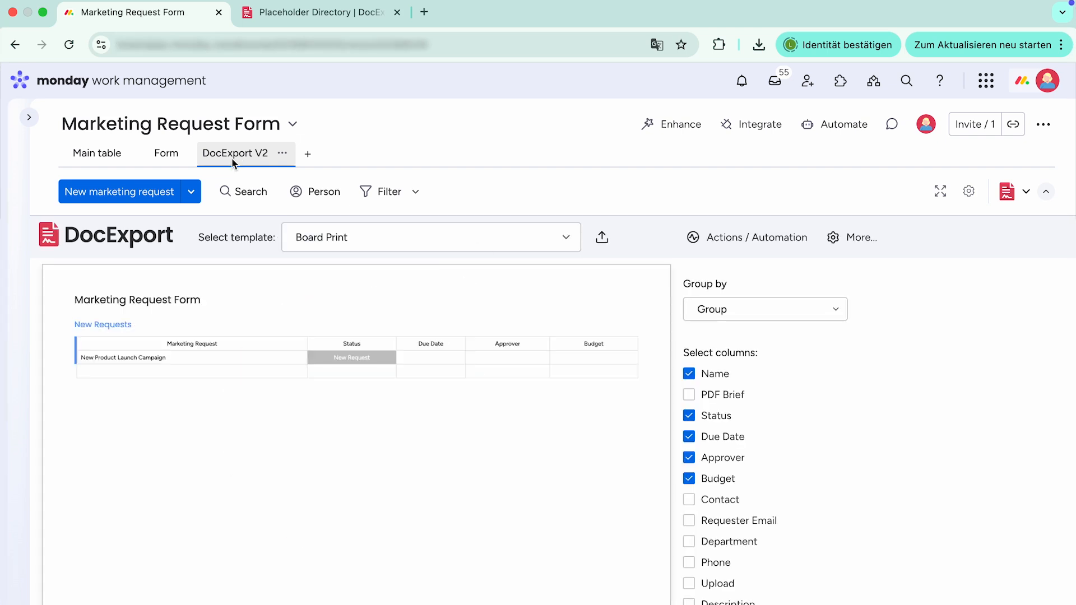
left_click(603, 241)
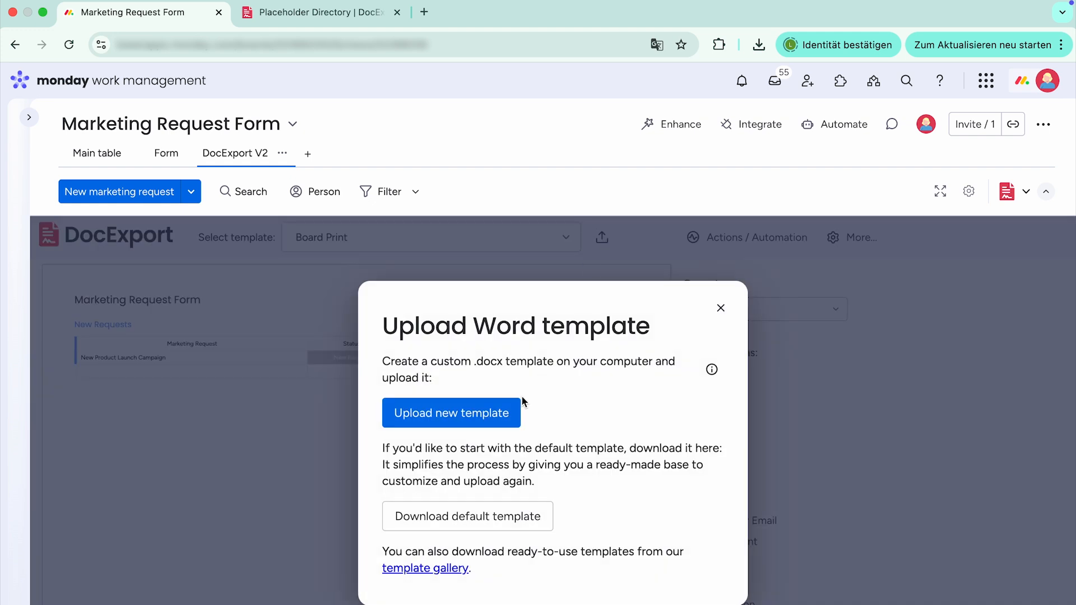
left_click(463, 420)
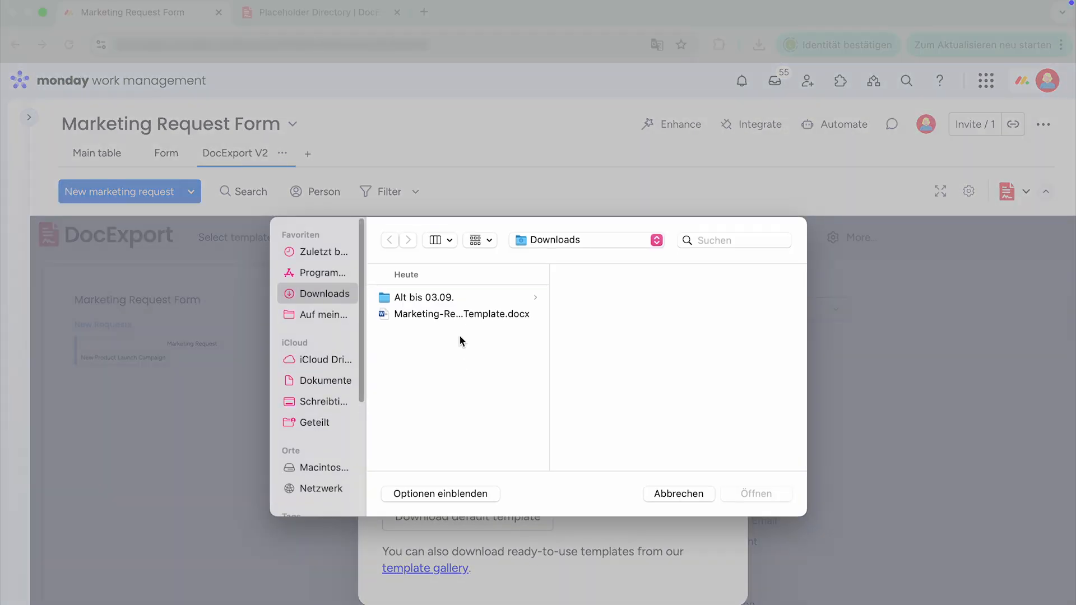
left_click(460, 315)
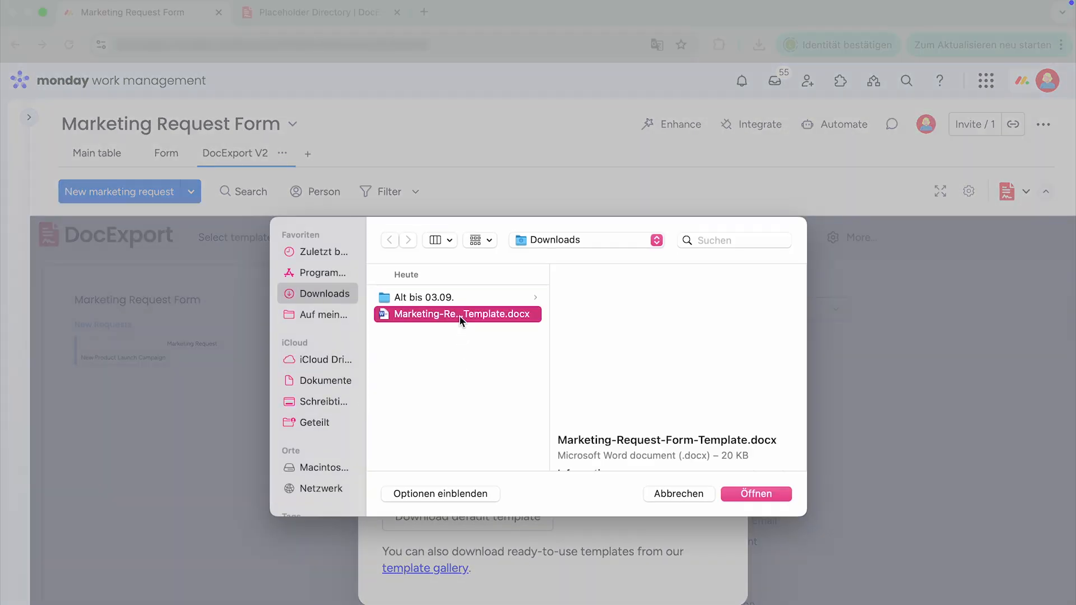
left_click(756, 493)
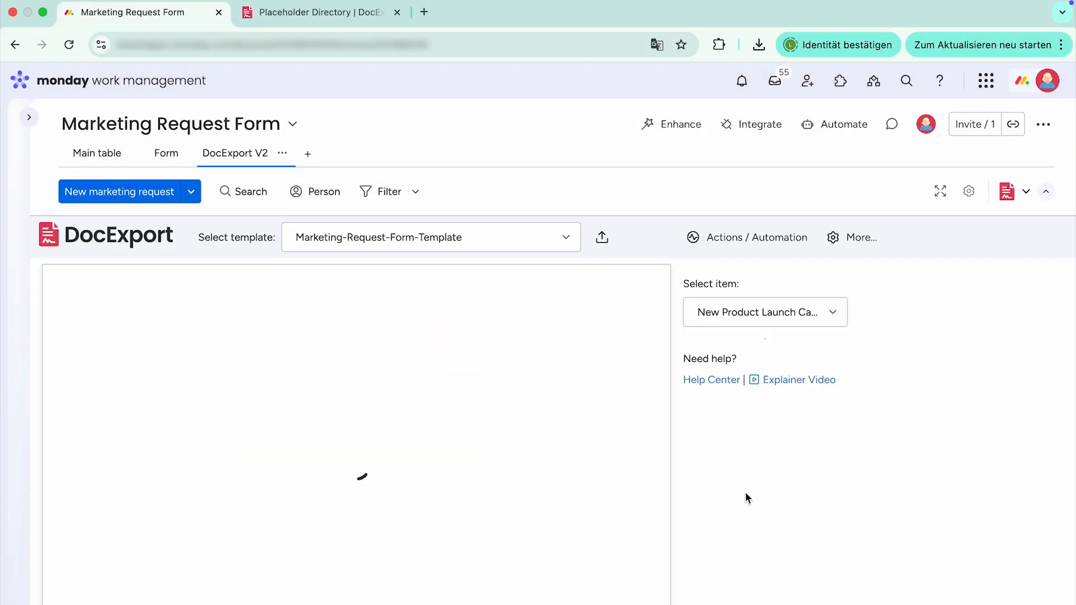
scroll(745, 492, "down", 2)
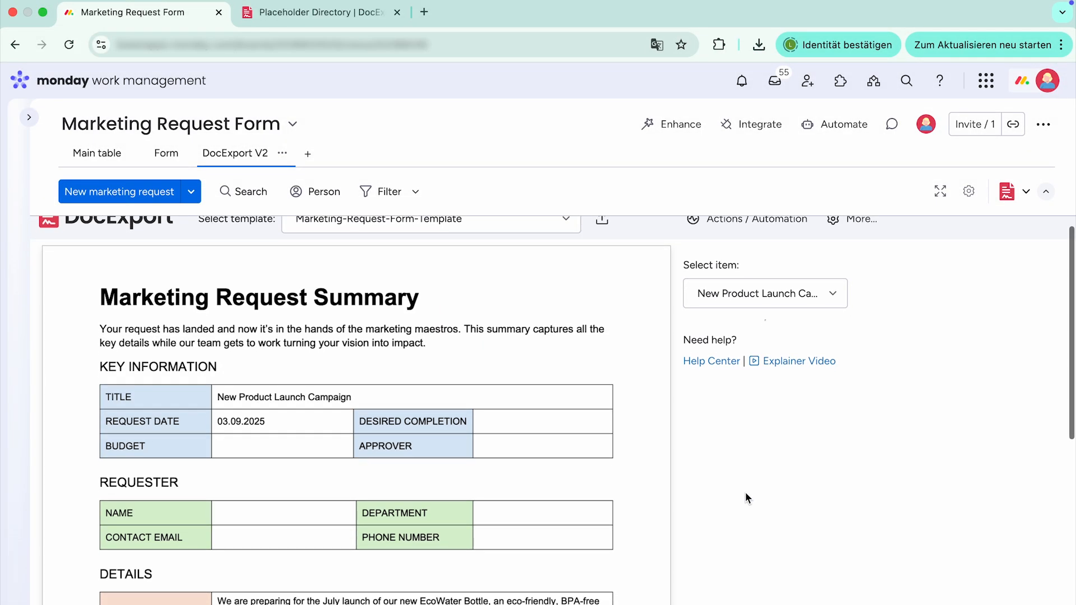
scroll(608, 461, "down", 5)
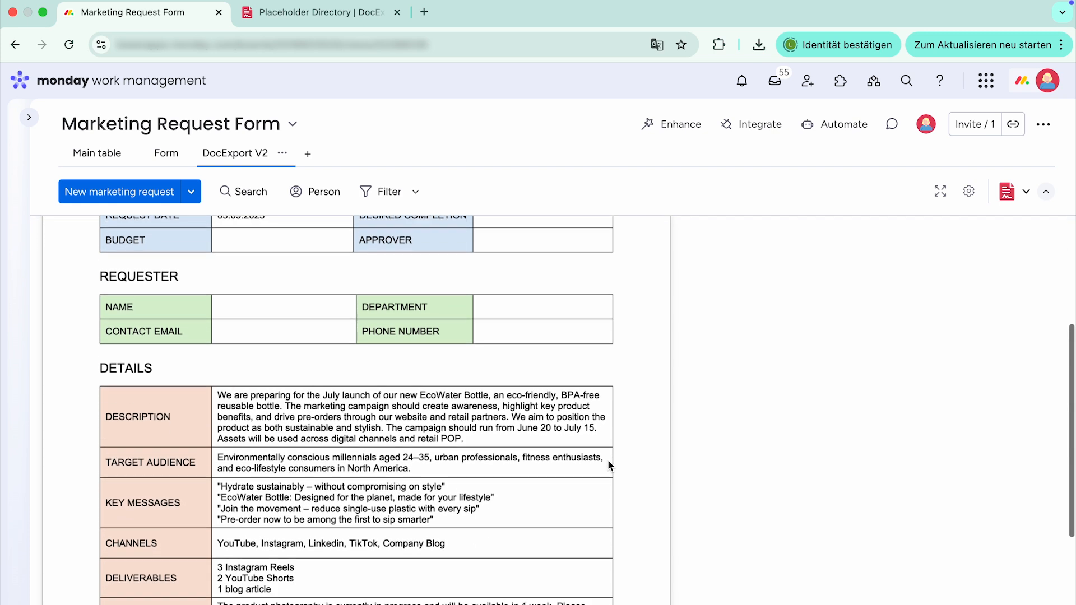
scroll(608, 464, "down", 3)
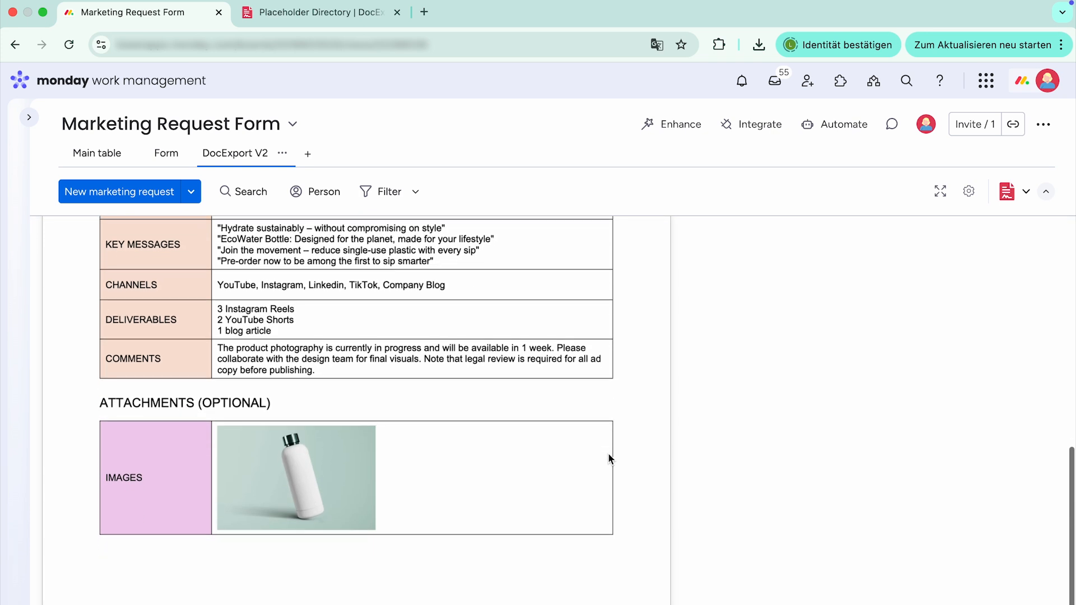
scroll(610, 458, "up", 1)
scroll(610, 458, "up", 6)
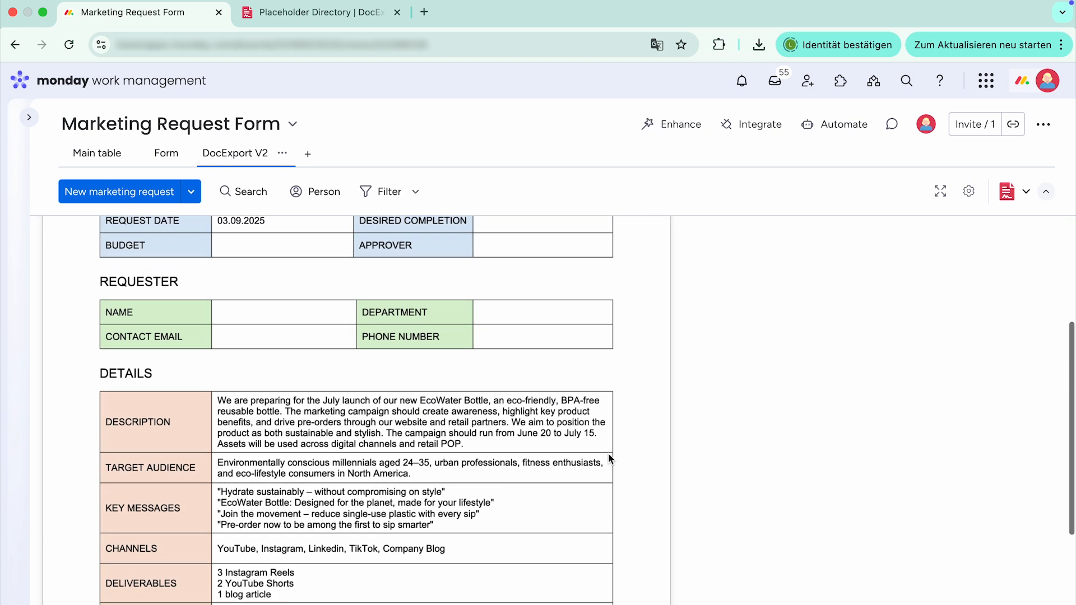
scroll(611, 459, "up", 5)
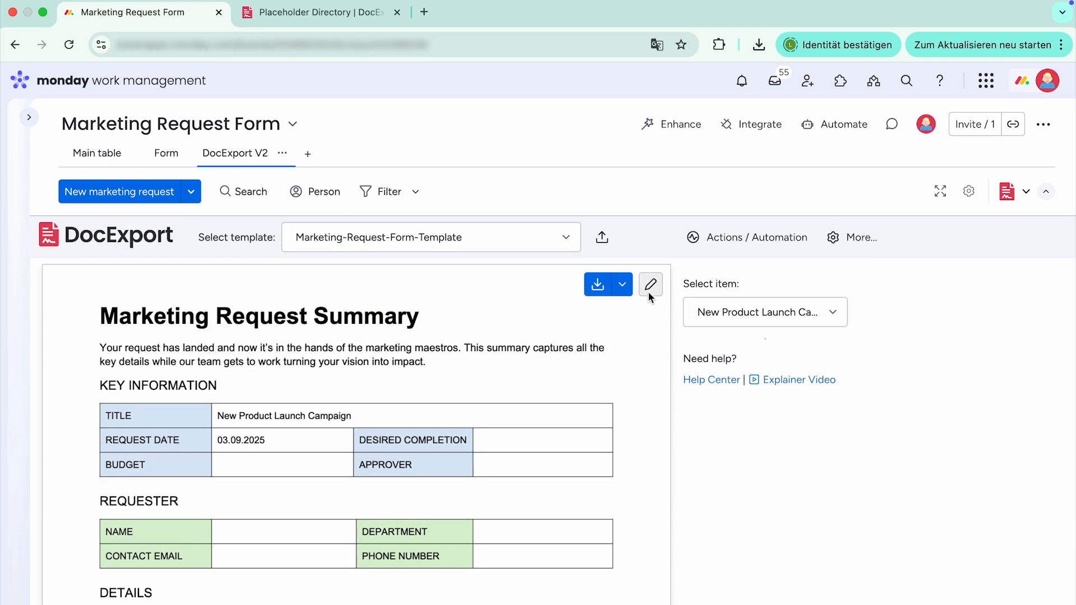
left_click(650, 286)
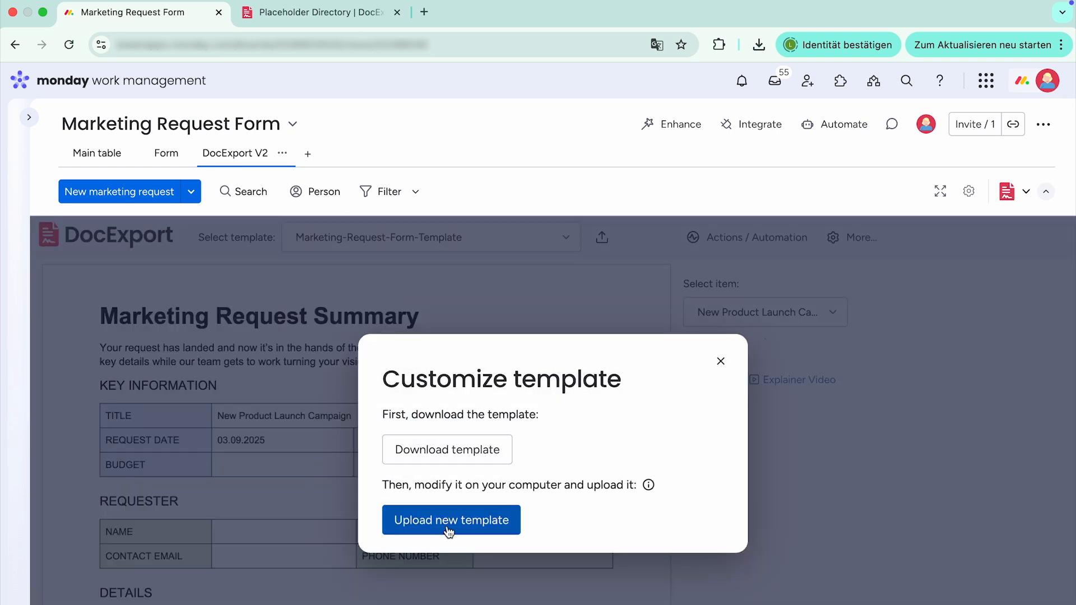
left_click(719, 361)
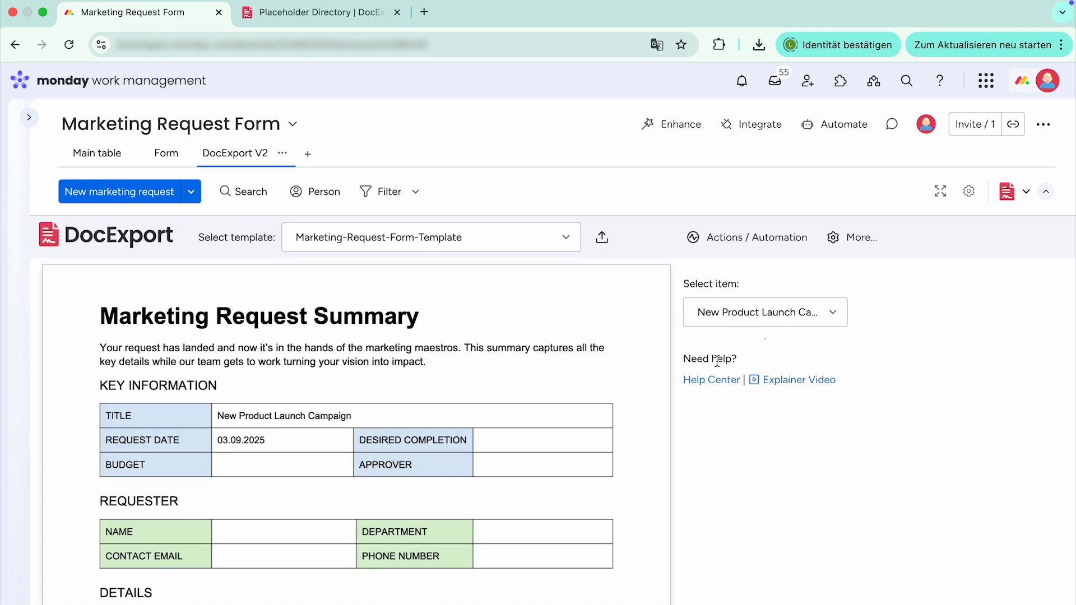
- Start a new email template from DocExport's email template settings
left_click(852, 242)
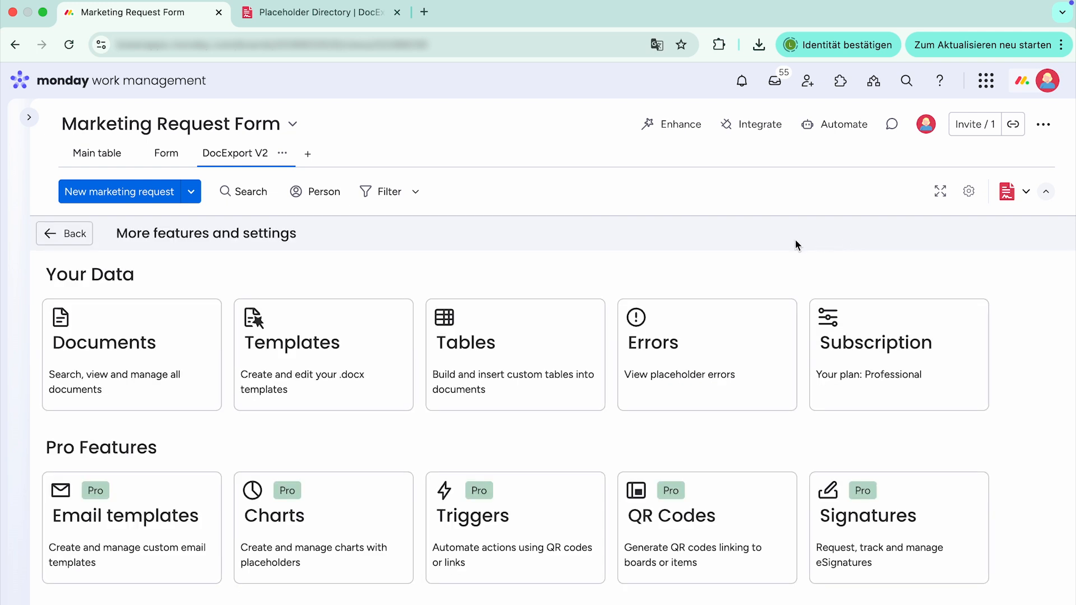
scroll(612, 252, "down", 5)
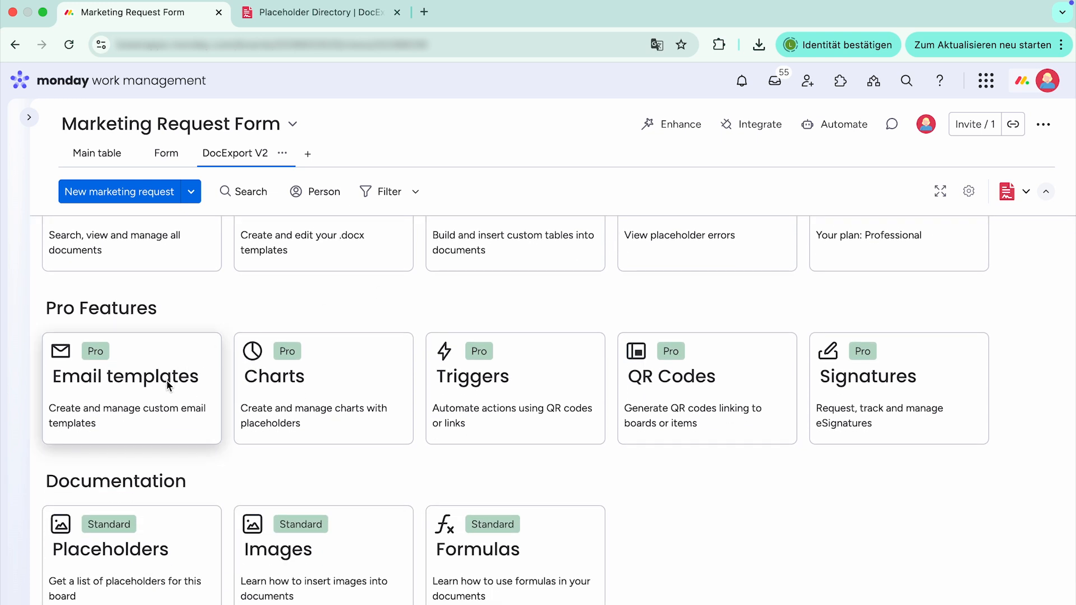
left_click(167, 384)
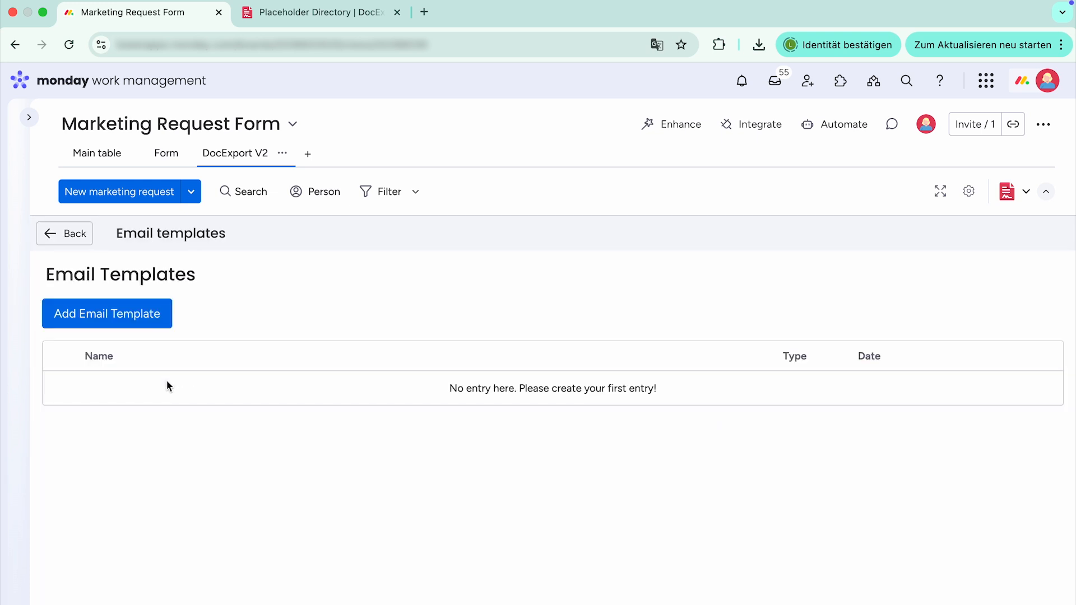
left_click(149, 318)
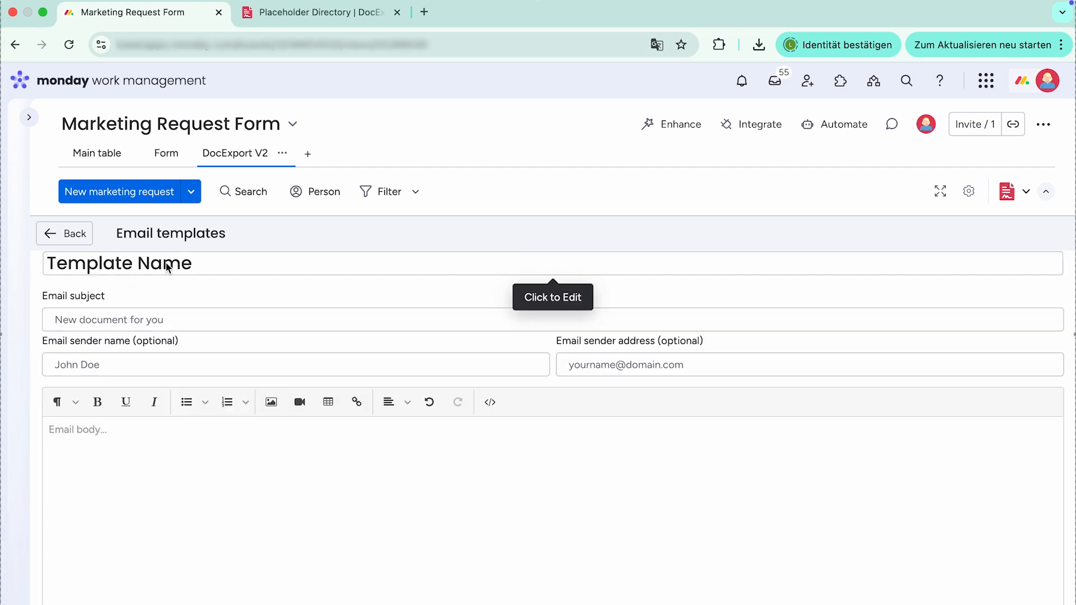
- Name it 'Custom Marketing Email Template', with subject 'Marketing Request Summary' and a sender name
left_click(167, 266)
type("Cu")
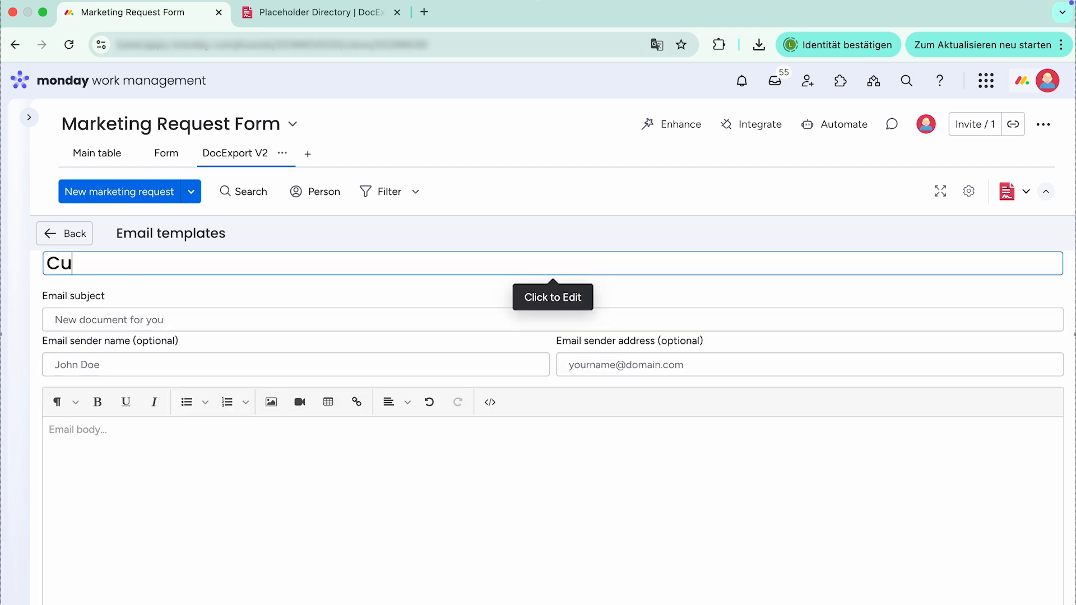
type("stom Marketi")
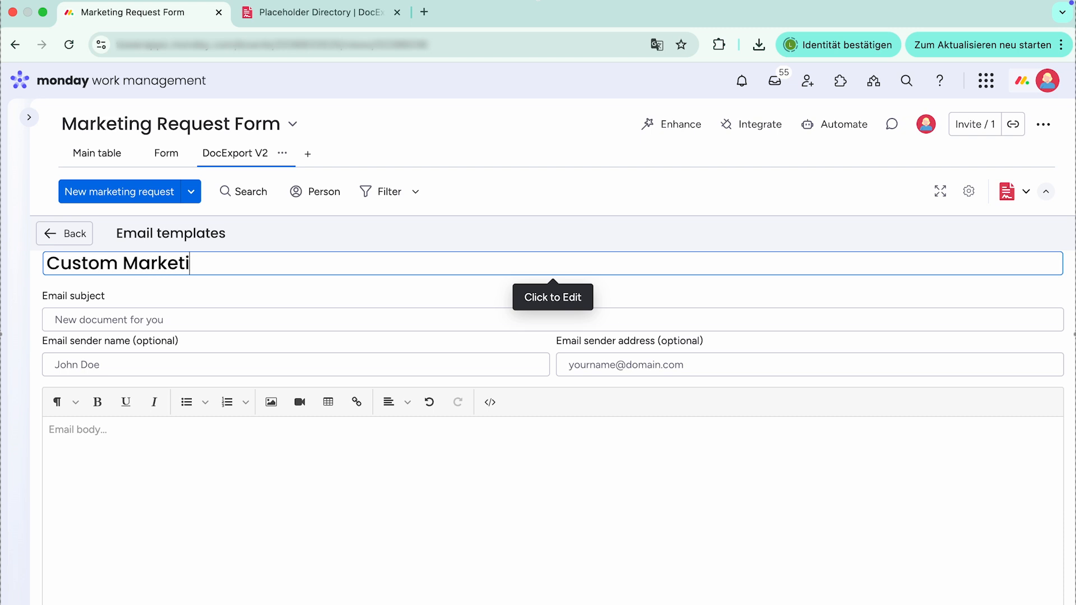
type("ng Email Template")
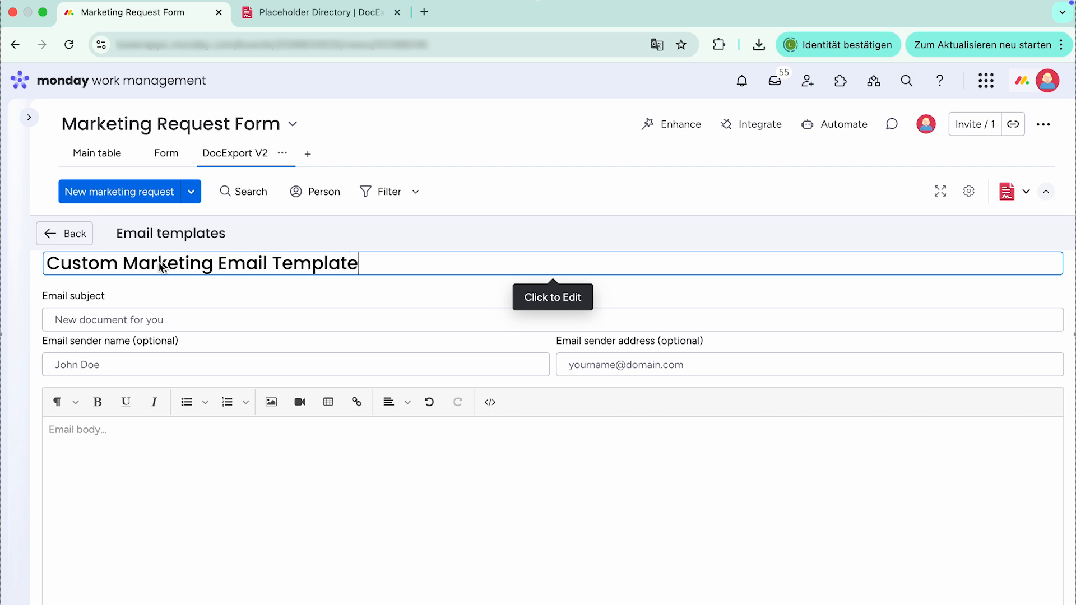
left_click(118, 322)
type("Marketing Request Summary")
left_click(100, 362)
type("Jane Doe")
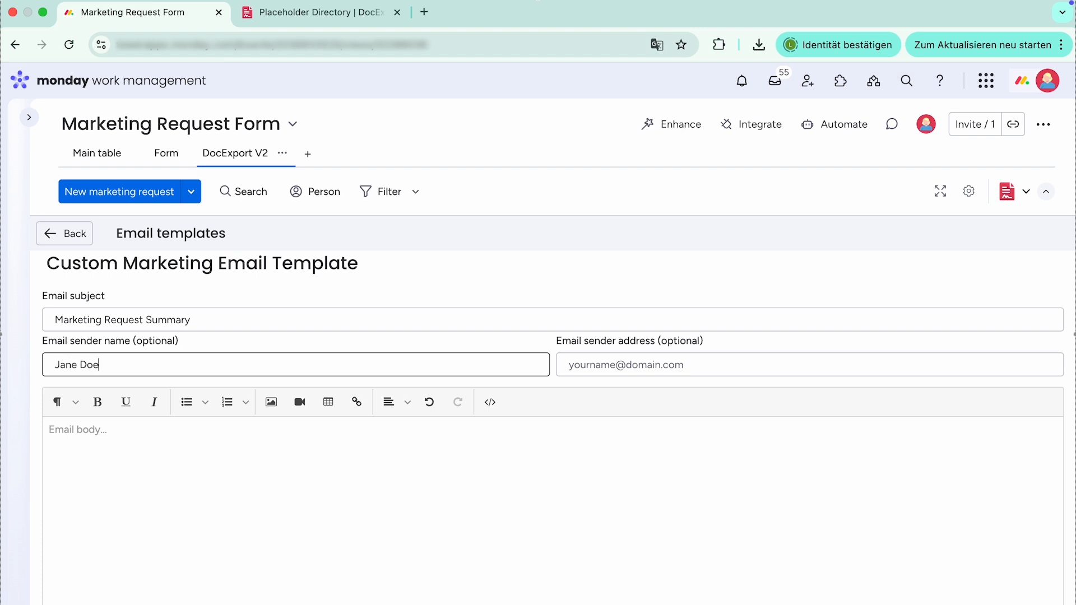
- Write the body 'Hi there, thanks for getting in touch with us', paste the rest as plain text
left_click(115, 432)
type("Hi there,")
key("Return")
type("thanks for getting in touch with us")
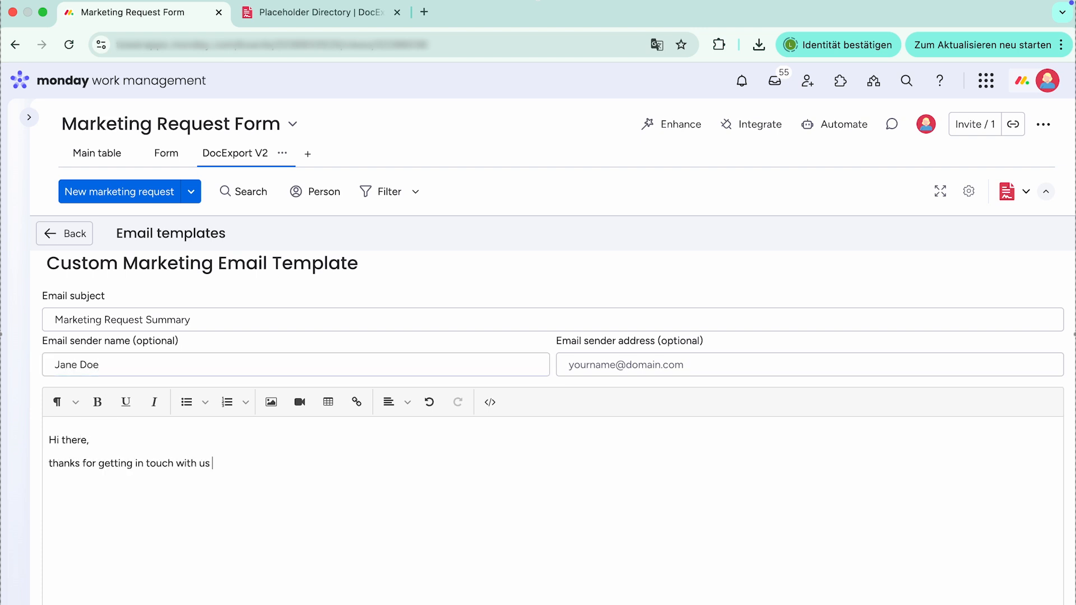
key("super+v")
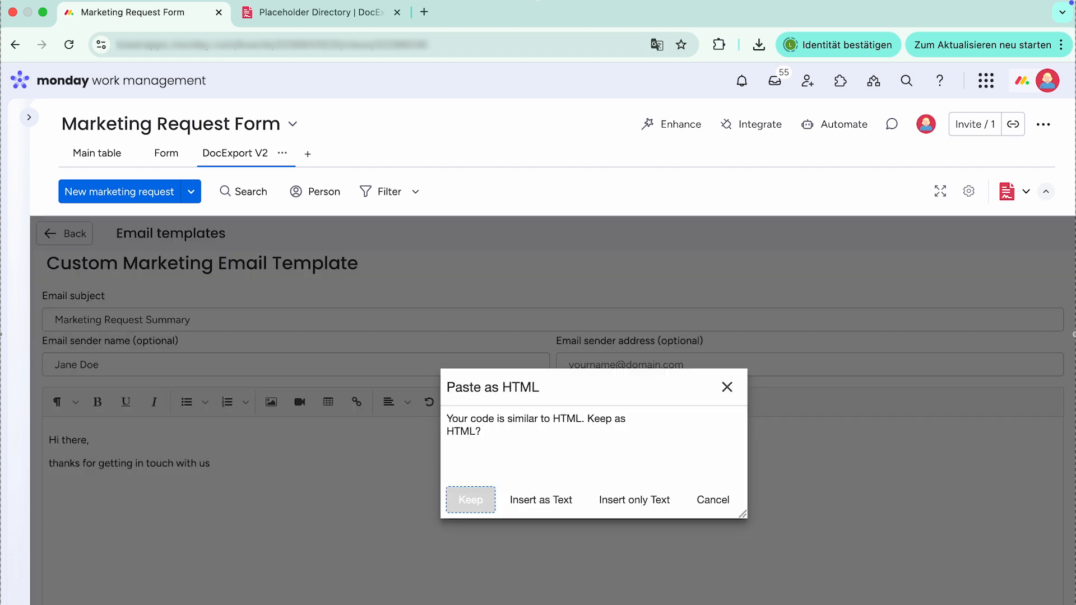
left_click(636, 500)
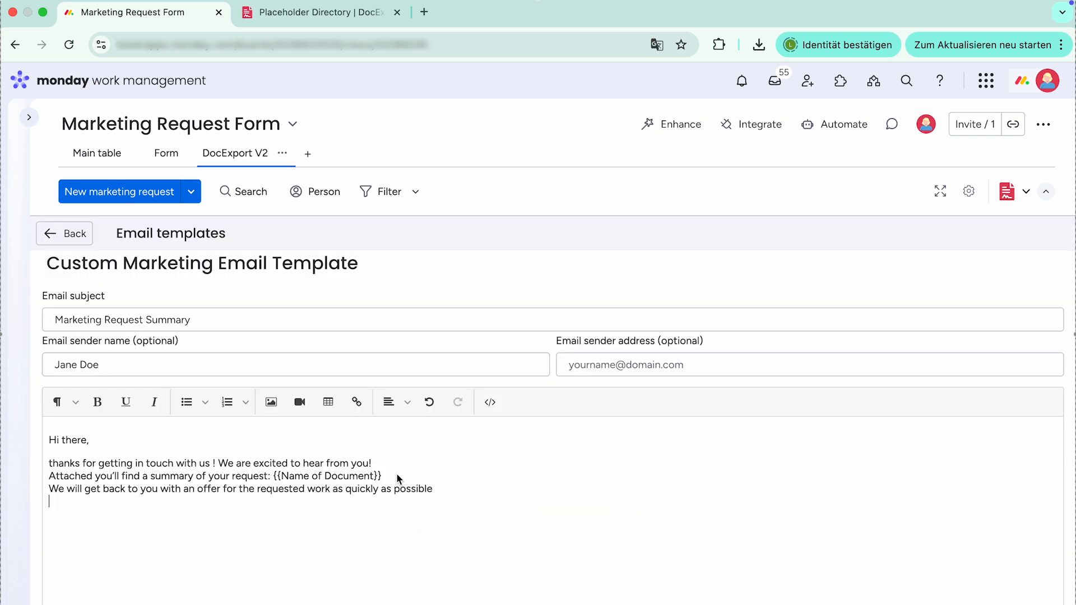
key("Return")
left_click(401, 495)
key("Return")
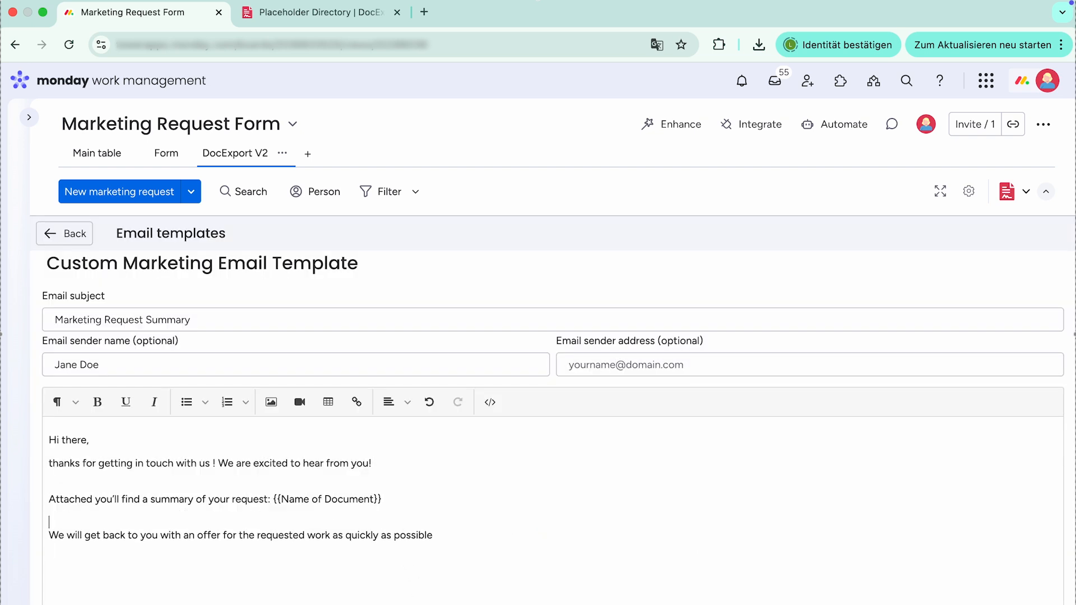
- Bold the {{Name of Document}} placeholder, check the HTML source, and save the template
left_click_drag(424, 502, 306, 498)
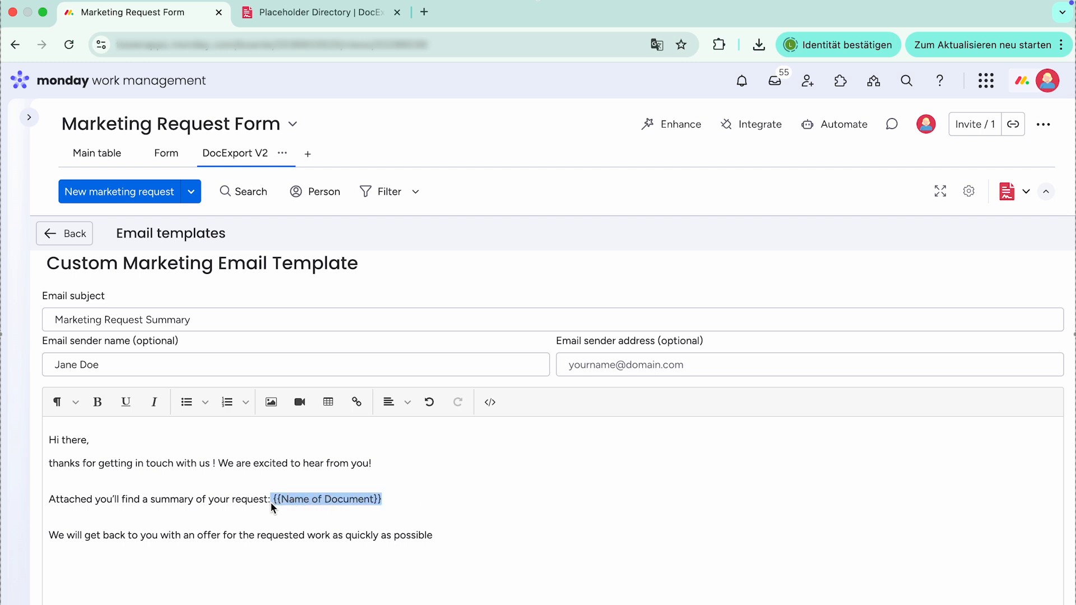
left_click(97, 402)
left_click(416, 497)
left_click(452, 534)
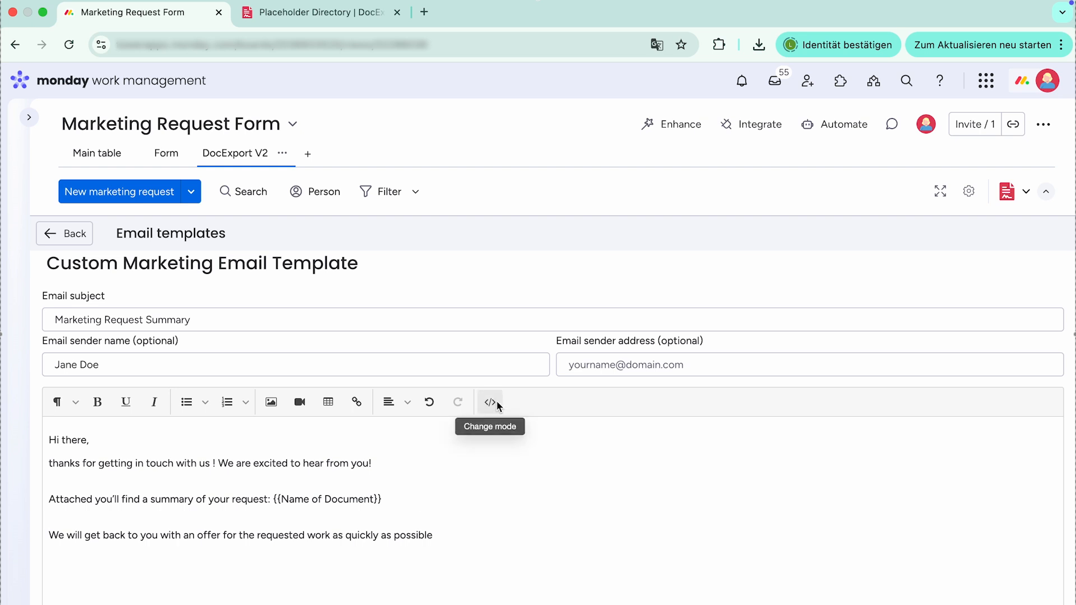
left_click(490, 403)
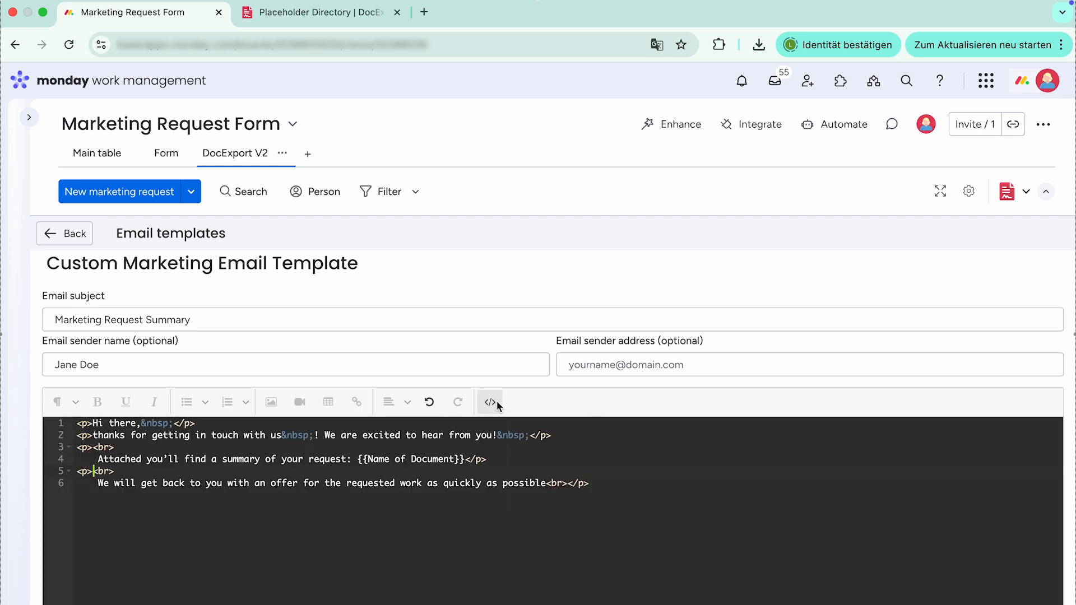
left_click(496, 401)
scroll(289, 387, "down", 1)
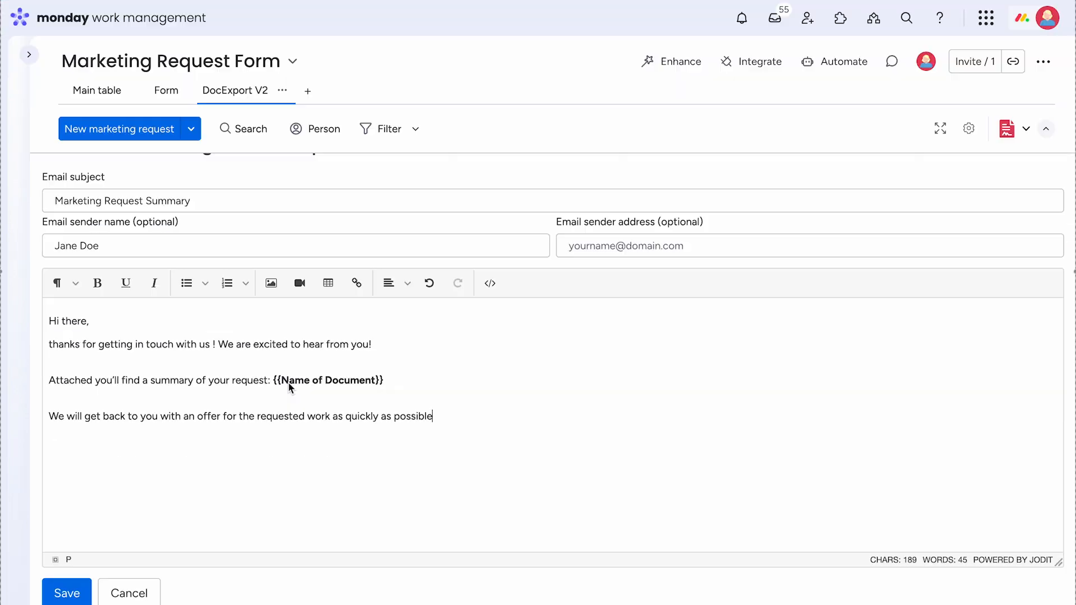
left_click(67, 593)
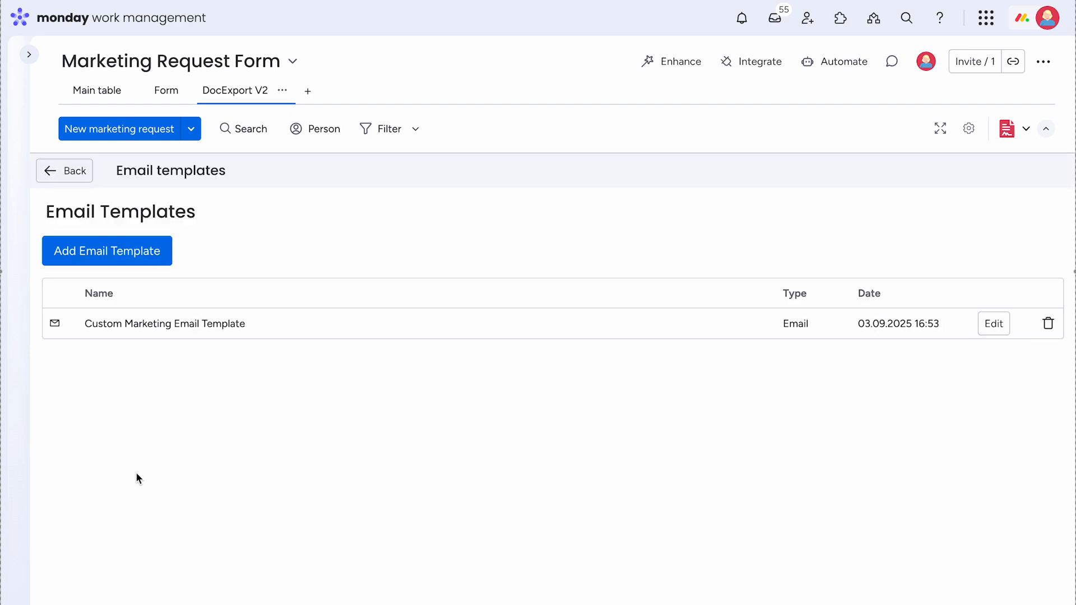
- In the document's actions settings, enable saving to the PDF Brief file column
left_click(81, 178)
left_click(82, 179)
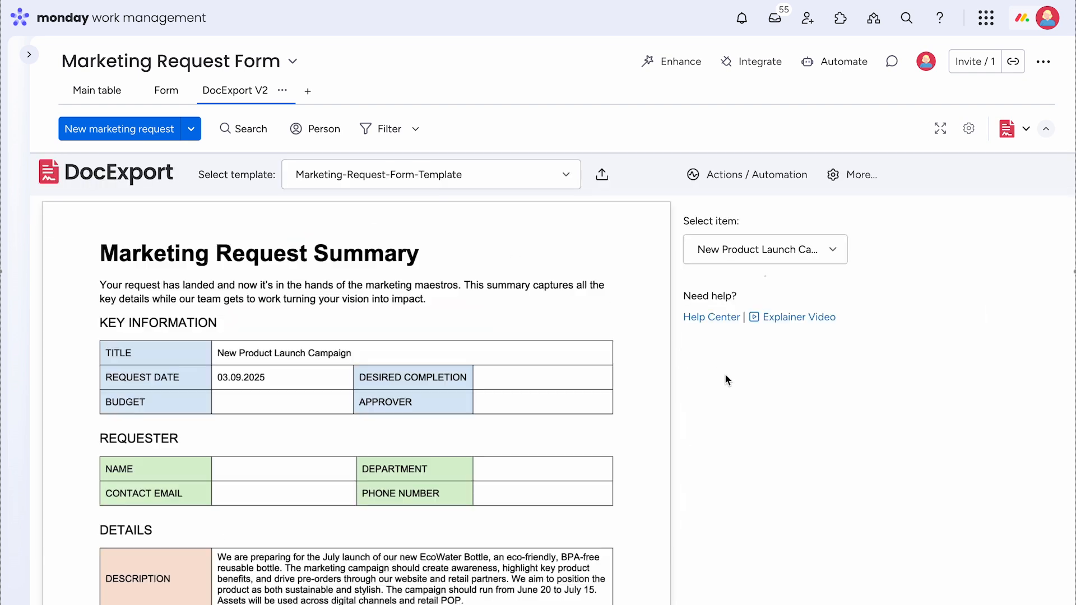
left_click(754, 177)
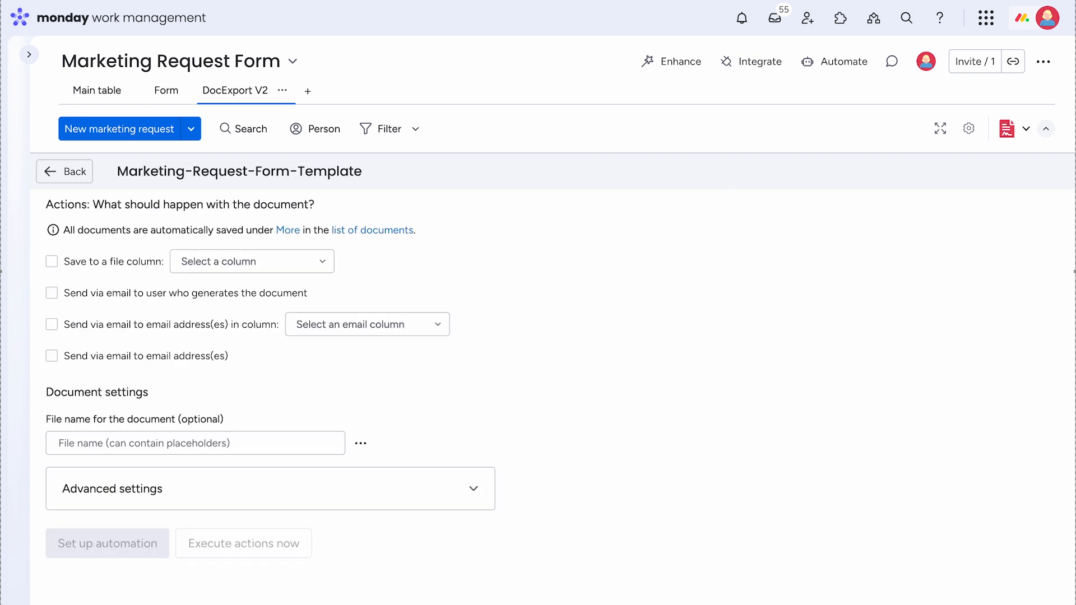
left_click(52, 263)
left_click(274, 263)
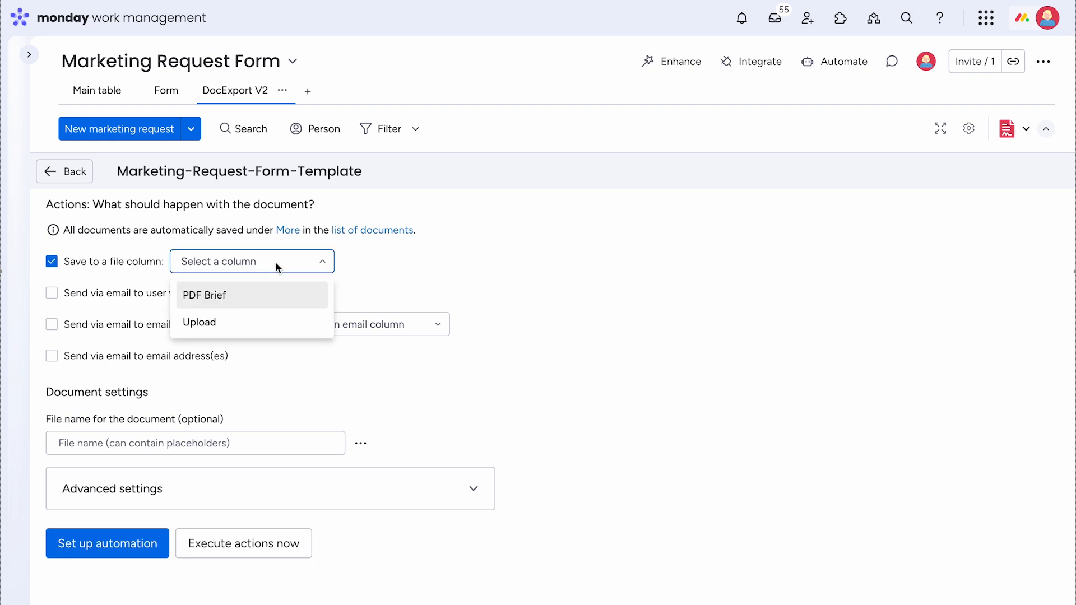
left_click(232, 297)
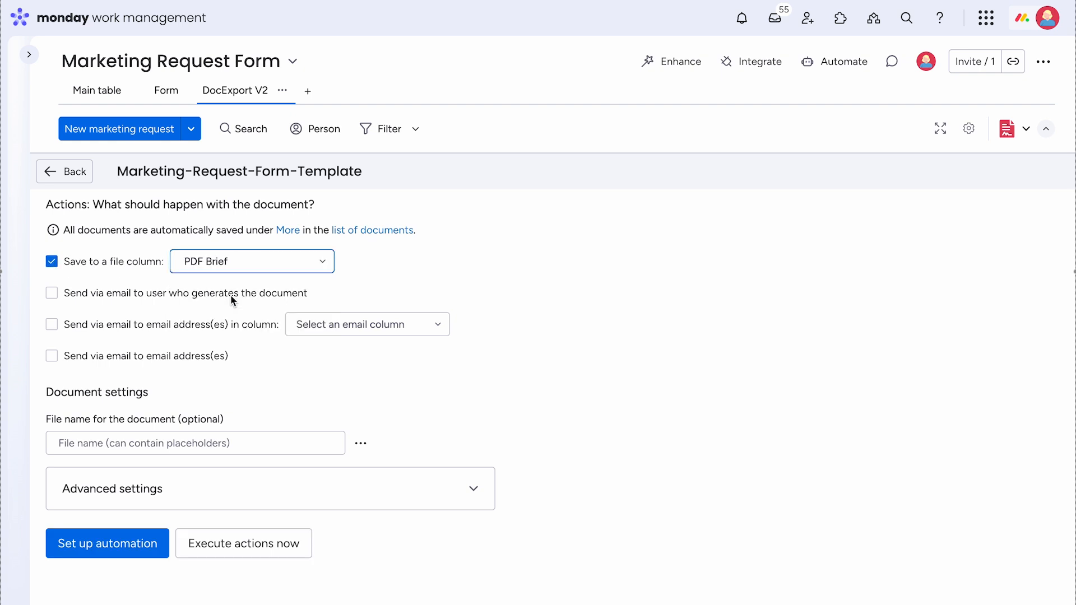
- Enable emailing the Requester Email column using the Custom Marketing Email Template
left_click(52, 325)
left_click(357, 325)
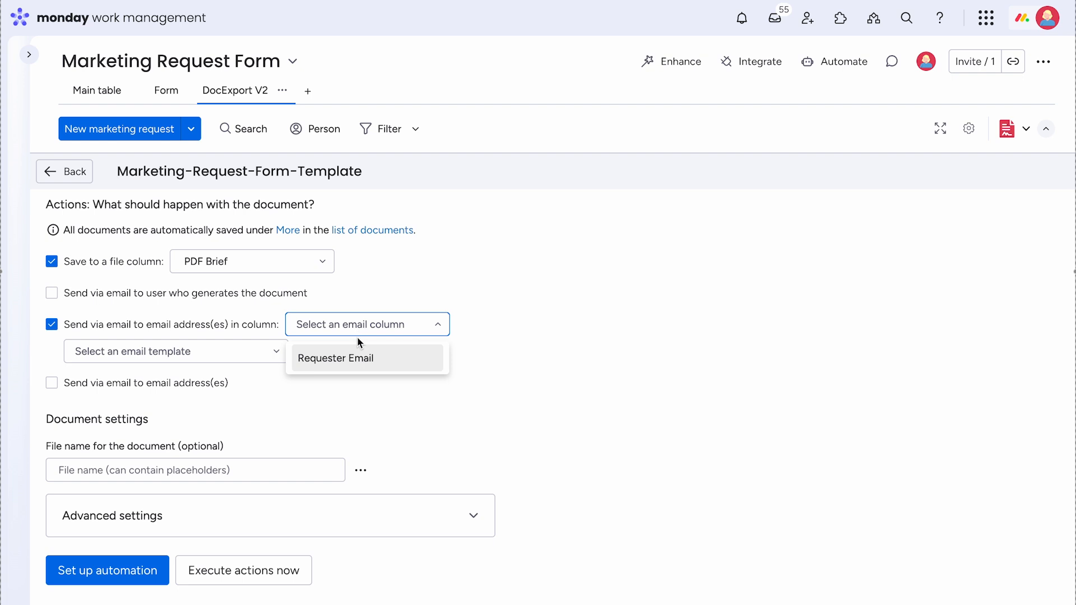
left_click(359, 369)
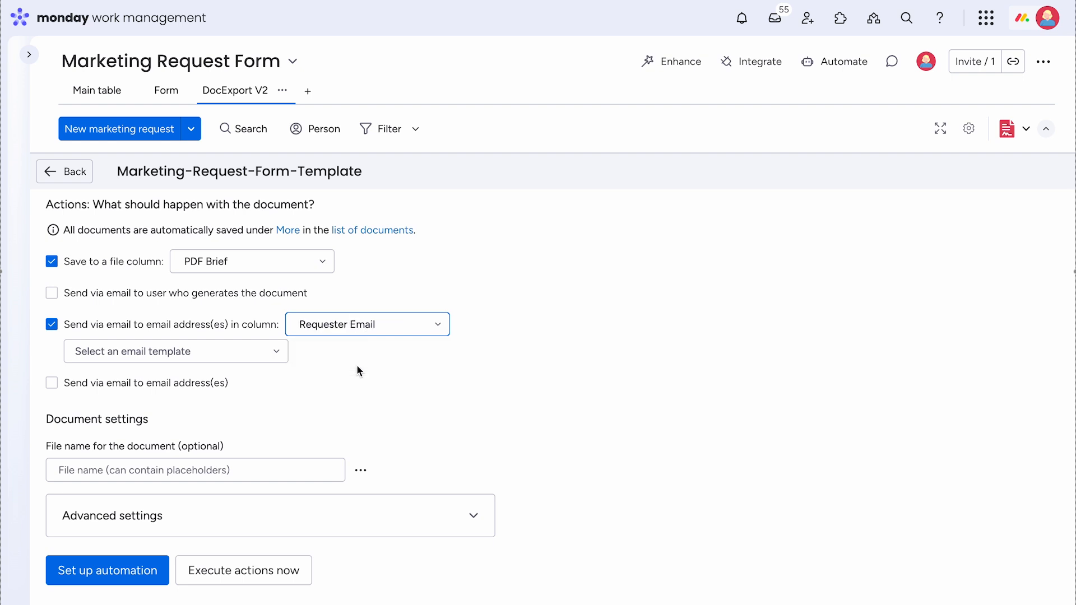
left_click(277, 353)
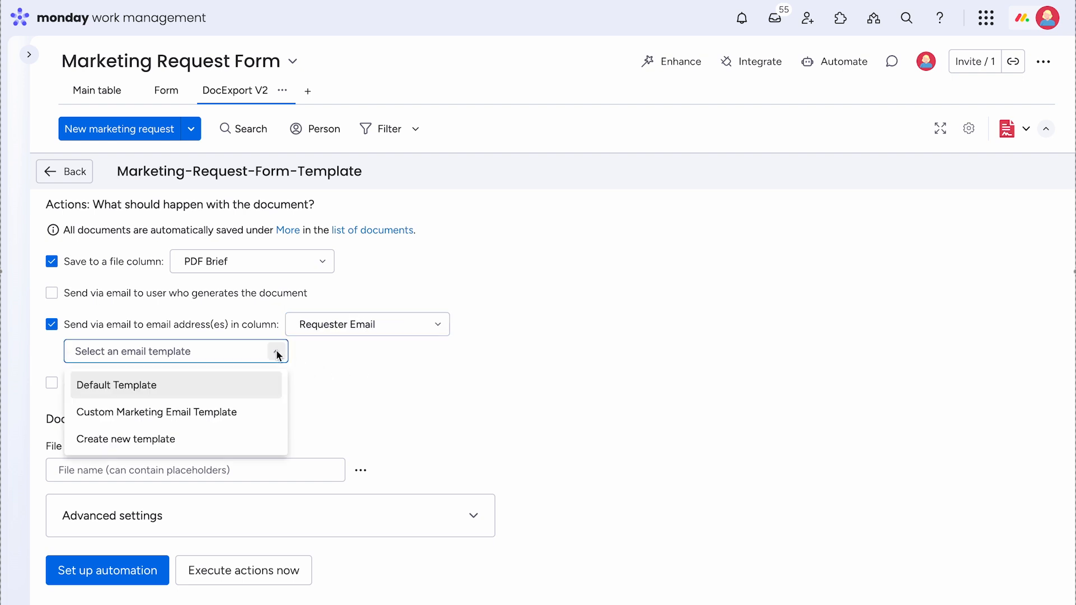
left_click(175, 412)
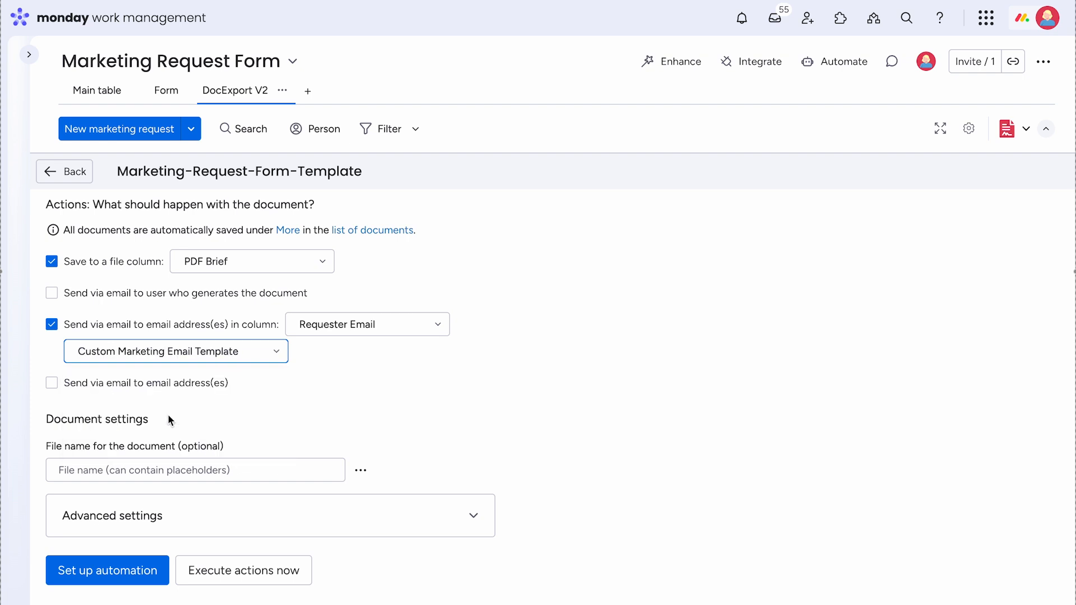
- Discard an accidentally started new email template and reselect the Custom Marketing Email Template
left_click(278, 354)
left_click(210, 443)
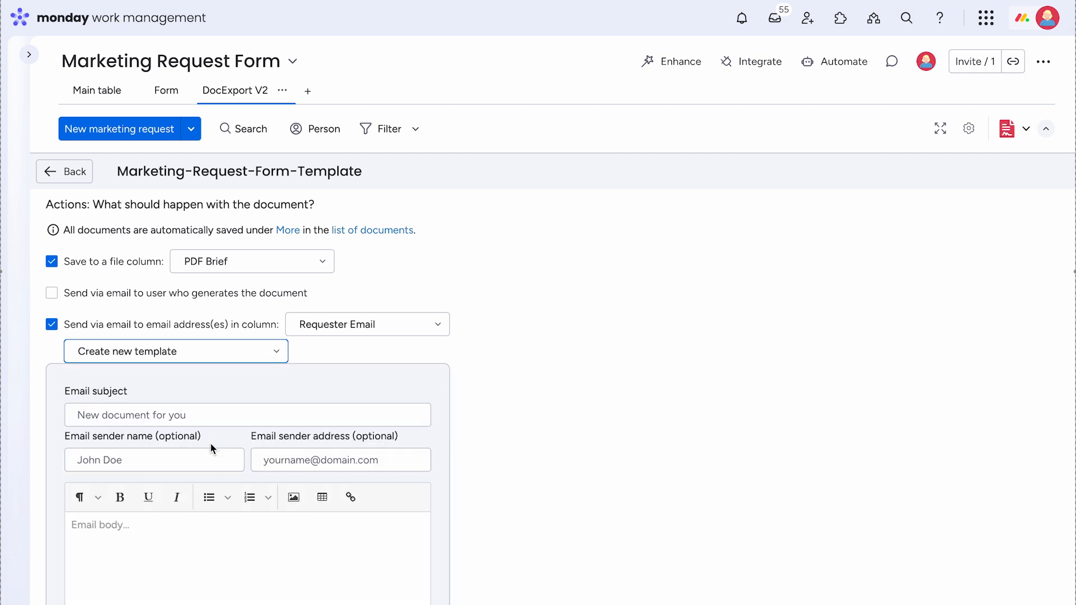
scroll(330, 447, "down", 3)
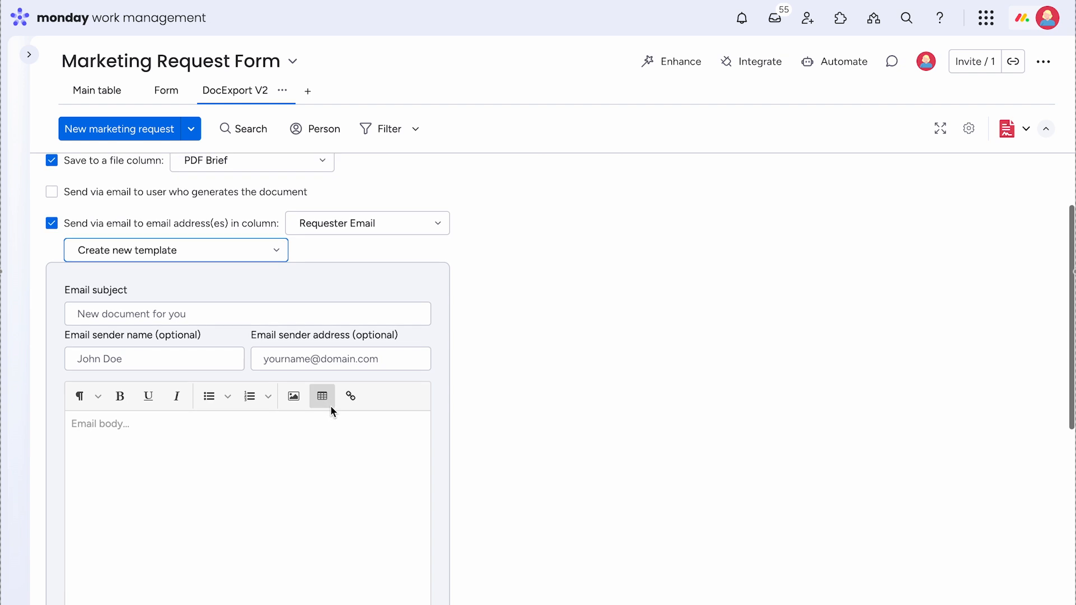
scroll(331, 405, "down", 3)
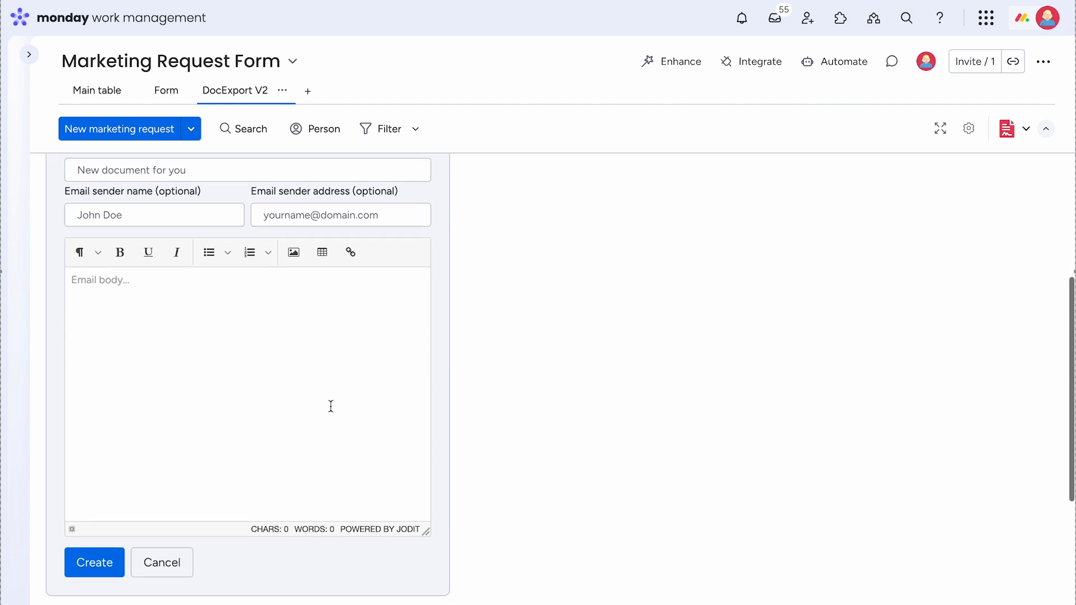
scroll(331, 406, "up", 1)
scroll(330, 406, "down", 2)
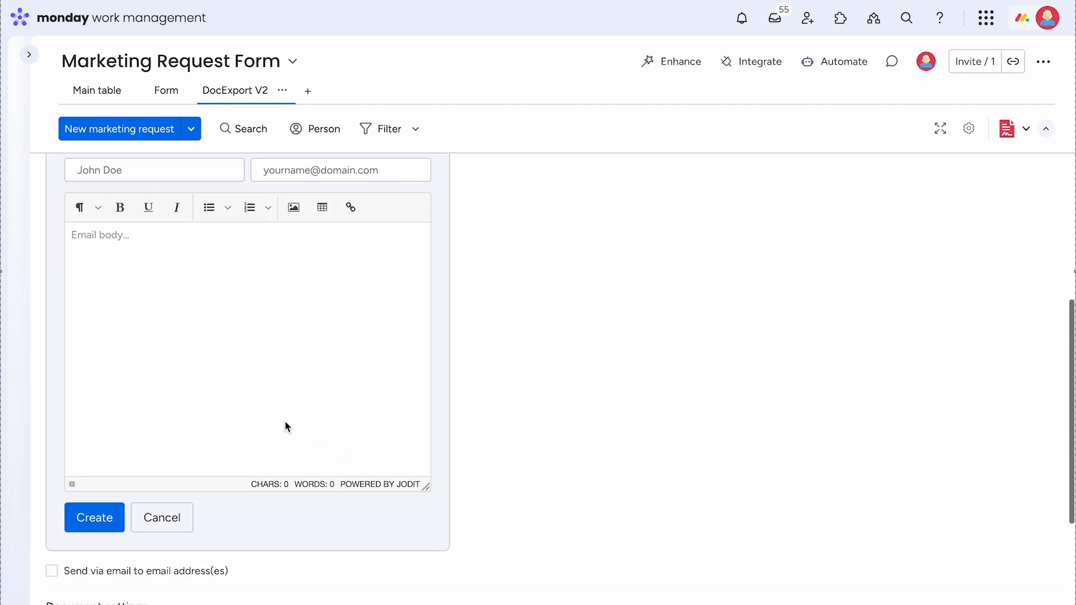
left_click(173, 519)
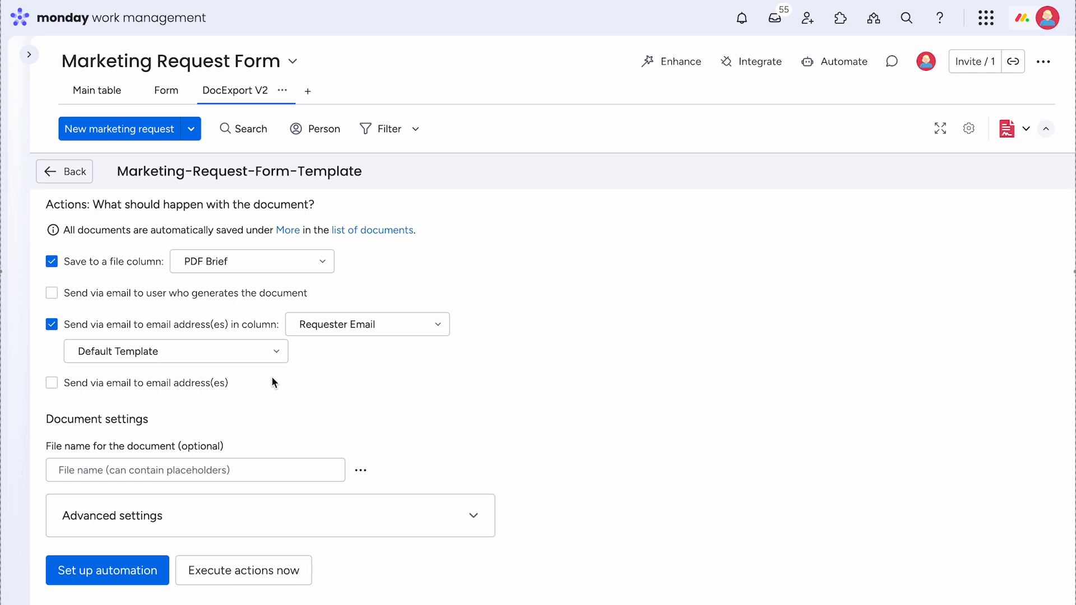
left_click(277, 353)
left_click(215, 408)
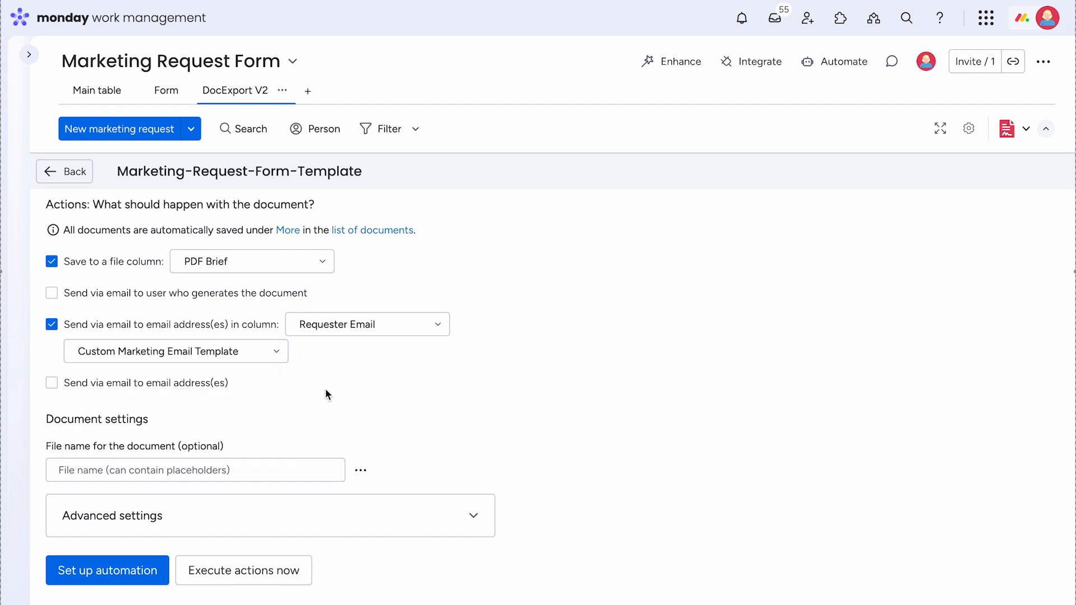
- Name the file 'Marketing Request from {{today}} from {{Item.Contact}}' and show the integration setup guide
left_click(244, 471)
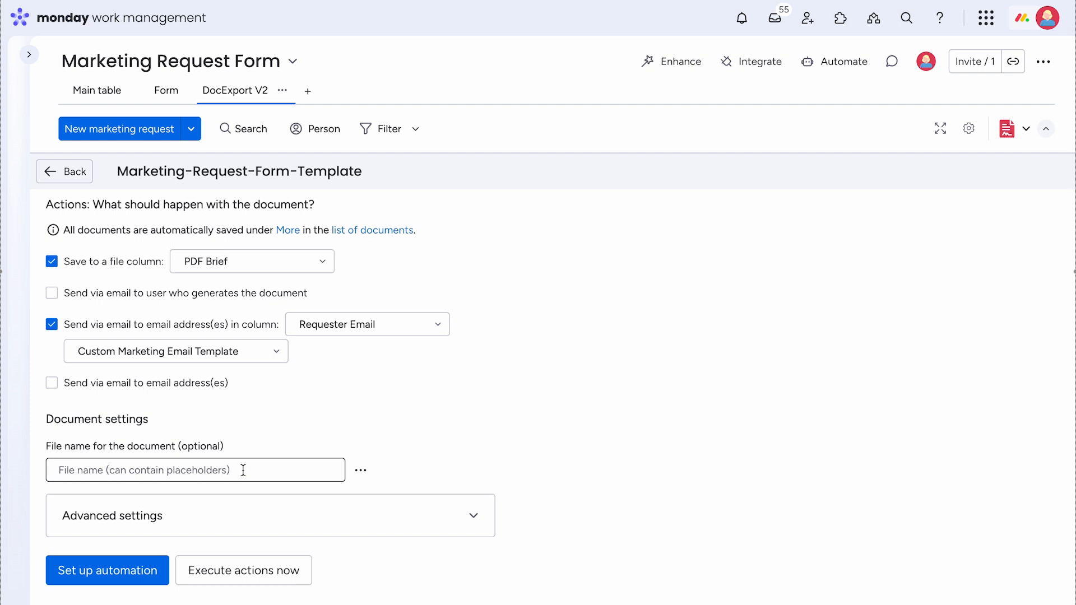
type("Marketing Request")
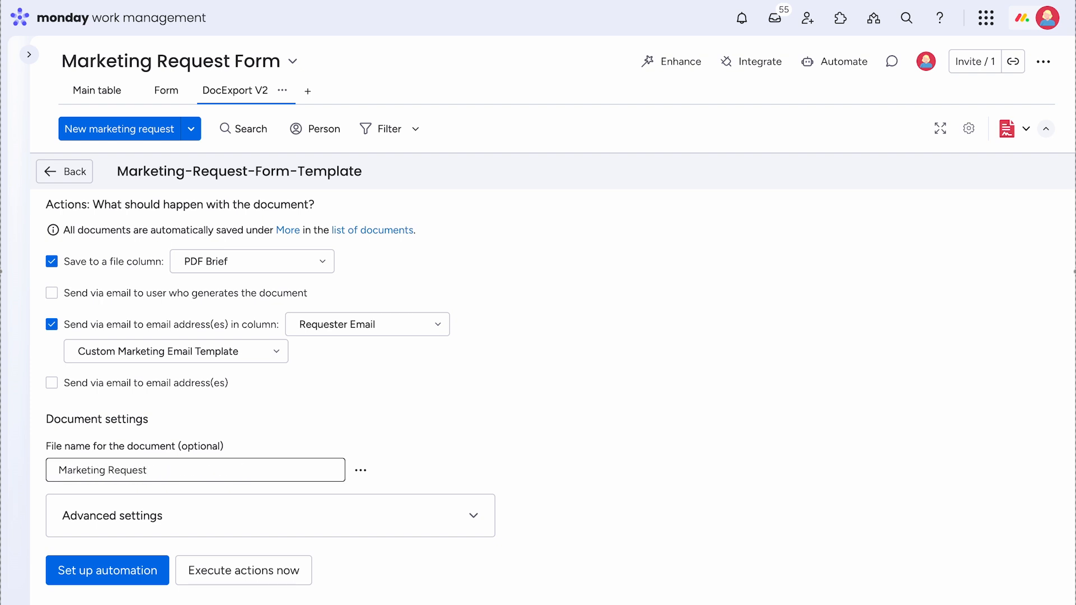
type(" from {{today}}")
type(" from {{Item.C")
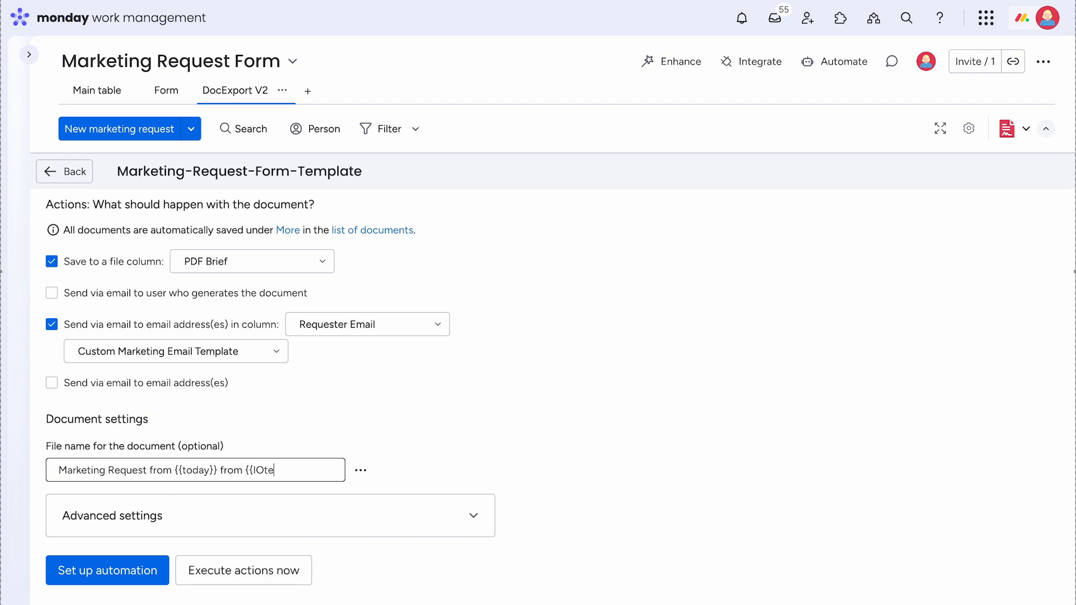
type("ontact")
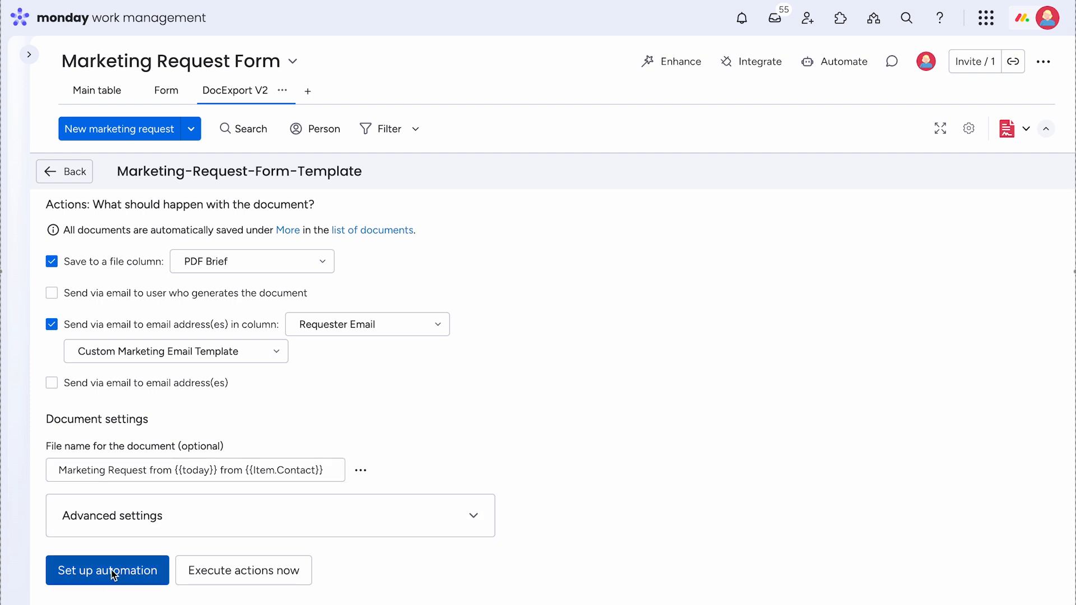
left_click(87, 575)
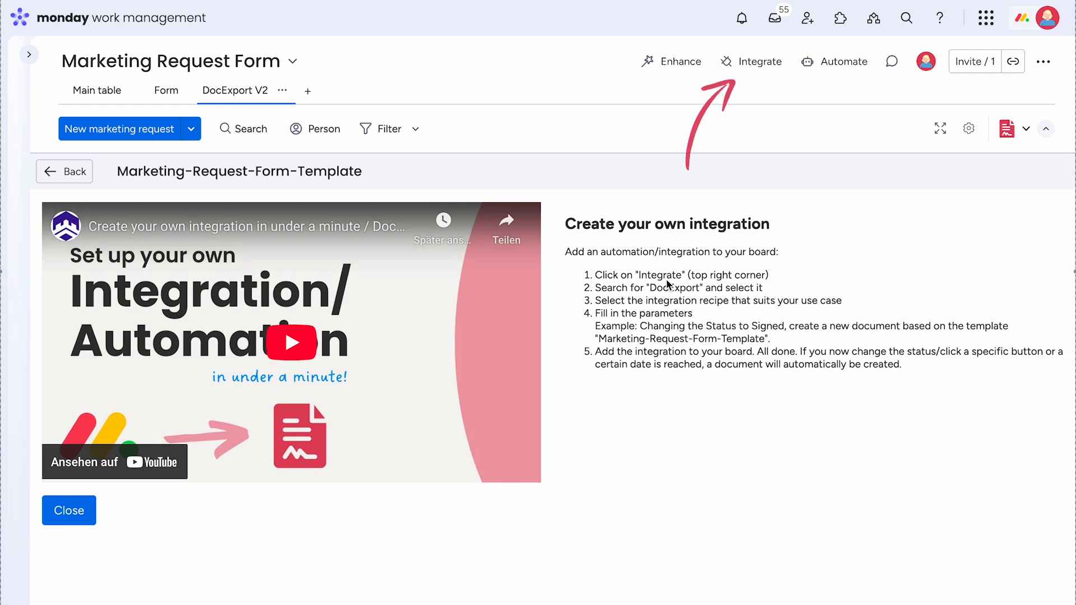
- Create a DocExport PDF Generator 'When an item is created' automation using Marketing-Request-Form-Template
left_click(749, 68)
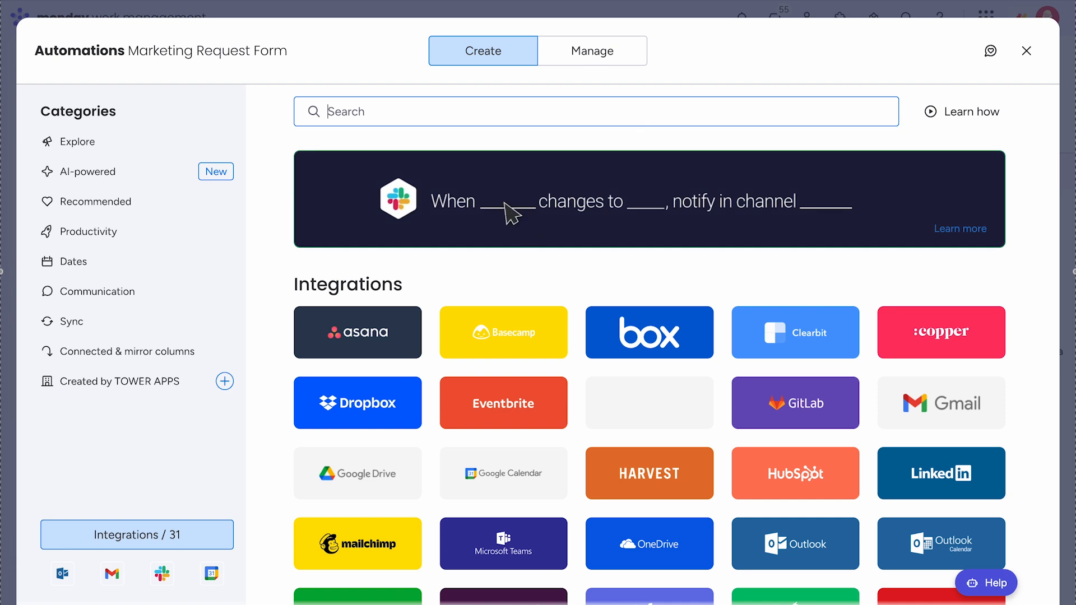
type("Doc")
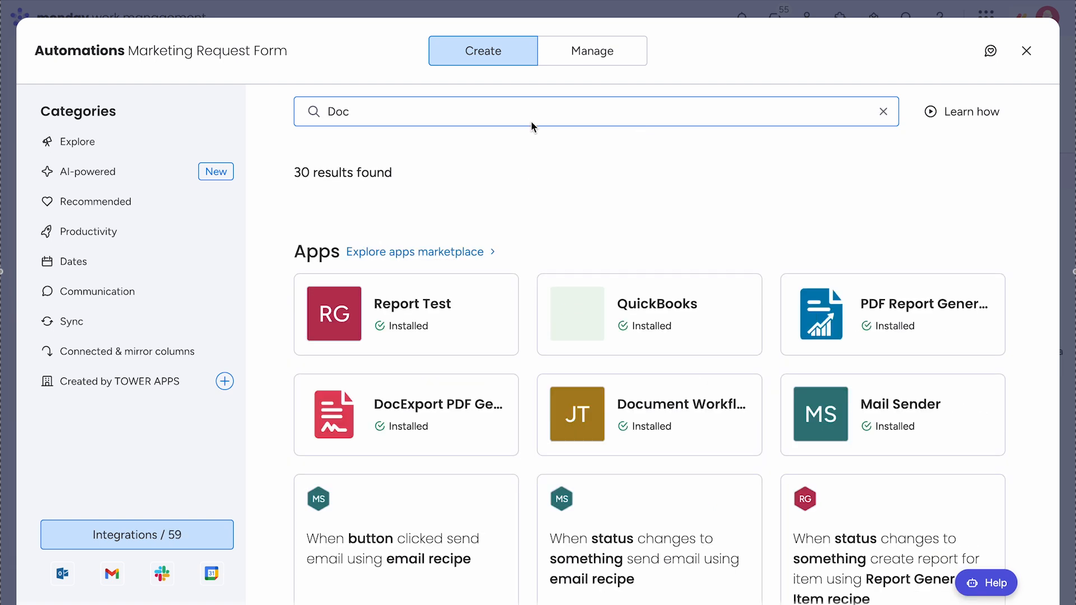
type("Export")
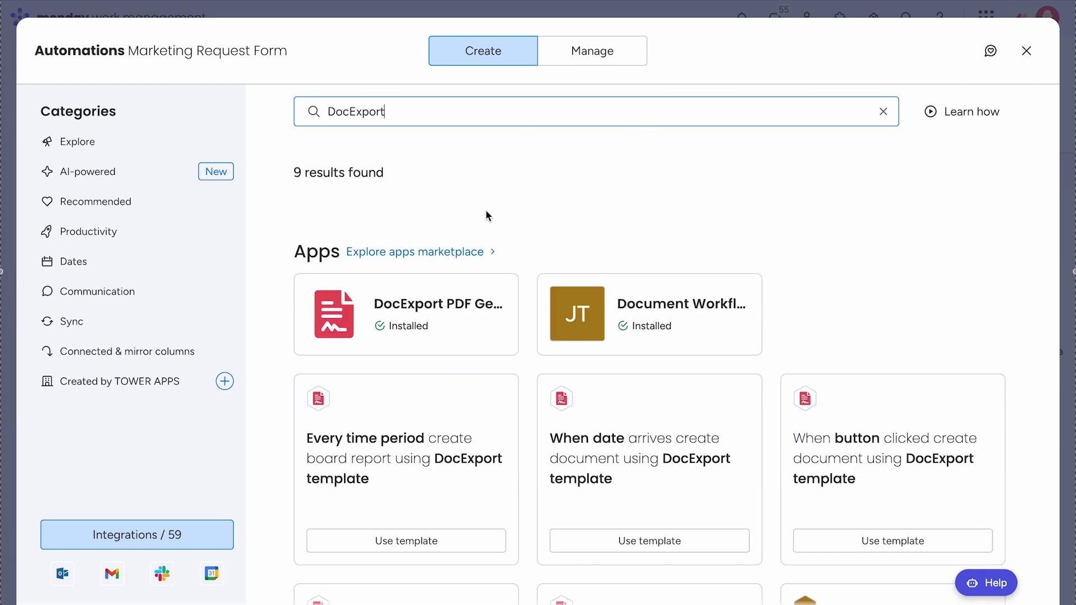
left_click(401, 308)
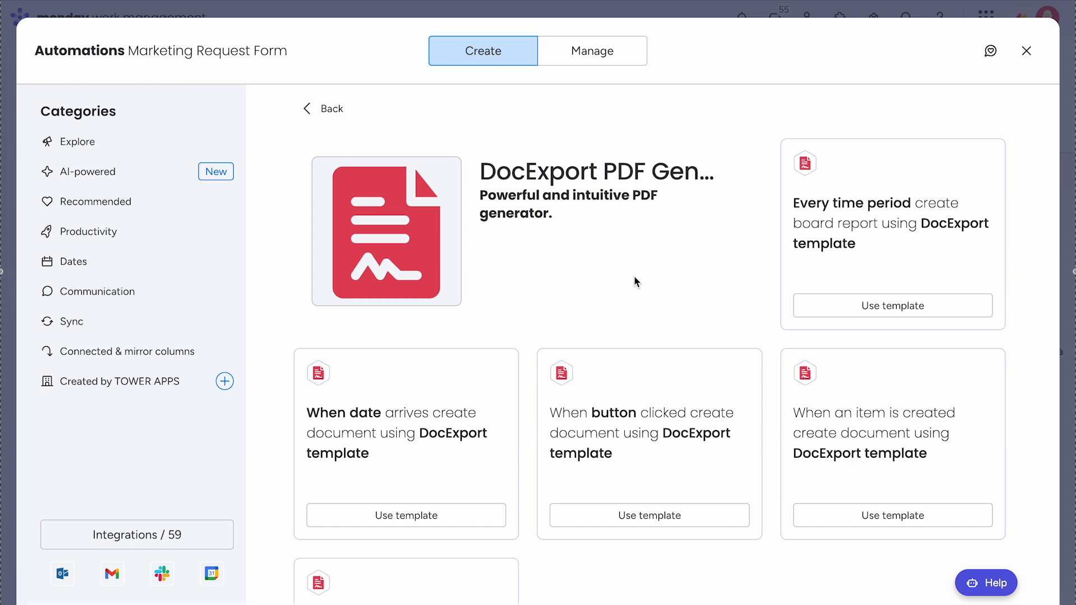
scroll(634, 276, "down", 2)
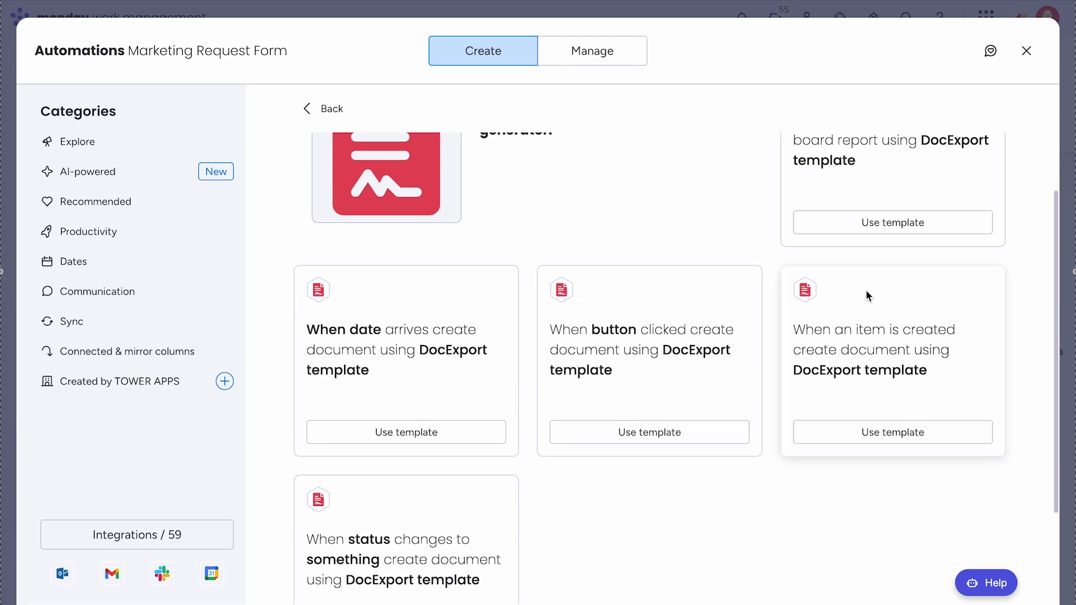
left_click(895, 383)
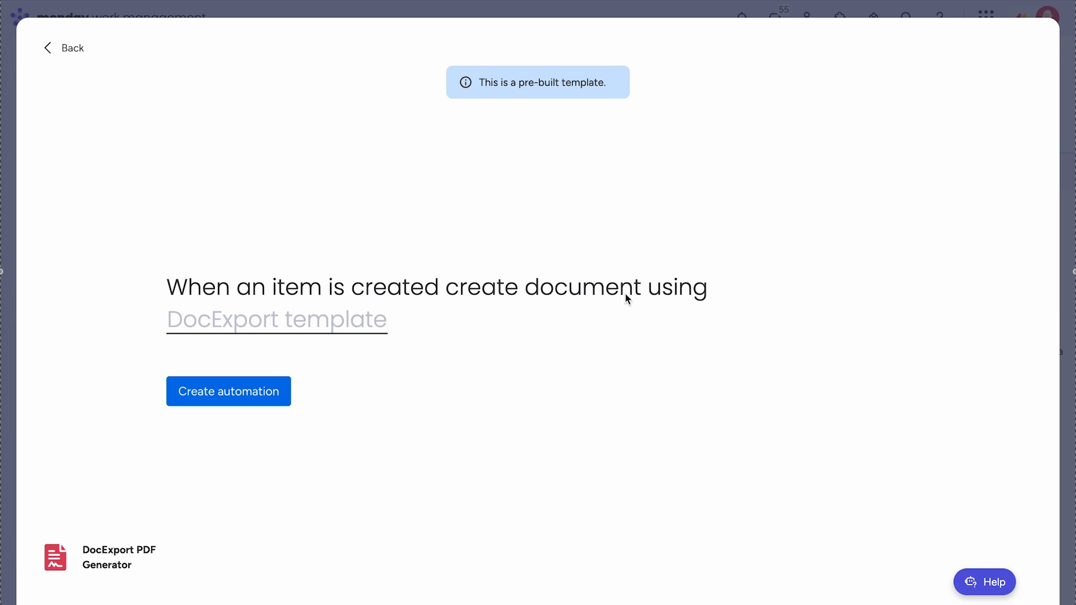
left_click(326, 328)
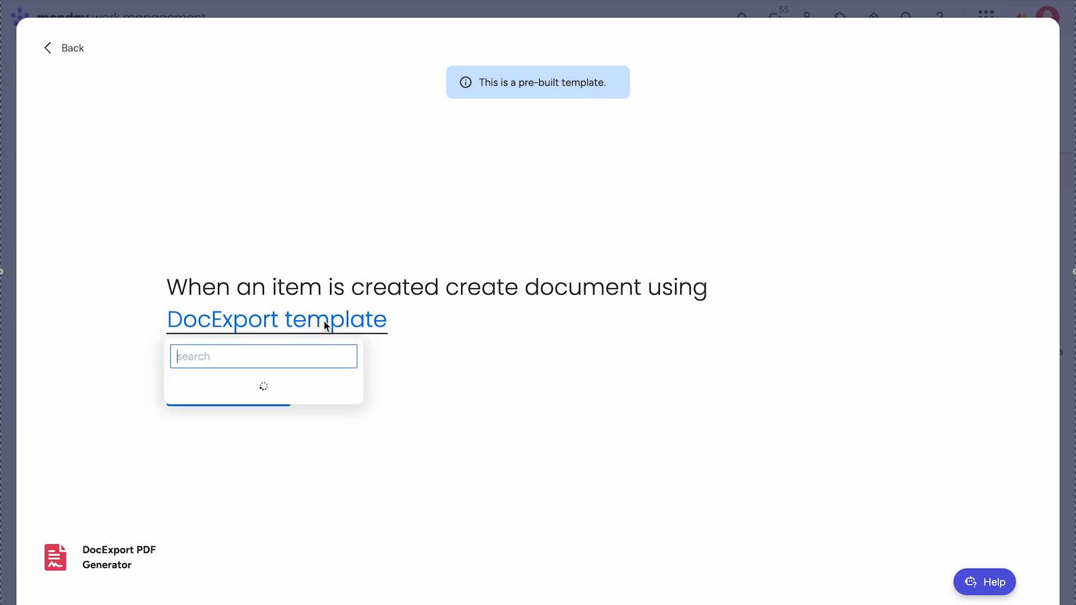
left_click(243, 398)
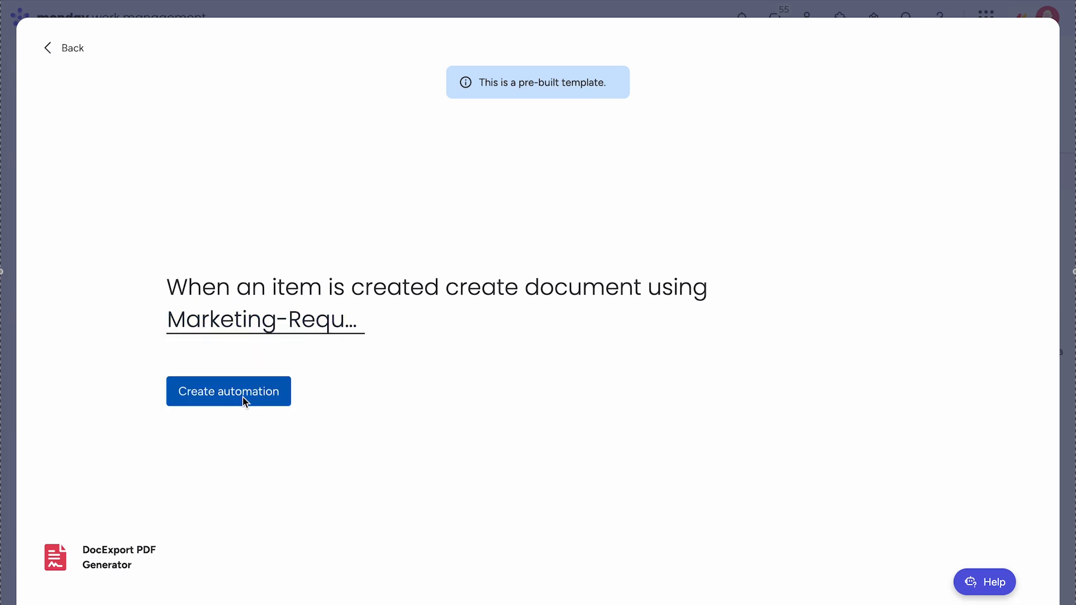
left_click(227, 399)
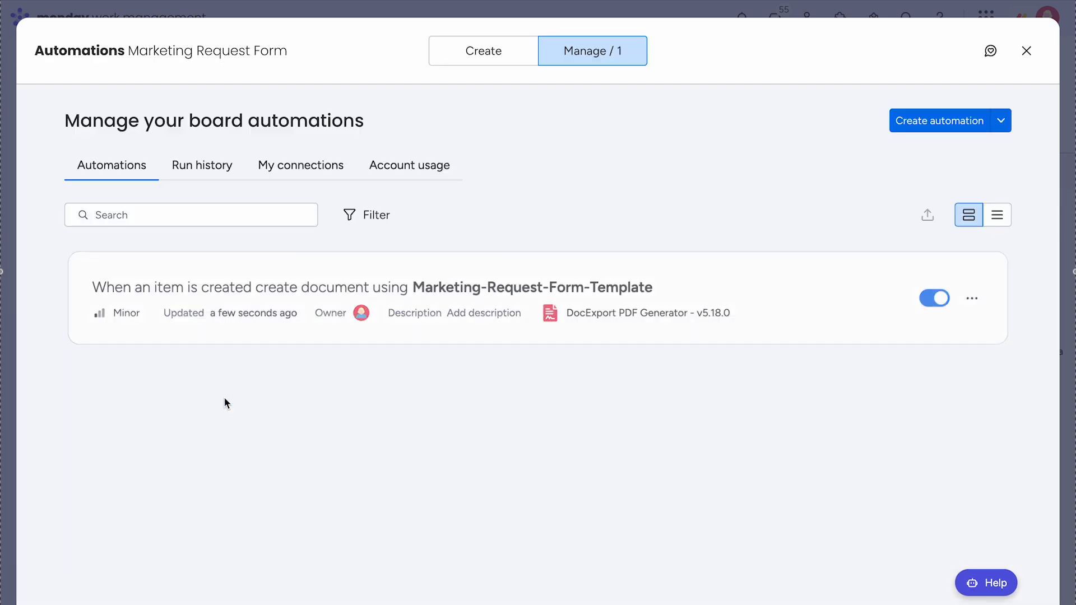
- Fill the Marketing Request Form with title 'New Campaign' and a desired completion date, then submit it
left_click(1026, 51)
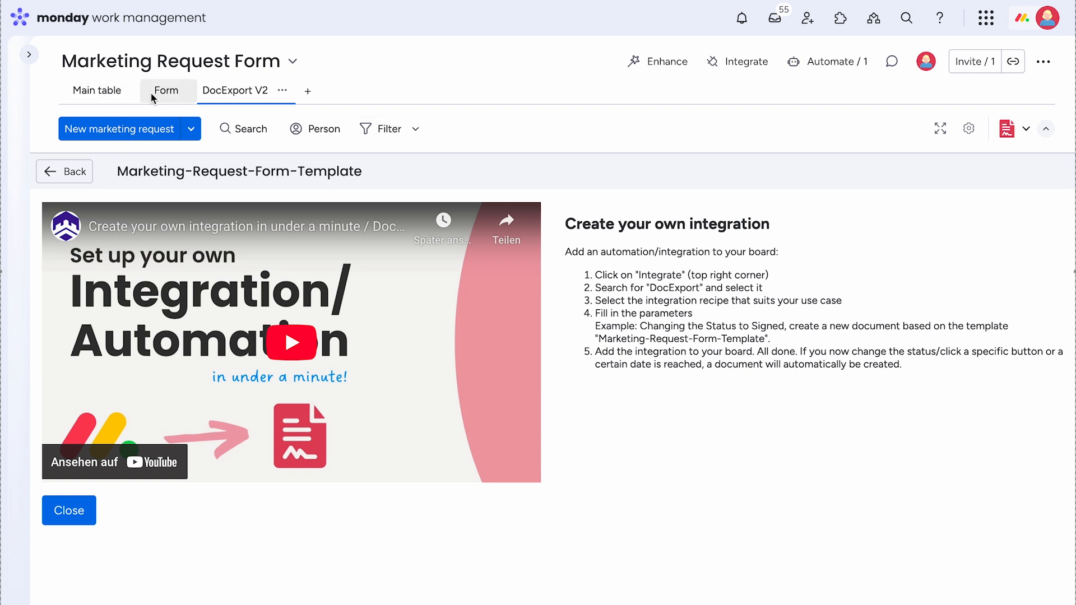
left_click(170, 94)
type("New Campaign")
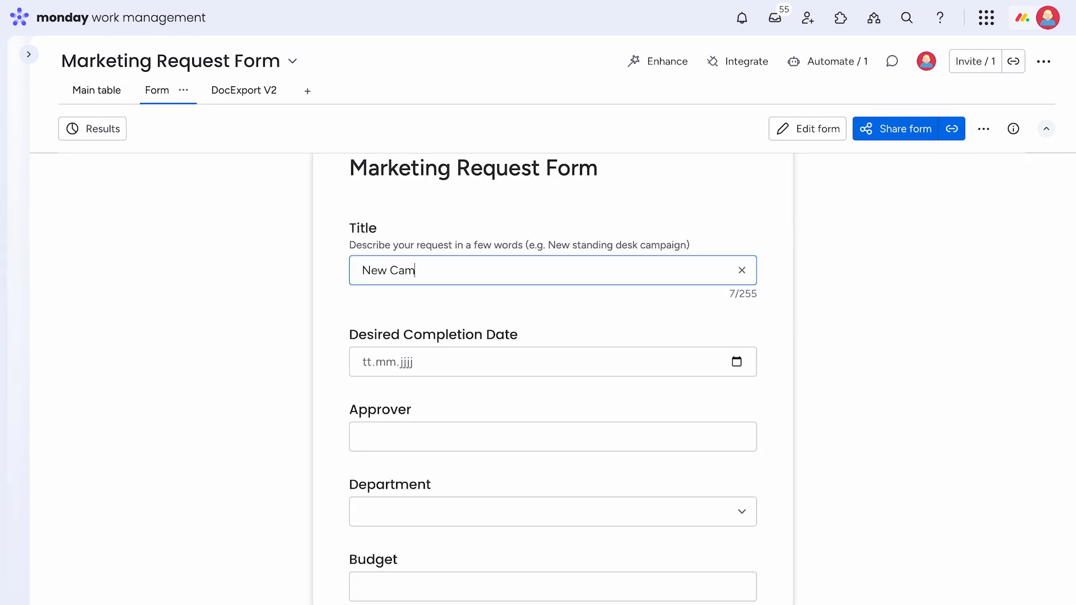
left_click(737, 362)
left_click(413, 447)
left_click(737, 362)
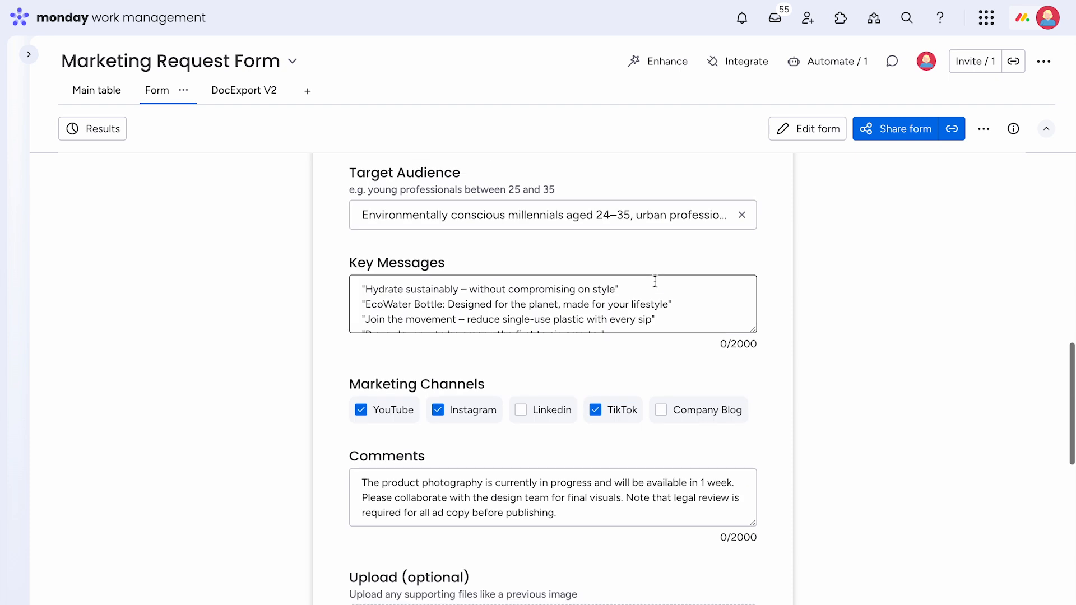
scroll(635, 345, "down", 8)
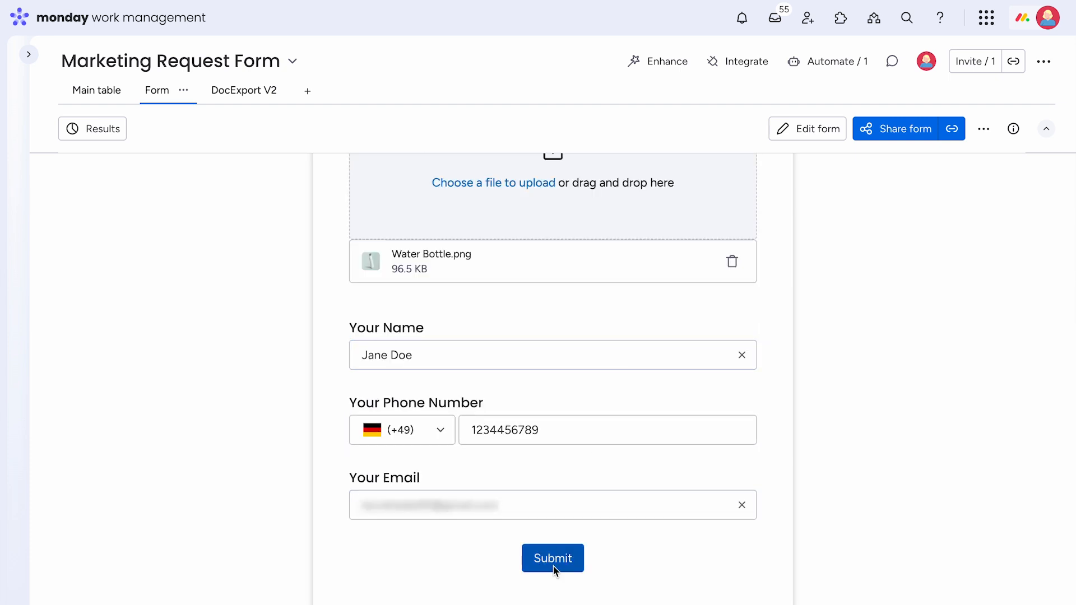
left_click(554, 569)
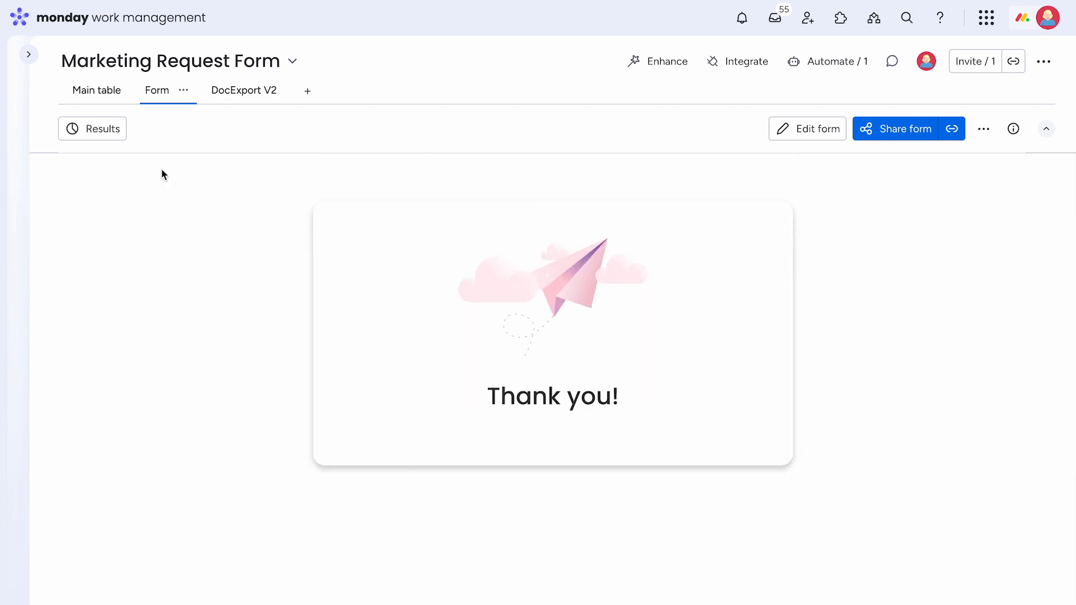
left_click(106, 97)
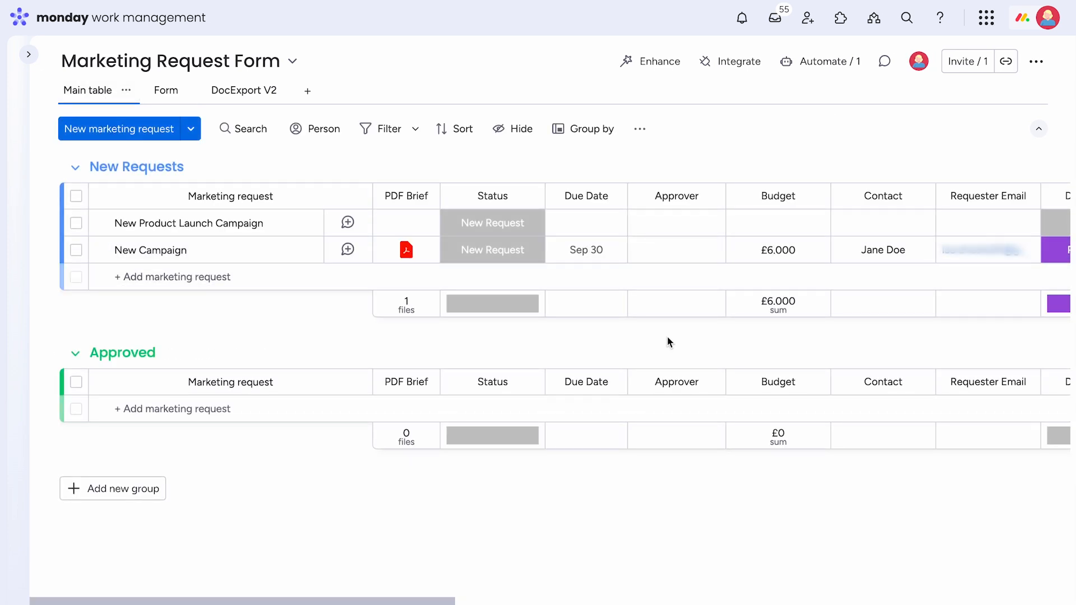
- Open New Campaign's generated PDF from the PDF Brief cell and scroll through its request details
mouse_move(408, 256)
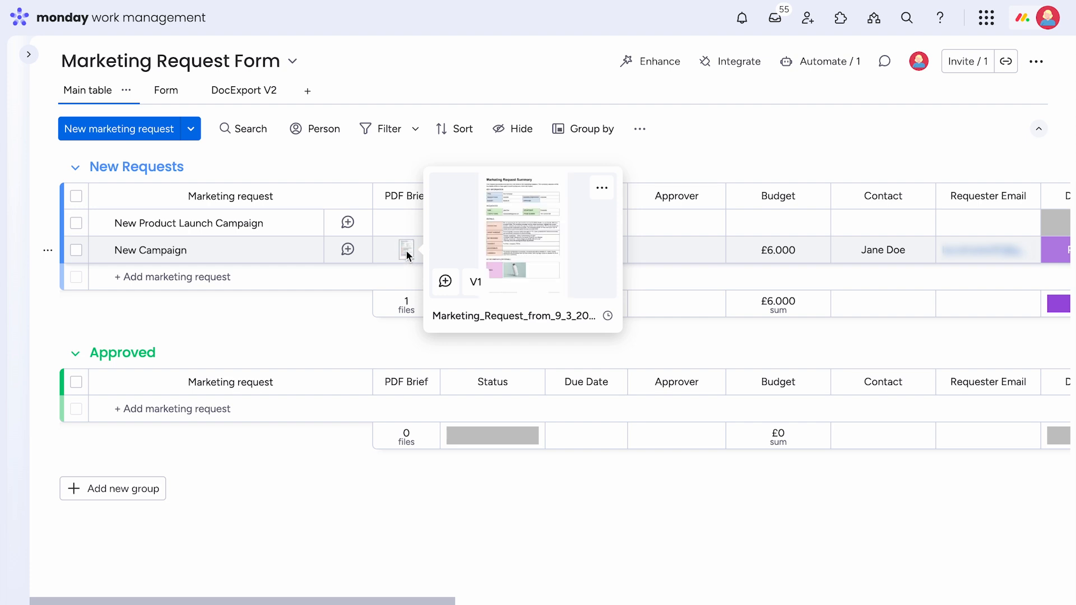
left_click(406, 252)
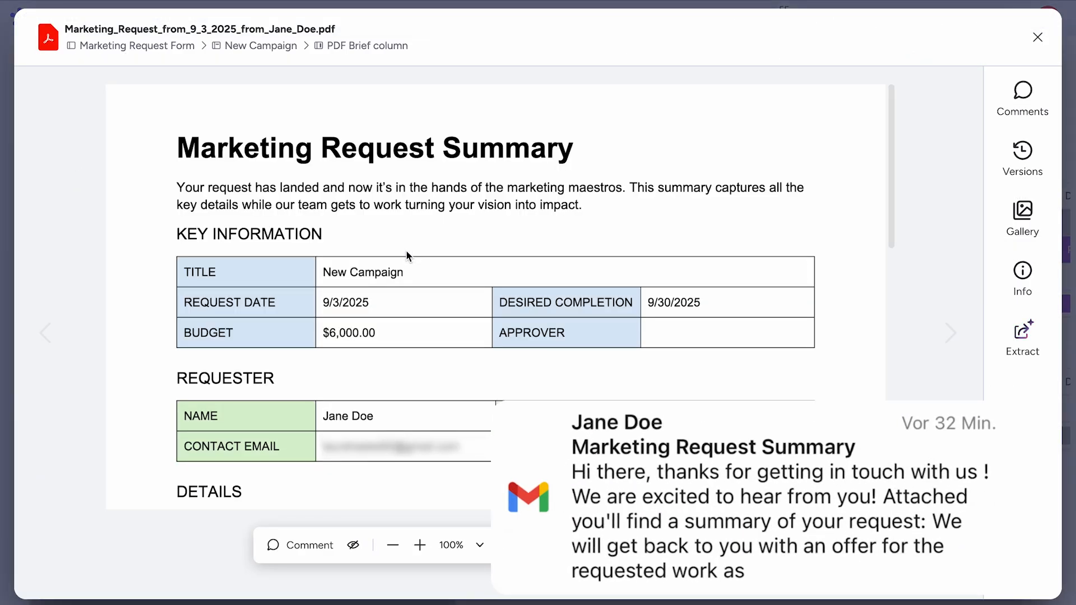
scroll(844, 226, "down", 1)
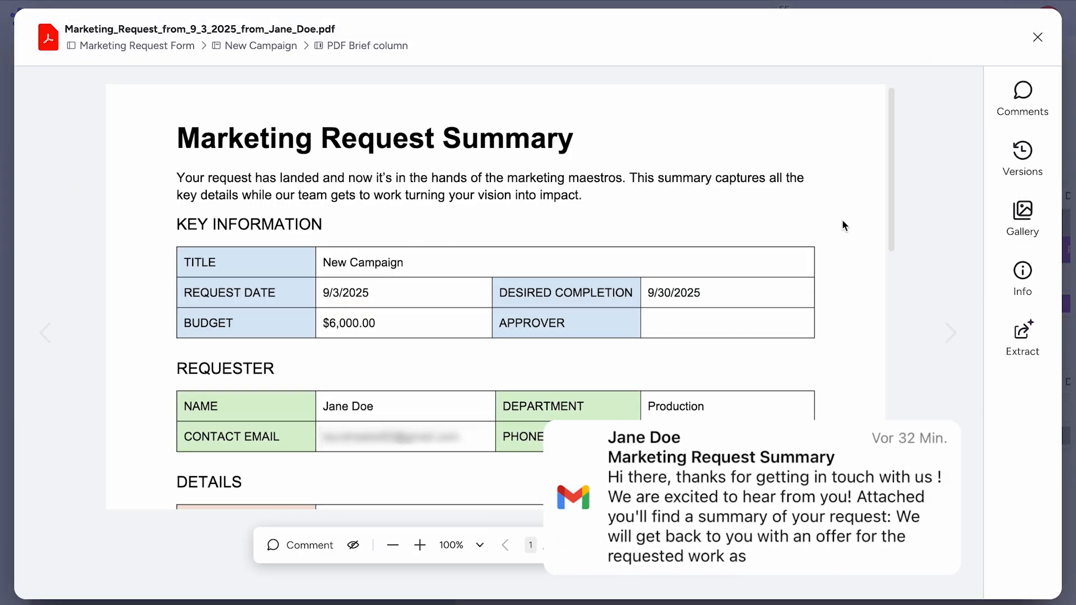
scroll(843, 222, "down", 5)
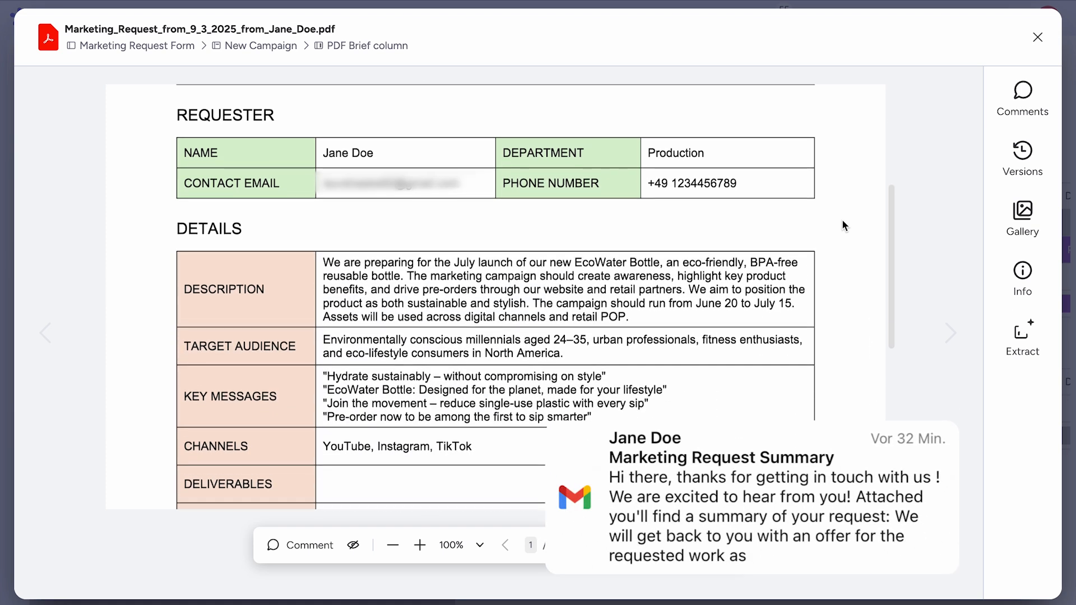
scroll(843, 224, "down", 4)
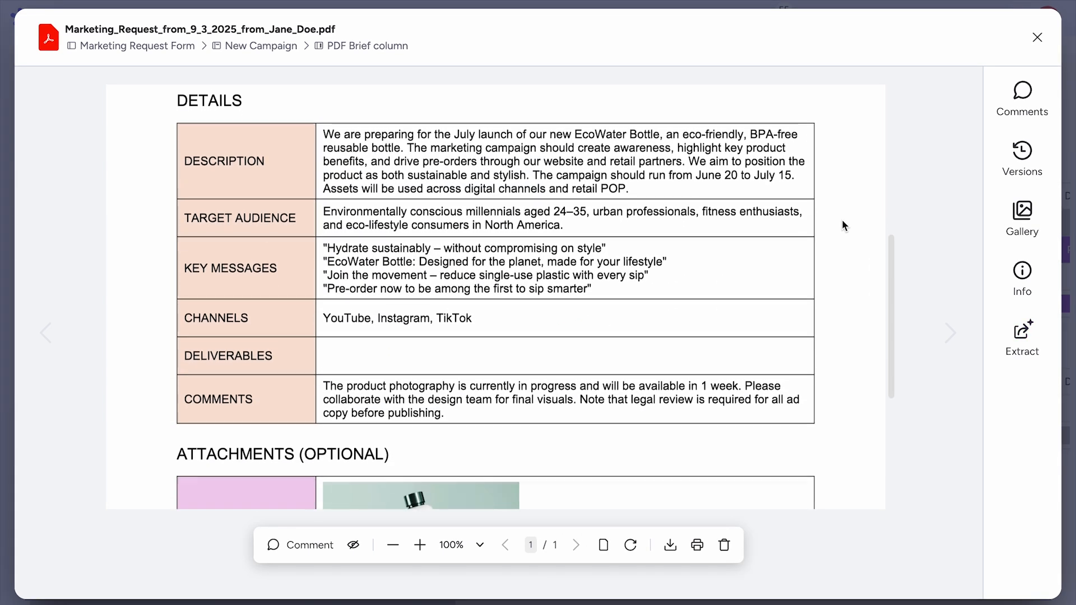
scroll(842, 222, "down", 4)
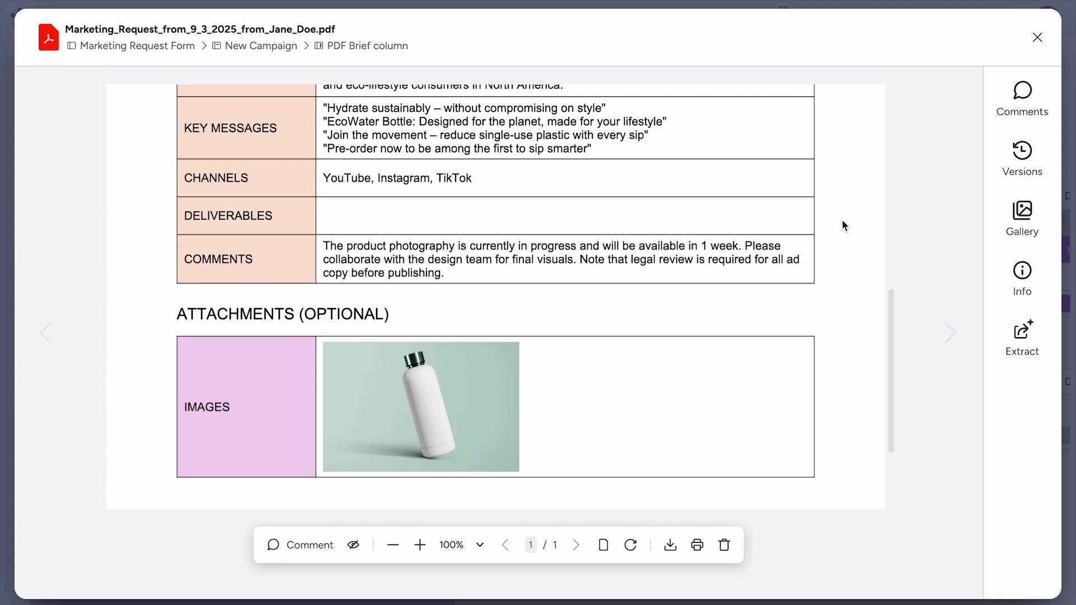
scroll(843, 224, "down", 4)
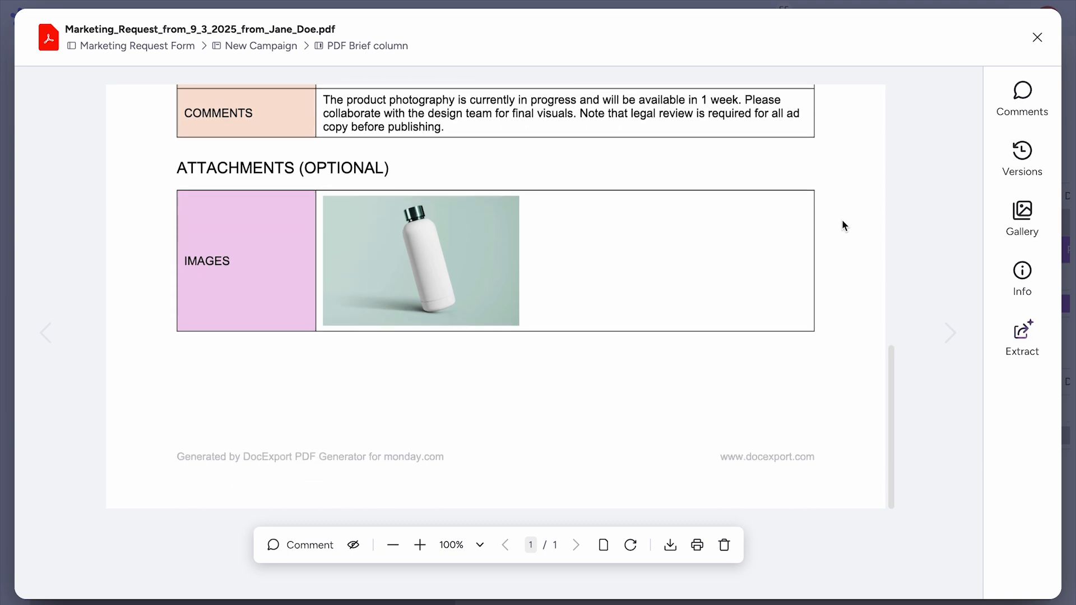
scroll(842, 219, "up", 3)
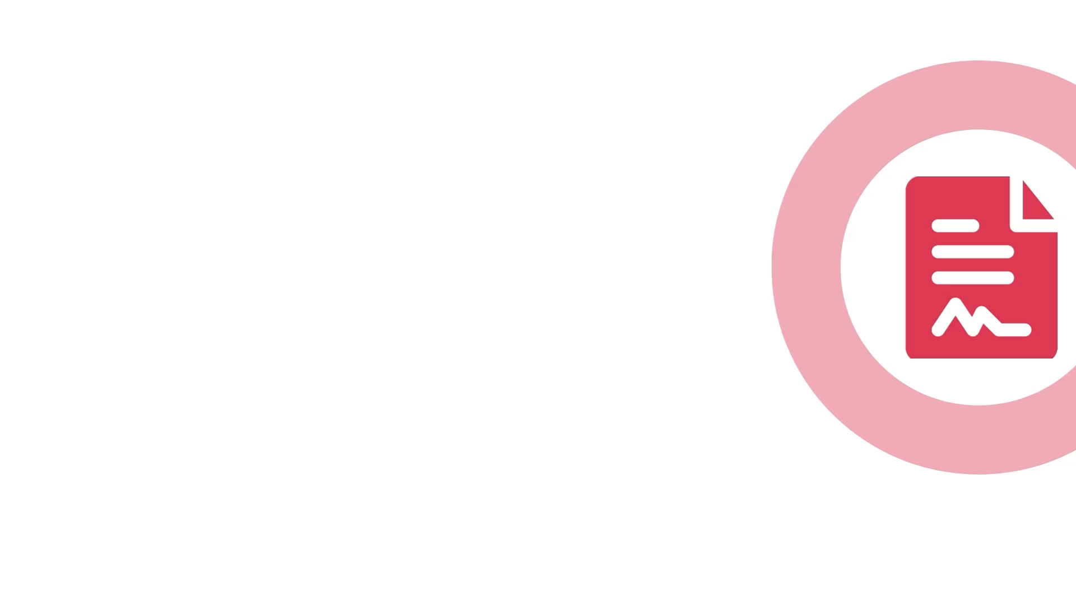
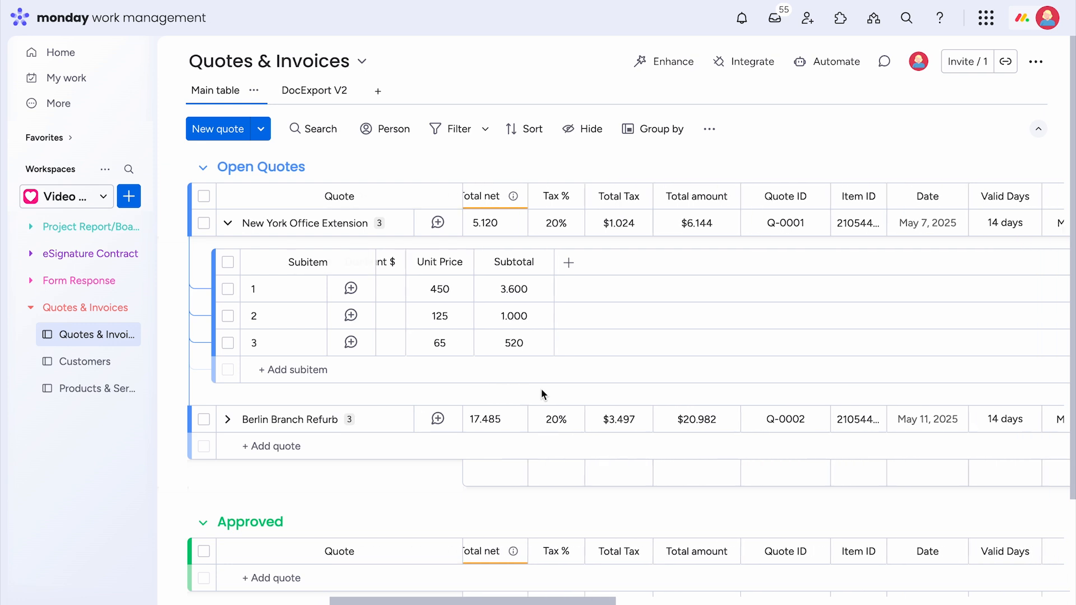
- Scroll through the quote board's customer and pricing columns, then switch to the DocExport V2 view
scroll(541, 392, "right", 10)
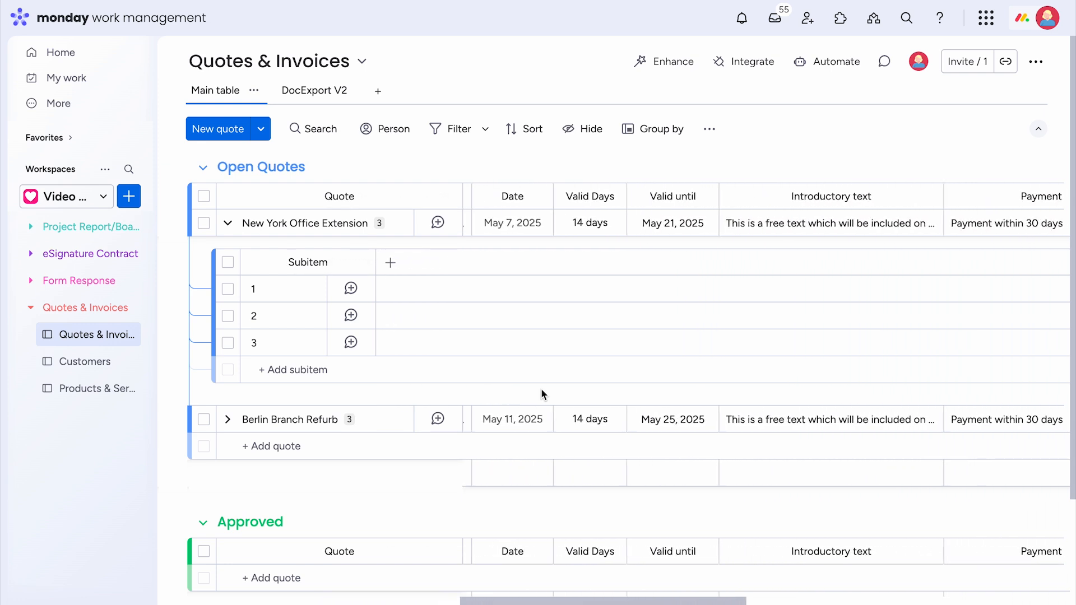
scroll(541, 393, "right", 3)
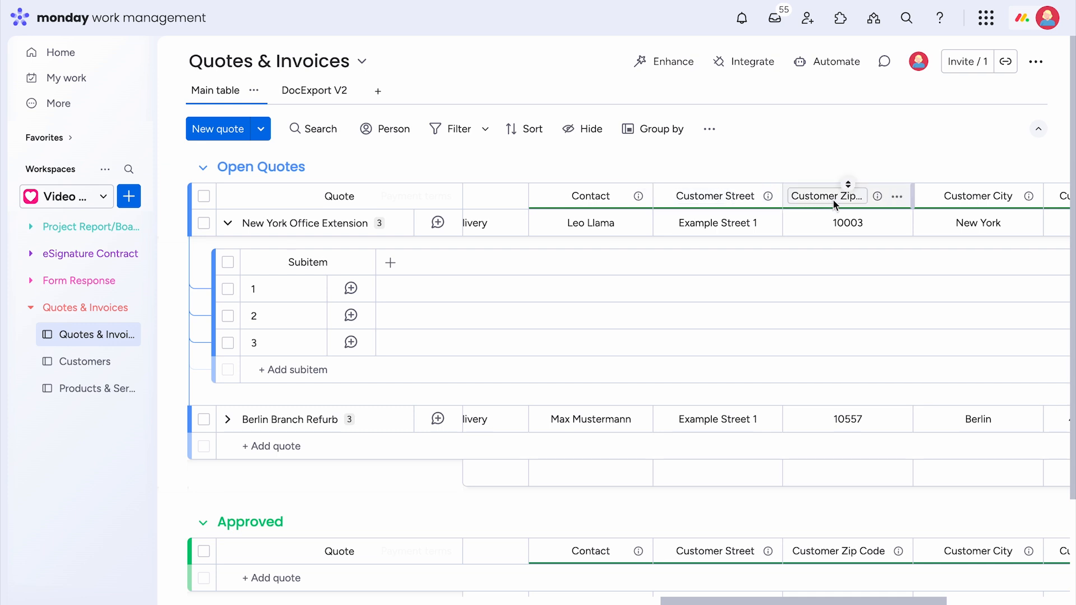
scroll(835, 196, "right", 6)
scroll(833, 204, "left", 20)
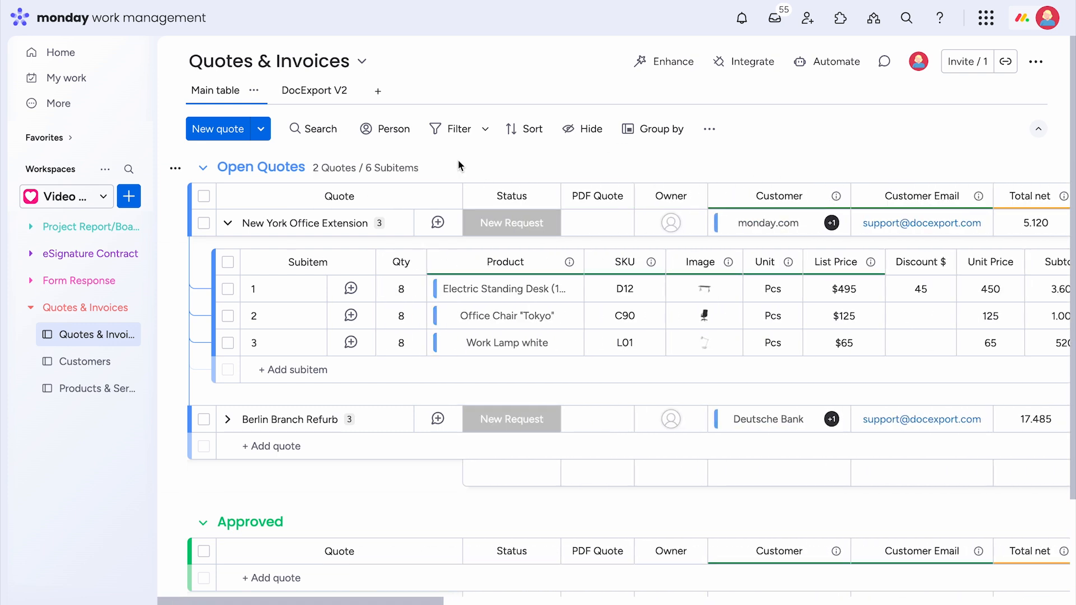
left_click(312, 91)
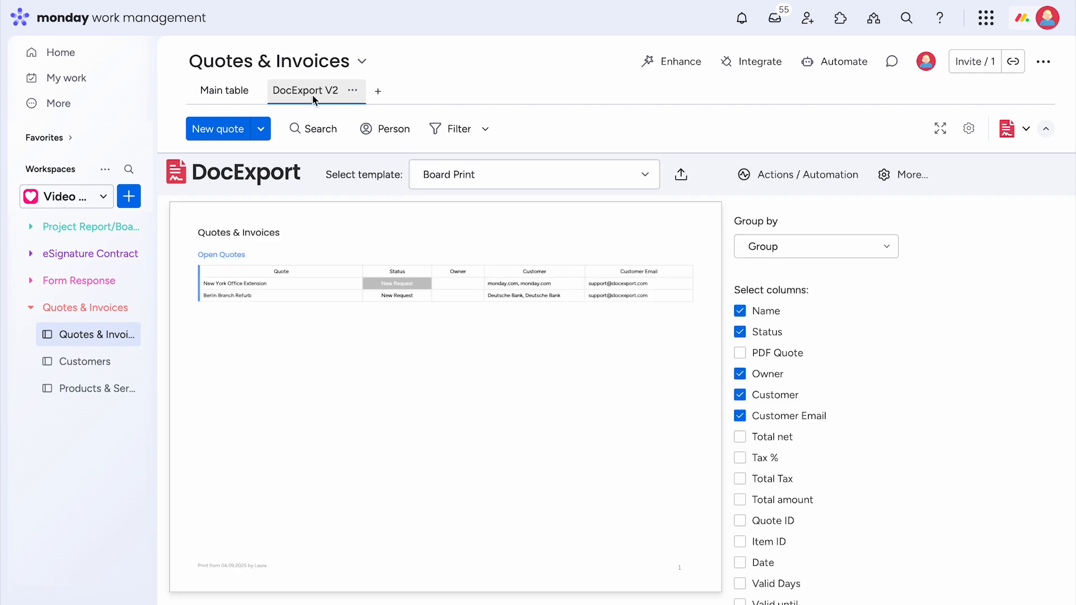
- Choose the Quote/Invoice template and map the Quote ID column to the invoice/quote number
left_click(654, 178)
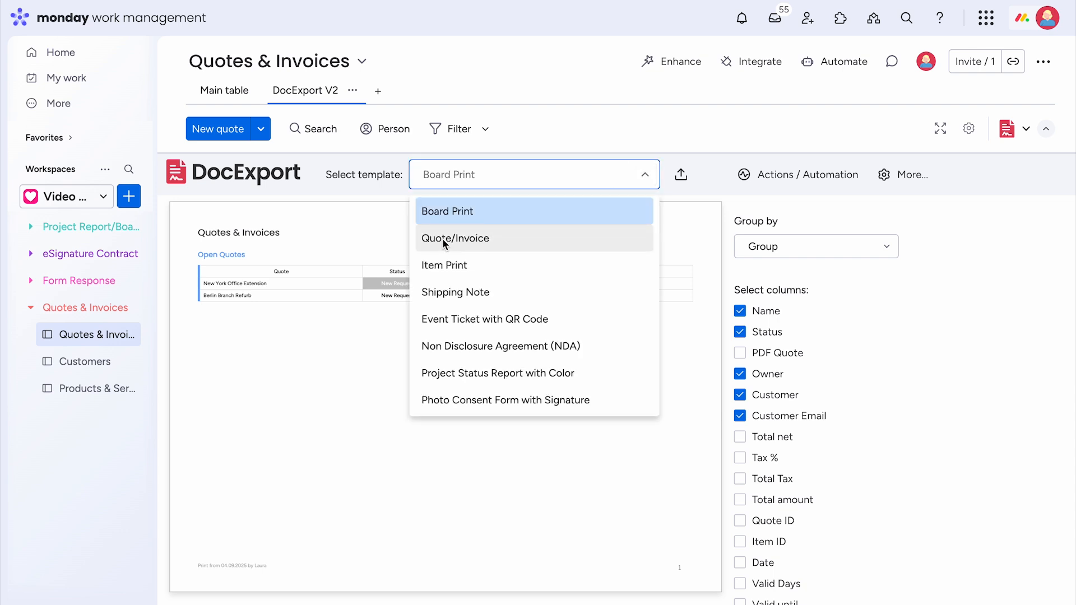
left_click(463, 240)
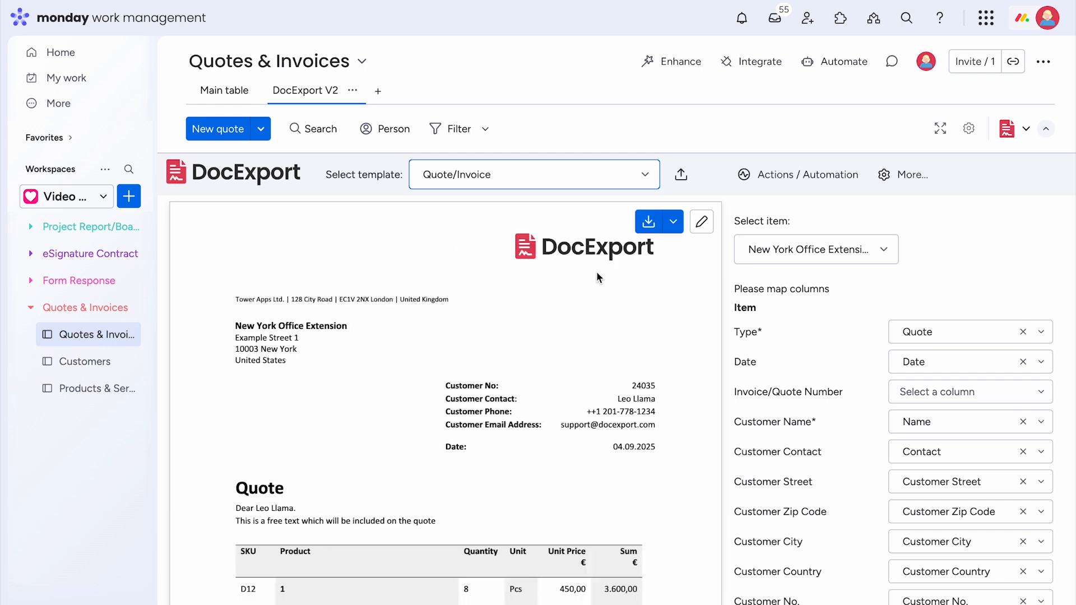
scroll(761, 294, "down", 2)
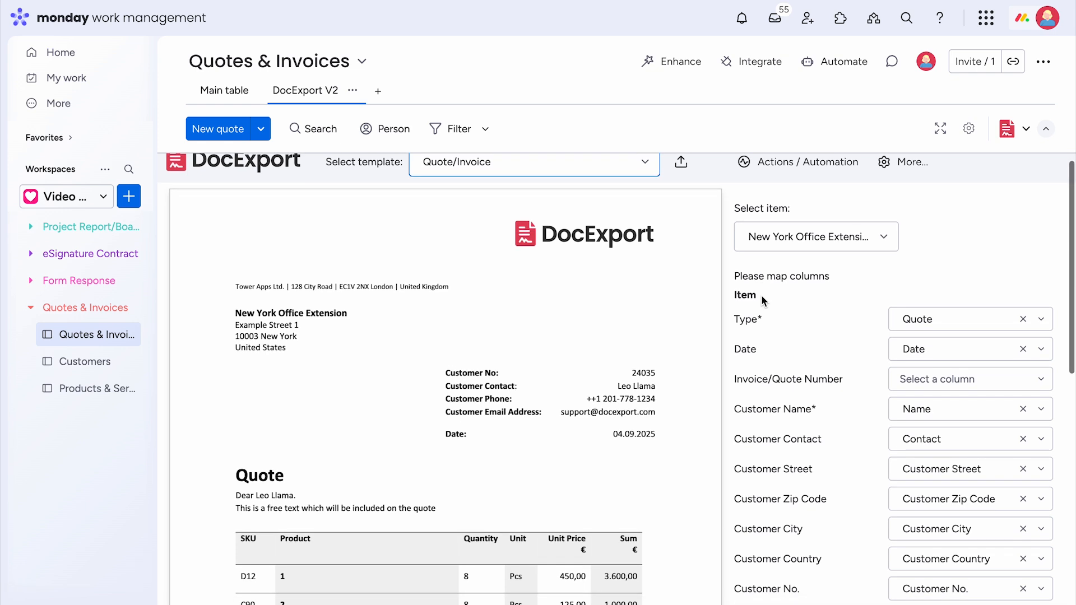
scroll(761, 295, "down", 2)
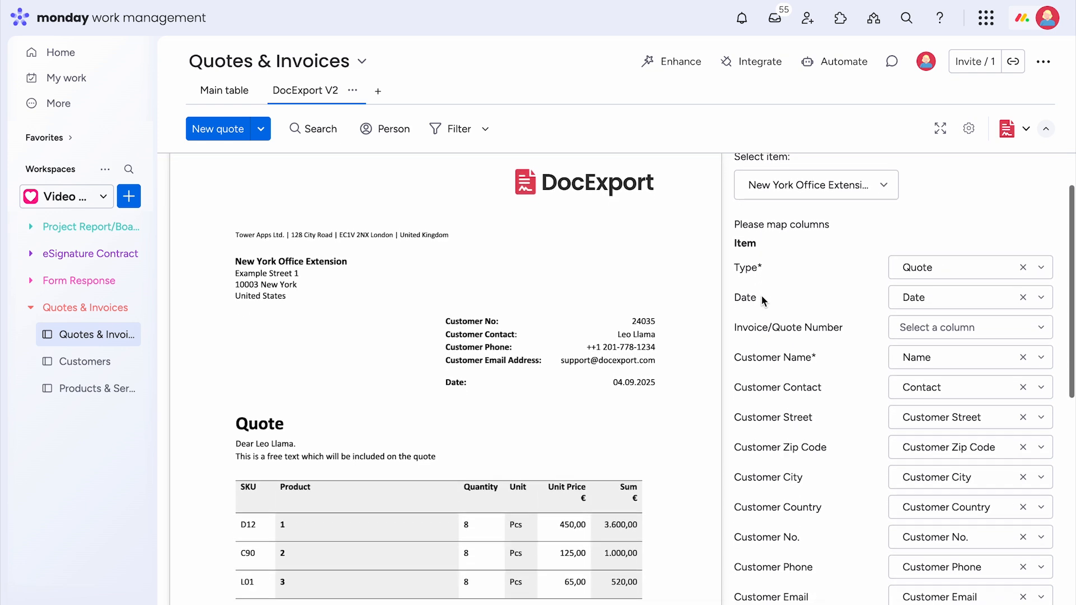
left_click(926, 331)
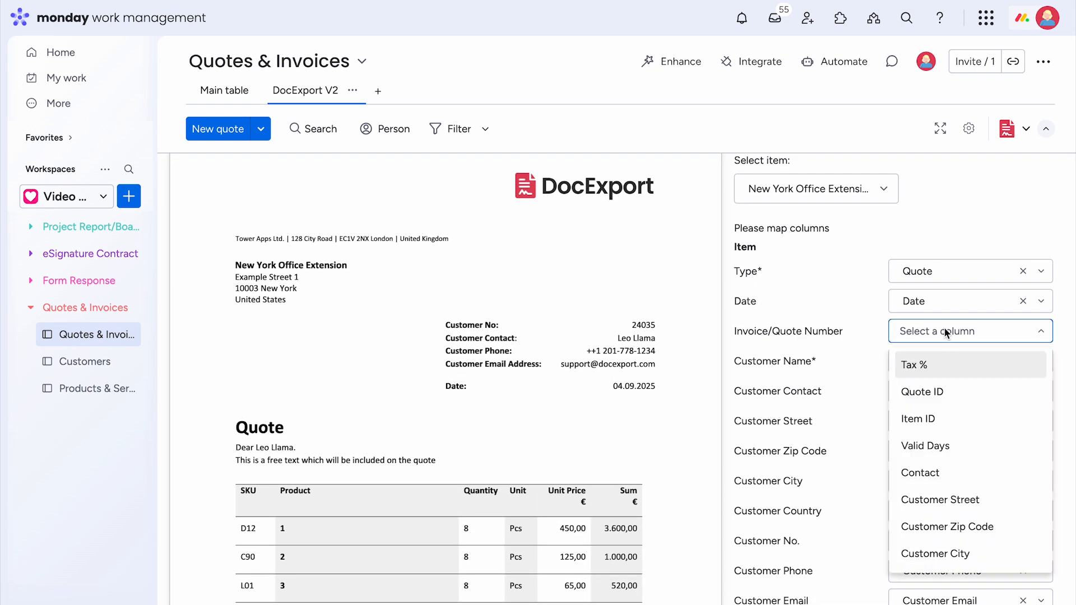
scroll(952, 387, "down", 1)
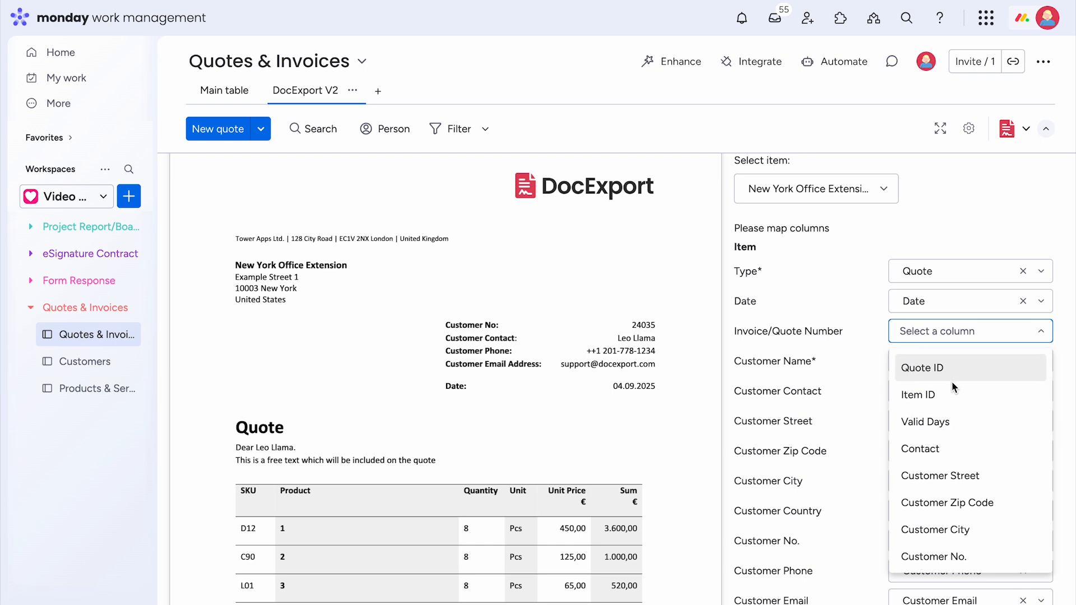
left_click(950, 372)
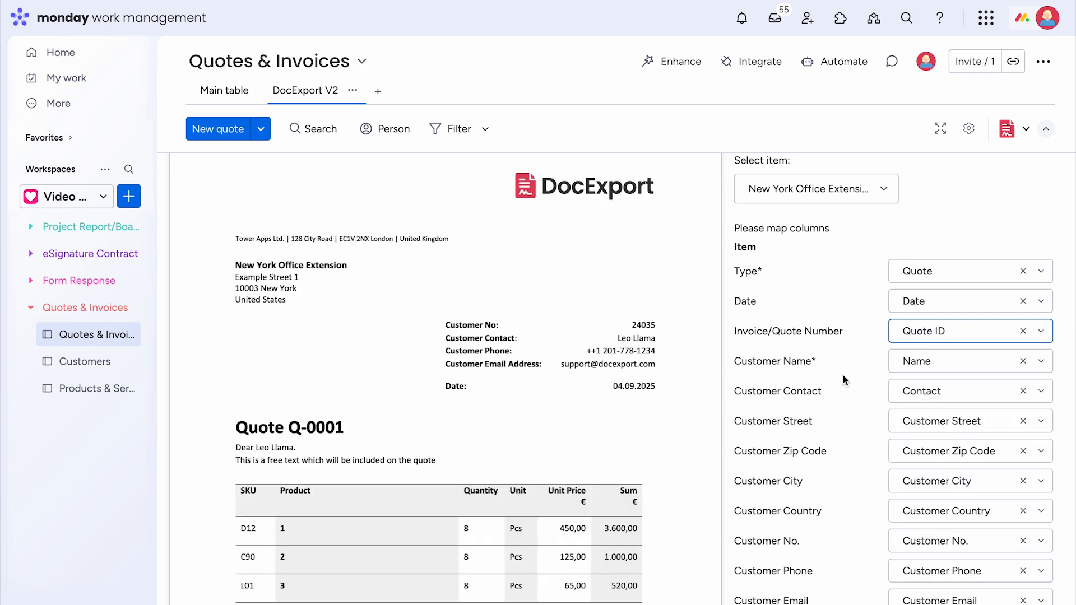
- Map the Product column to the subitem product and review the Q-0001 preview
scroll(842, 374, "down", 1)
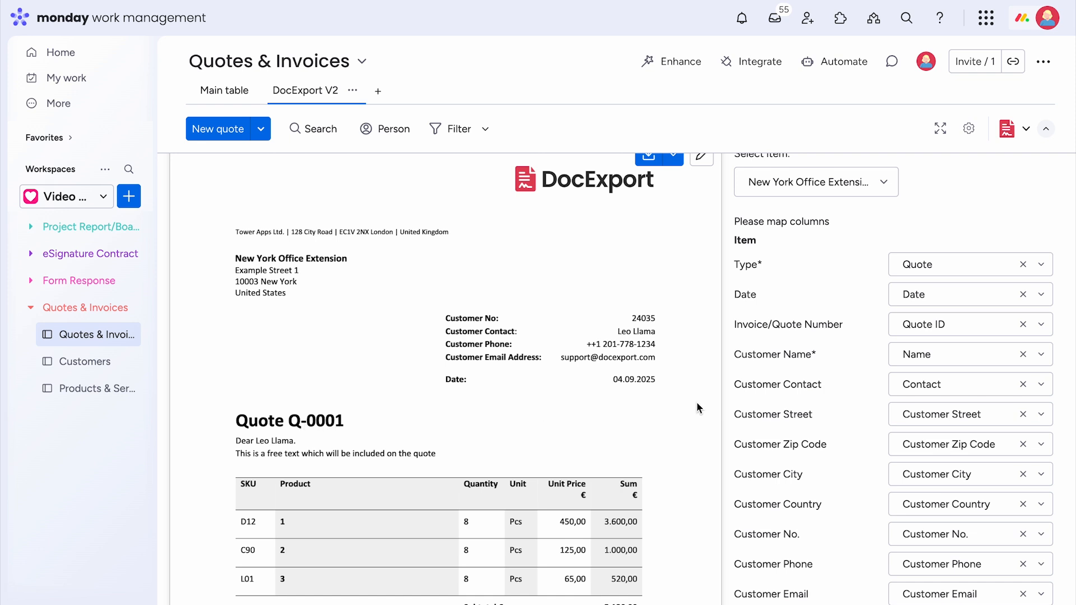
scroll(993, 351, "down", 1)
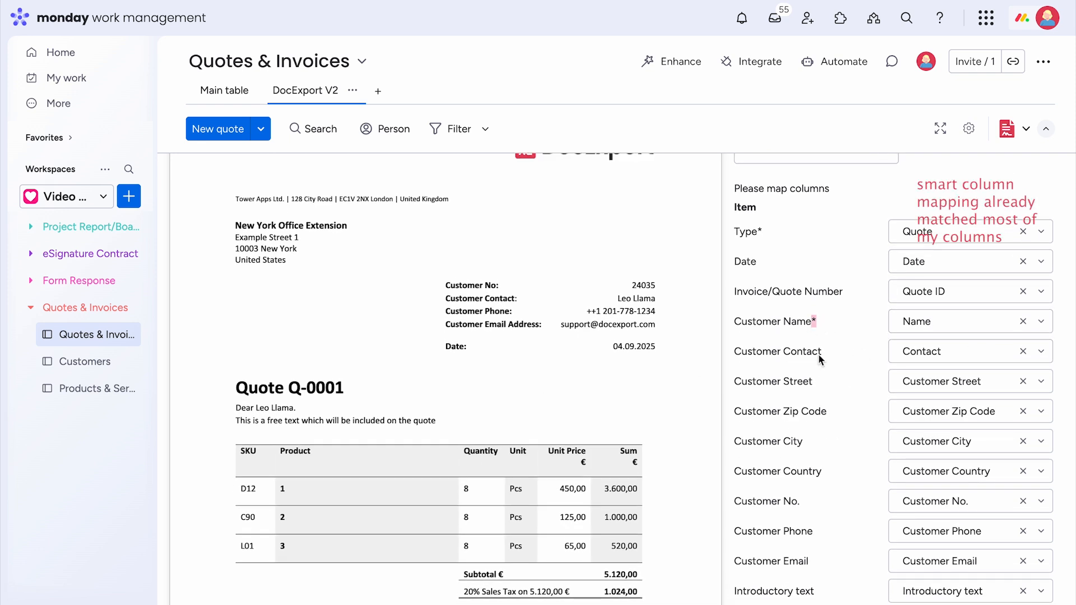
scroll(829, 365, "down", 5)
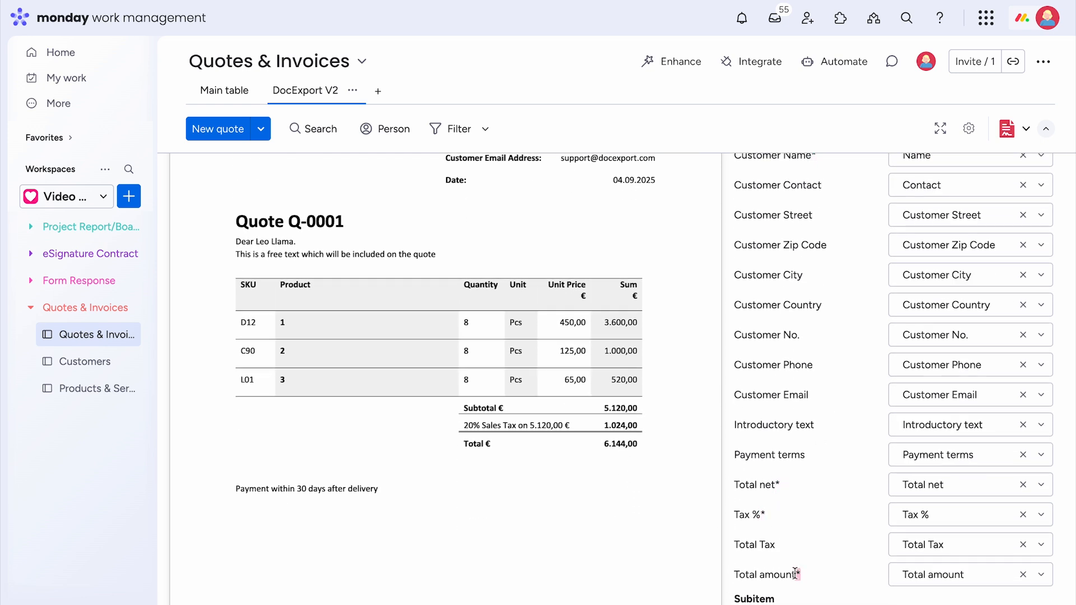
scroll(844, 496, "down", 3)
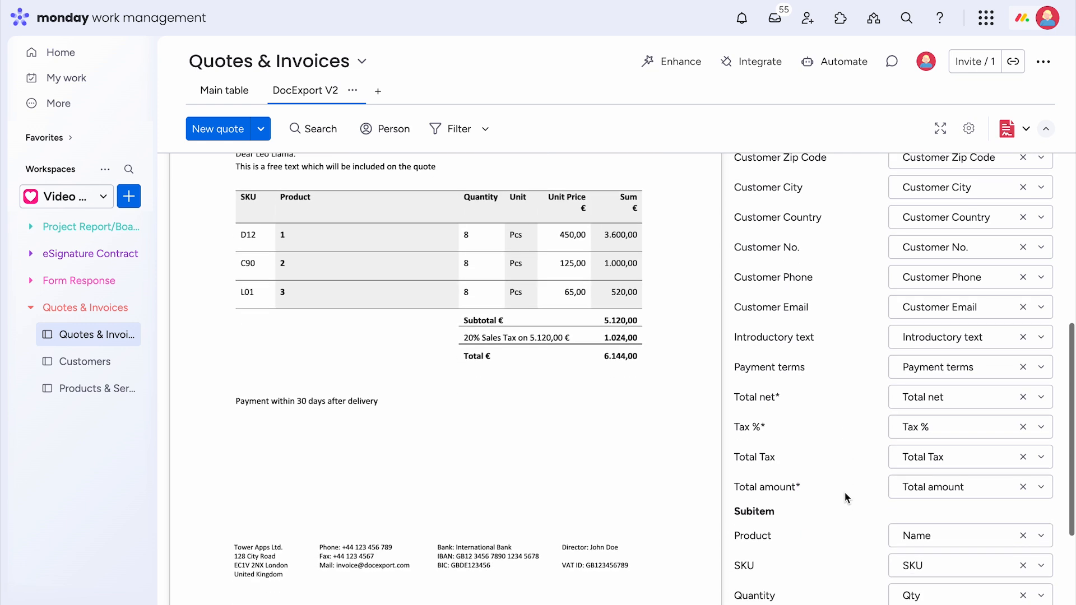
scroll(845, 492, "down", 3)
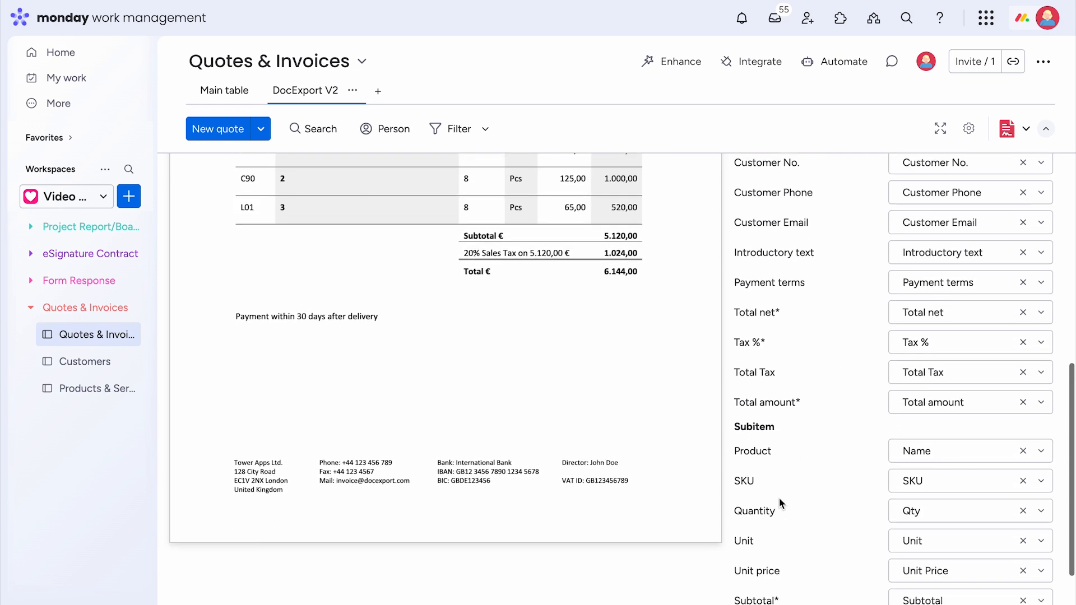
scroll(779, 498, "down", 2)
left_click(942, 405)
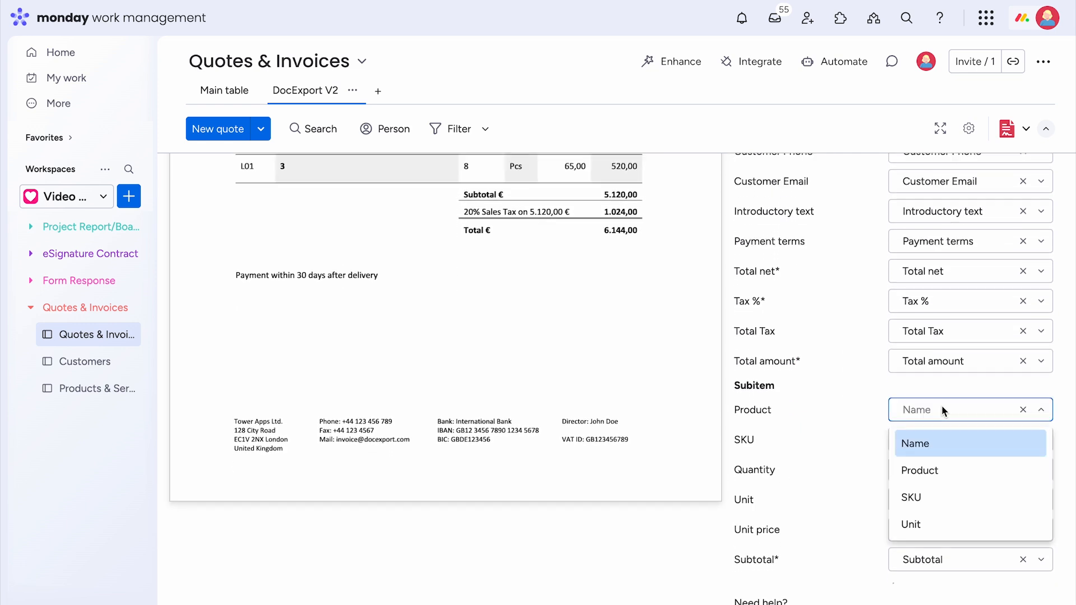
left_click(930, 470)
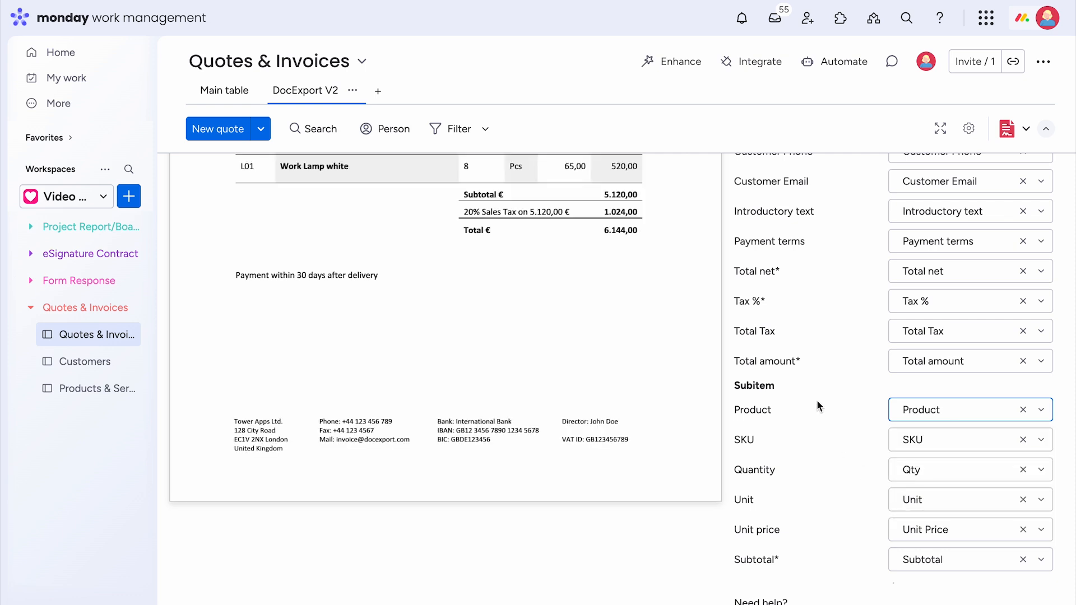
scroll(816, 399, "up", 8)
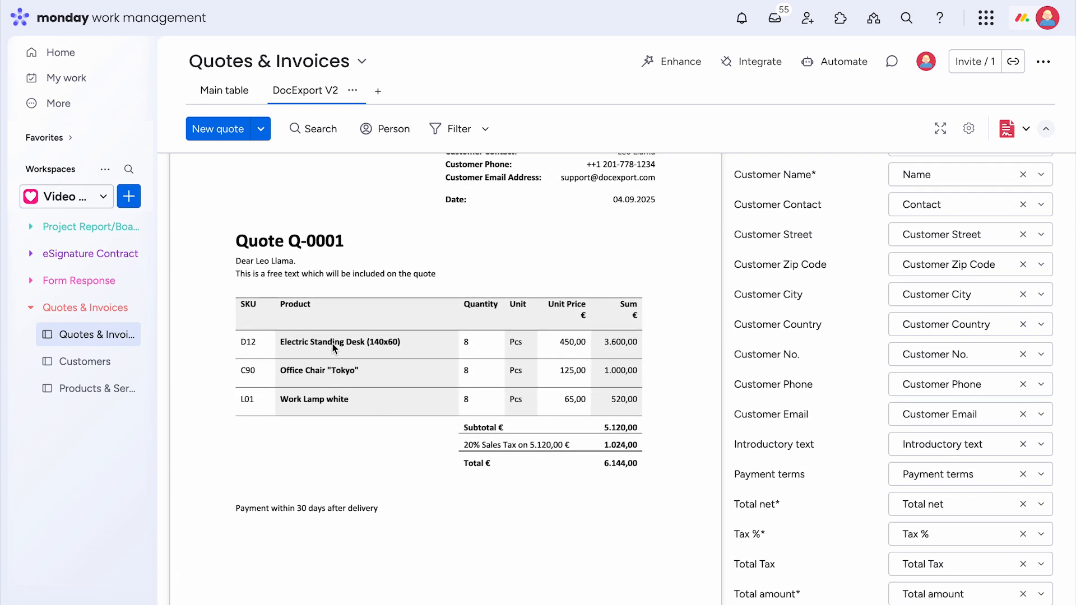
scroll(849, 422, "up", 6)
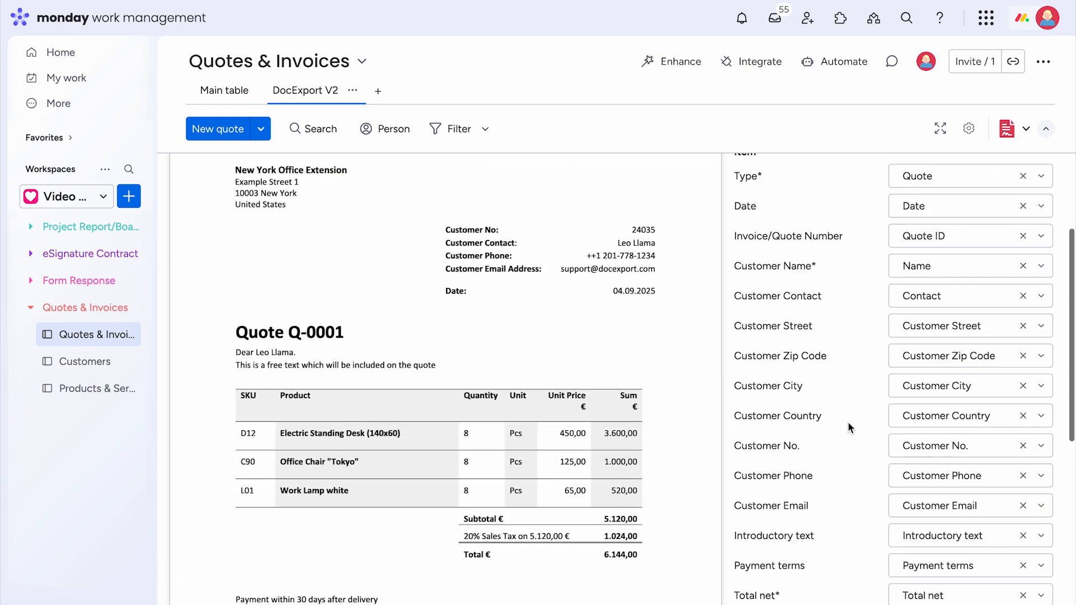
scroll(849, 422, "up", 2)
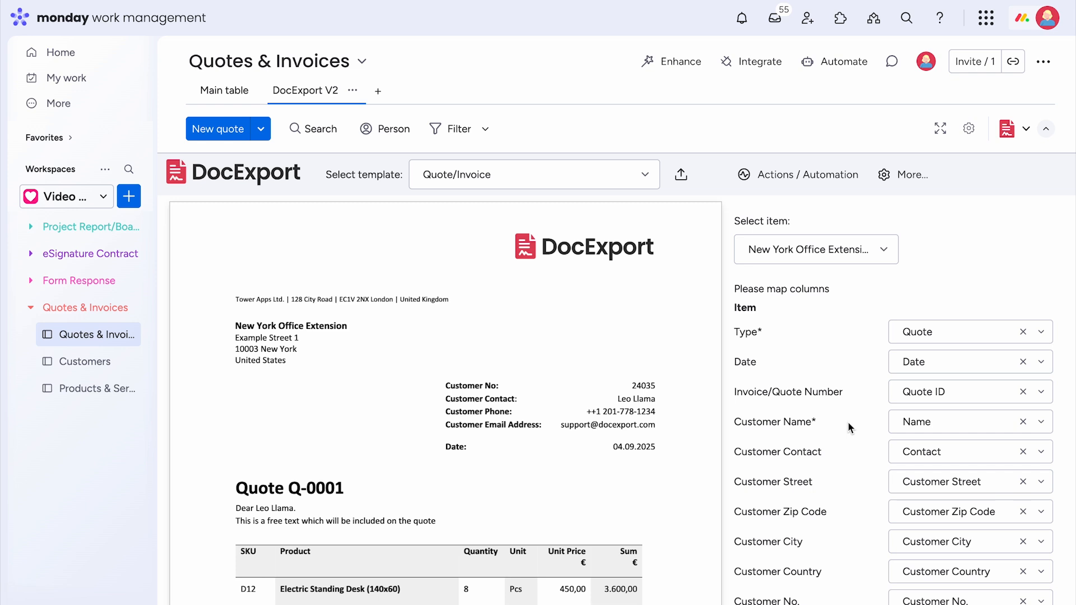
mouse_move(693, 278)
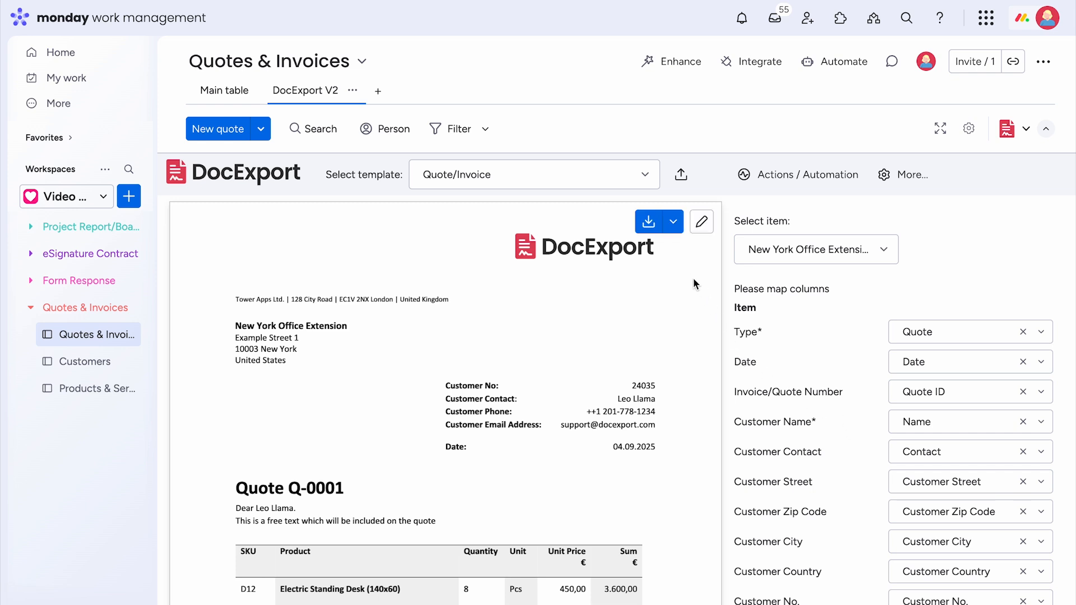
- Download the Quote/Invoice template and open Quote_Invoice (2).docx in Word
left_click(701, 223)
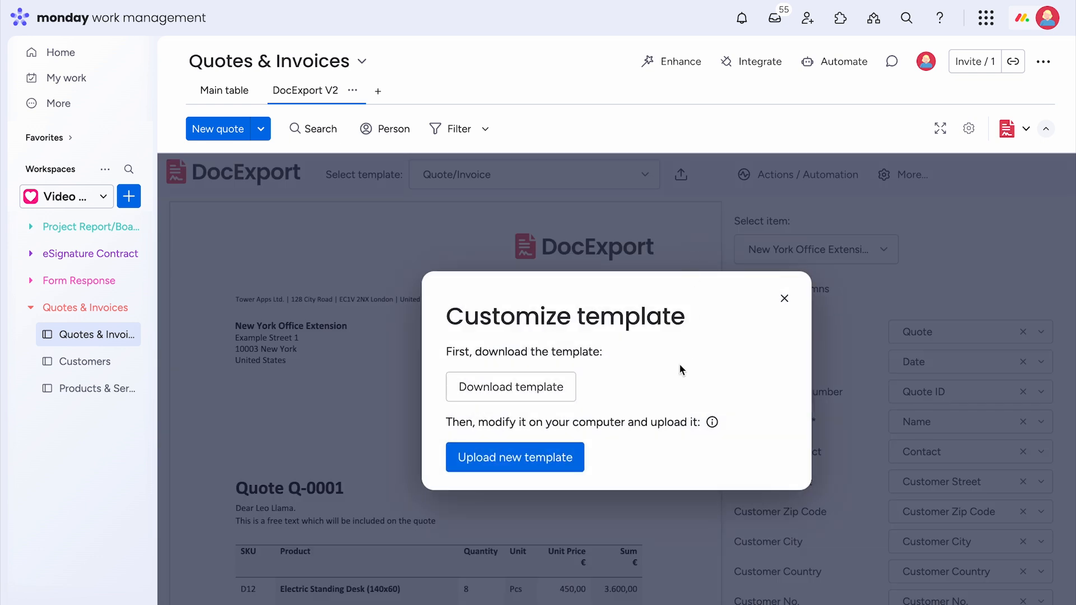
left_click(499, 393)
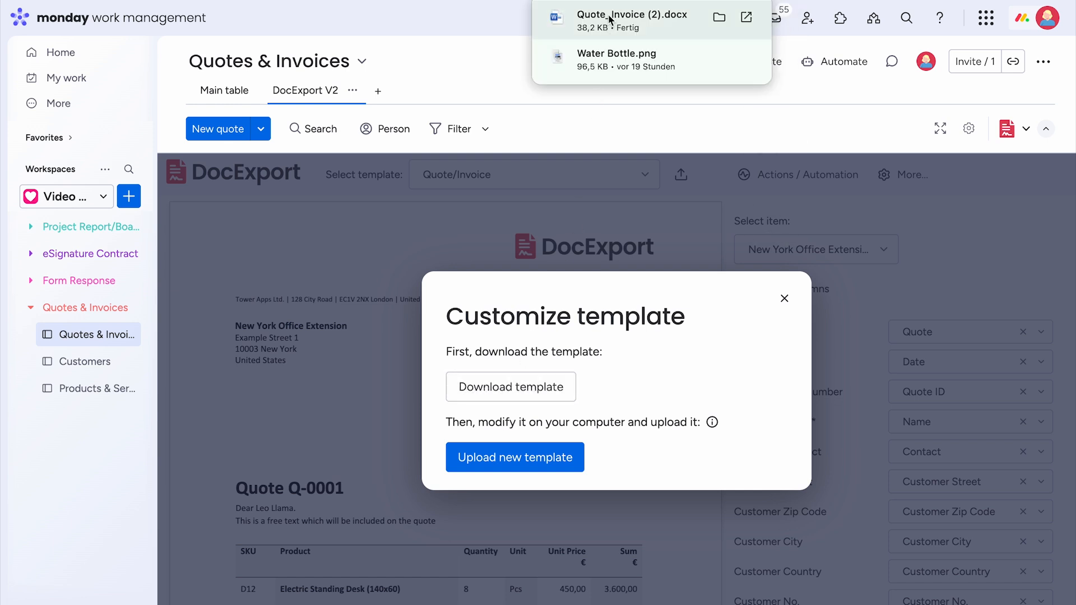
left_click(610, 20)
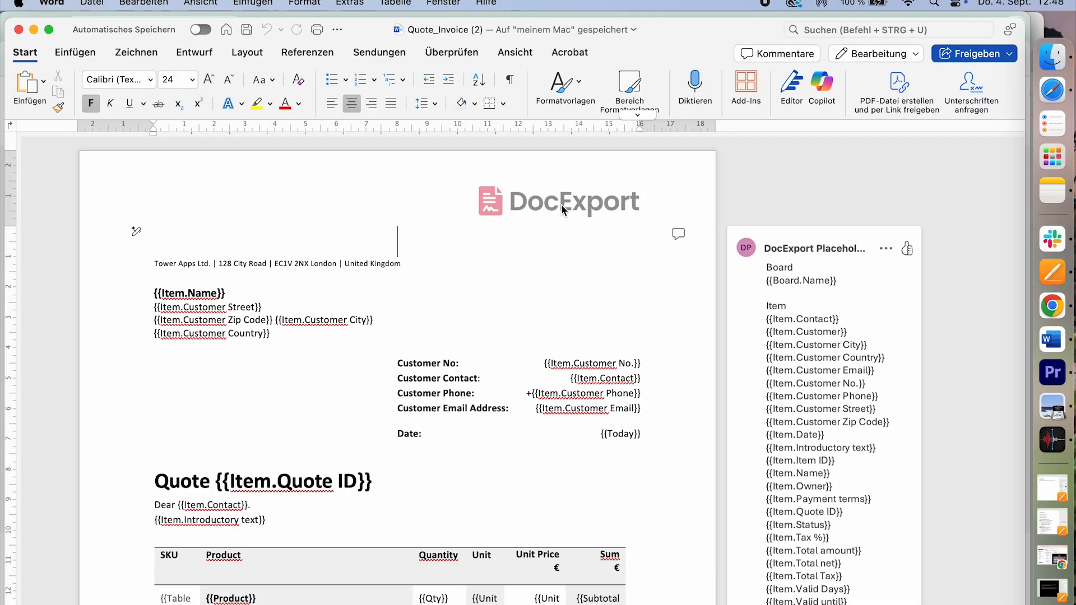
- Replace the header's DocExport logo with the workroom logo from file
double_click(541, 205)
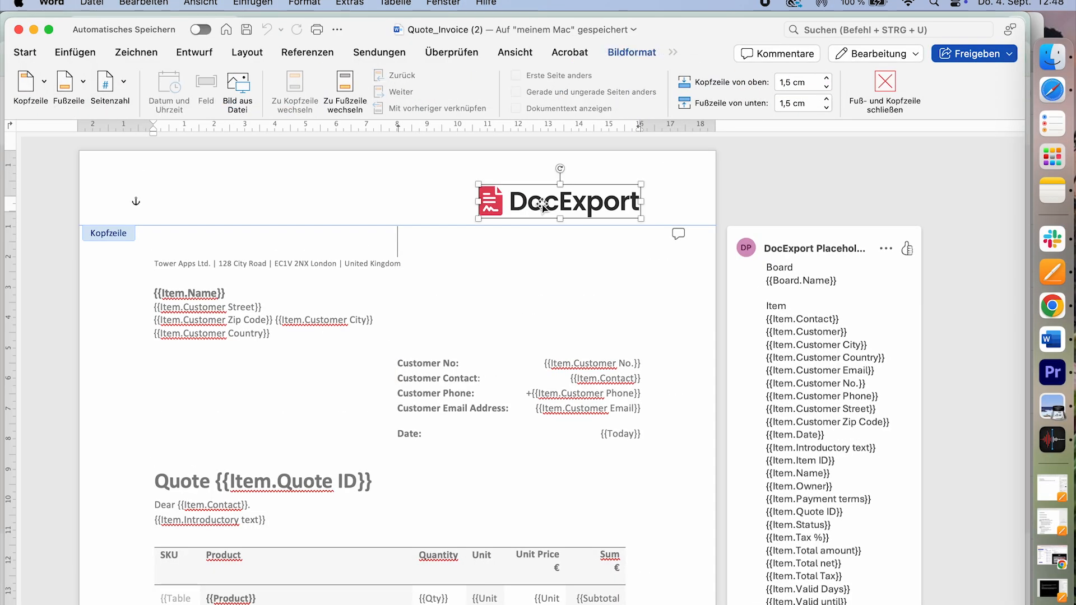
right_click(543, 209)
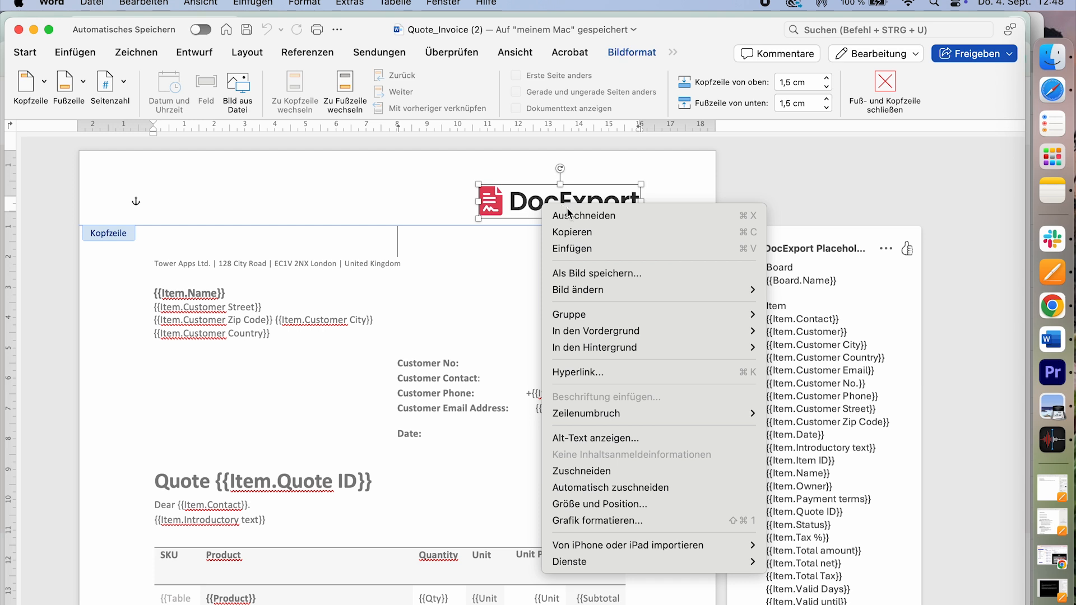
mouse_move(611, 284)
left_click(803, 288)
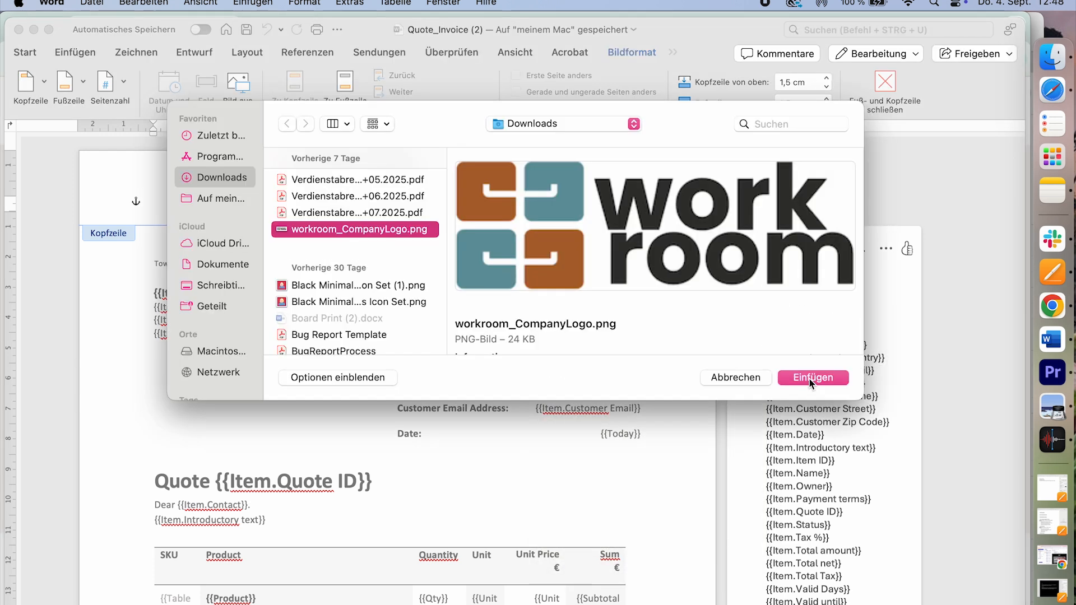
left_click(809, 379)
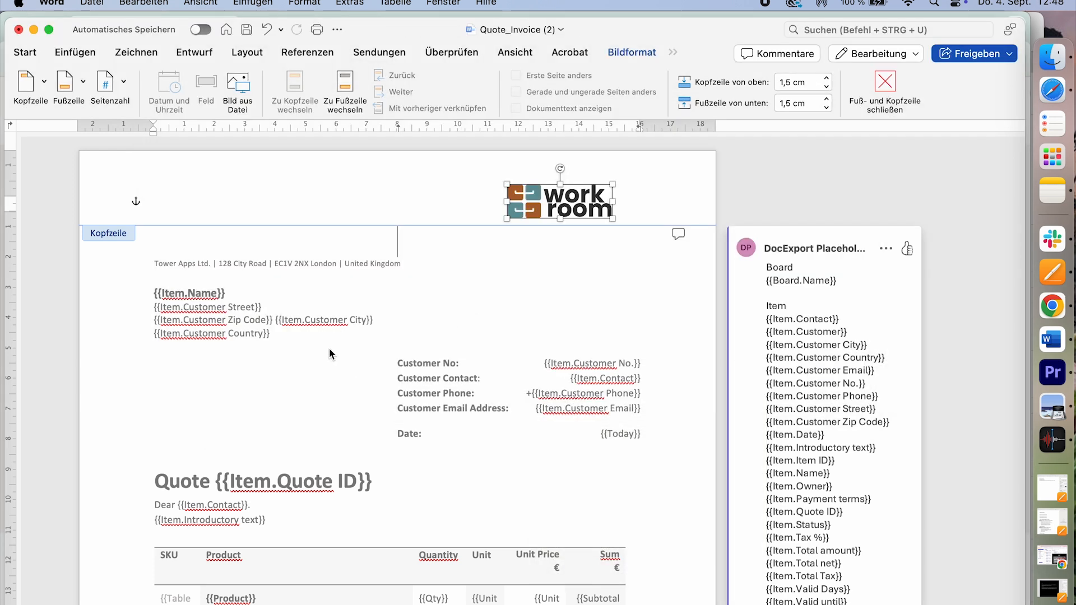
- Replace the company name with 'WorkRoom' in the header and 'Workroom' in the footer
double_click(179, 260)
left_click_drag(153, 264, 195, 263)
type("WorkRoom")
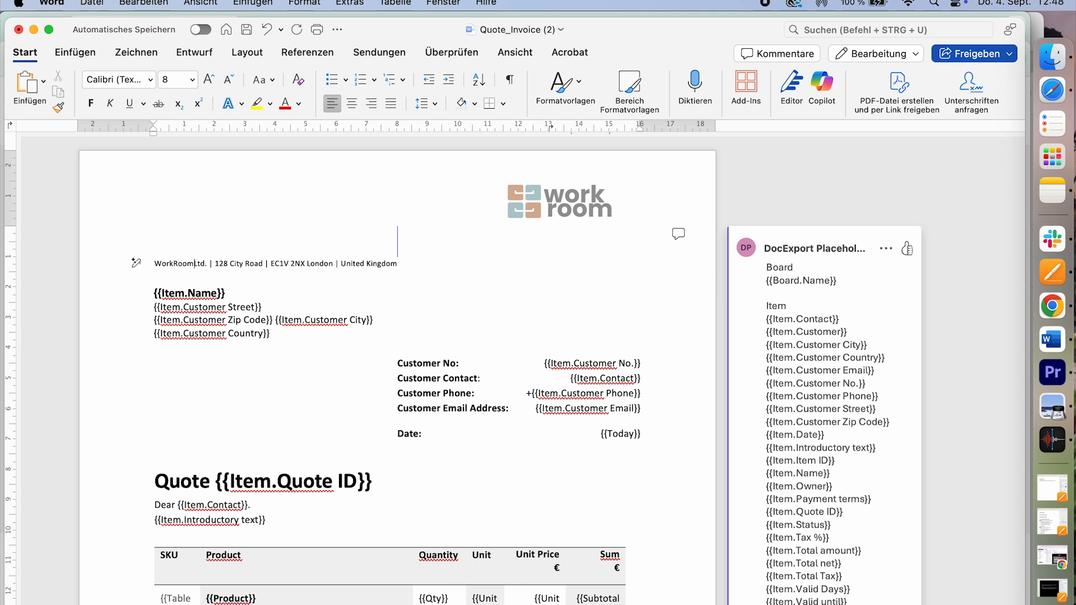
scroll(300, 357, "down", 15)
double_click(193, 557)
left_click_drag(153, 535, 200, 533)
type("Workroom Ltd.")
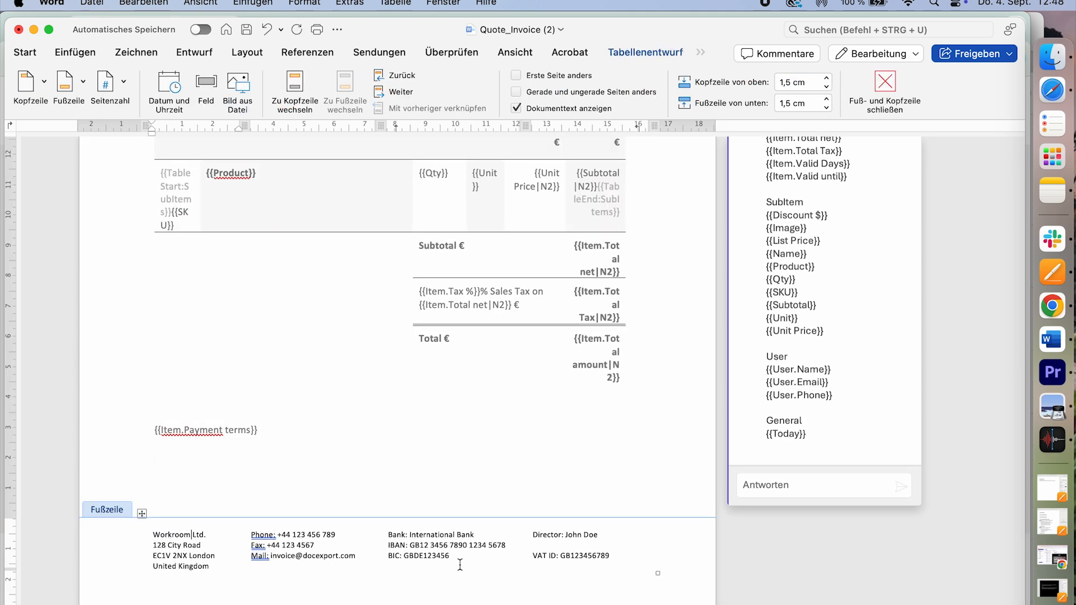
- Colour the Quote heading blue
left_click(142, 513)
left_click(75, 52)
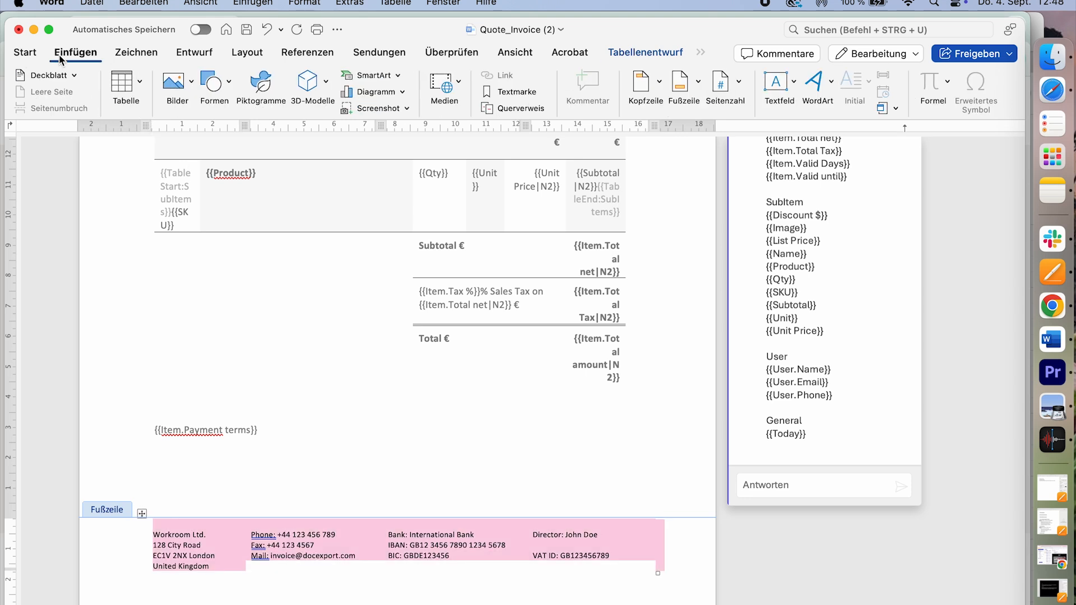
left_click(25, 52)
scroll(332, 426, "up", 10)
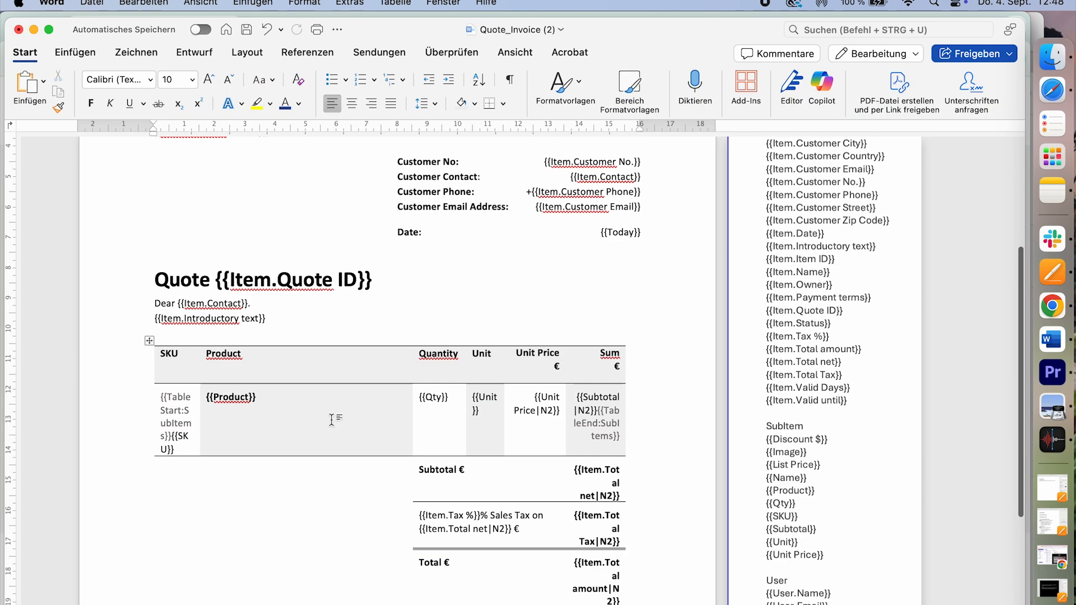
left_click_drag(155, 482, 372, 488)
left_click(284, 103)
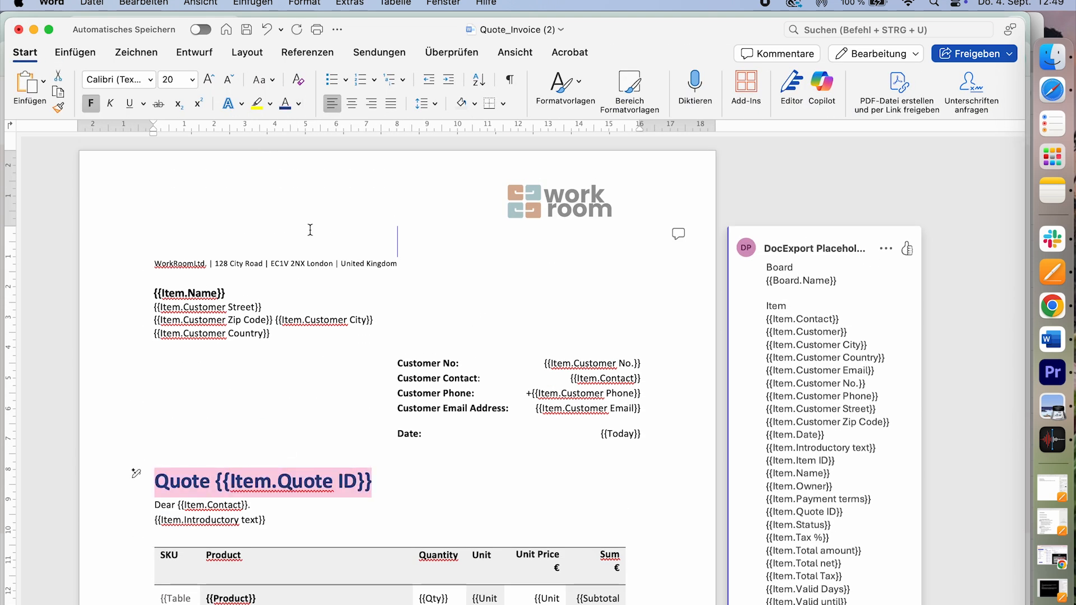
left_click(308, 231)
- Shade the item table light blue
scroll(308, 231, "down", 5)
left_click(149, 365)
left_click(669, 52)
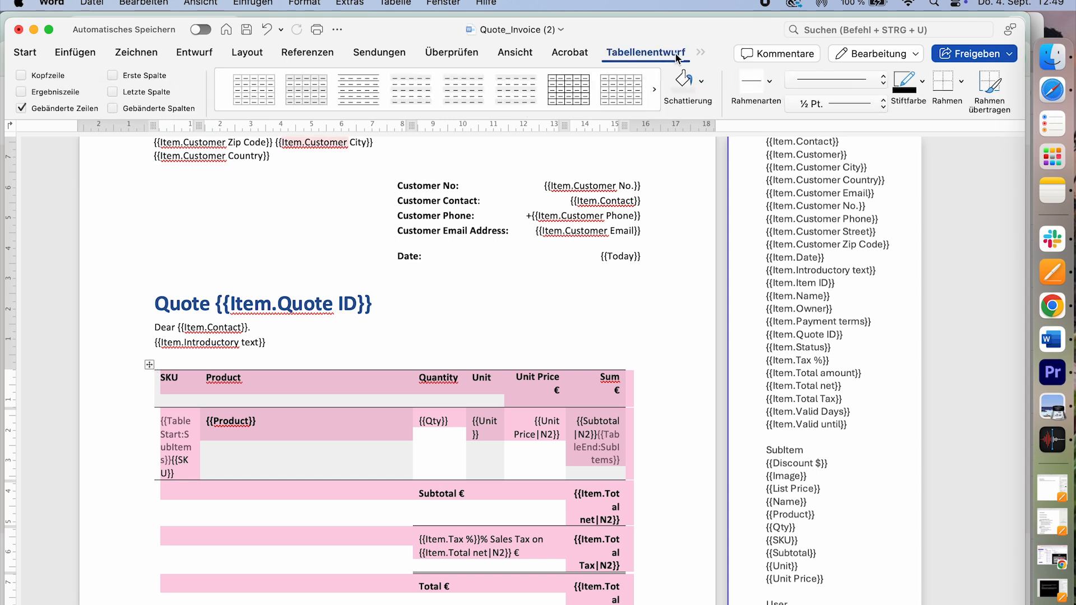
left_click(675, 51)
left_click(645, 54)
left_click(701, 81)
left_click(739, 187)
left_click(635, 342)
- Review the rebranded template and save it
scroll(635, 341, "down", 5)
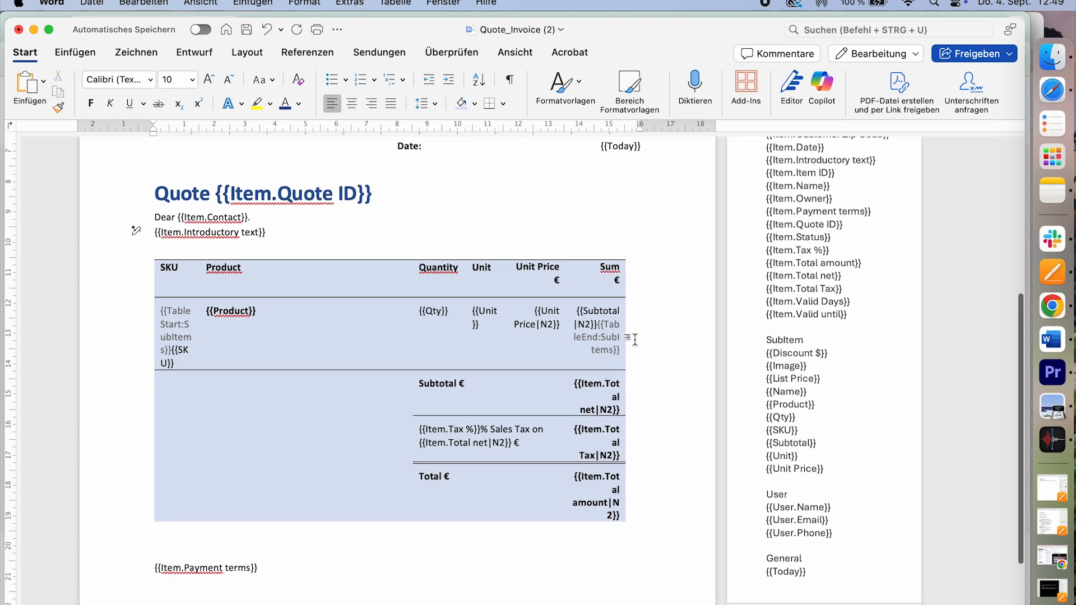
scroll(635, 339, "up", 6)
scroll(635, 339, "up", 4)
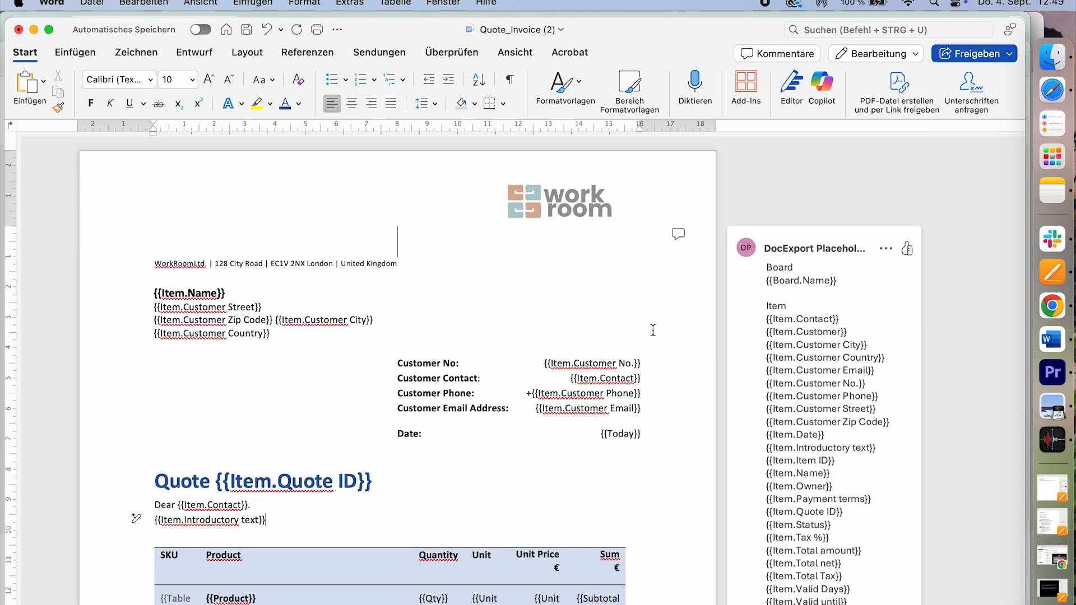
scroll(653, 330, "down", 1)
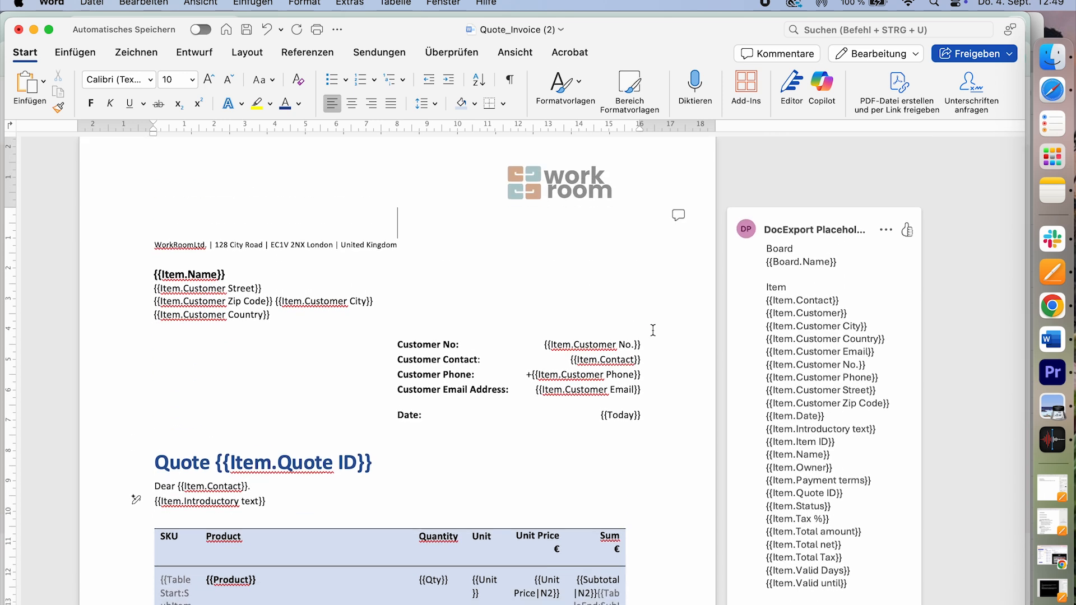
left_click(250, 29)
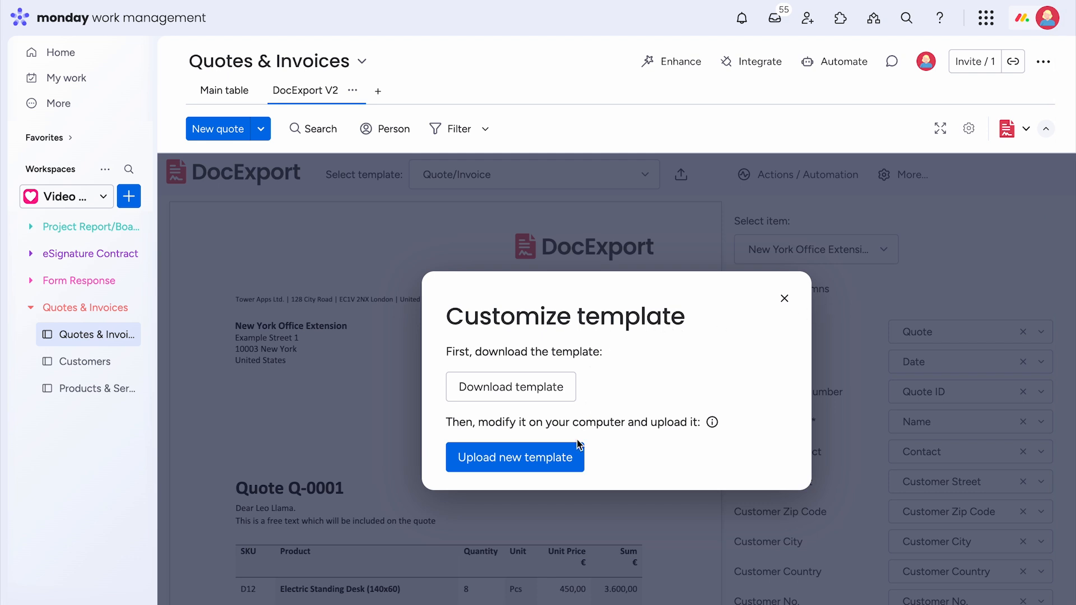
- Upload Quote_Invoice (2).docx as the new template and scroll through the workroom-branded preview
left_click(501, 468)
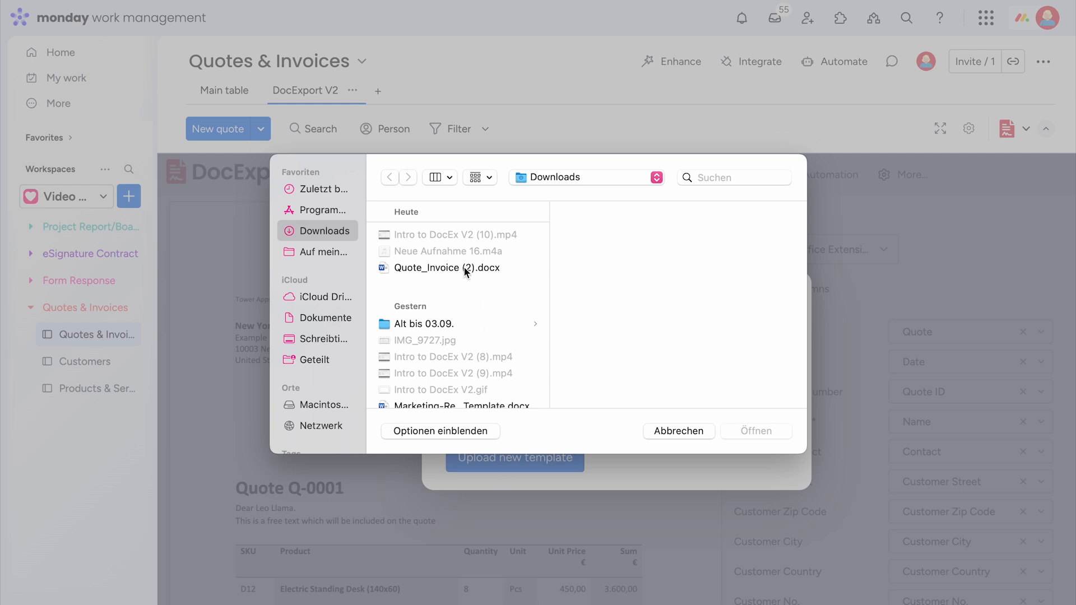
left_click(446, 268)
left_click(758, 431)
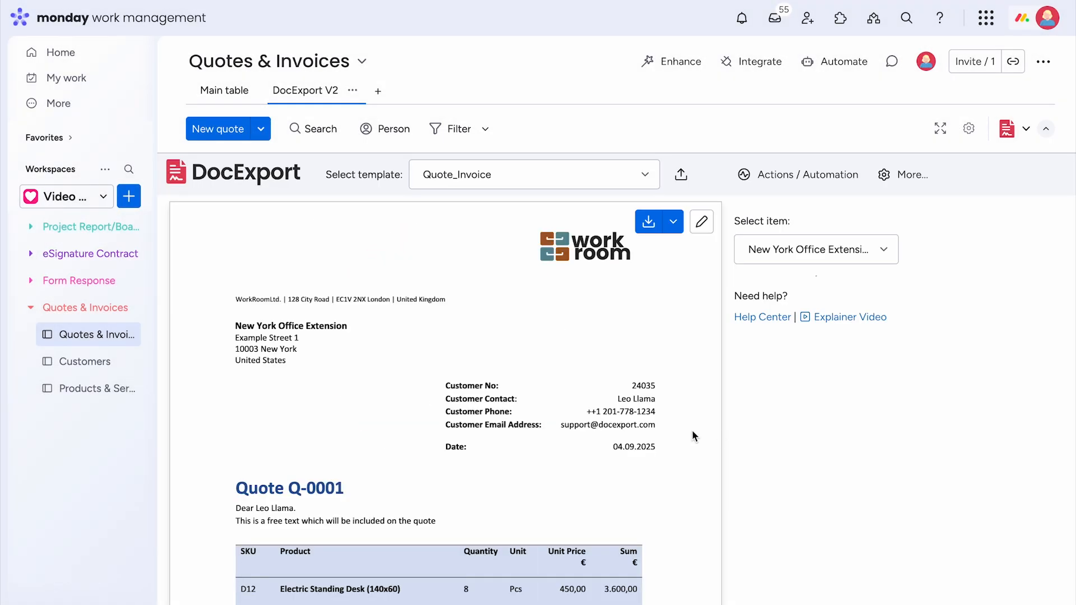
scroll(693, 436, "down", 3)
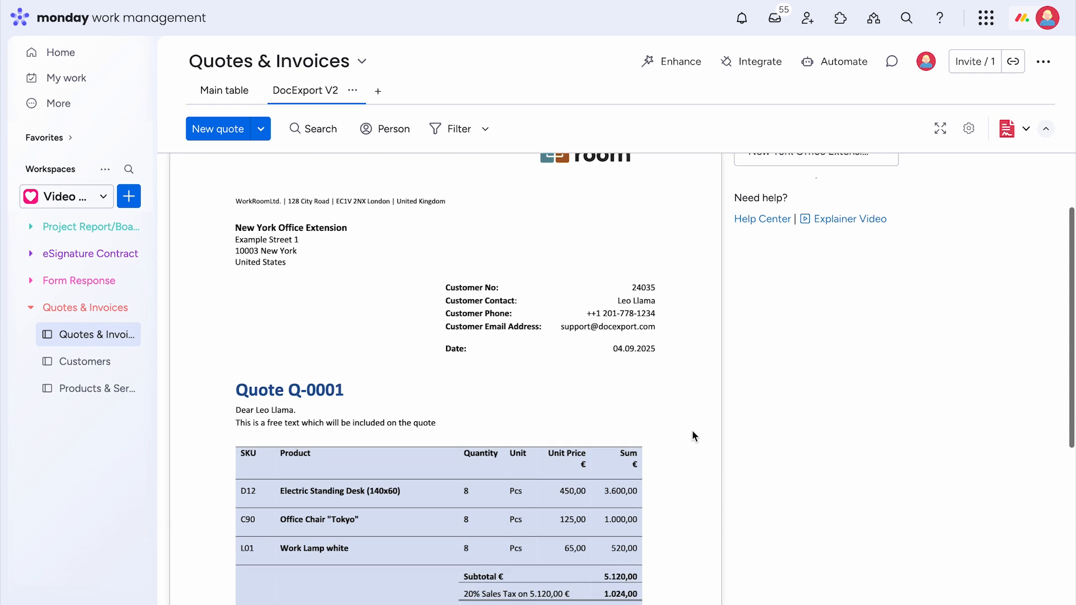
scroll(693, 435, "down", 3)
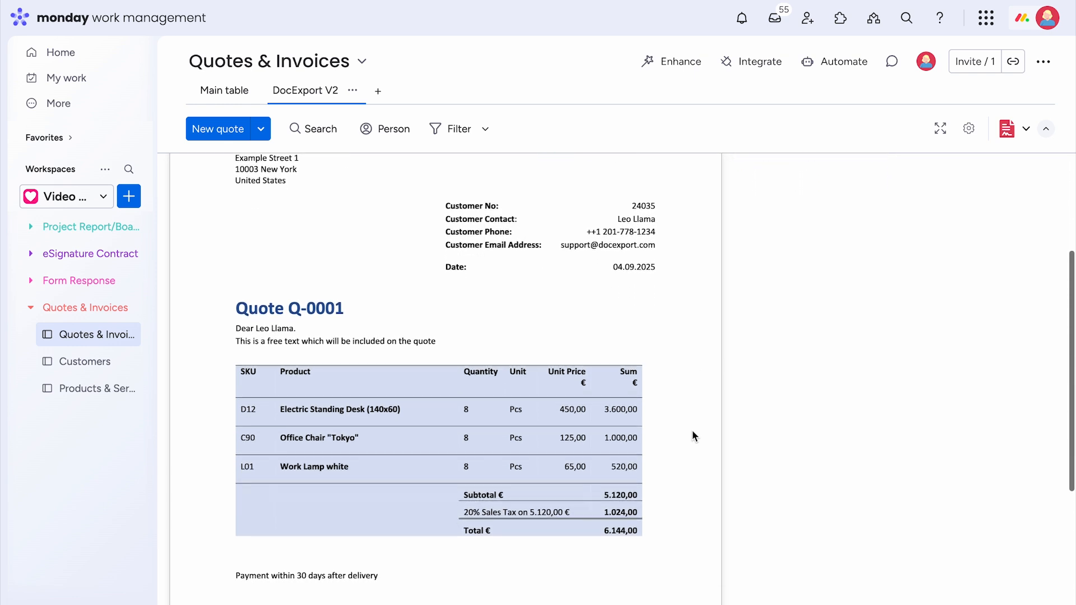
scroll(694, 435, "down", 3)
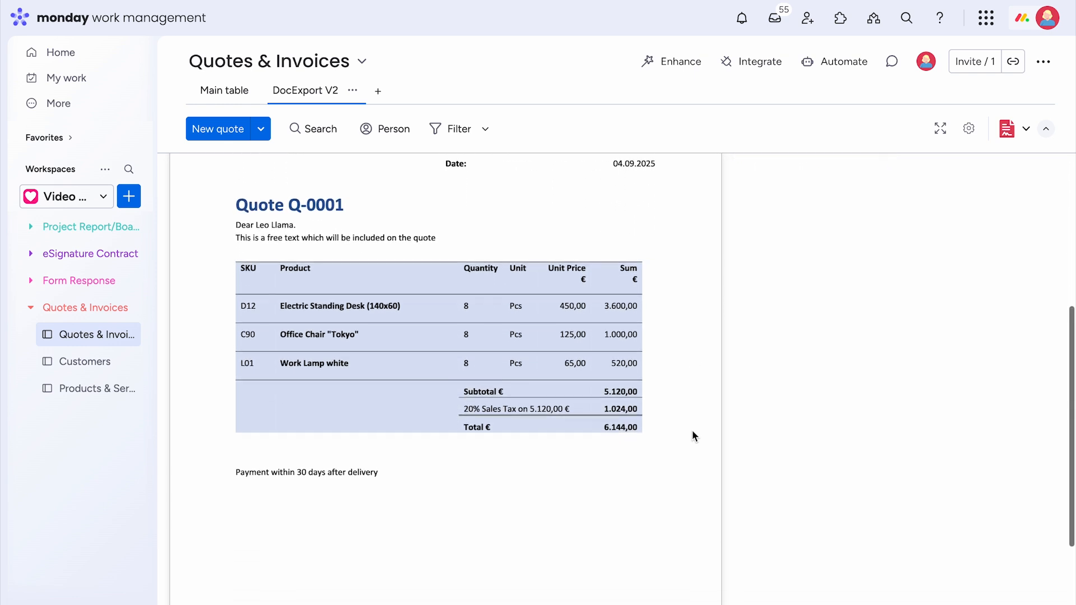
scroll(693, 436, "down", 3)
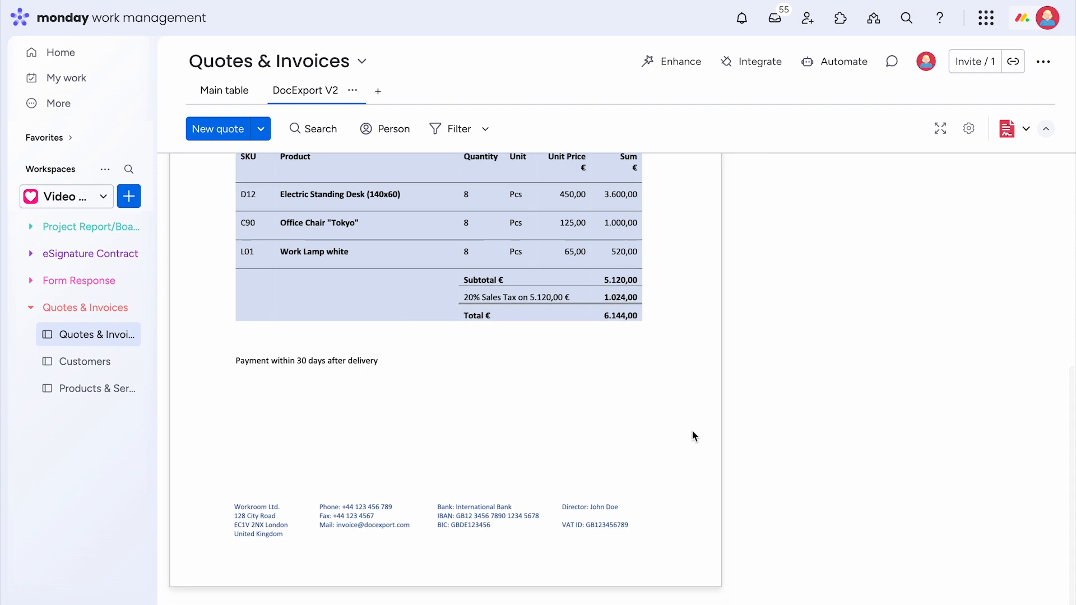
scroll(694, 436, "up", 5)
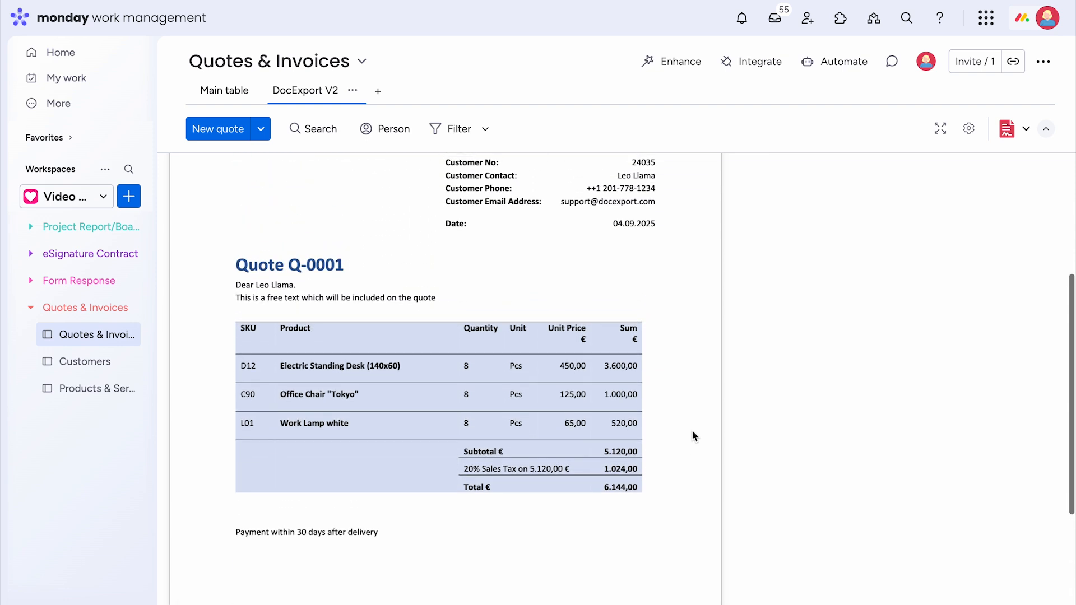
scroll(693, 433, "up", 5)
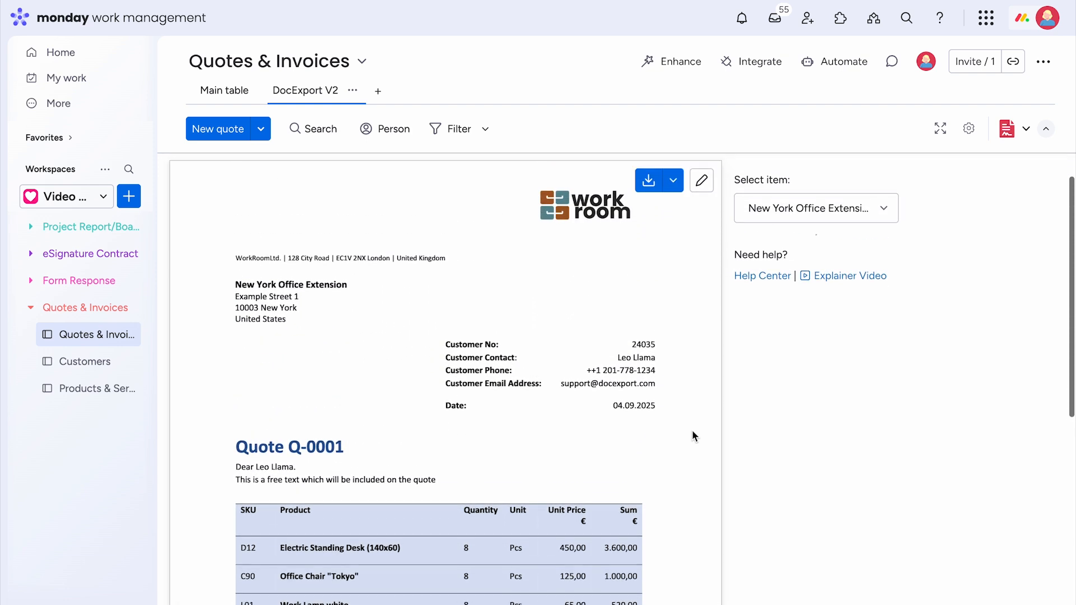
scroll(693, 436, "up", 1)
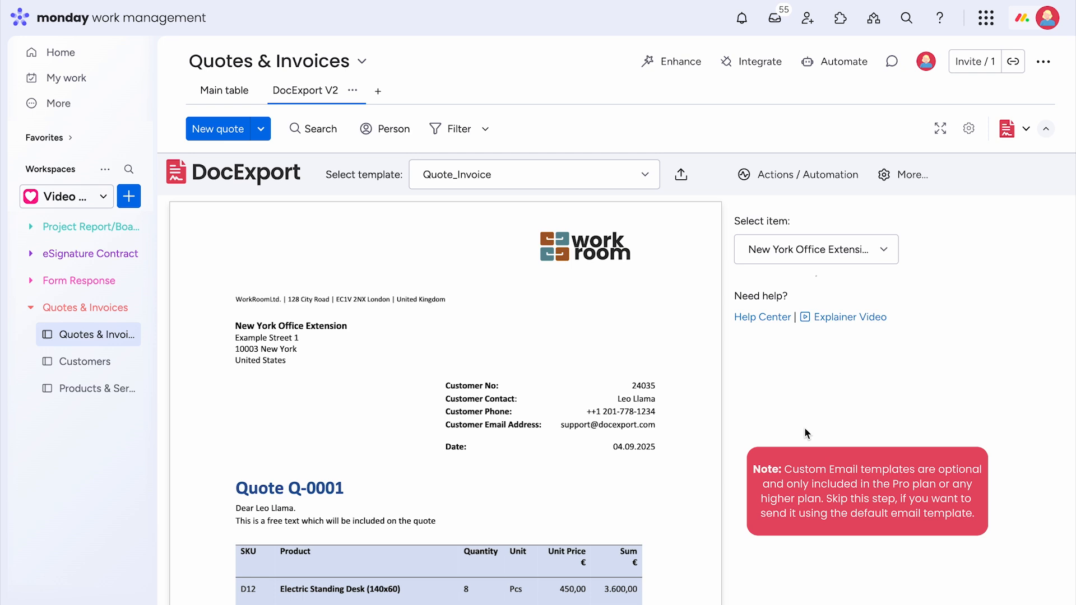
- Start a new email template named 'Quote Email' with subject 'Thanks'
left_click(901, 180)
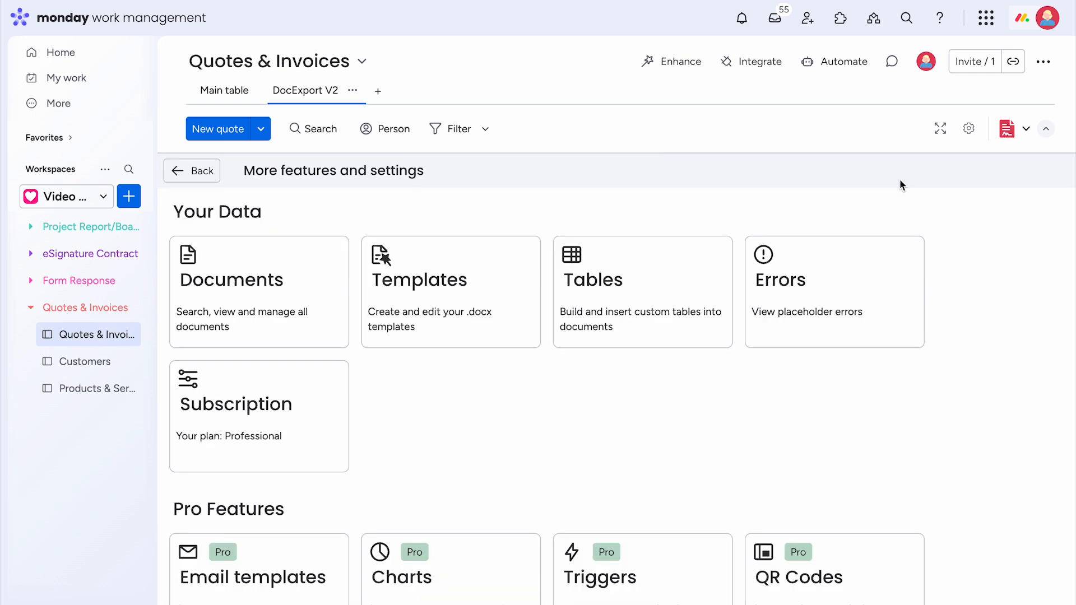
scroll(463, 388, "down", 4)
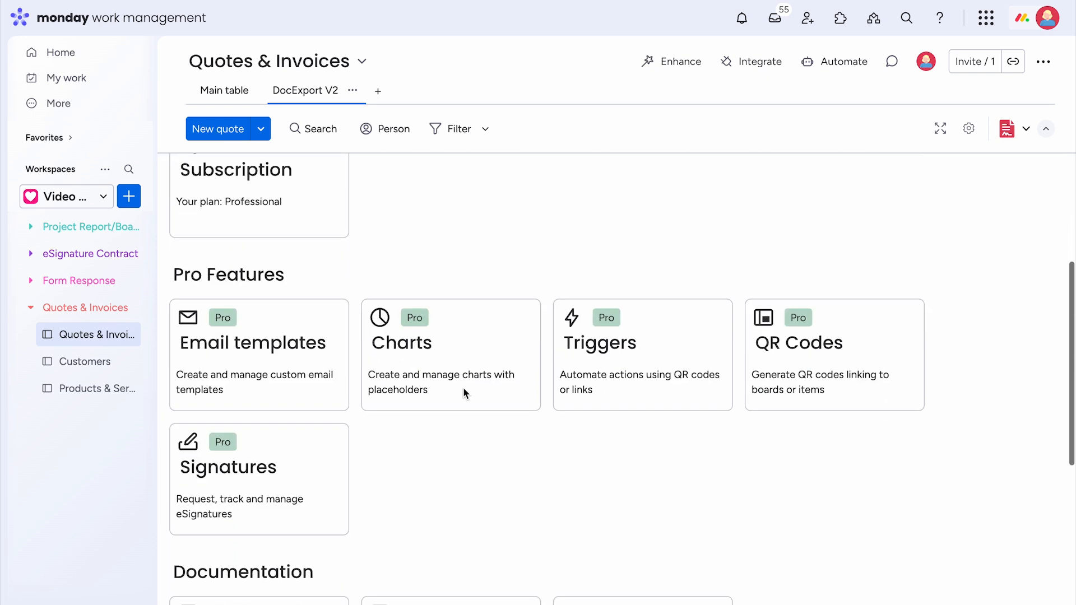
left_click(261, 343)
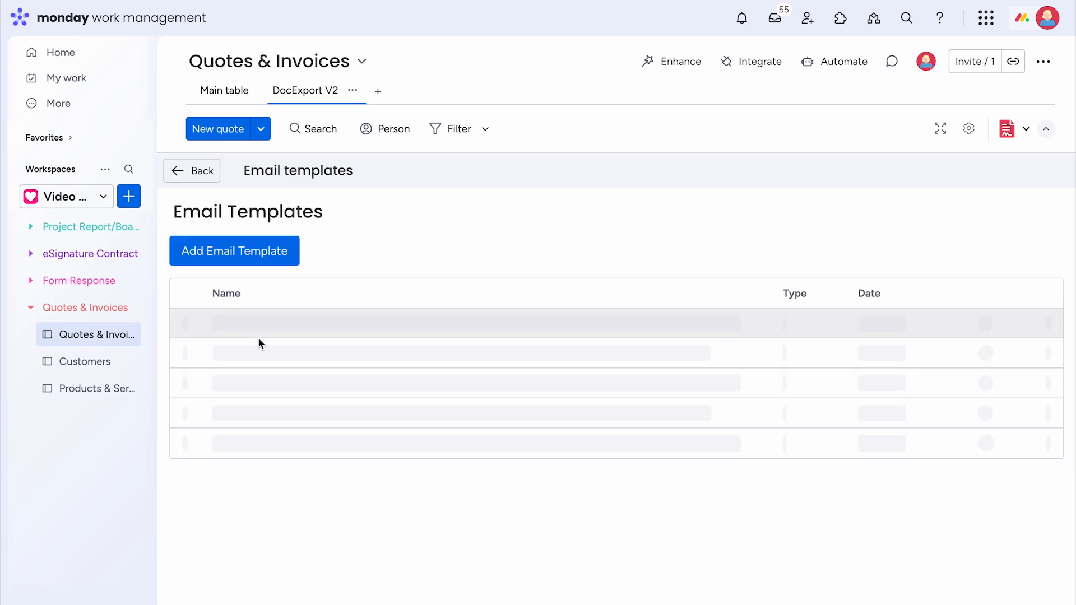
left_click(253, 257)
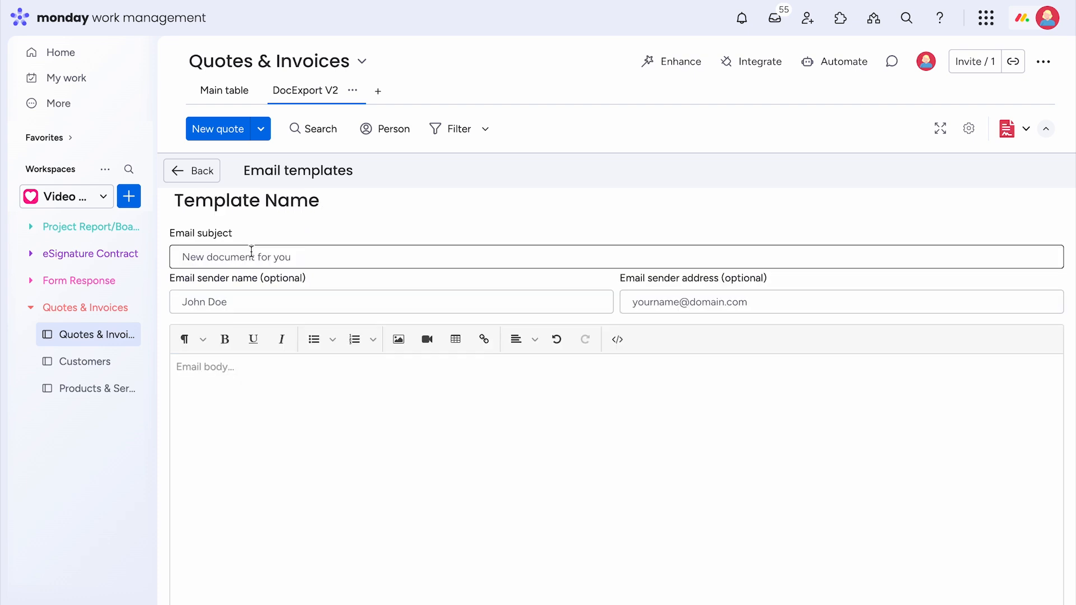
left_click(295, 201)
type("Quote Email")
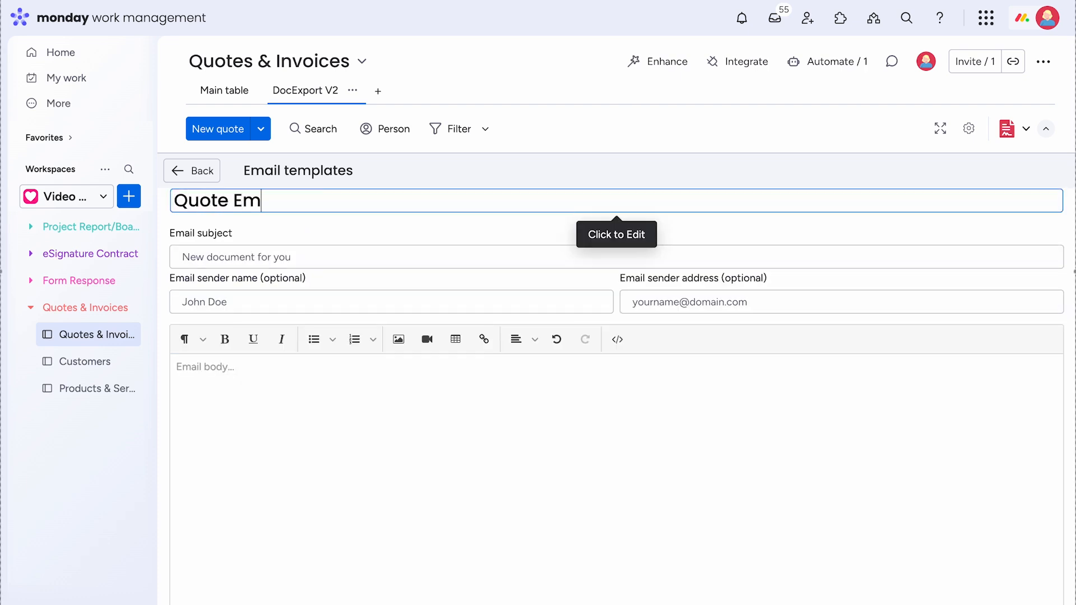
left_click(258, 255)
type("Thanks for your request")
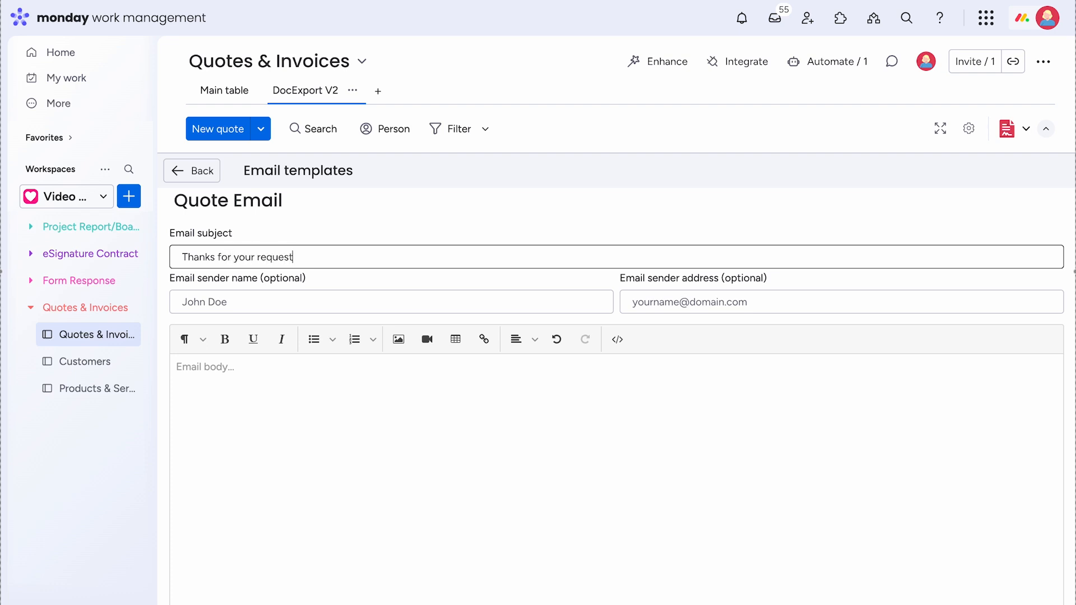
- Enter the sender name, paste the thank-you body and bold the {{Name of Document}} placeholder
left_click(257, 297)
type("Jane Doe")
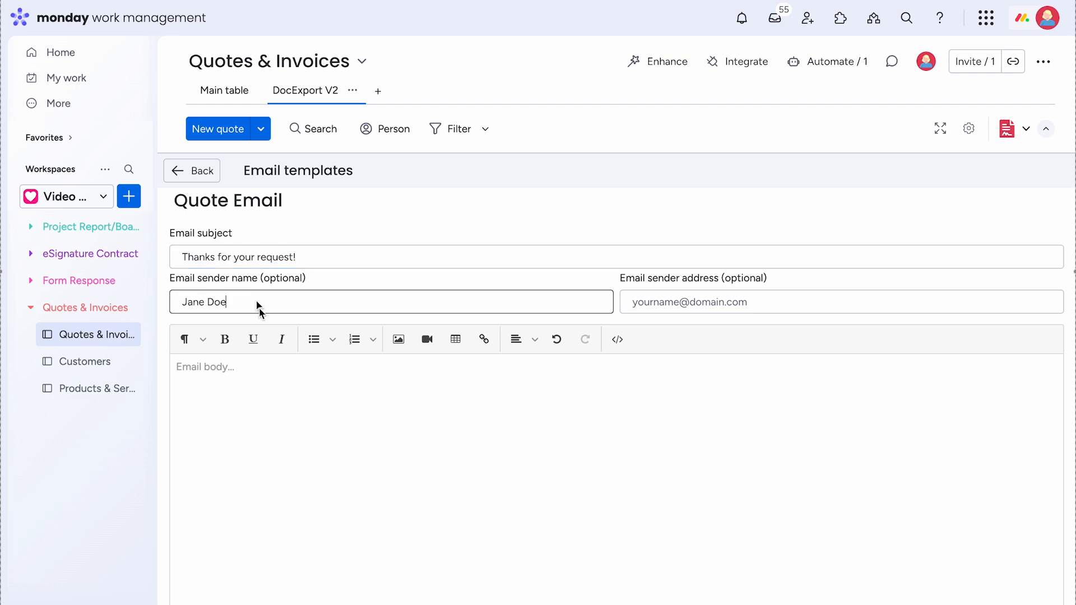
left_click(285, 392)
type("Dear {{Item.Contact}}, Thank you for your interest in our services/products. As requested, please find attached your personalized offer for your review: {{Name of Document}} Should you have any questions, please don’t hesitate to reach out. I’ll be happy to assist you. We look forward to your feedback. Best regards")
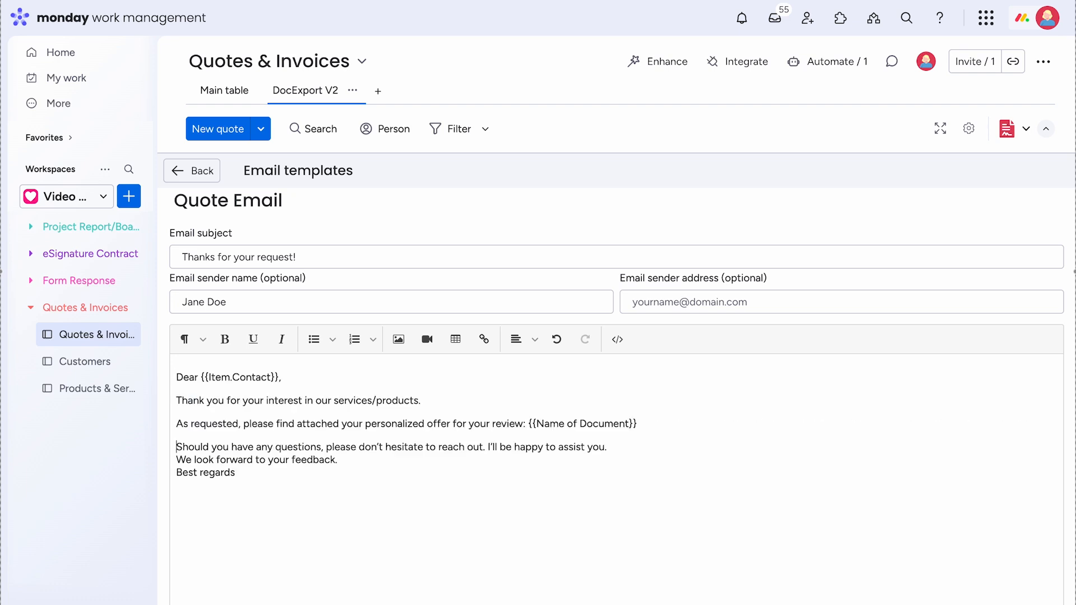
left_click_drag(649, 421, 523, 426)
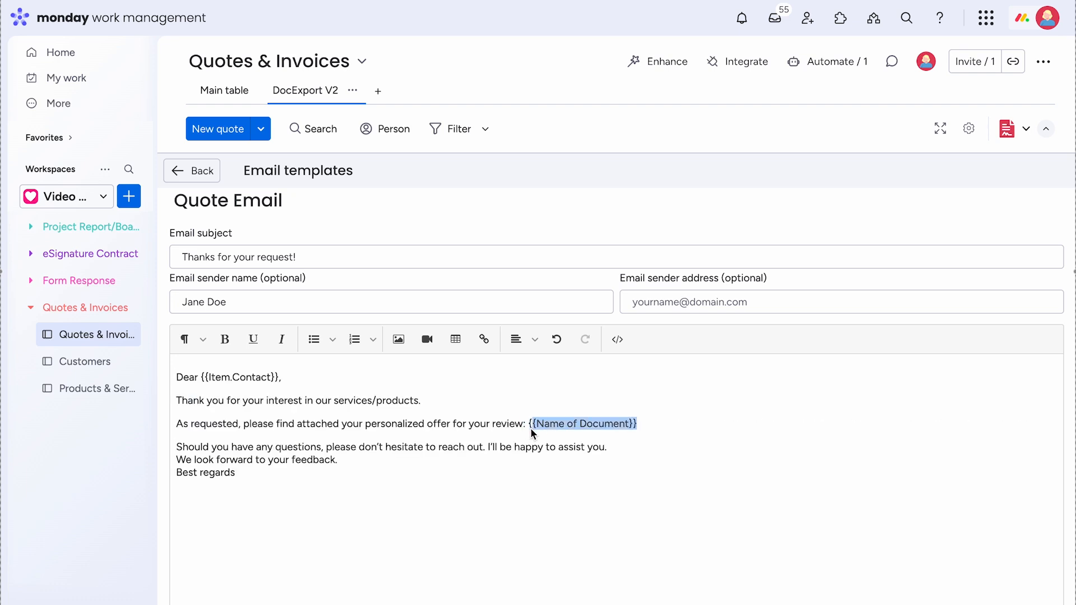
key("ctrl+b")
left_click(622, 450)
key("Return")
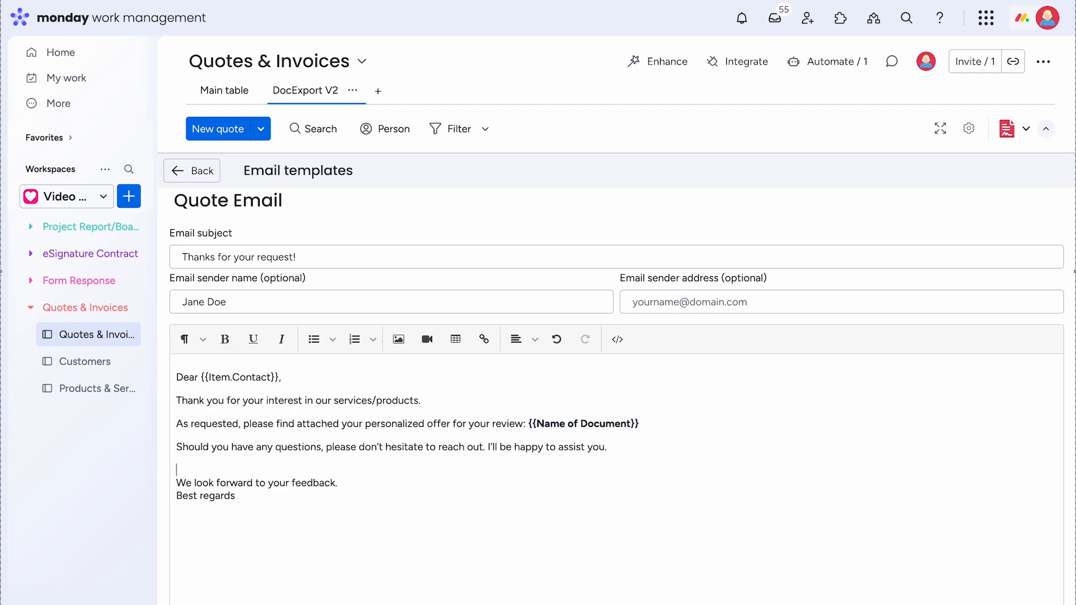
- Check the body's HTML source and save the Quote Email template
scroll(359, 496, "down", 1)
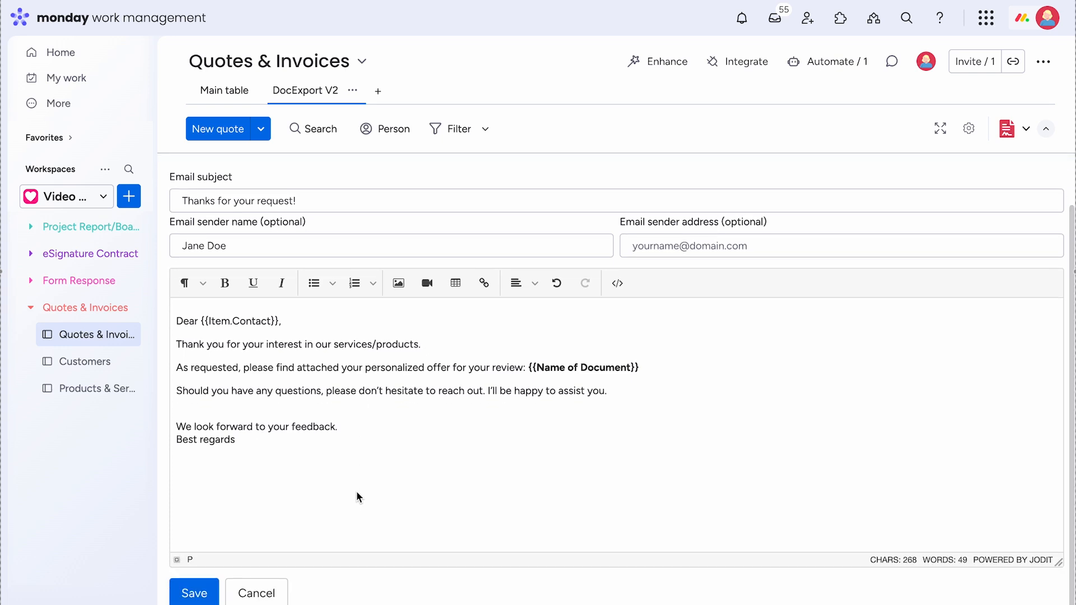
left_click(621, 288)
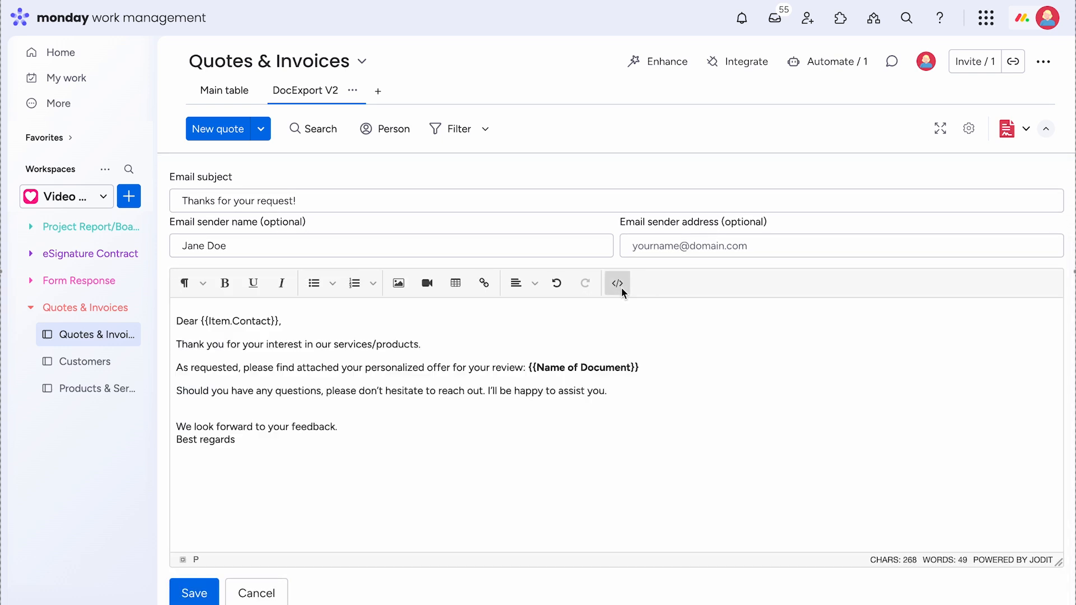
left_click(196, 594)
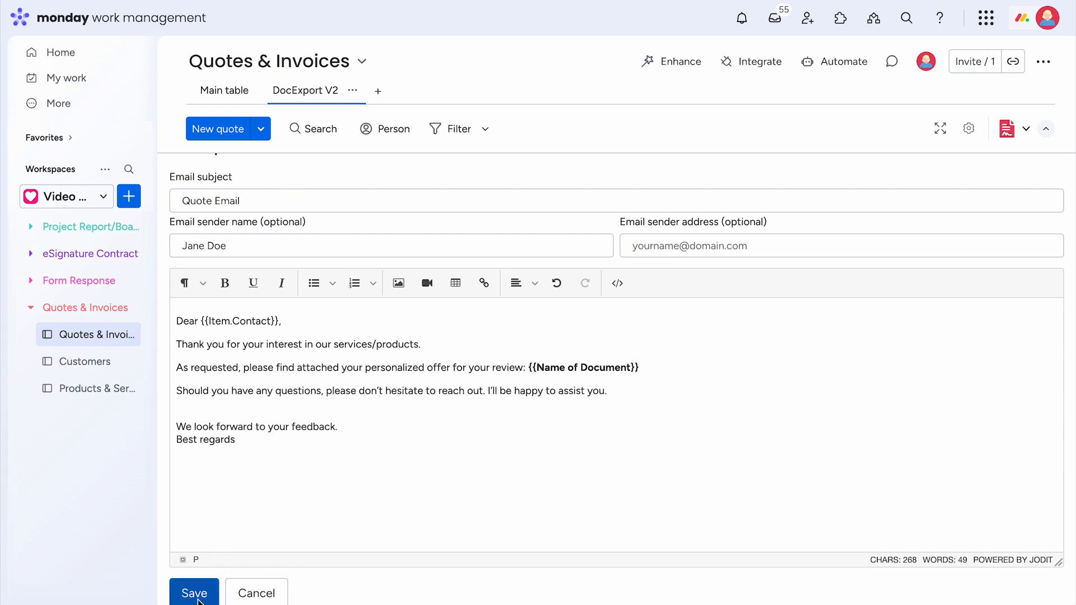
left_click(196, 595)
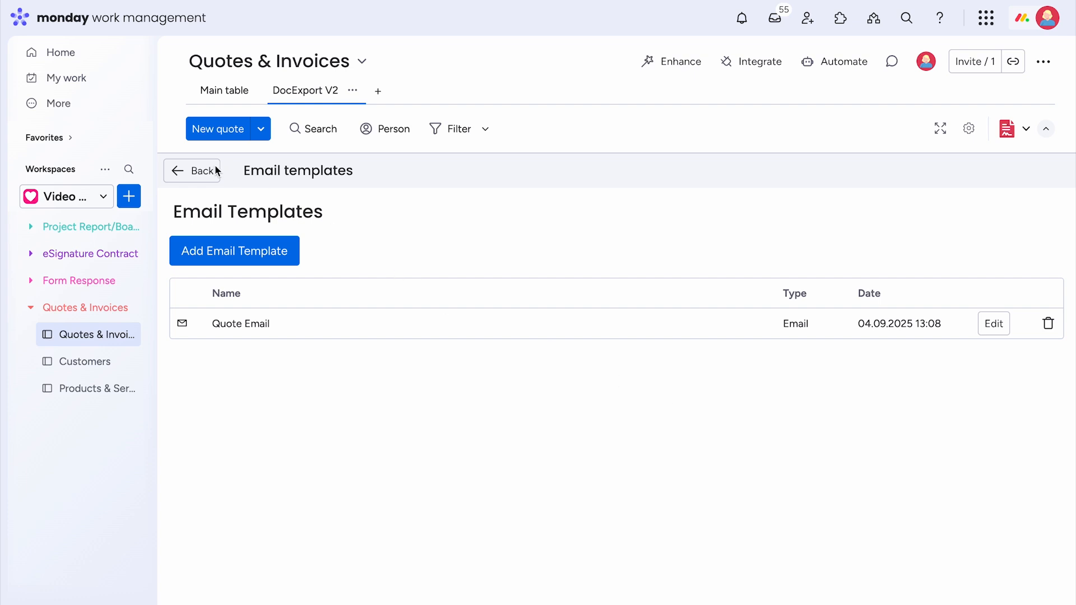
- Set the document actions to save the generated file to the PDF Quote column
left_click(192, 173)
left_click(191, 171)
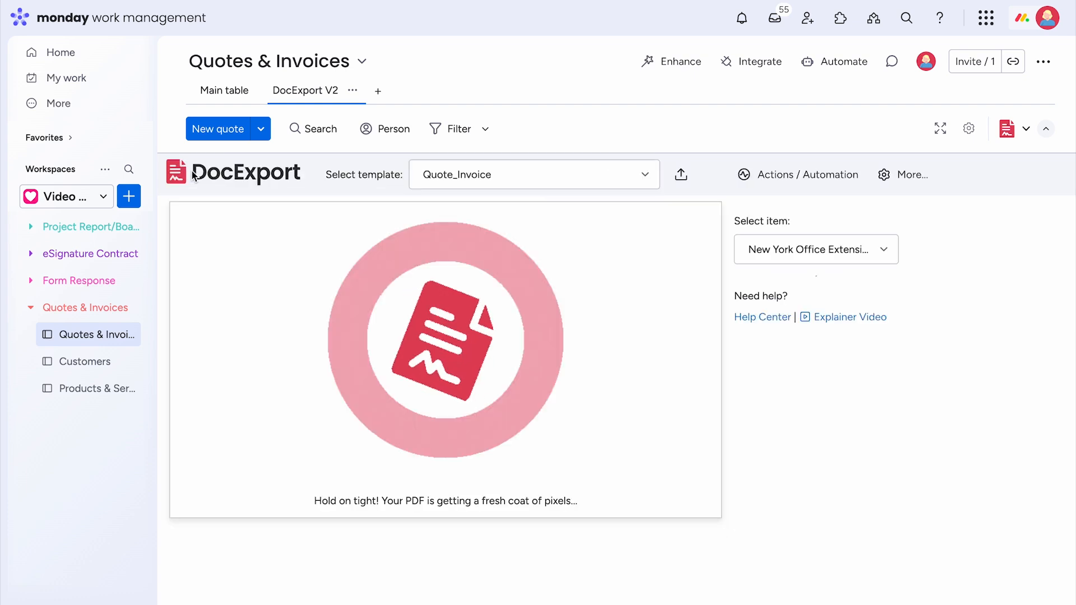
scroll(813, 371, "down", 7)
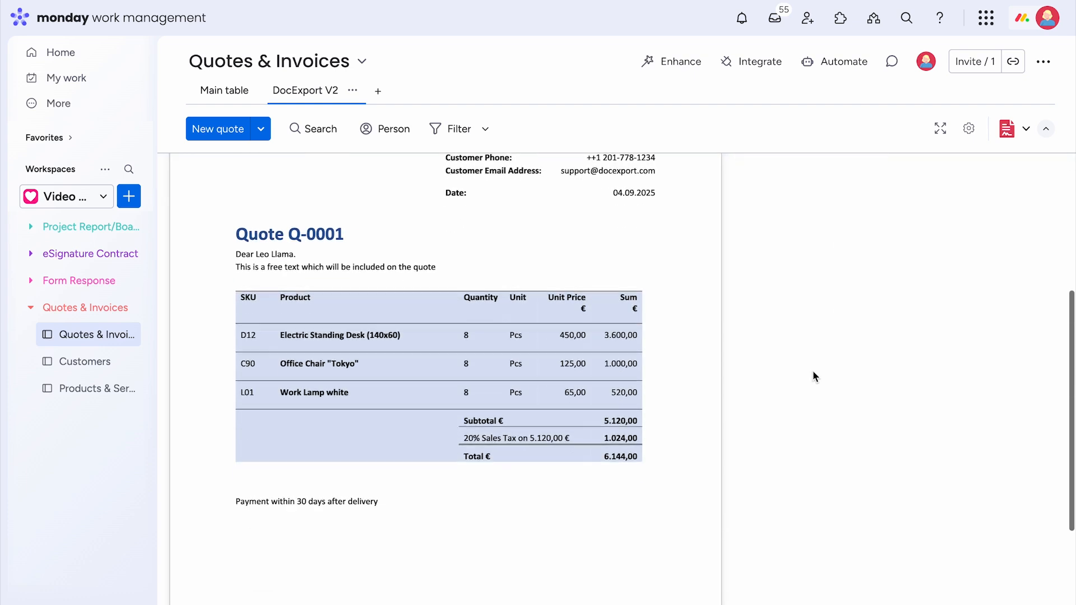
scroll(812, 371, "up", 5)
scroll(812, 371, "up", 2)
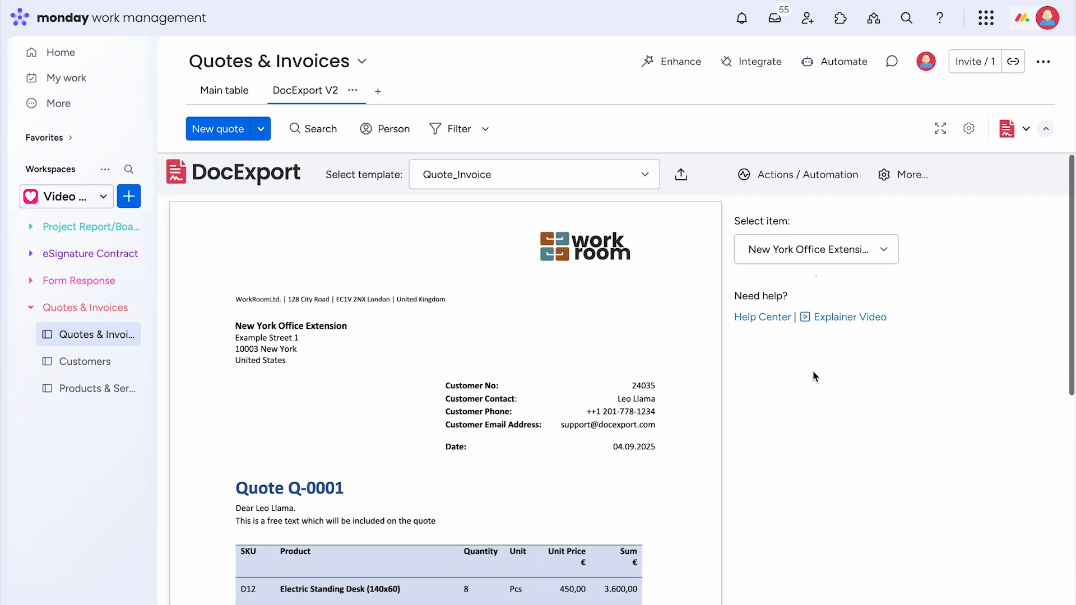
left_click(813, 181)
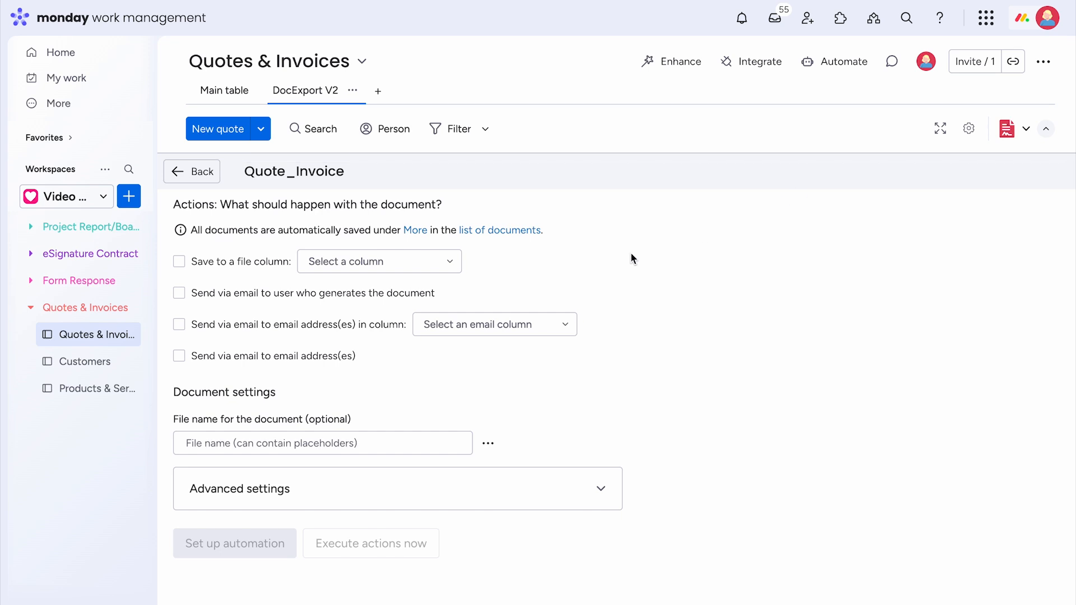
left_click(178, 262)
left_click(435, 259)
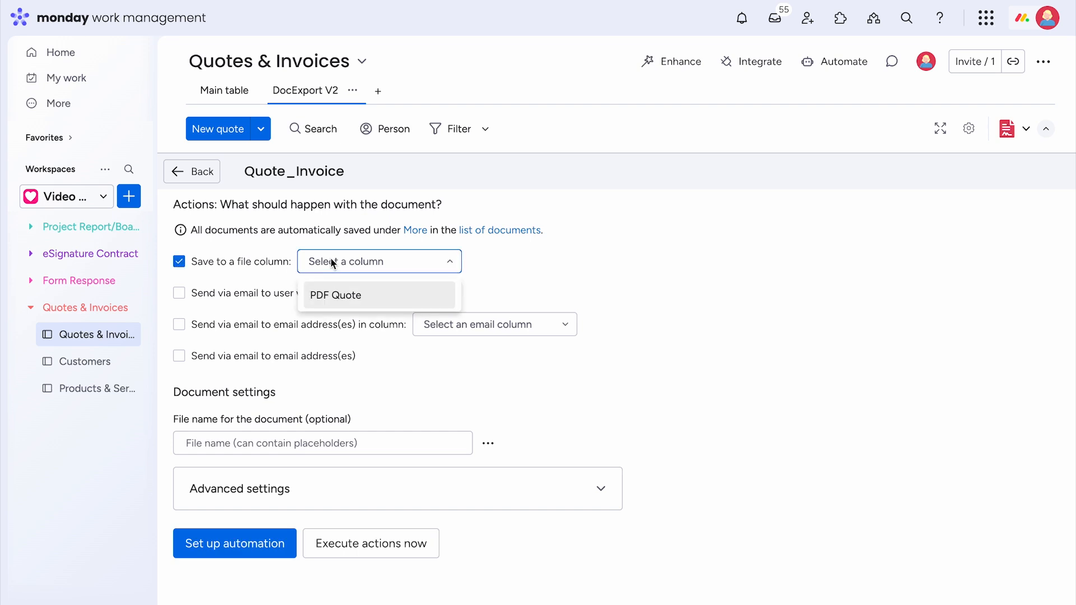
left_click(328, 301)
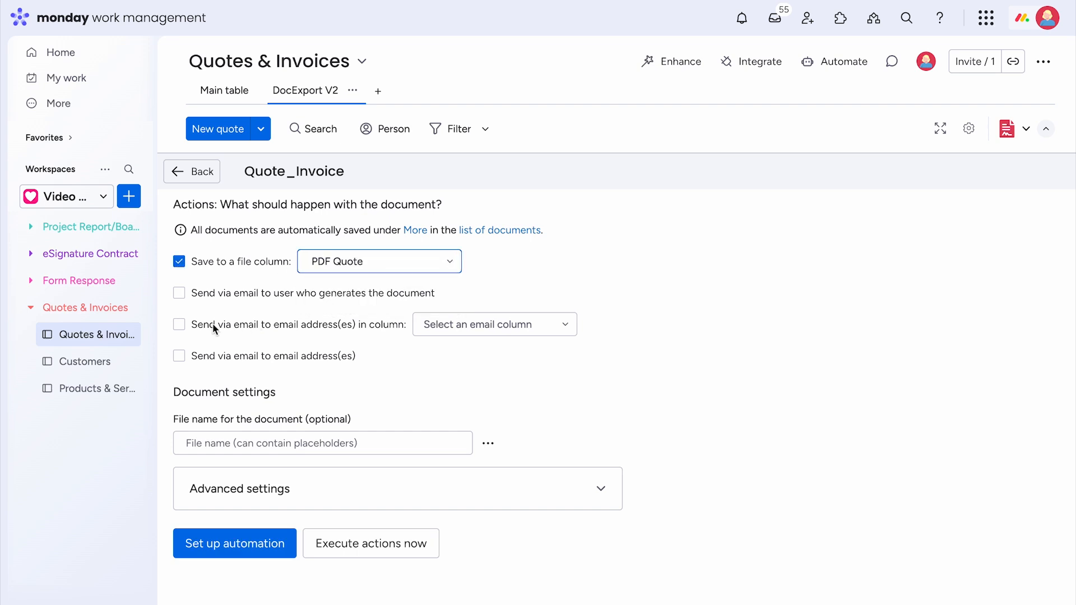
- Email the document to the Customer Email column using the Quote Email template
left_click(179, 324)
left_click(450, 328)
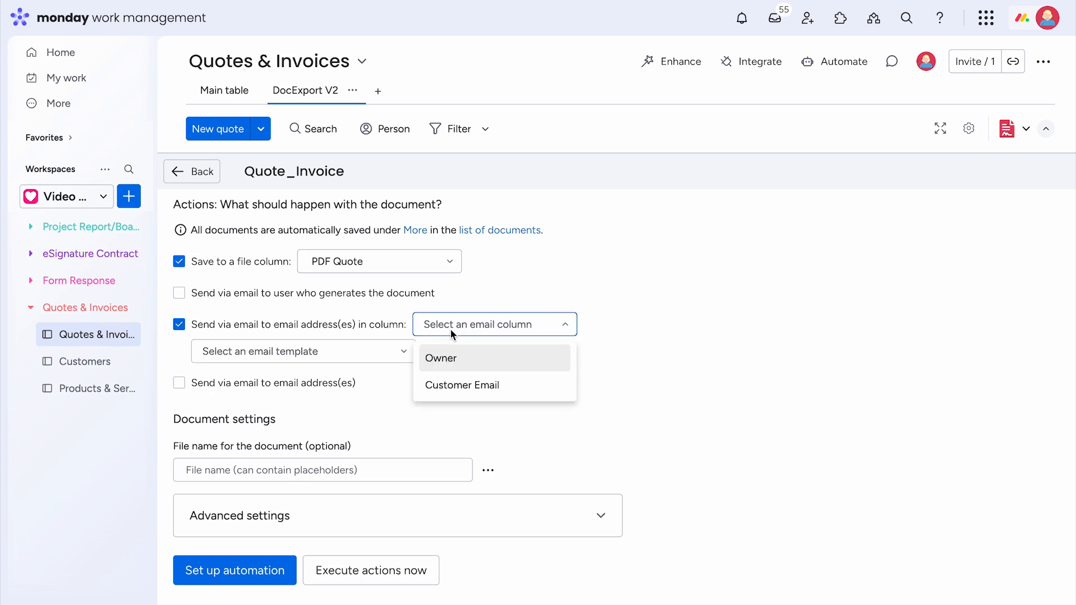
left_click(489, 388)
left_click(405, 352)
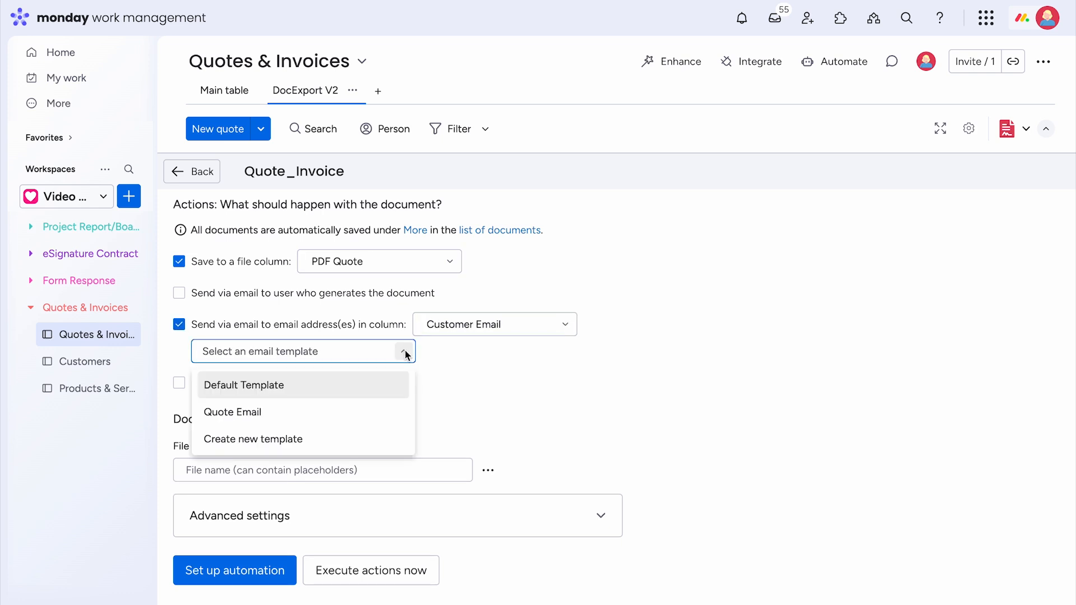
left_click(244, 415)
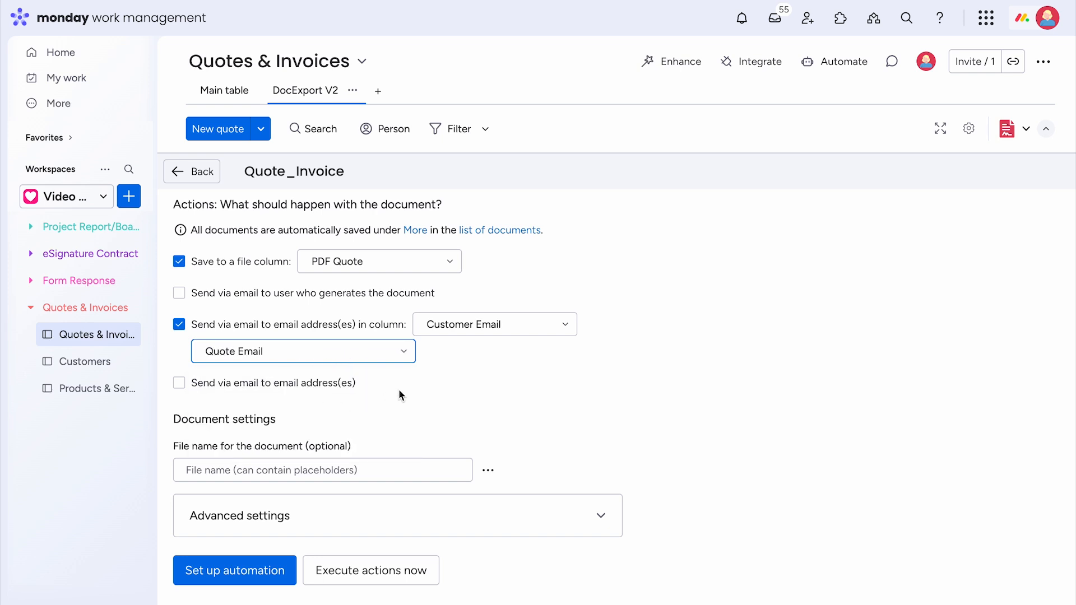
left_click(403, 351)
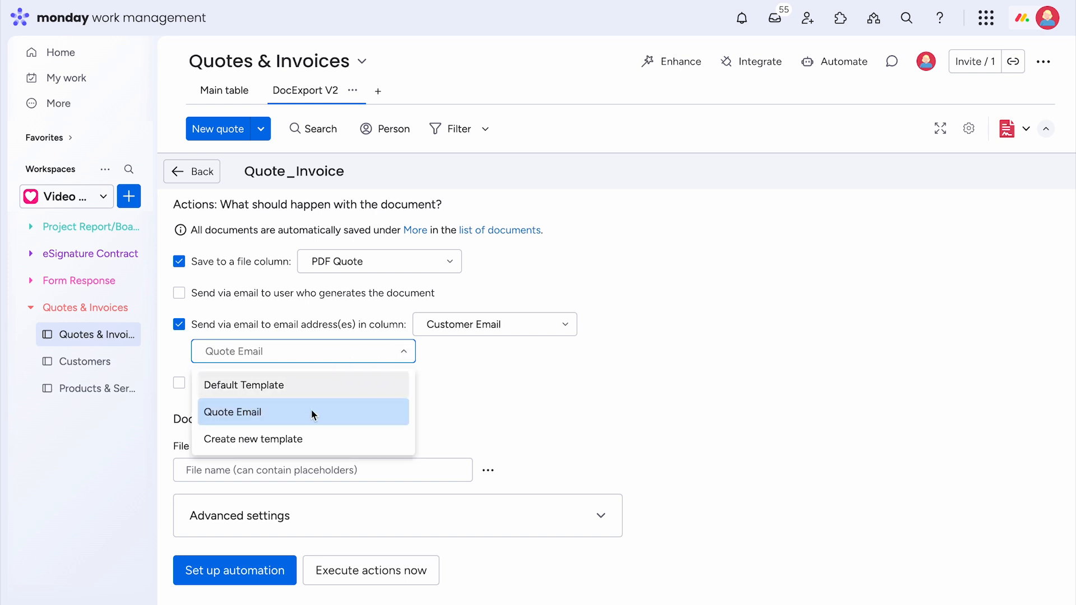
left_click(285, 440)
scroll(336, 440, "down", 2)
scroll(336, 441, "down", 3)
scroll(336, 442, "down", 3)
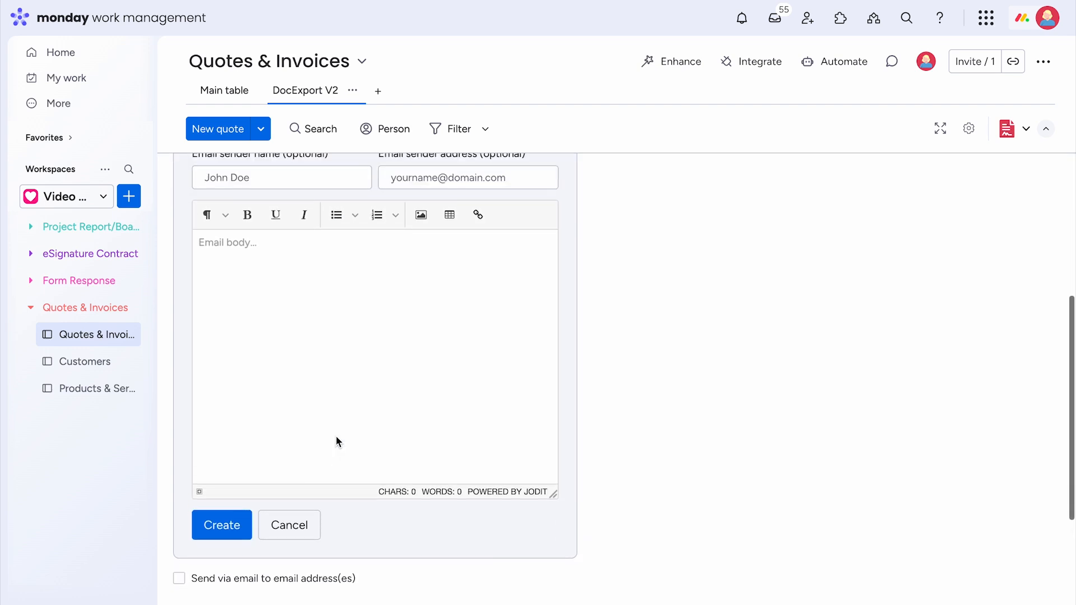
scroll(336, 440, "up", 2)
left_click(292, 587)
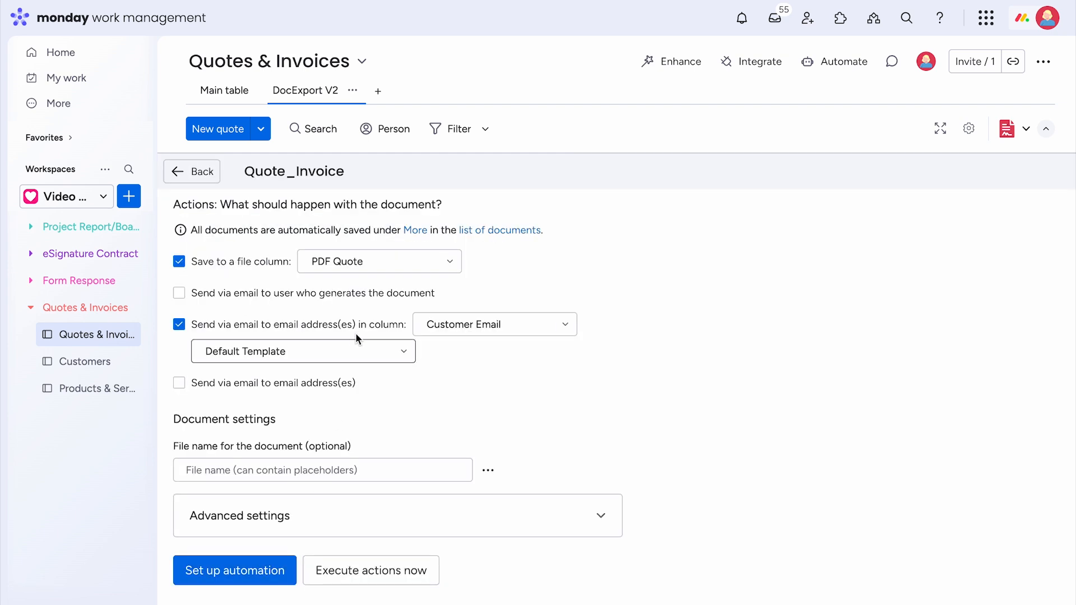
left_click(361, 346)
left_click(287, 402)
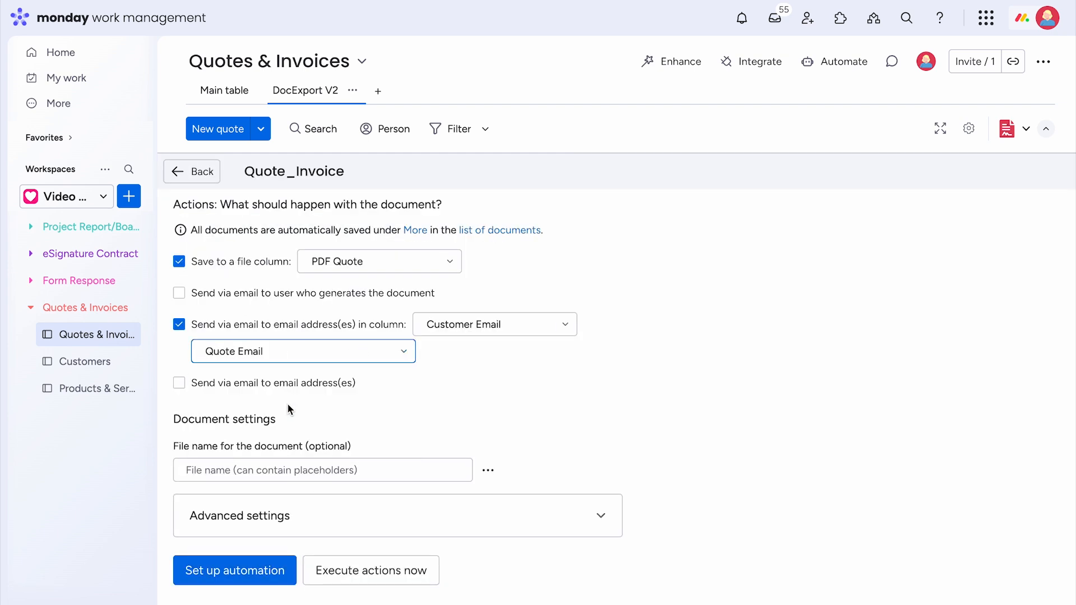
- Name the file 'Quote for {{Item.Customer}} from {{Item.Date}}'
left_click(337, 474)
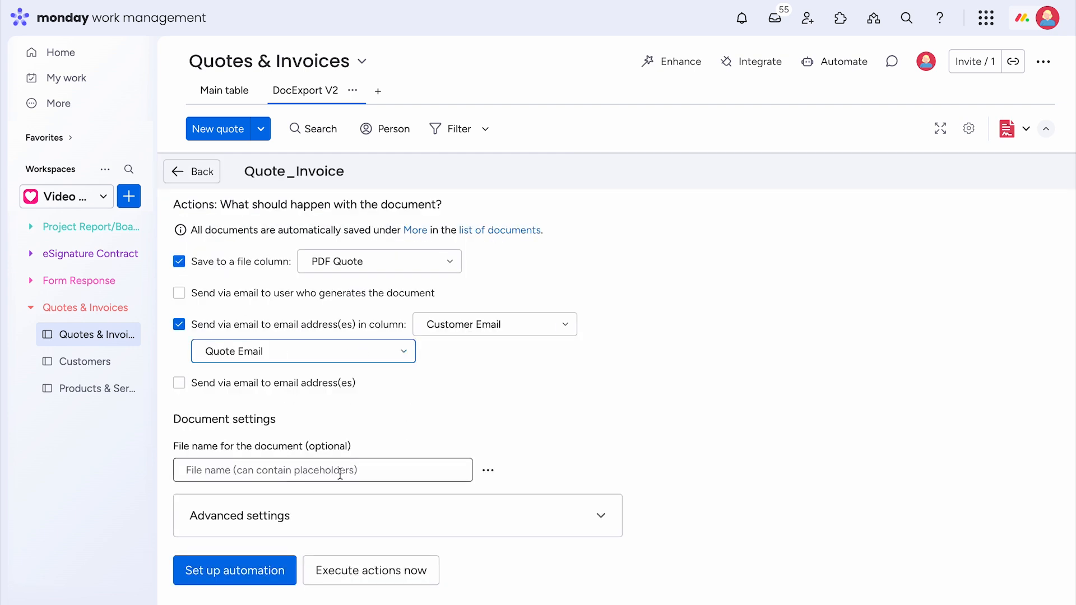
type("Q")
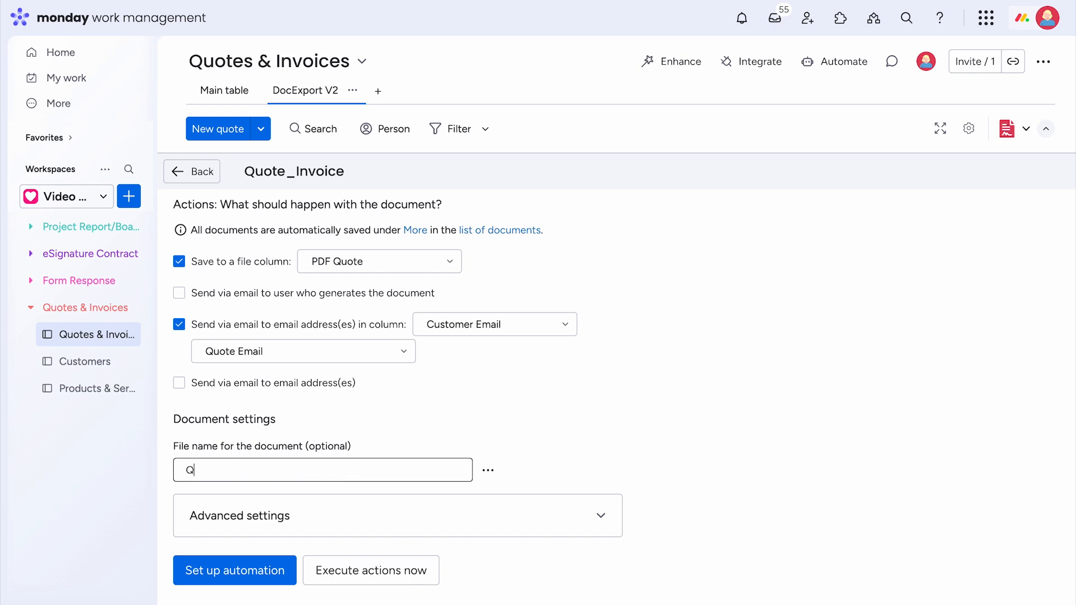
type("uote for {{Item.Customer")
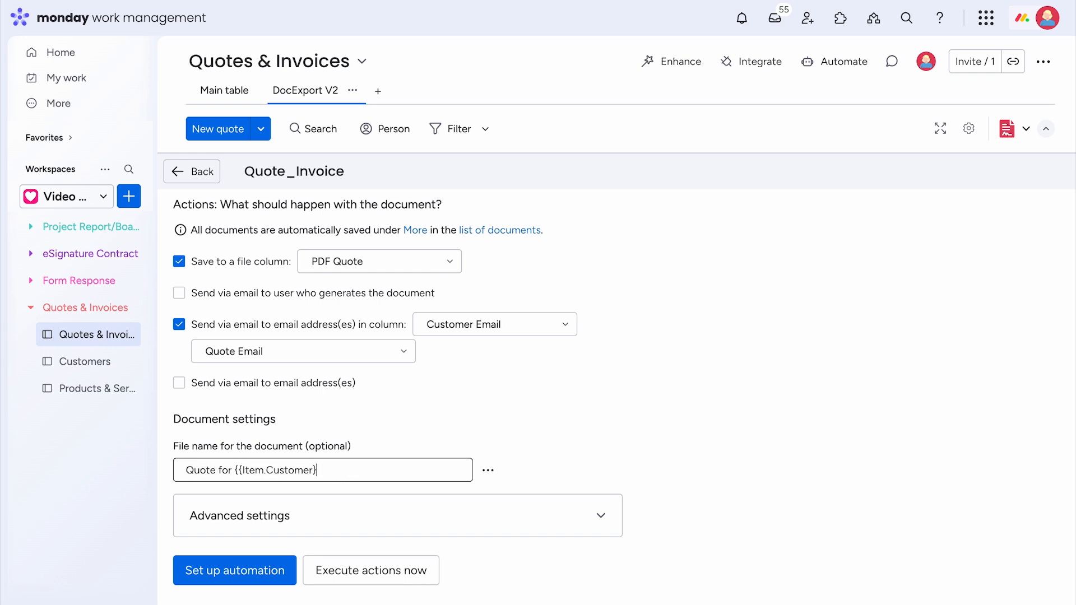
type("}} from {{Item-")
key("BackSpace")
type(".Date}}")
- Pick the DocExport PDF Generator recipe for status changes from the board's integrations
left_click(267, 572)
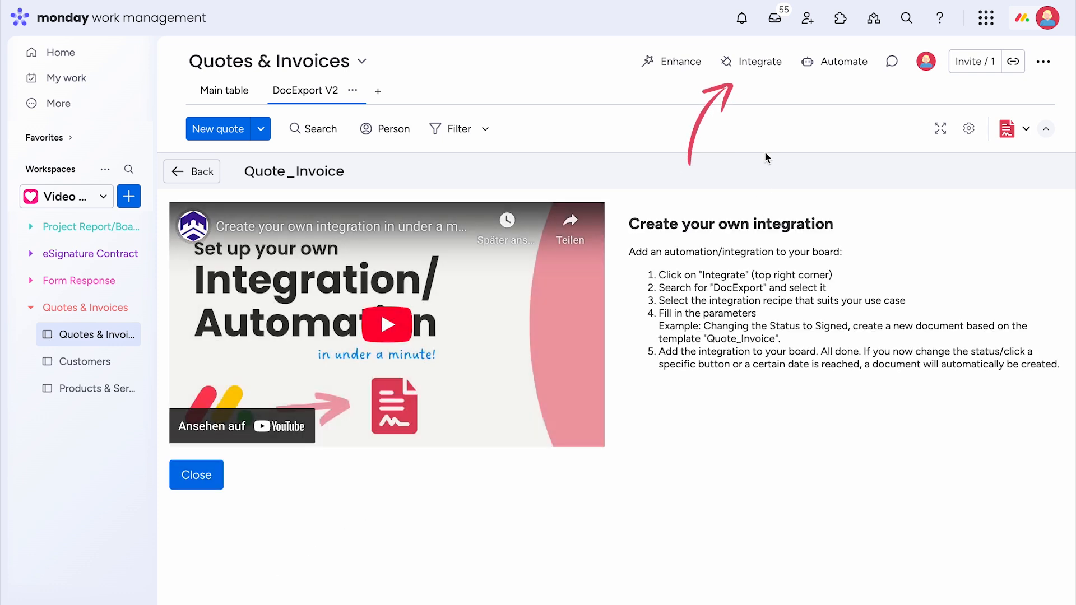
left_click(758, 65)
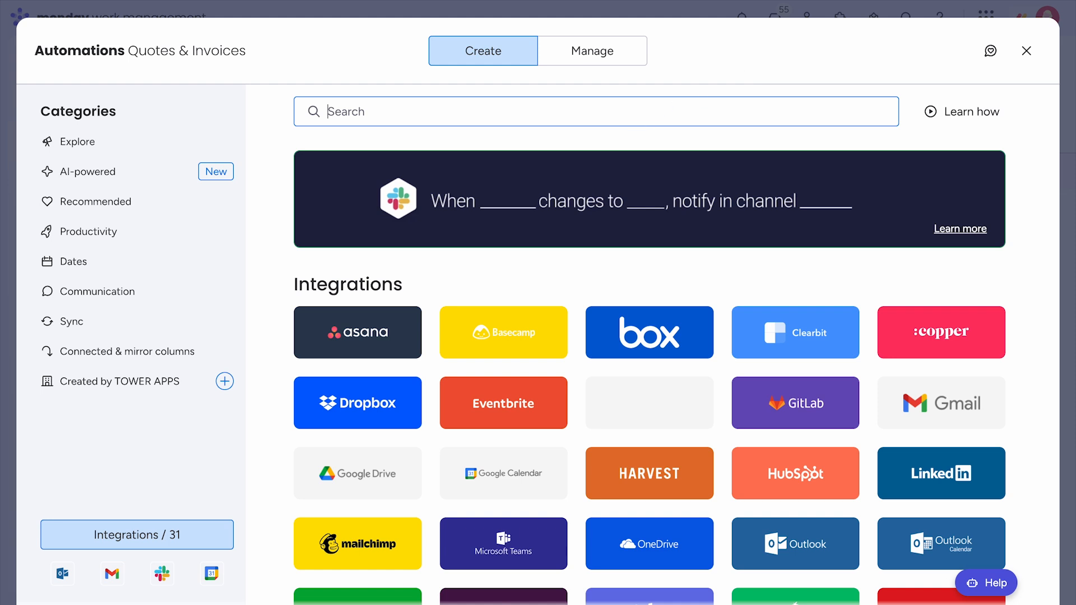
type("DocExport")
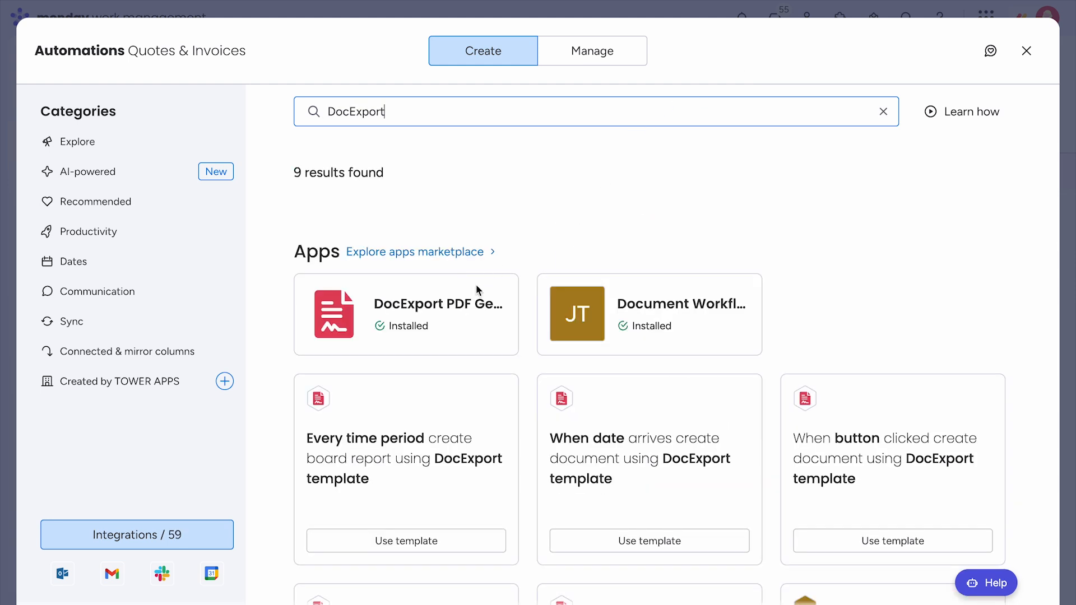
left_click(442, 321)
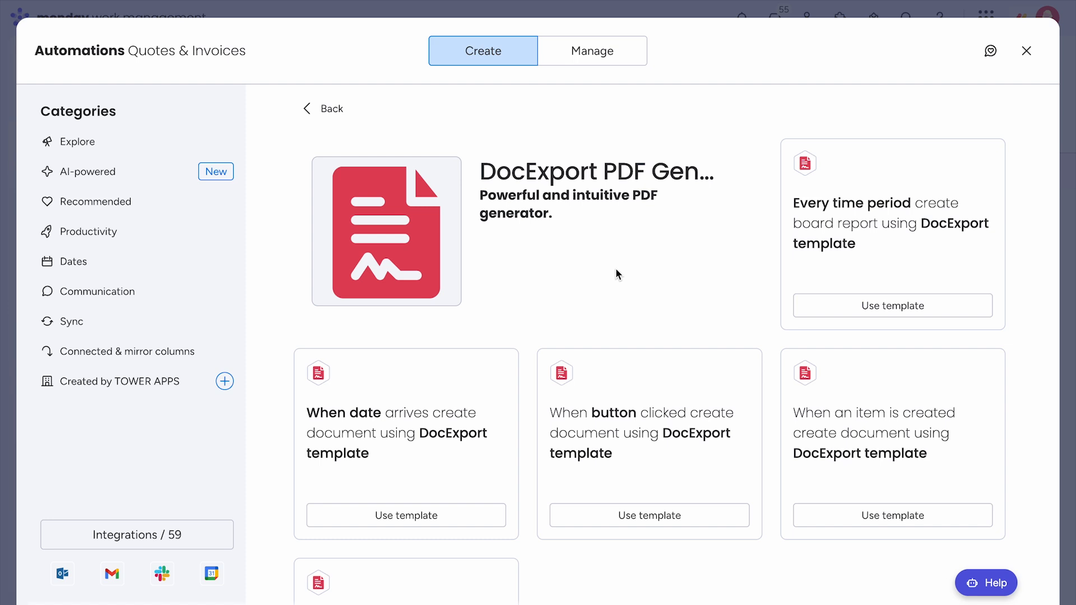
scroll(617, 273, "down", 4)
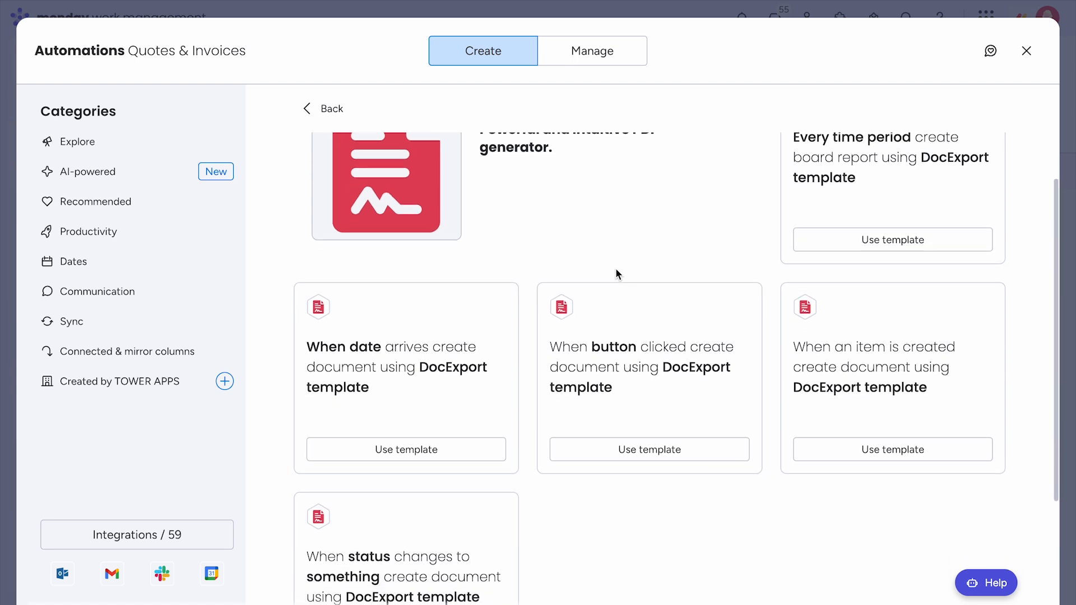
scroll(616, 274, "down", 1)
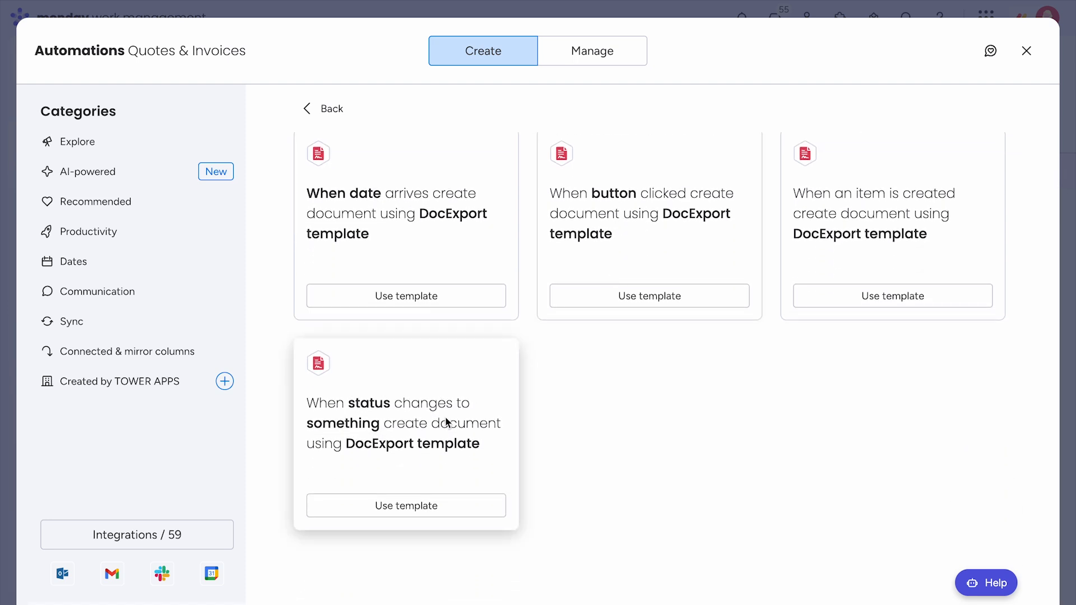
left_click(418, 444)
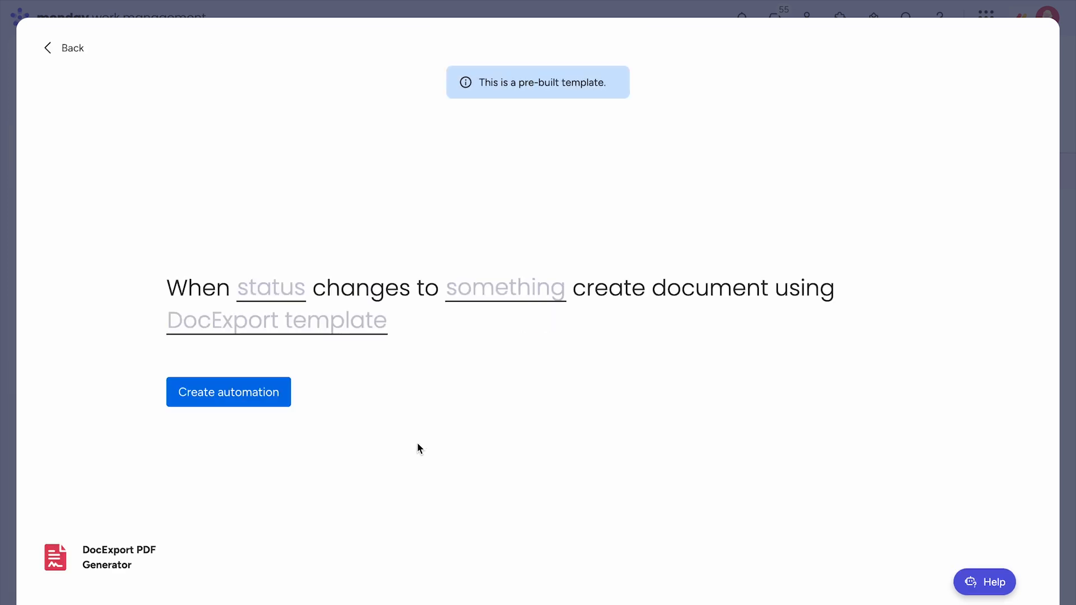
- Trigger on Status changing to Quote sent, generate from Quote_Invoice, and create the automation
left_click(291, 293)
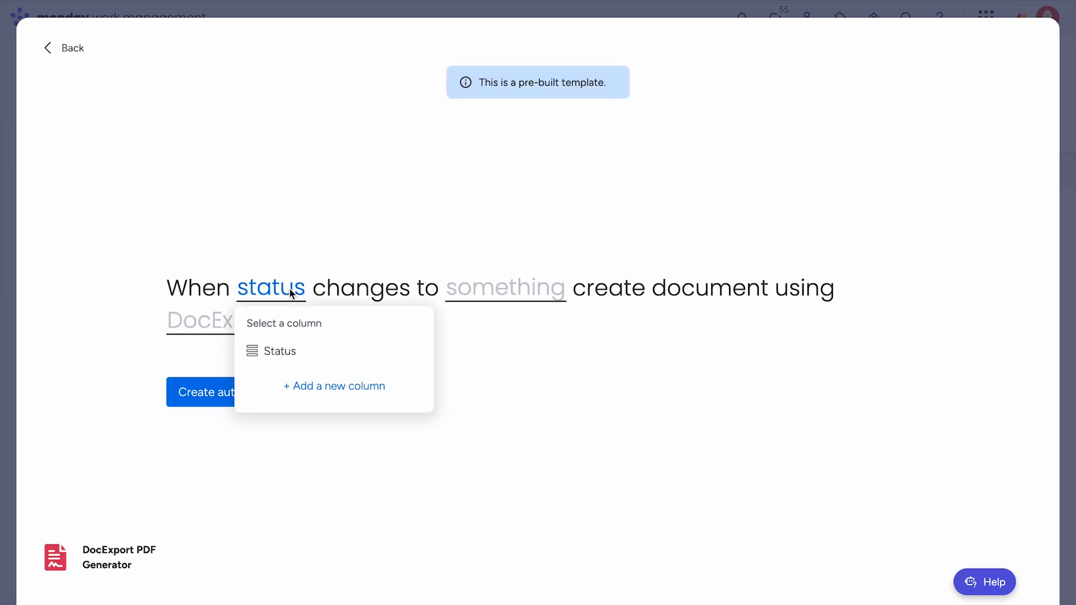
left_click(288, 356)
left_click(484, 292)
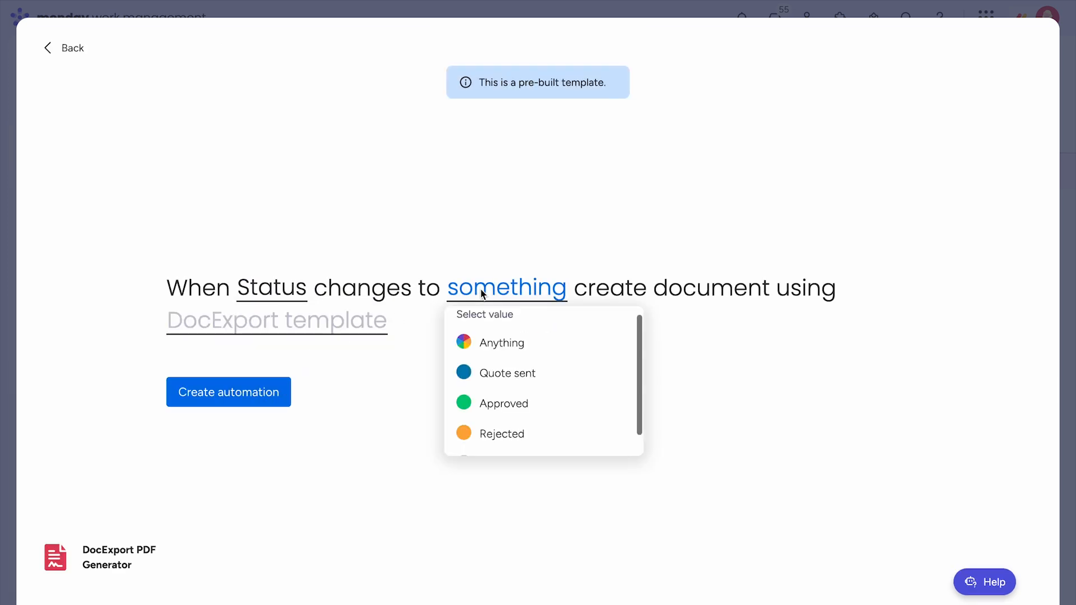
left_click(545, 372)
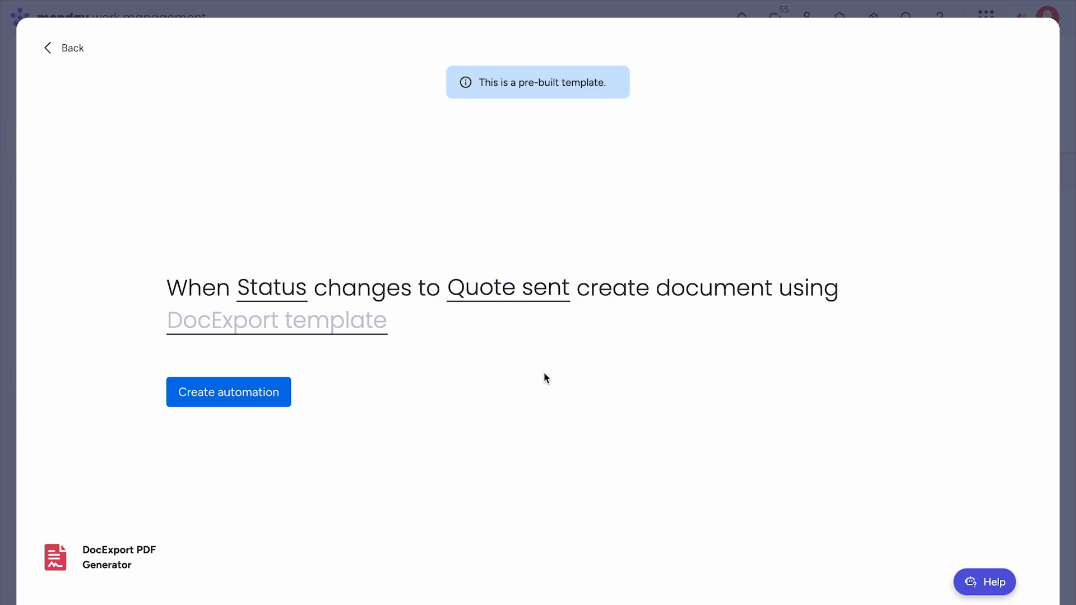
left_click(364, 331)
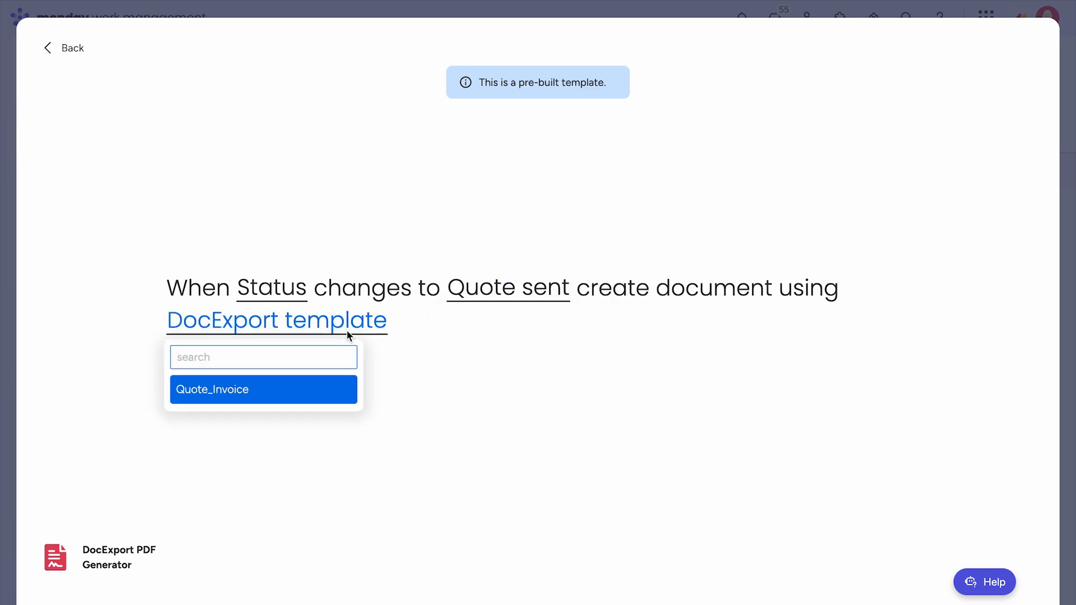
left_click(242, 394)
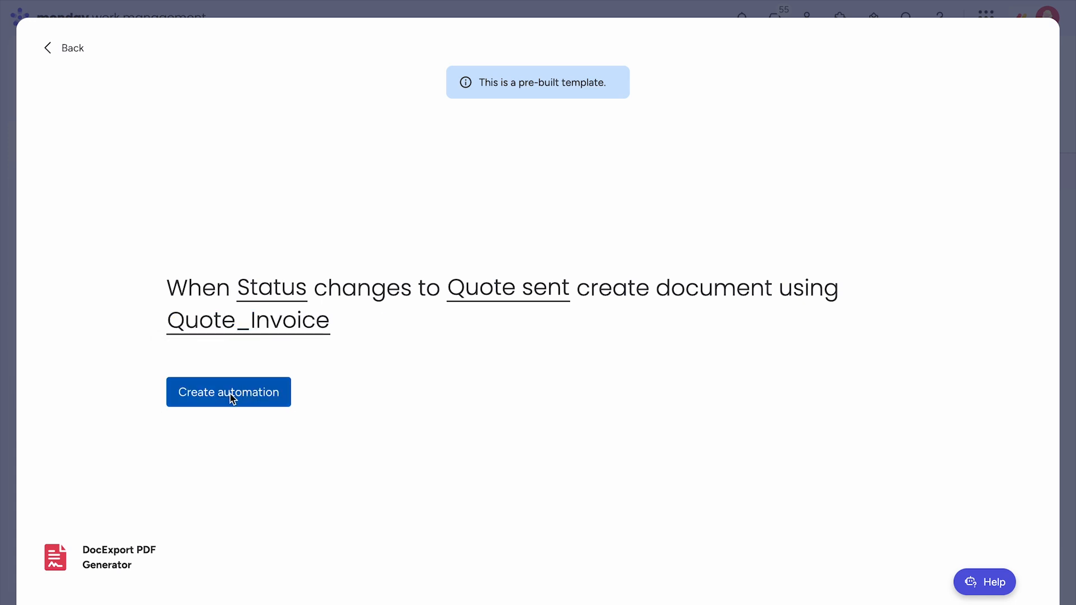
left_click(222, 399)
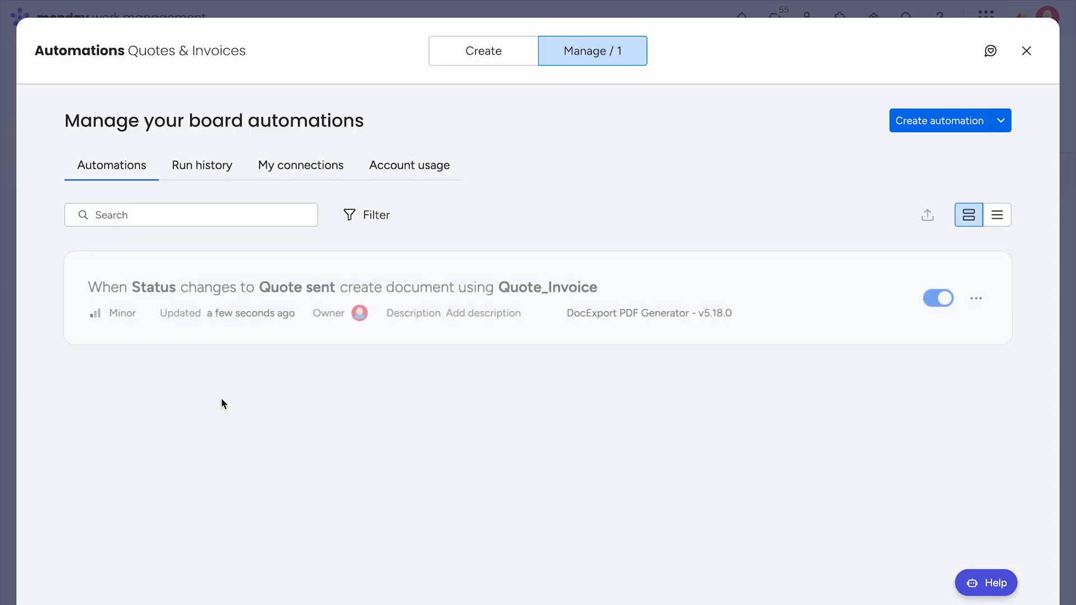
- On the Main table, set New York Office Extension's Status to Quote sent
left_click(1026, 52)
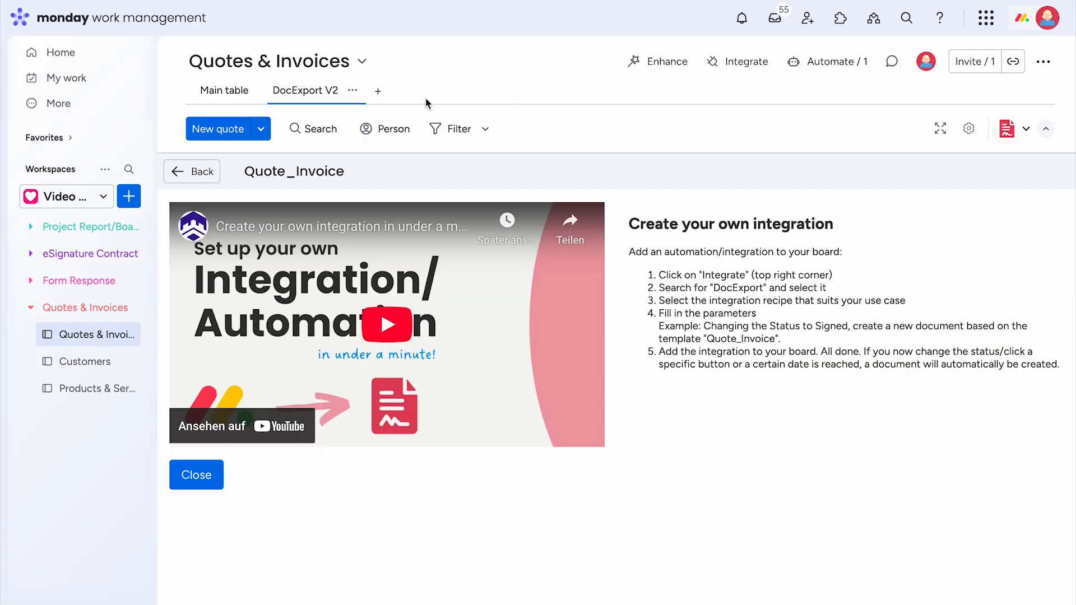
left_click(224, 90)
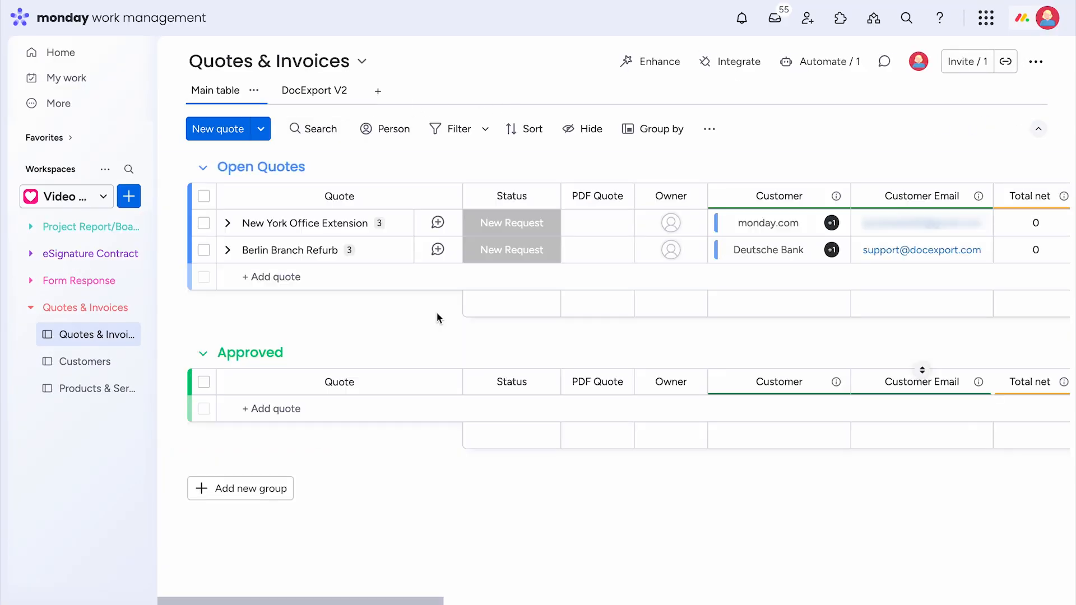
left_click(548, 229)
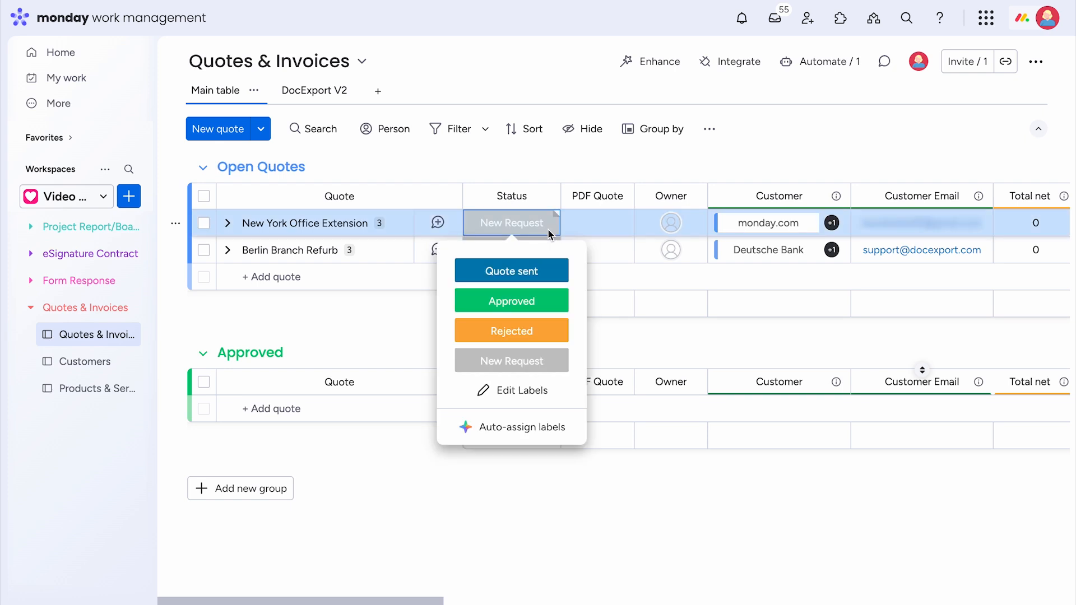
left_click(545, 276)
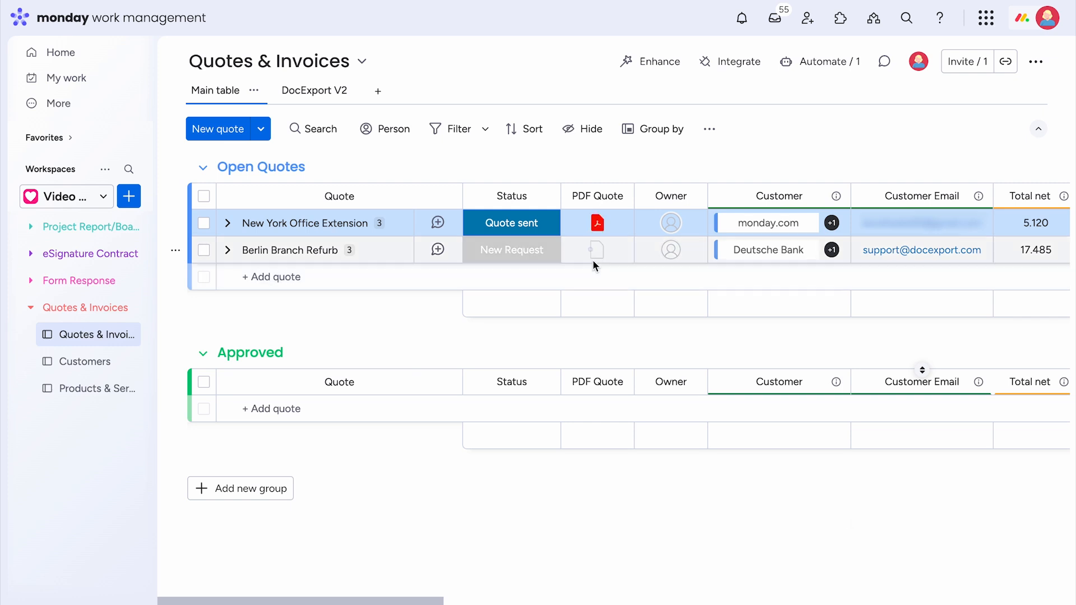
- Open the generated PDF quote and review Quote Q-0001 totalling 6,144.00 €
left_click(598, 230)
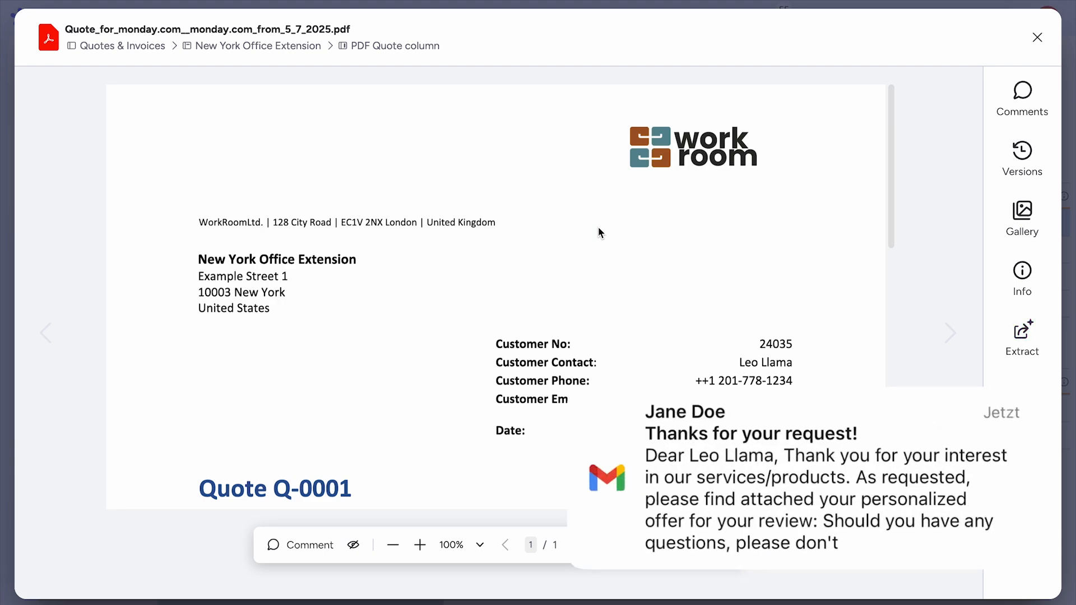
scroll(598, 230, "down", 1)
scroll(599, 230, "down", 5)
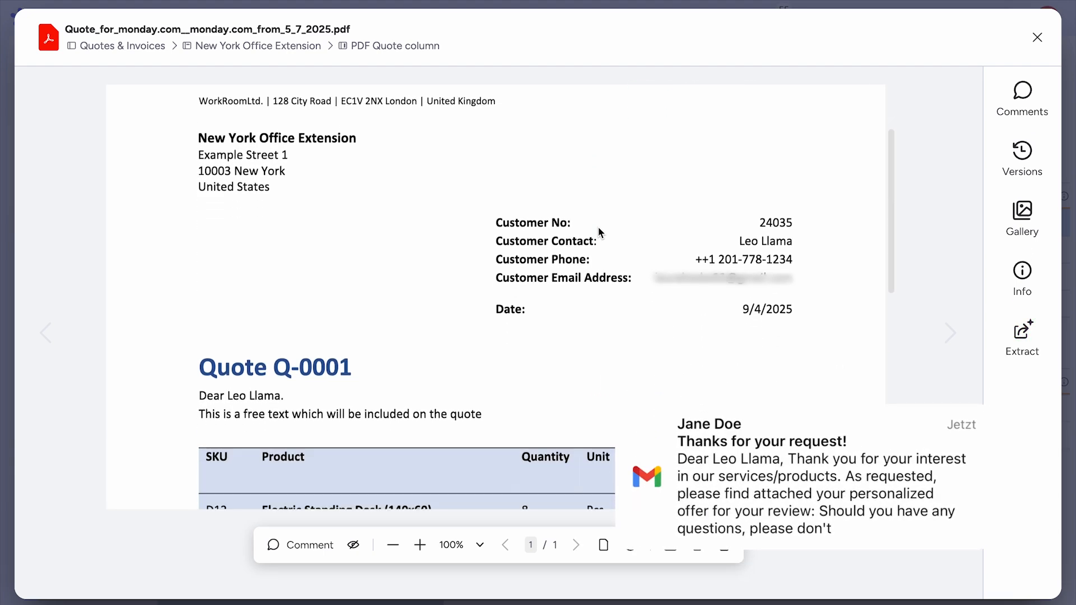
scroll(599, 230, "down", 4)
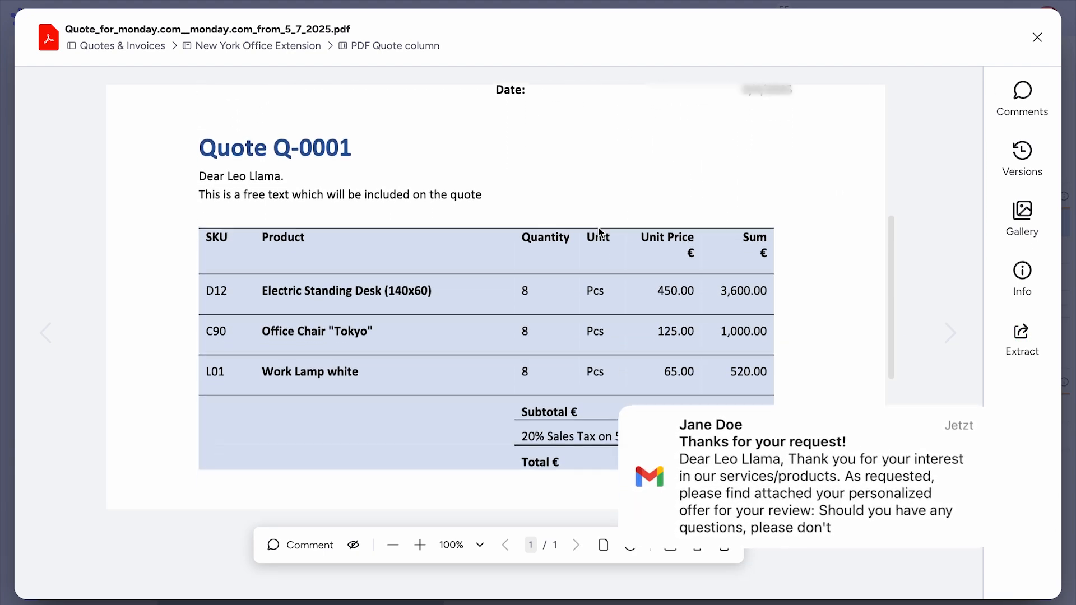
scroll(599, 230, "down", 4)
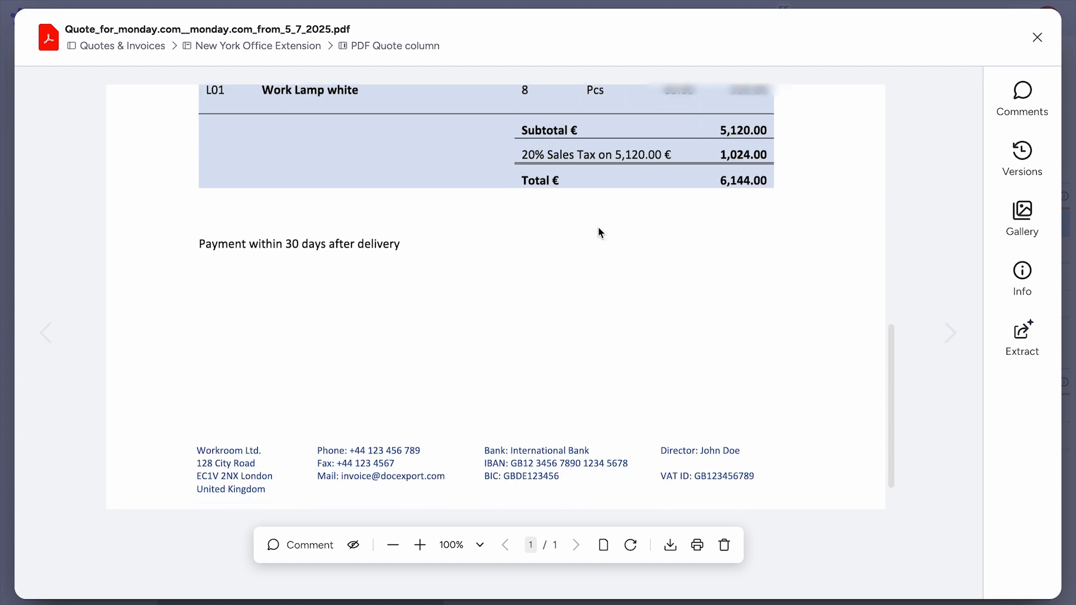
scroll(599, 232, "up", 6)
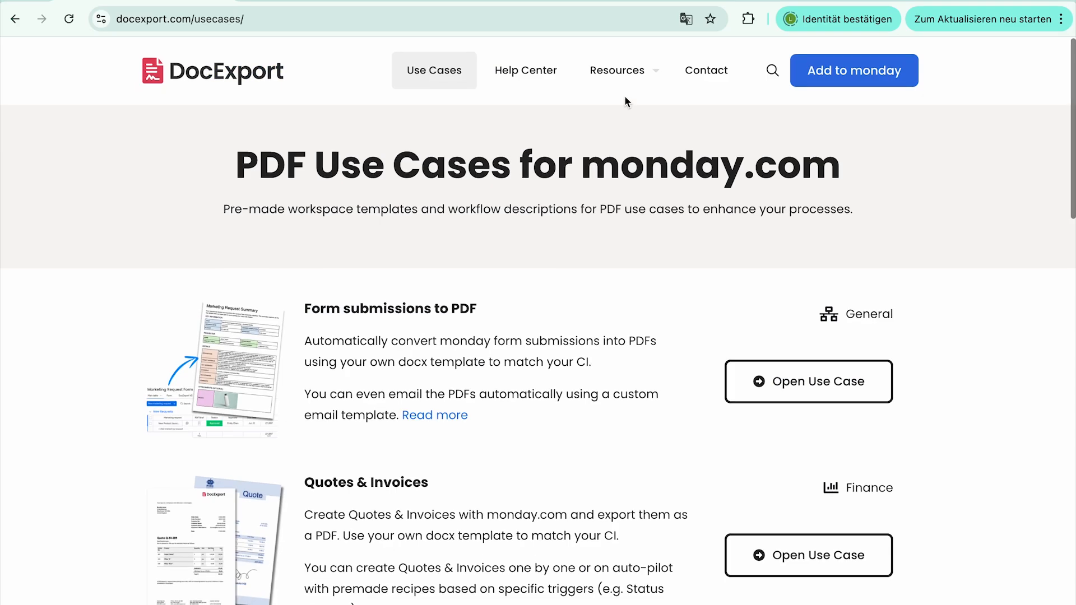
- Browse DocExport's .docx Template Gallery past templates like NDA, Accident Report and Shipping Note
mouse_move(626, 76)
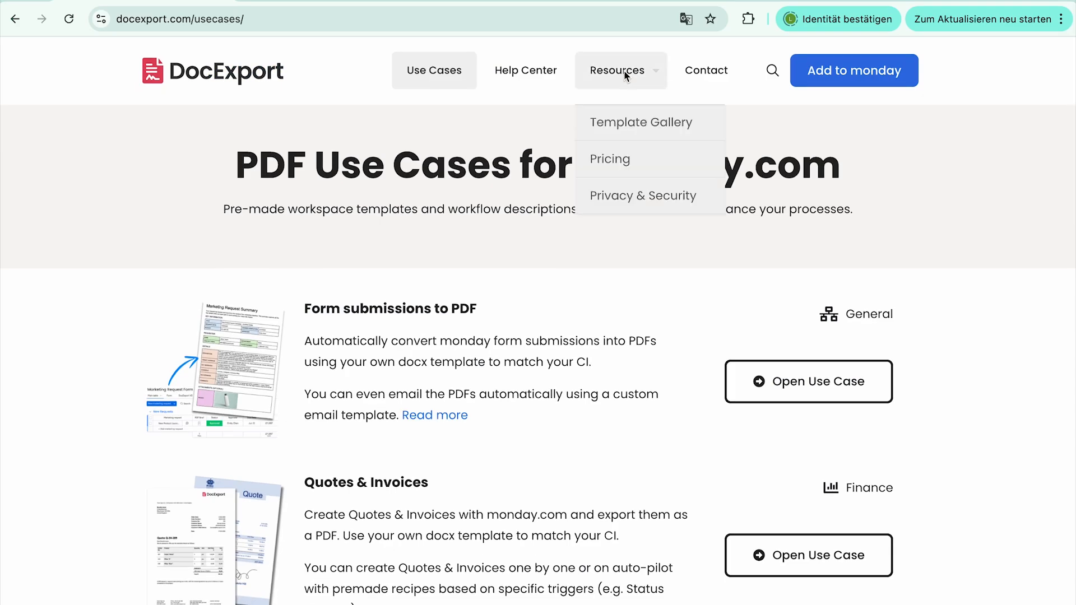
left_click(631, 129)
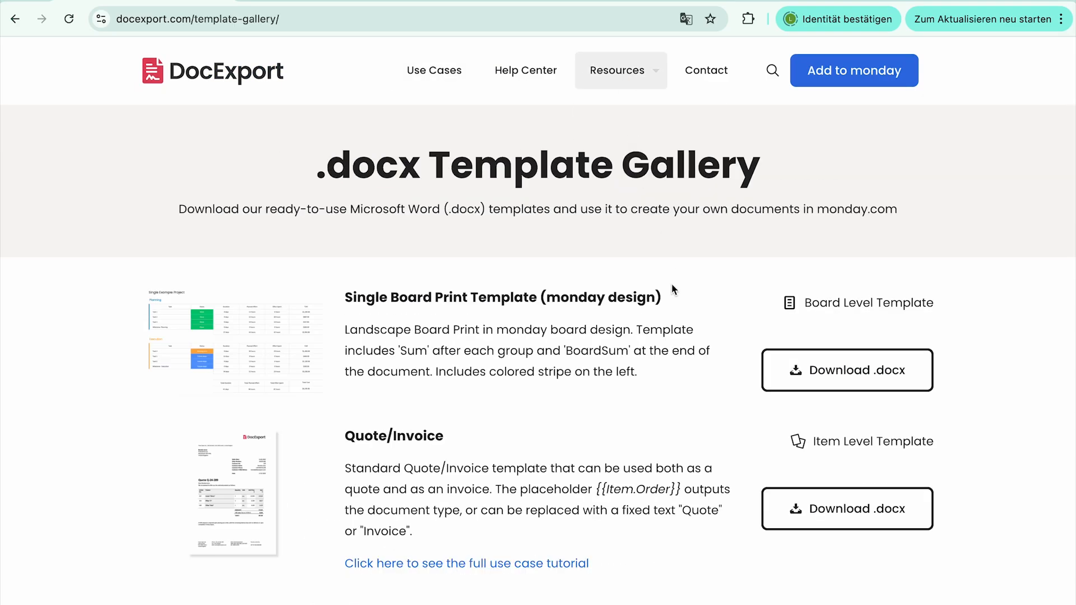
scroll(671, 283, "down", 2)
scroll(671, 283, "down", 8)
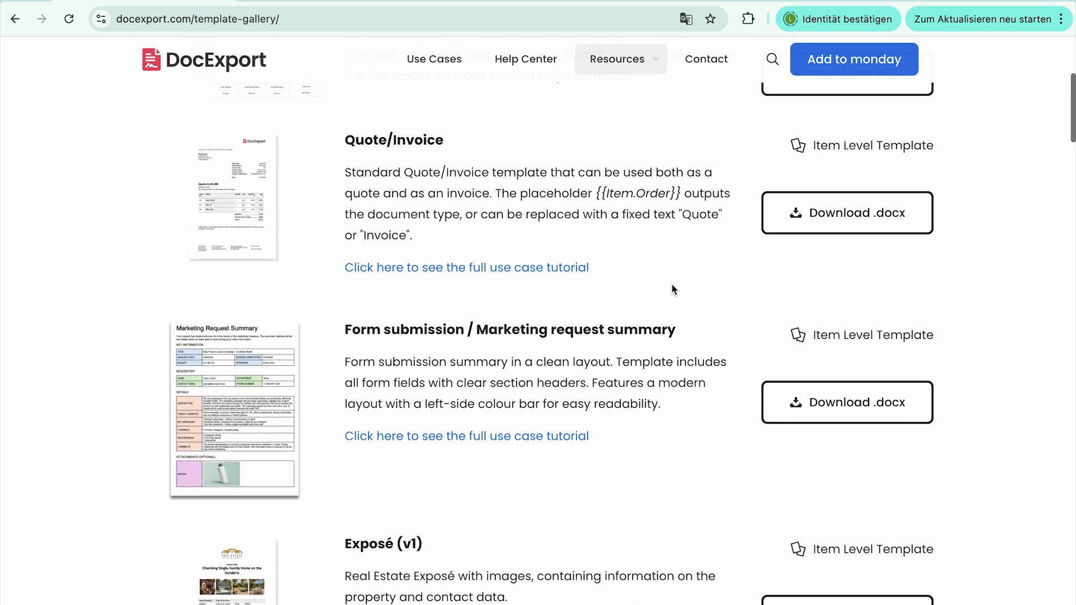
scroll(671, 283, "down", 9)
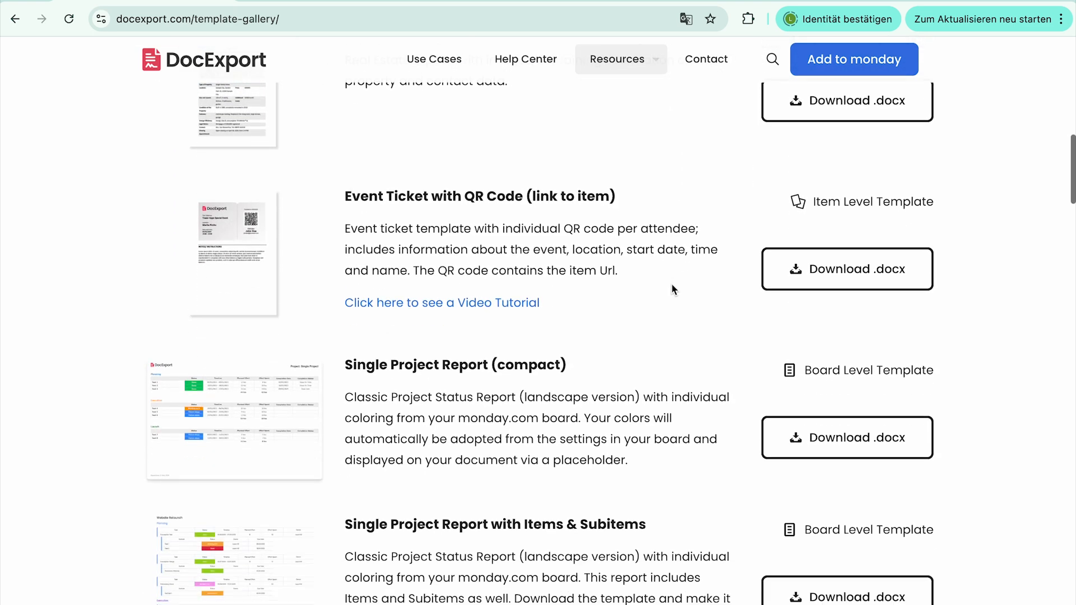
scroll(672, 284, "down", 10)
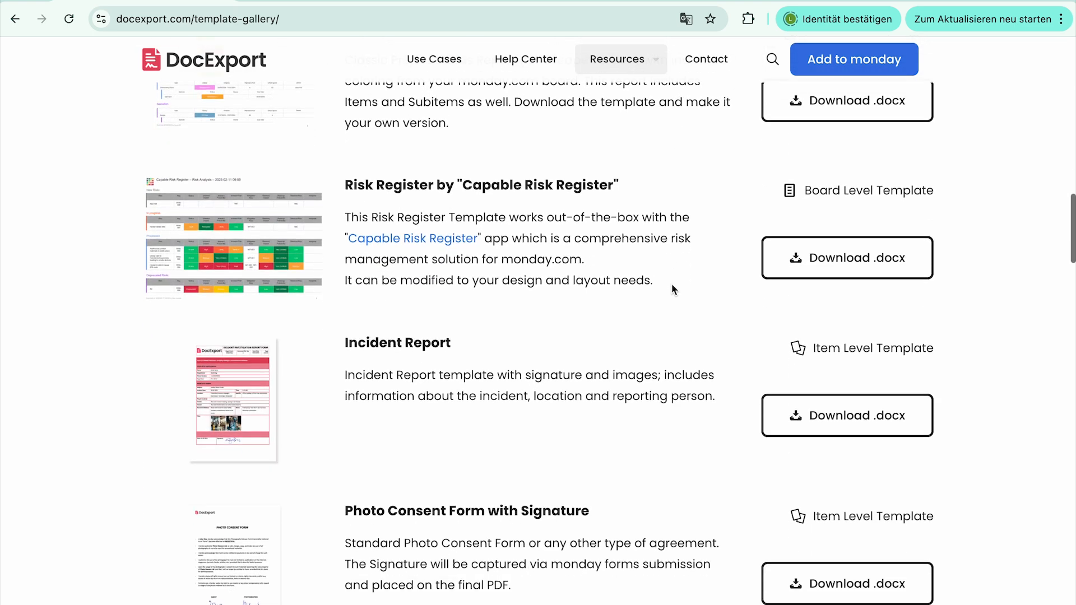
scroll(672, 285, "down", 11)
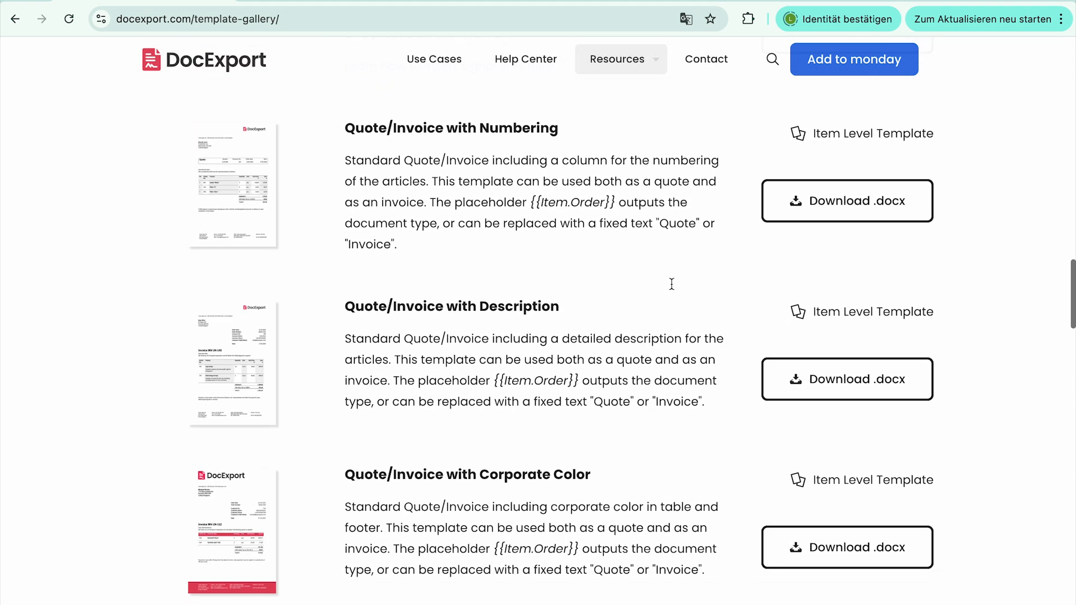
scroll(671, 283, "down", 8)
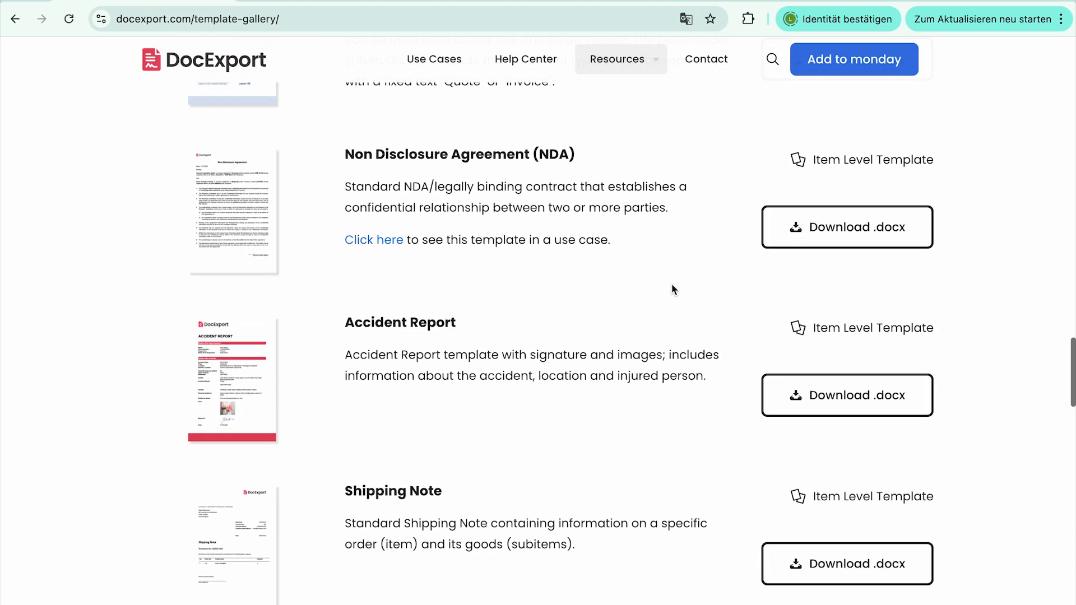